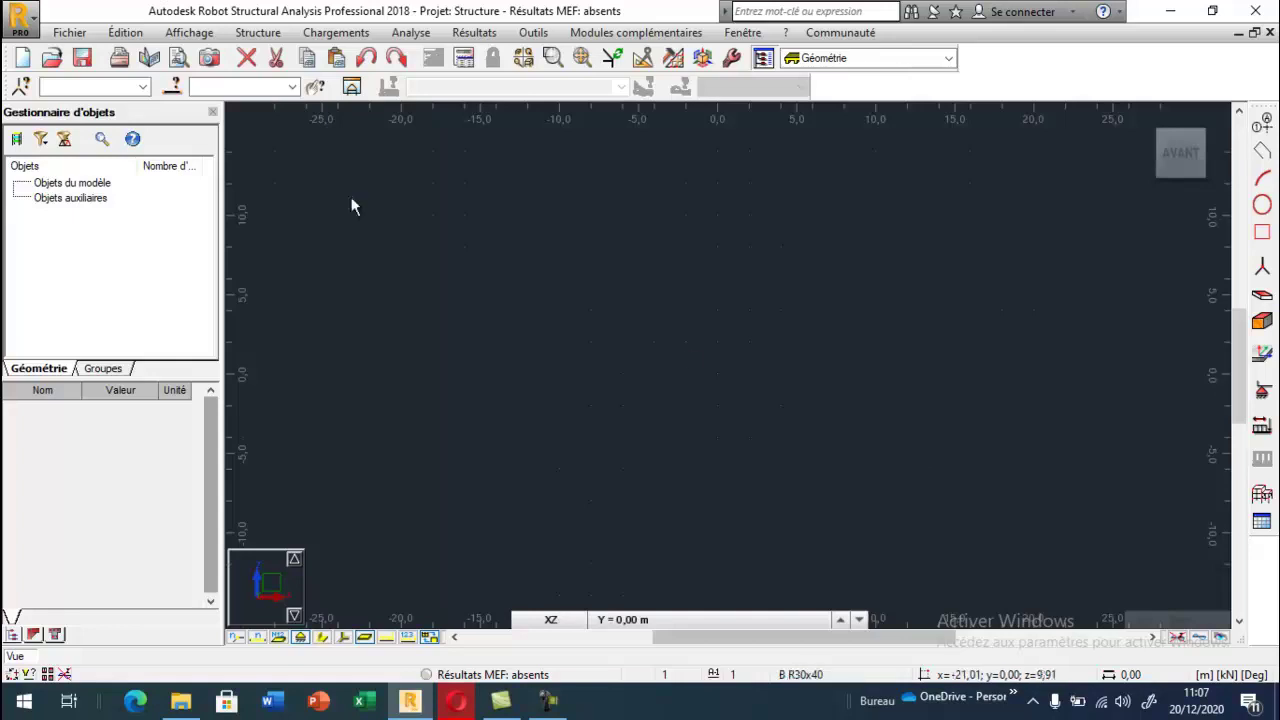
Create a new project from the structure type pictured as a small trapezoidal solid block
click(259, 34)
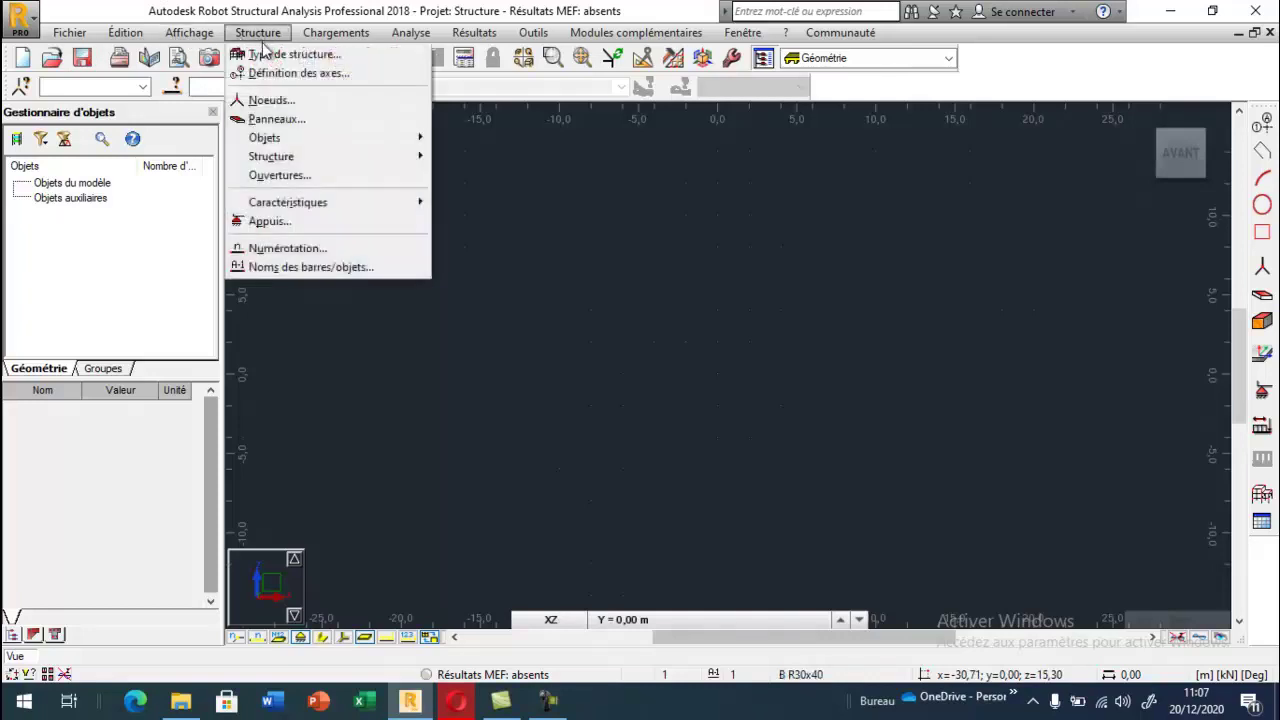
mouse_move(69, 33)
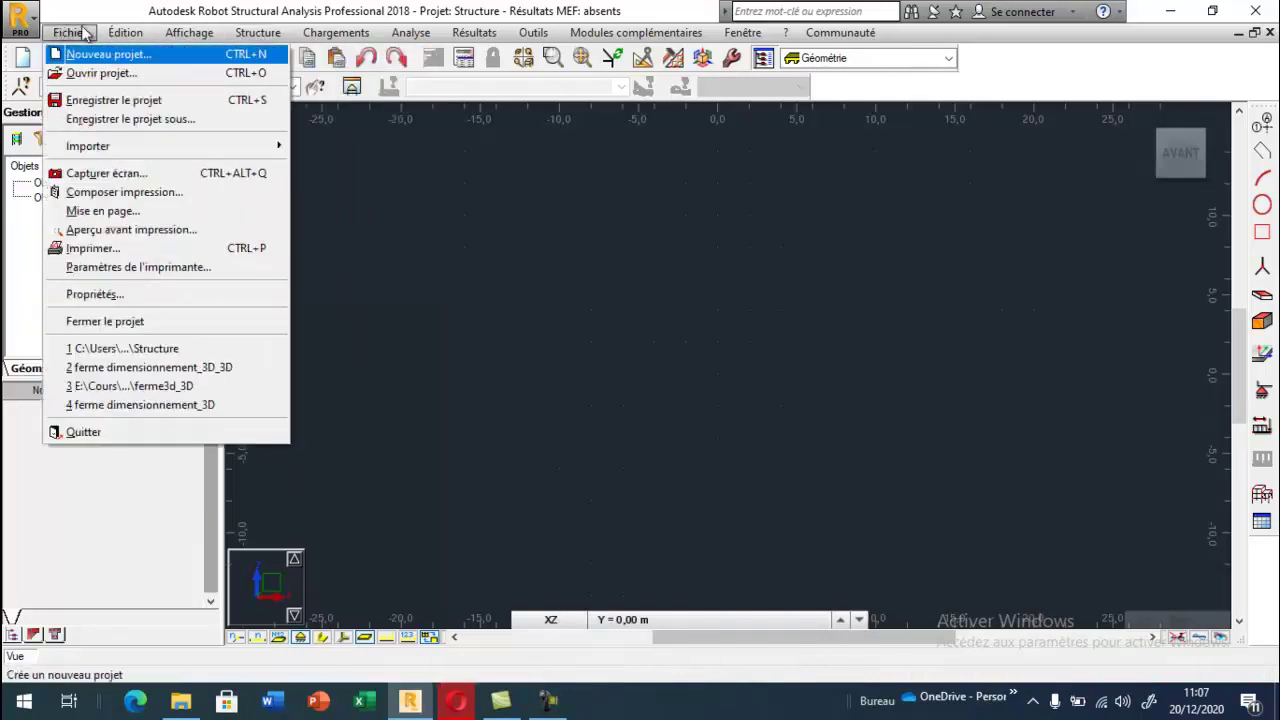
click(90, 54)
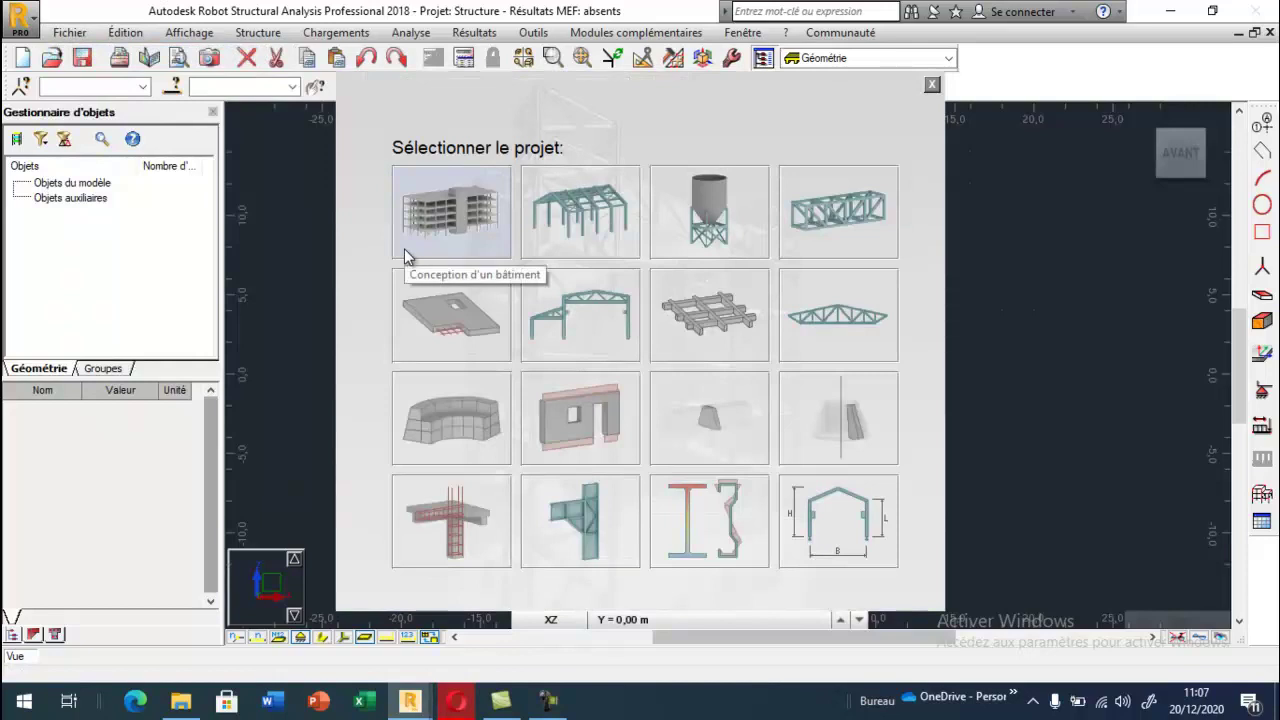
click(698, 430)
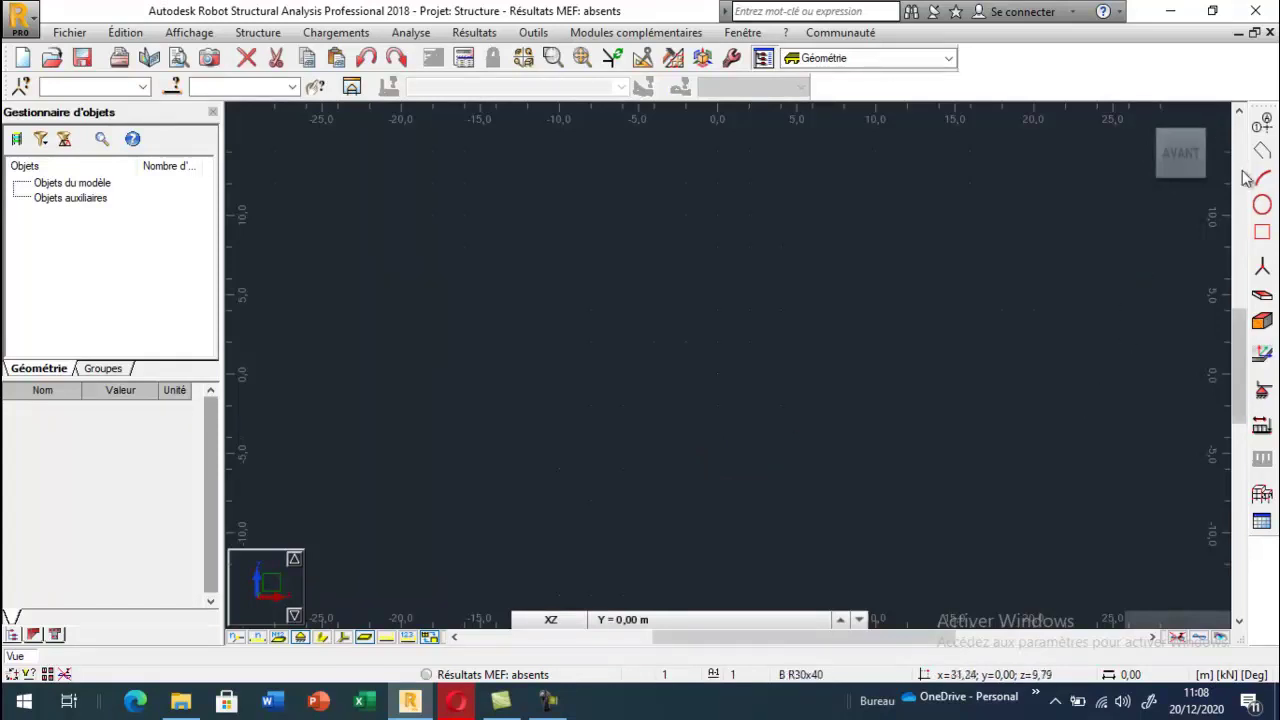
Define Cartesian construction lines along X at 0, 5, 7 and 12 m
click(1262, 127)
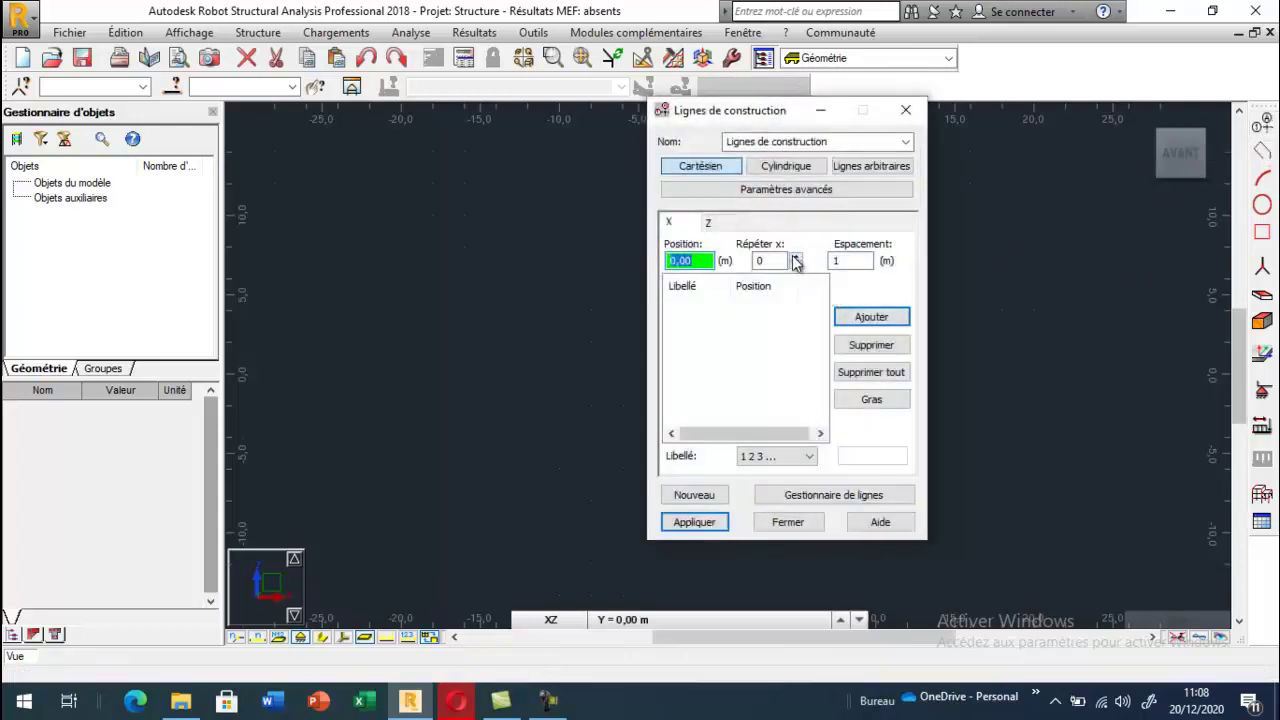
click(796, 257)
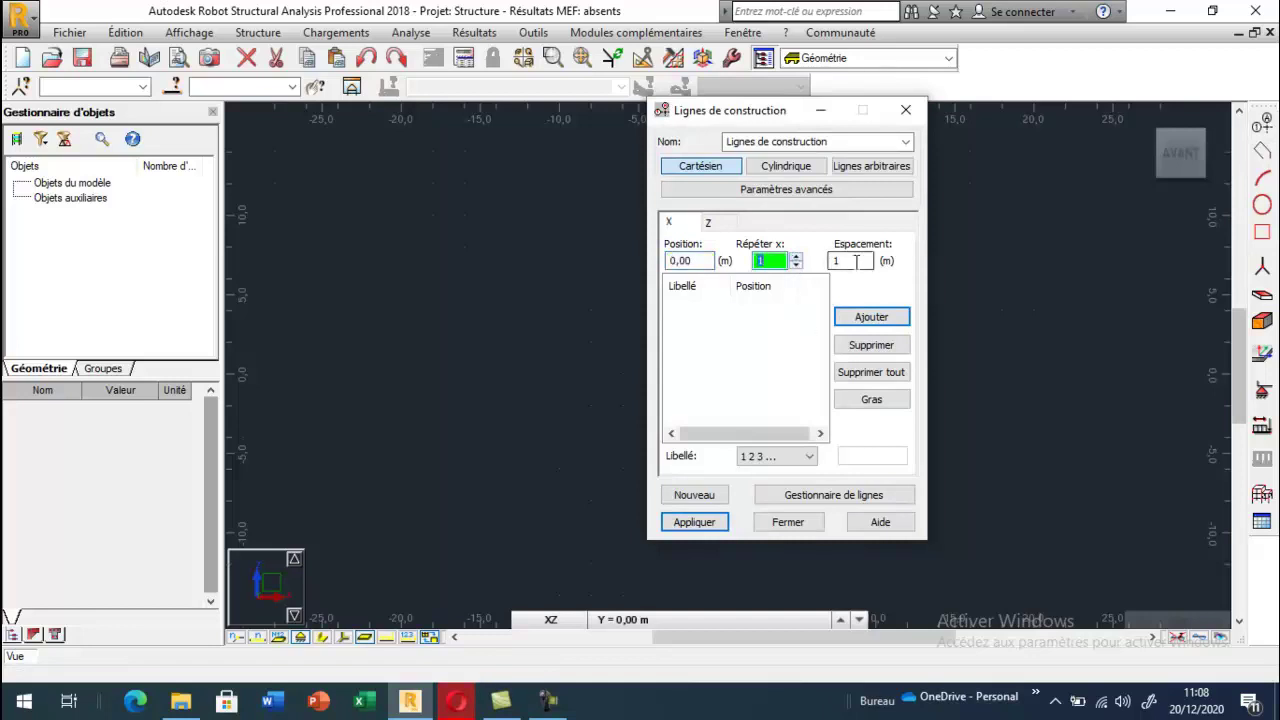
key(Tab)
text(5)
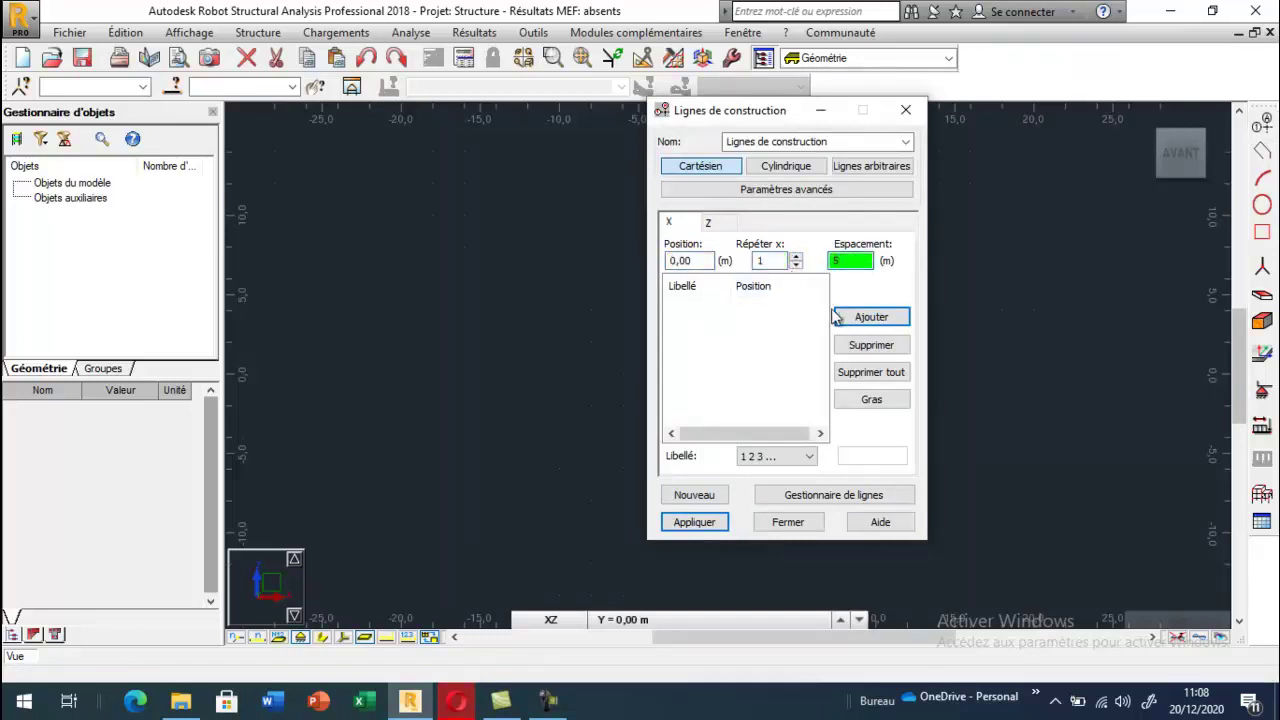
click(840, 318)
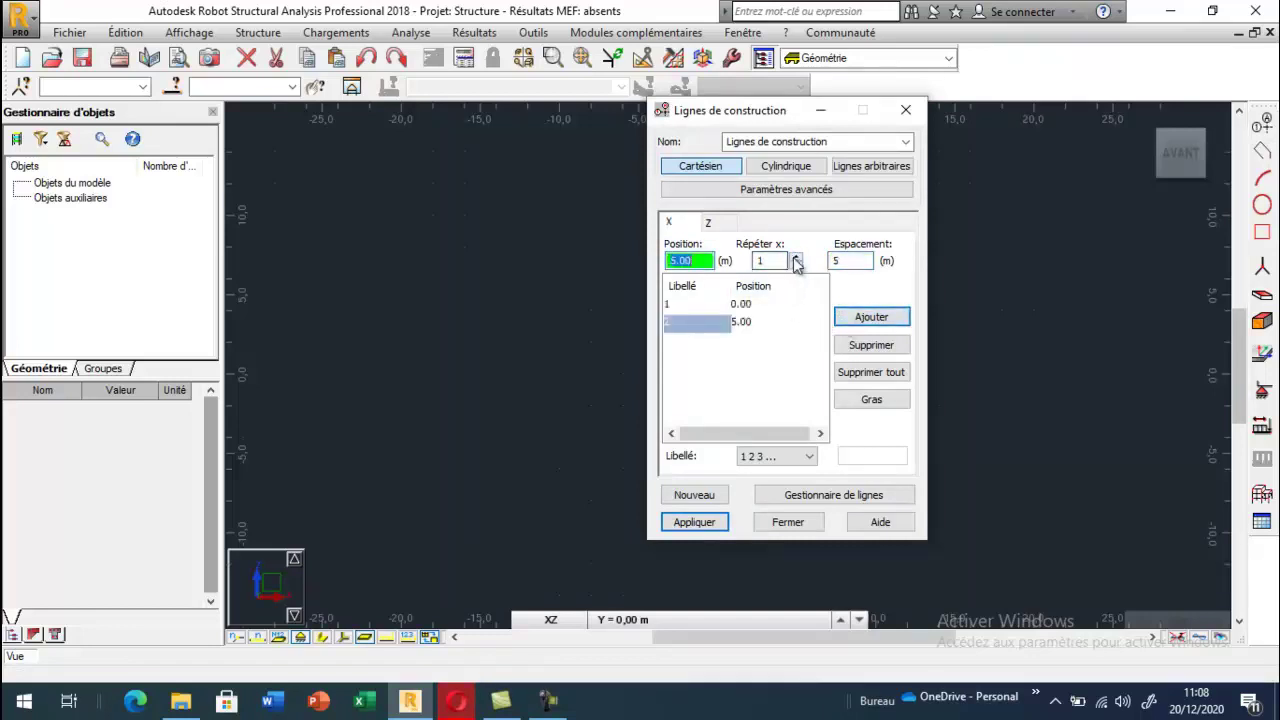
click(838, 262)
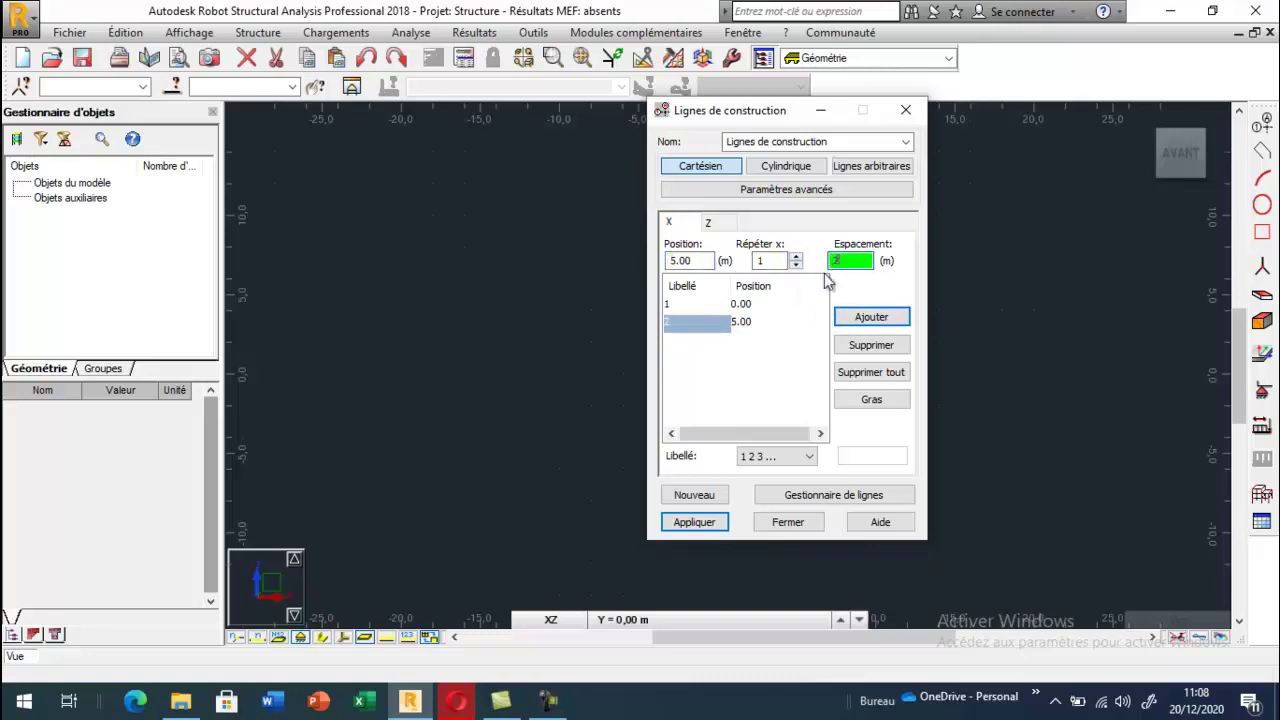
click(860, 318)
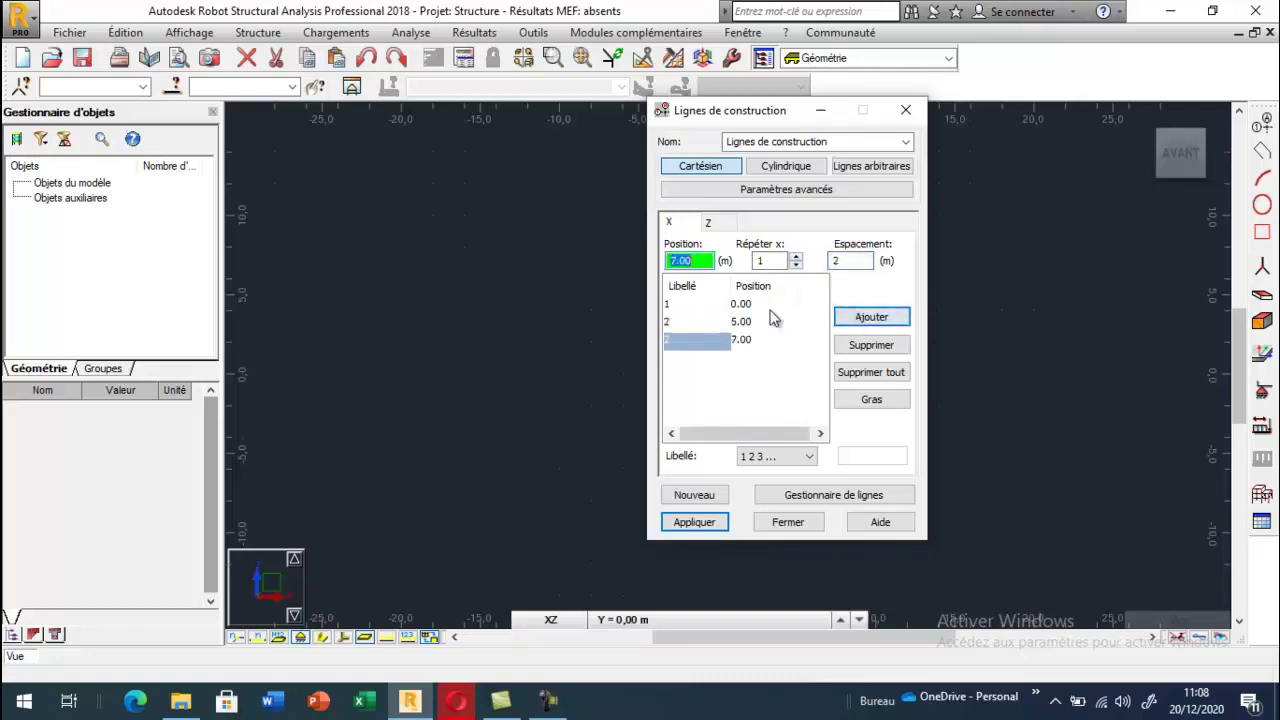
click(834, 262)
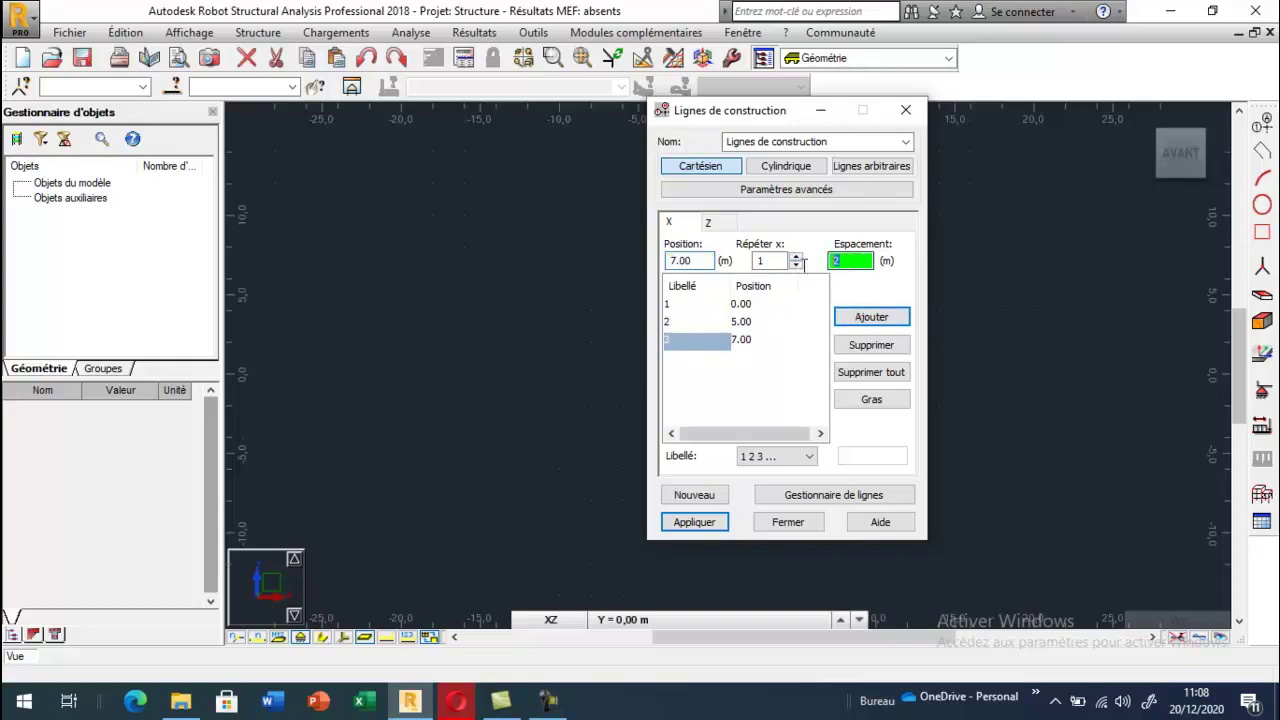
text(5)
click(848, 320)
Add Z construction lines at 0 and 10 m with their labels set to Valeur
click(711, 224)
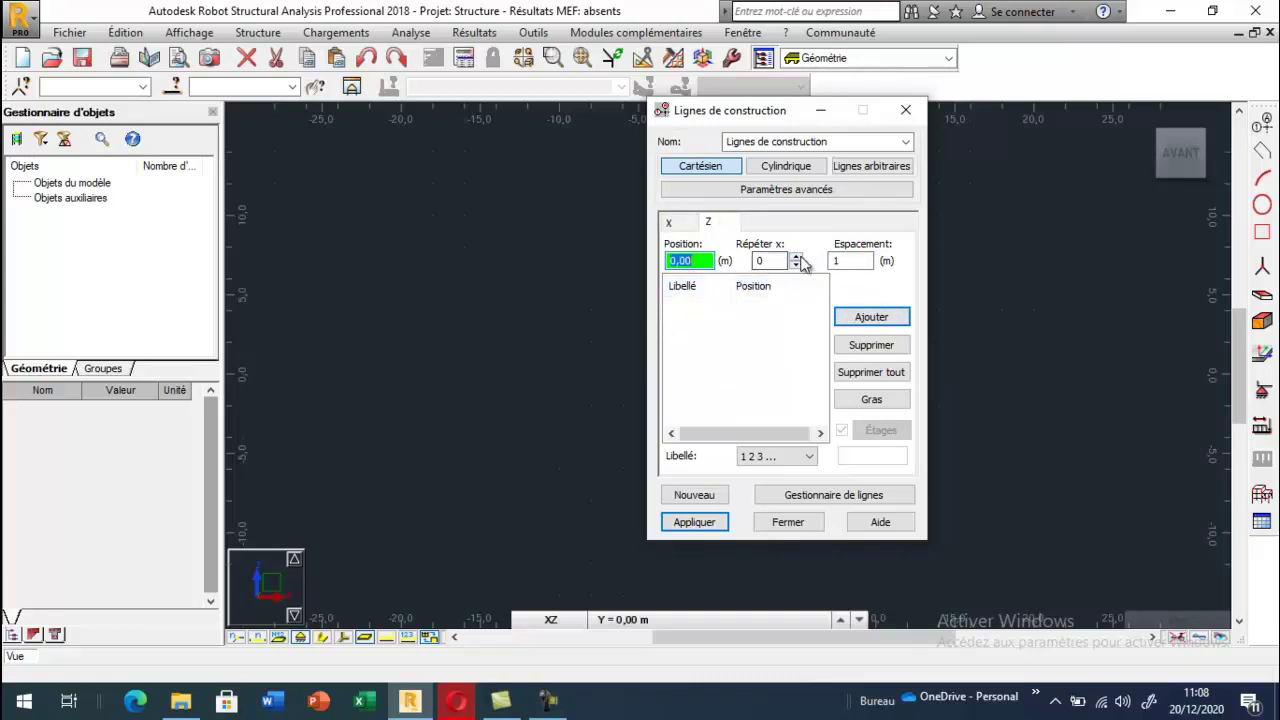
click(796, 256)
key(Tab)
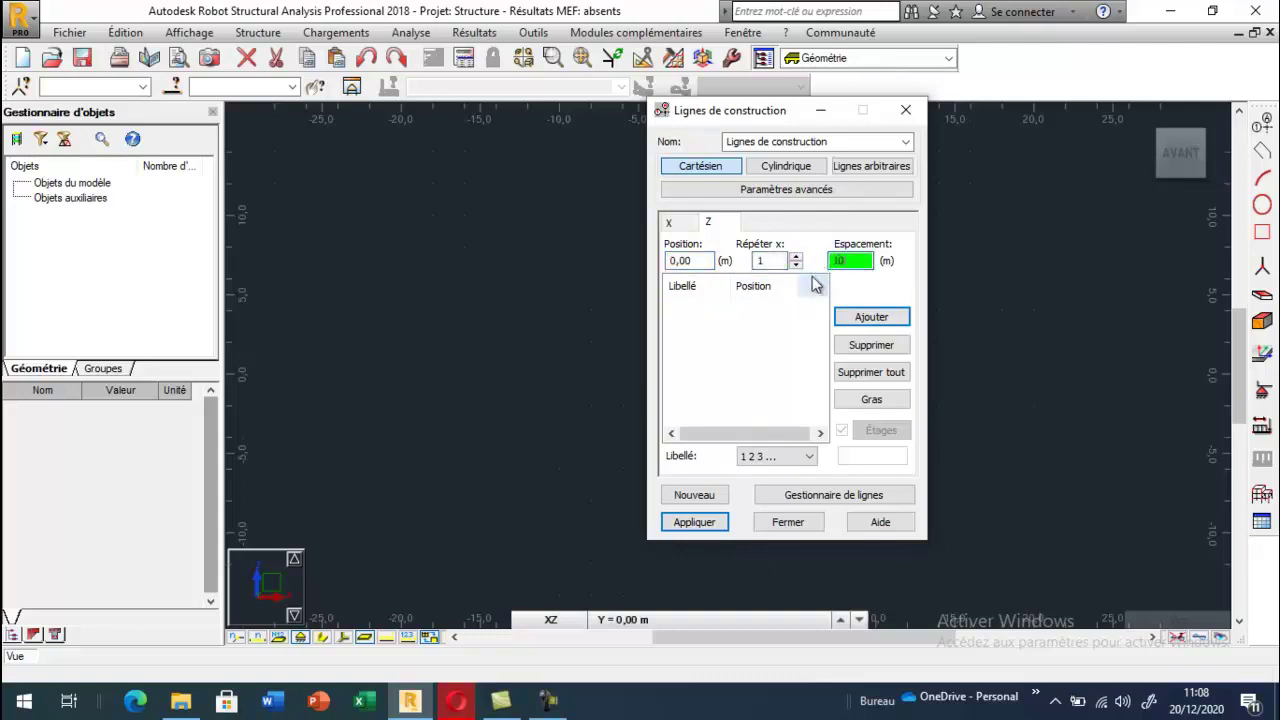
click(808, 456)
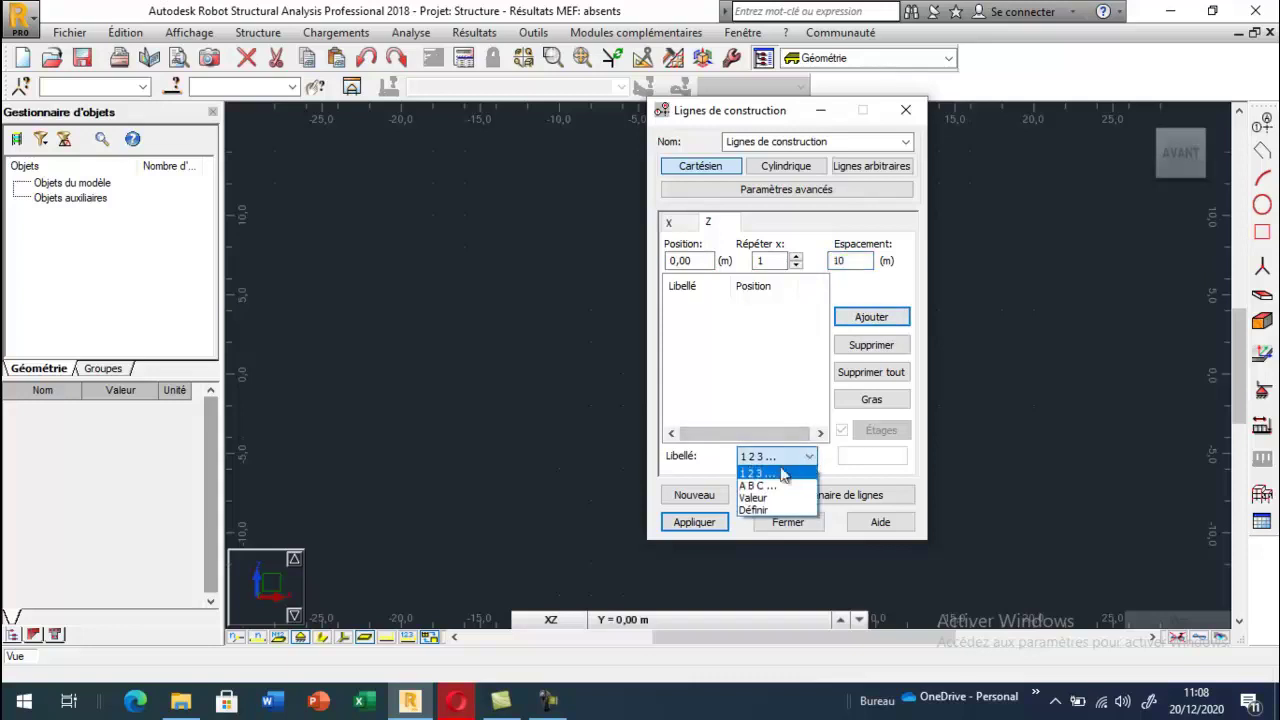
click(775, 487)
click(772, 456)
click(762, 498)
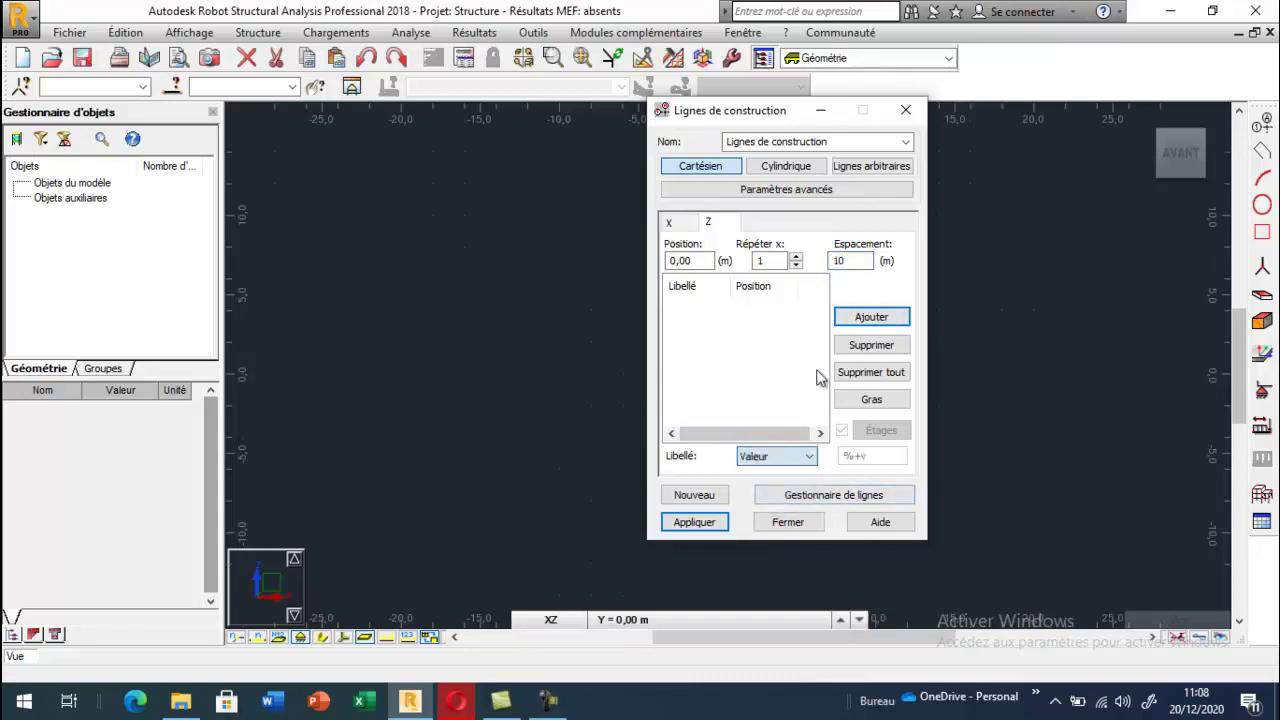
click(850, 317)
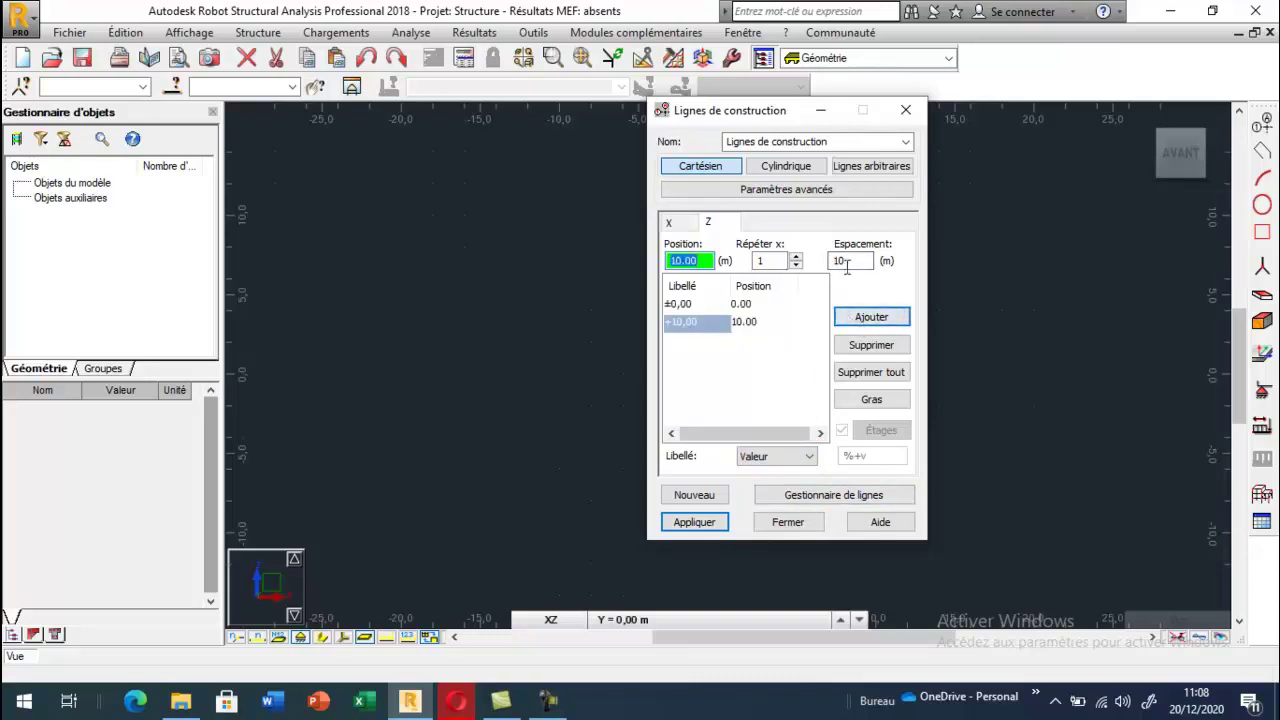
Add Z construction lines at 15 and 15.5 m and apply the complete grid to the model
click(855, 262)
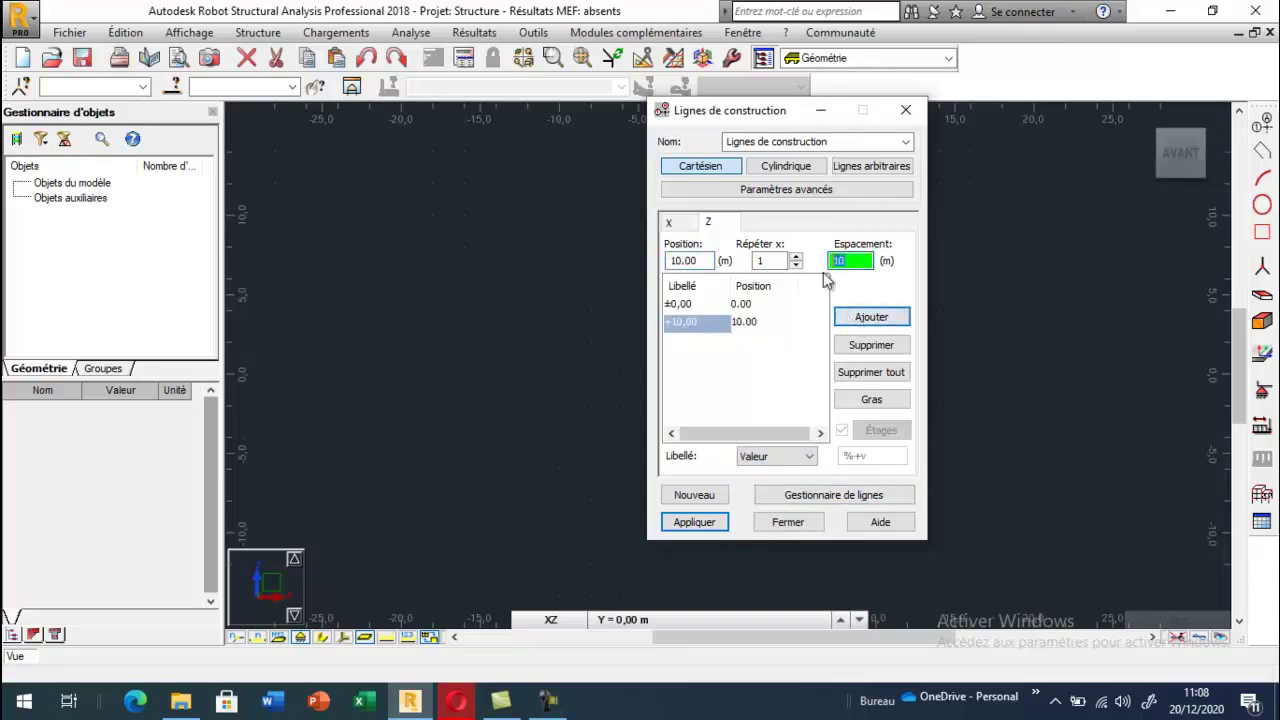
text(5)
click(866, 318)
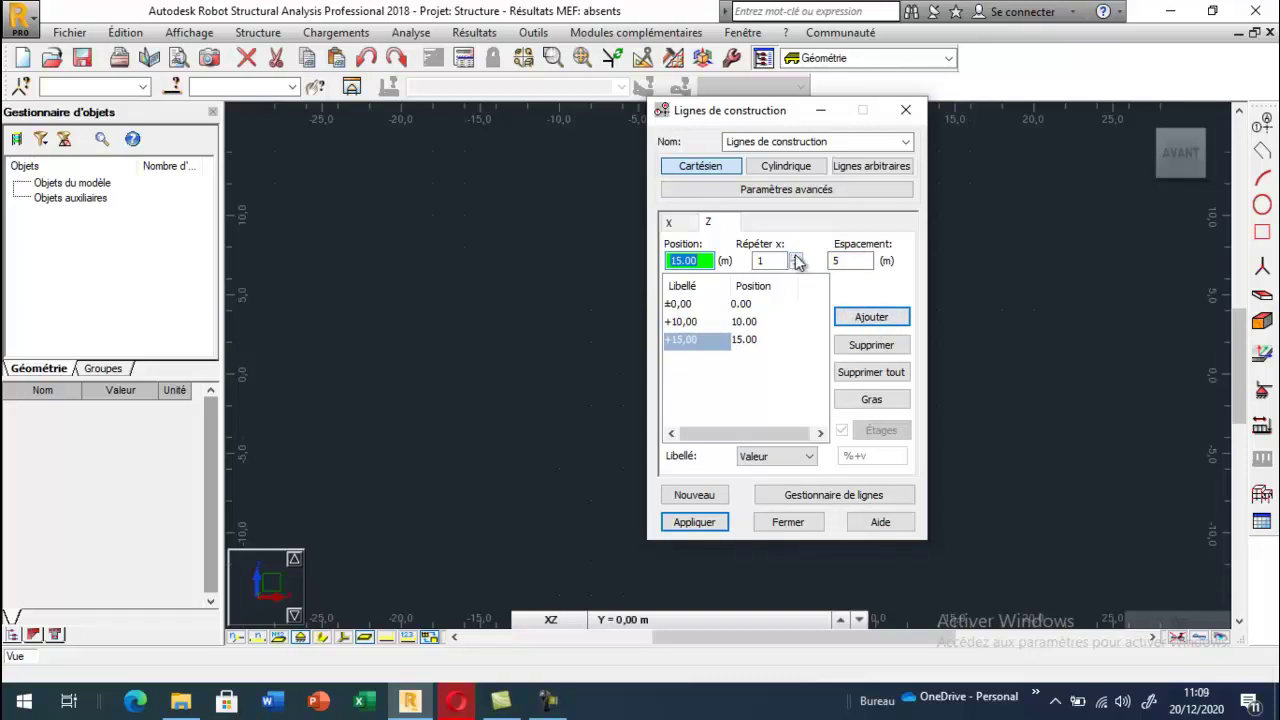
click(839, 262)
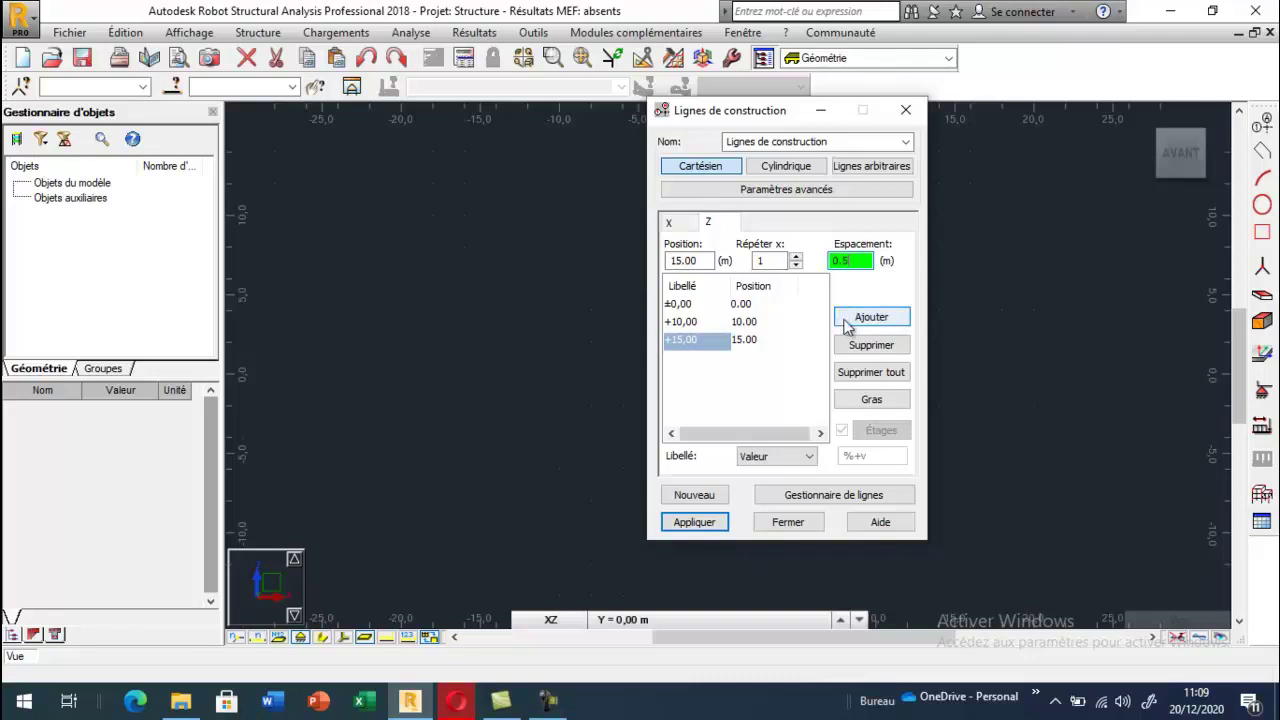
click(845, 320)
click(700, 522)
click(785, 522)
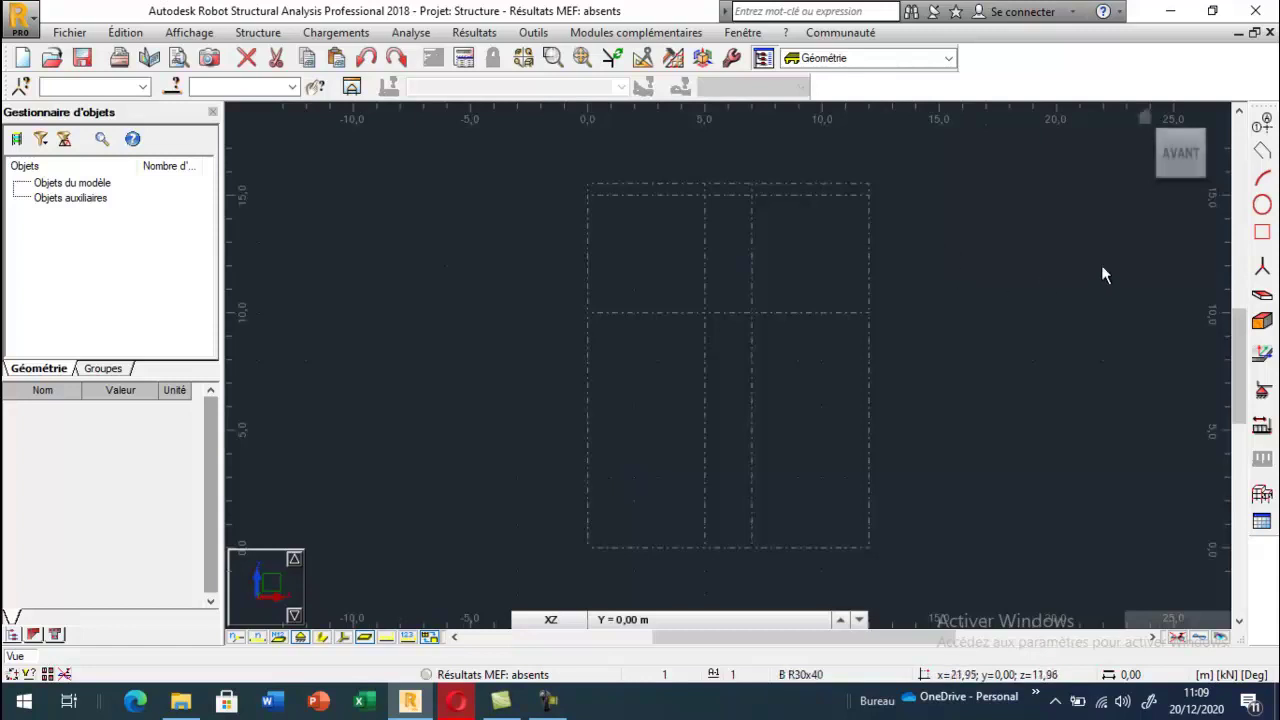
Draw the lower soil layer as a two-point rectangular Panneau from X 0, Z 10 to X 12, Z 0
click(1262, 150)
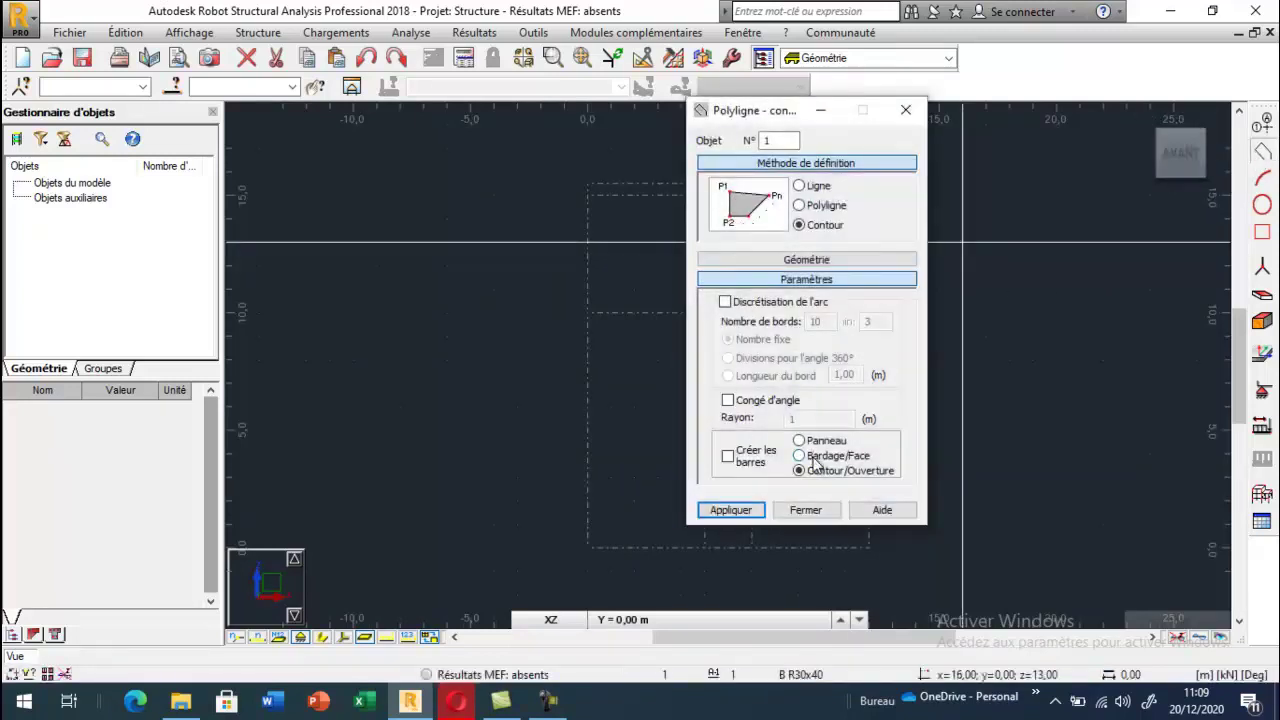
click(906, 110)
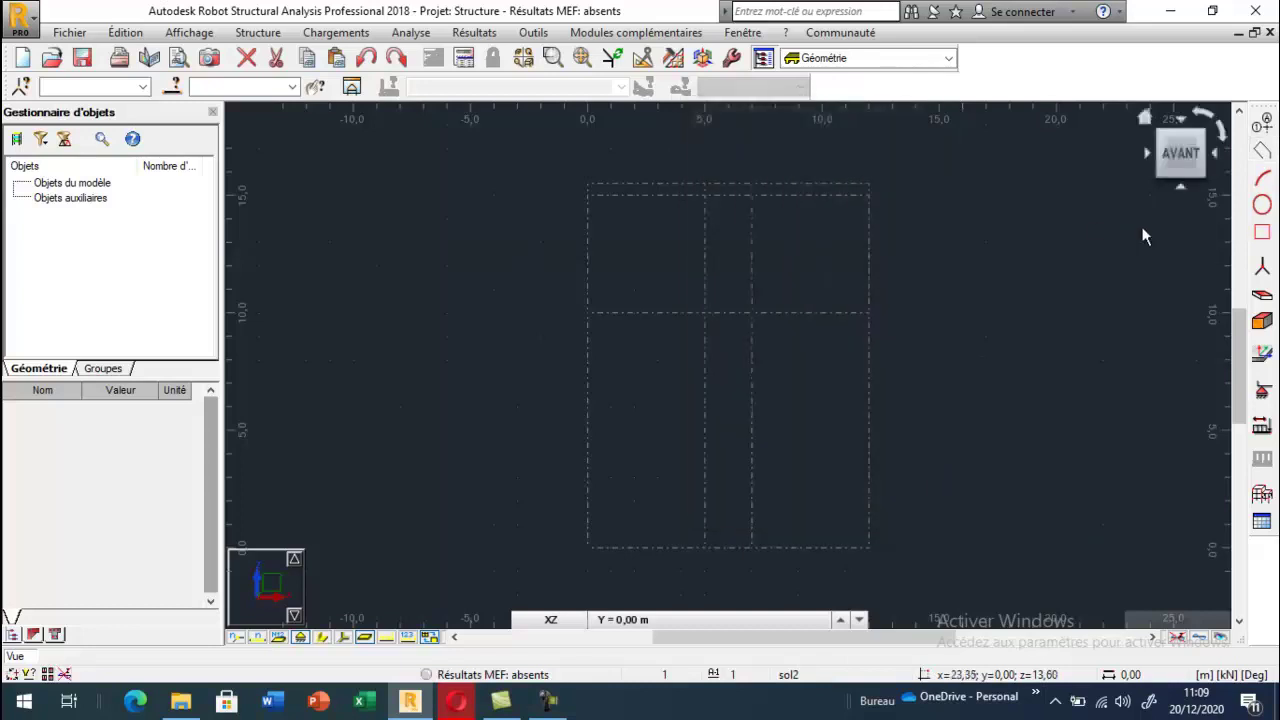
click(1262, 233)
drag(777, 113, 230, 142)
click(268, 326)
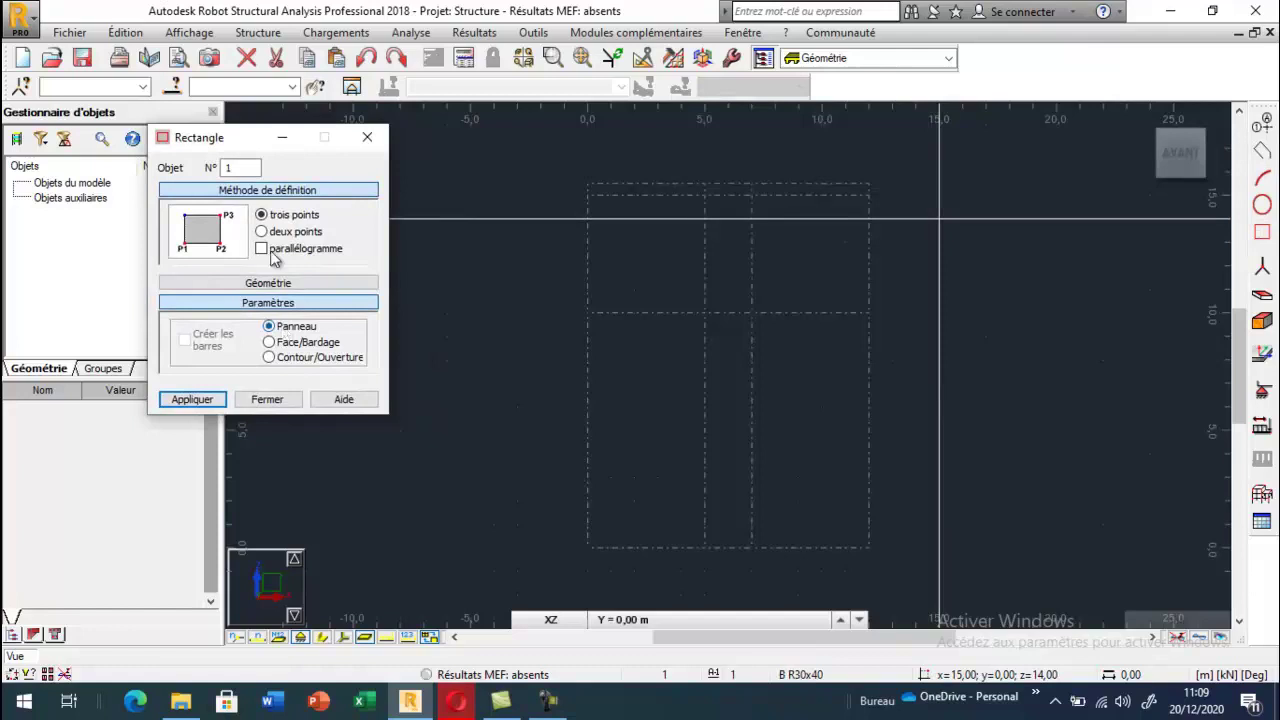
click(281, 233)
click(587, 313)
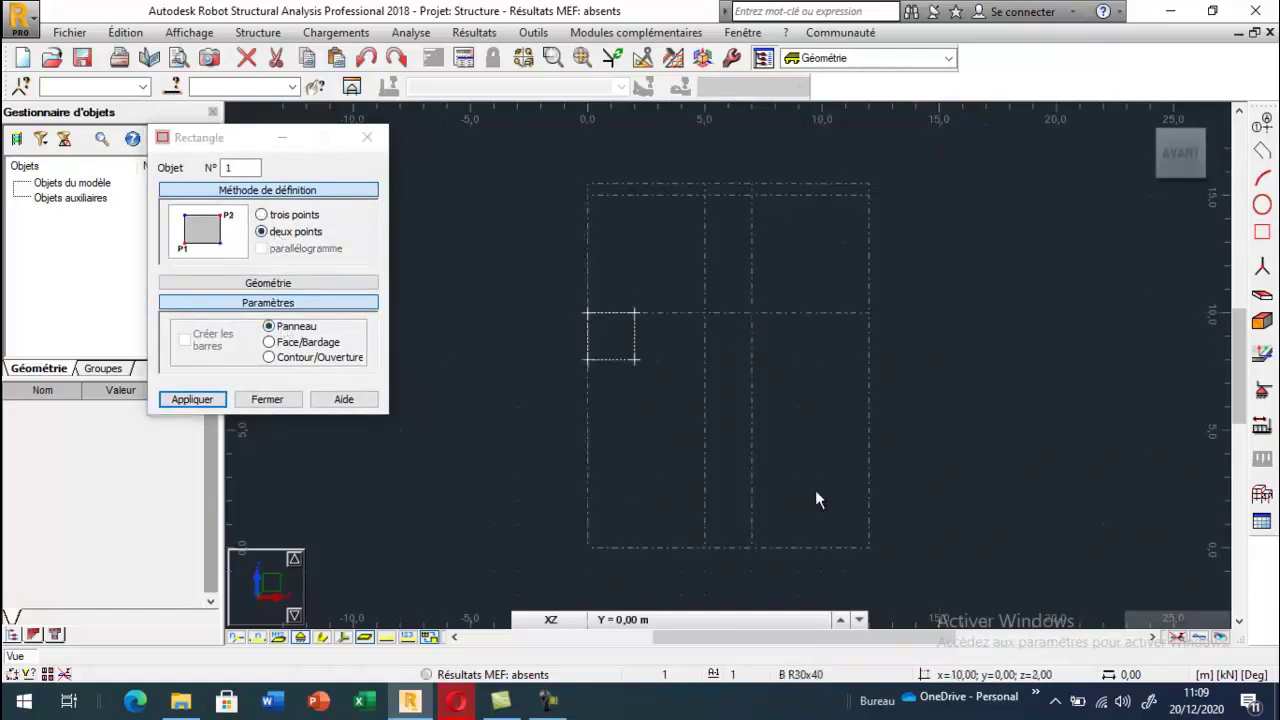
click(869, 547)
Draw rectangular panels from X 0, Z 15 to X 12, Z 10 and from X 5, Z 15.5 to X 7, Z 15
click(587, 195)
click(869, 313)
scroll(707, 180, up, 3)
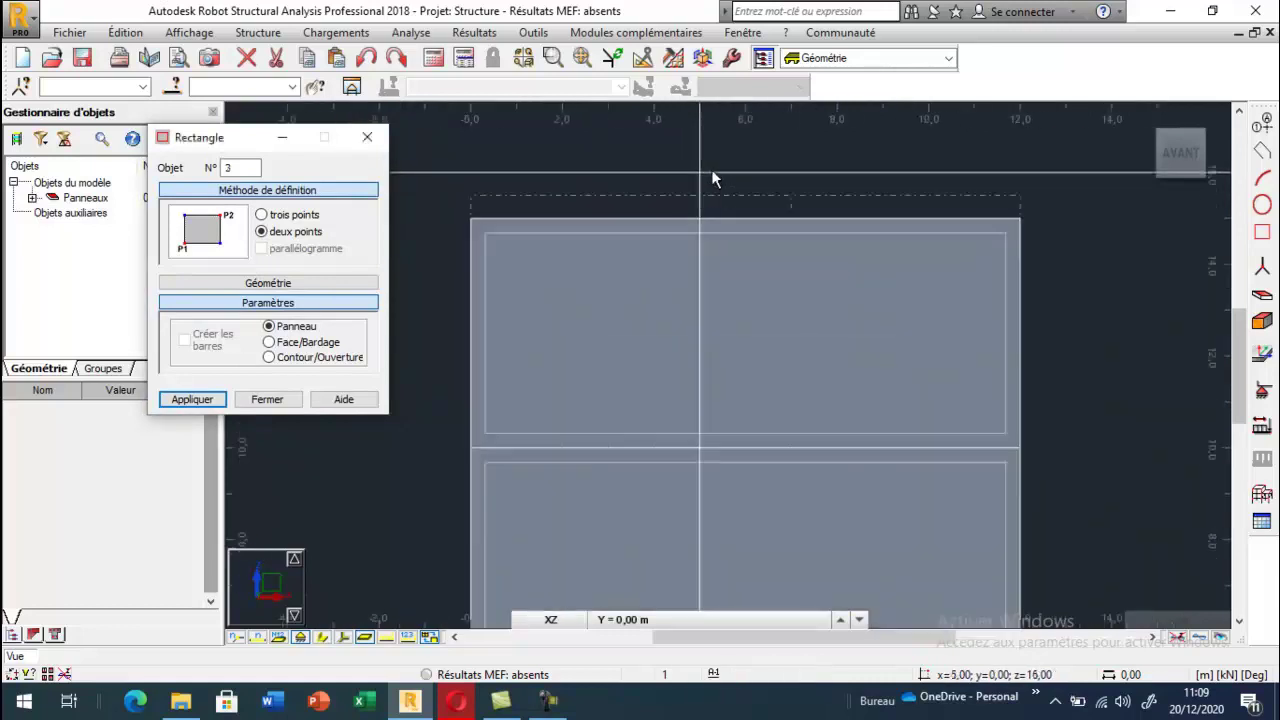
click(700, 195)
click(786, 216)
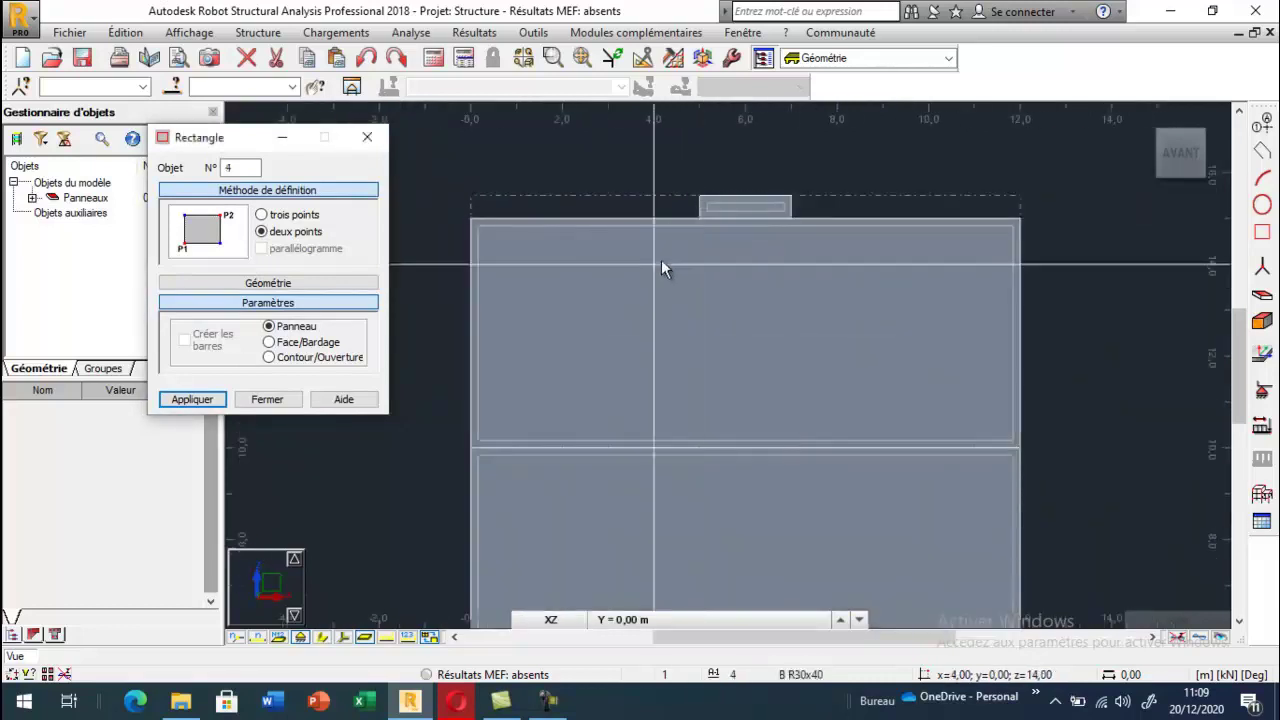
key(Escape)
scroll(600, 195, down, 3)
click(697, 220)
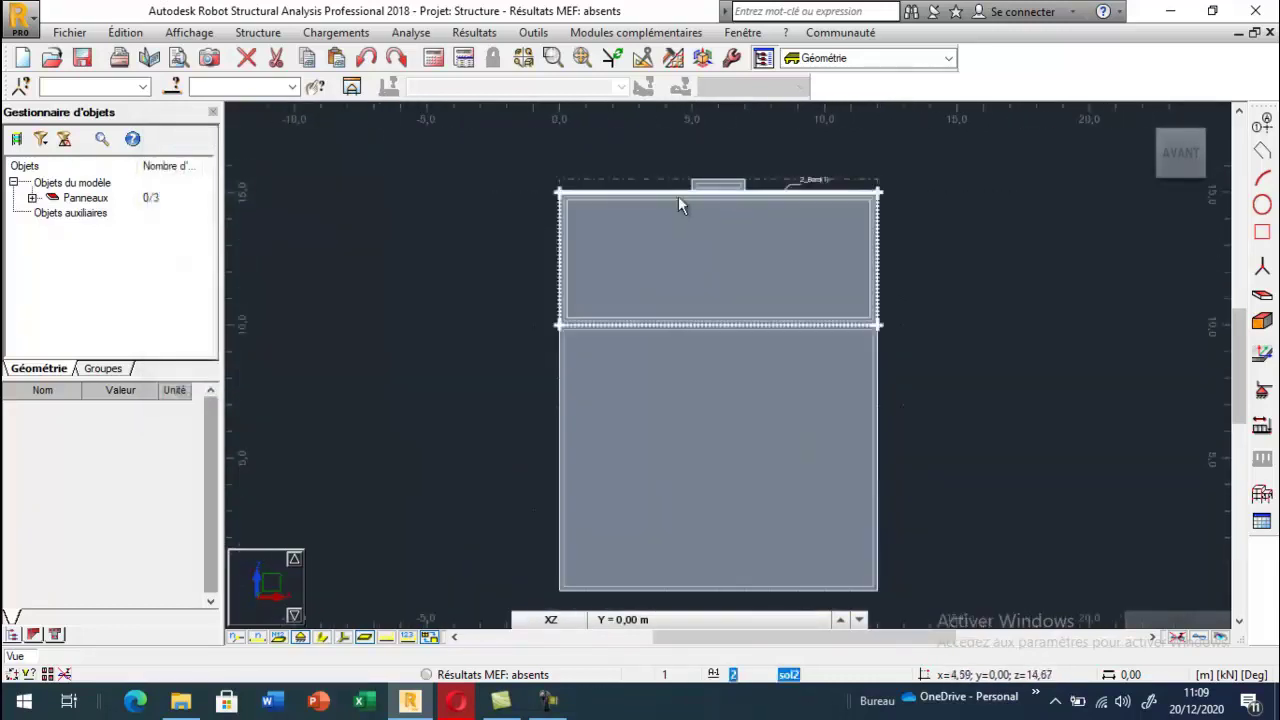
scroll(683, 240, up, 1)
click(792, 479)
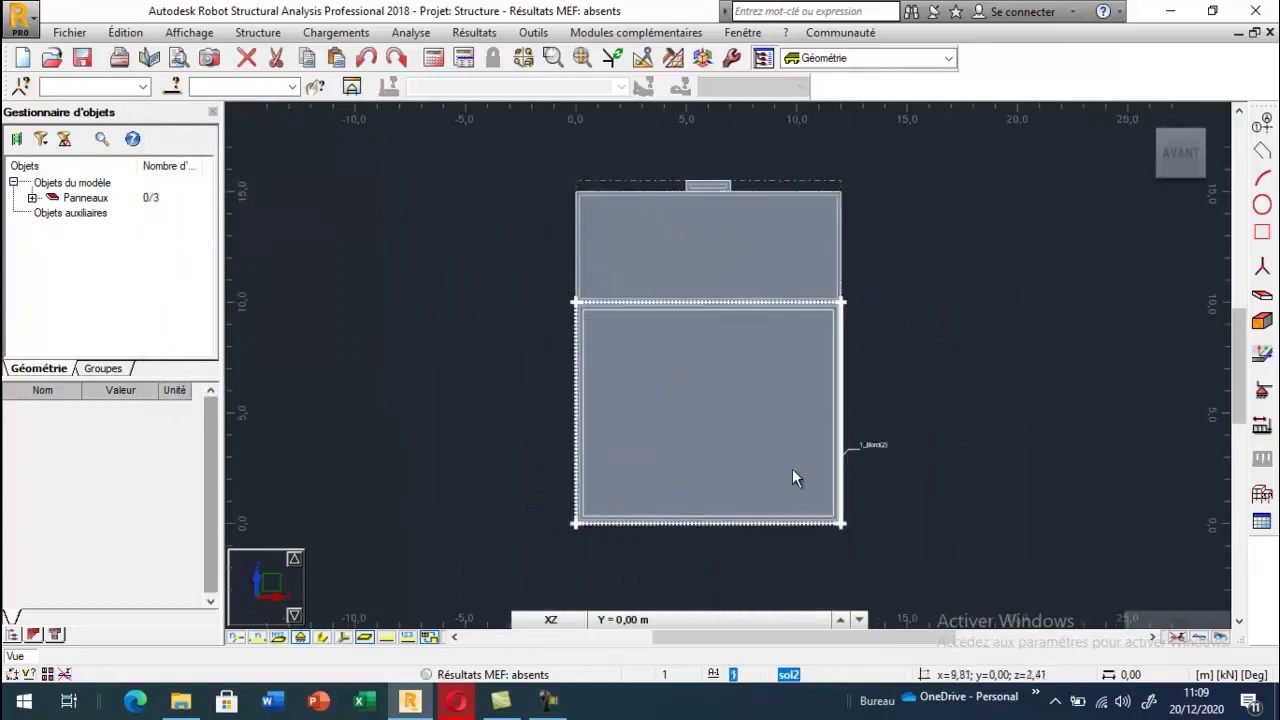
key(Escape)
Assign a linear Encastrement support to the bottom edge of the lower panel
click(1262, 390)
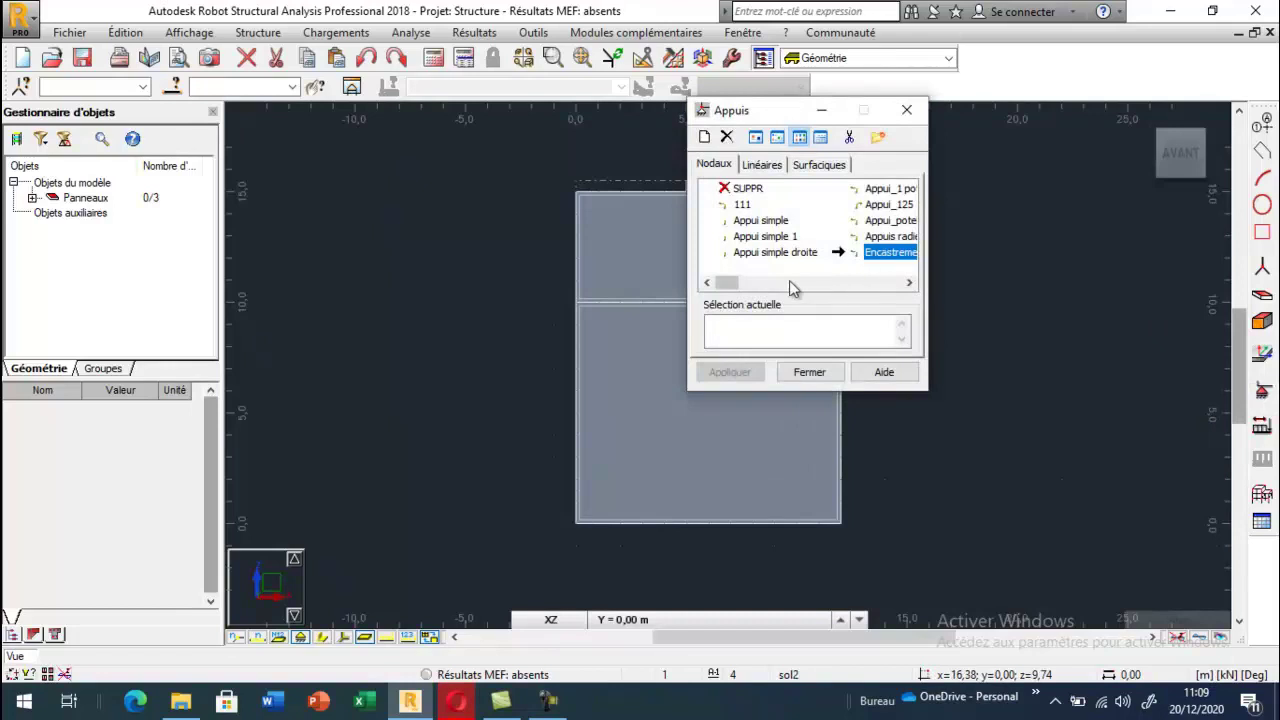
click(908, 282)
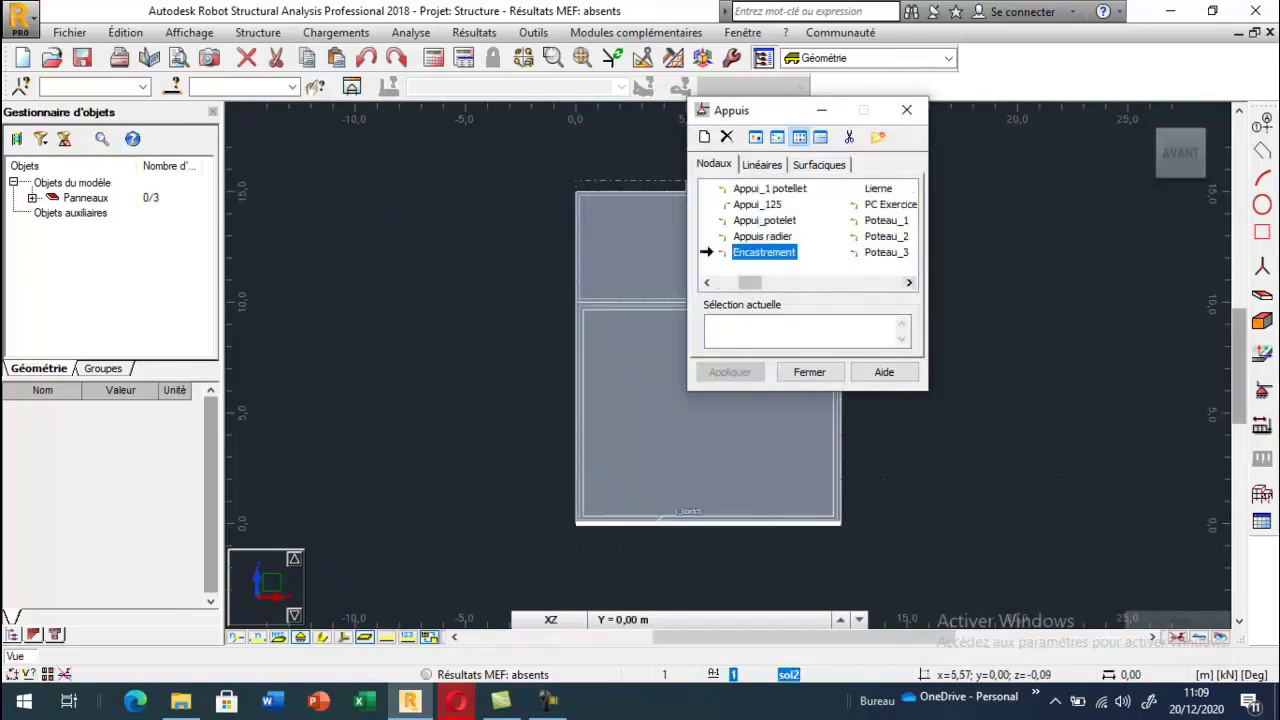
click(762, 164)
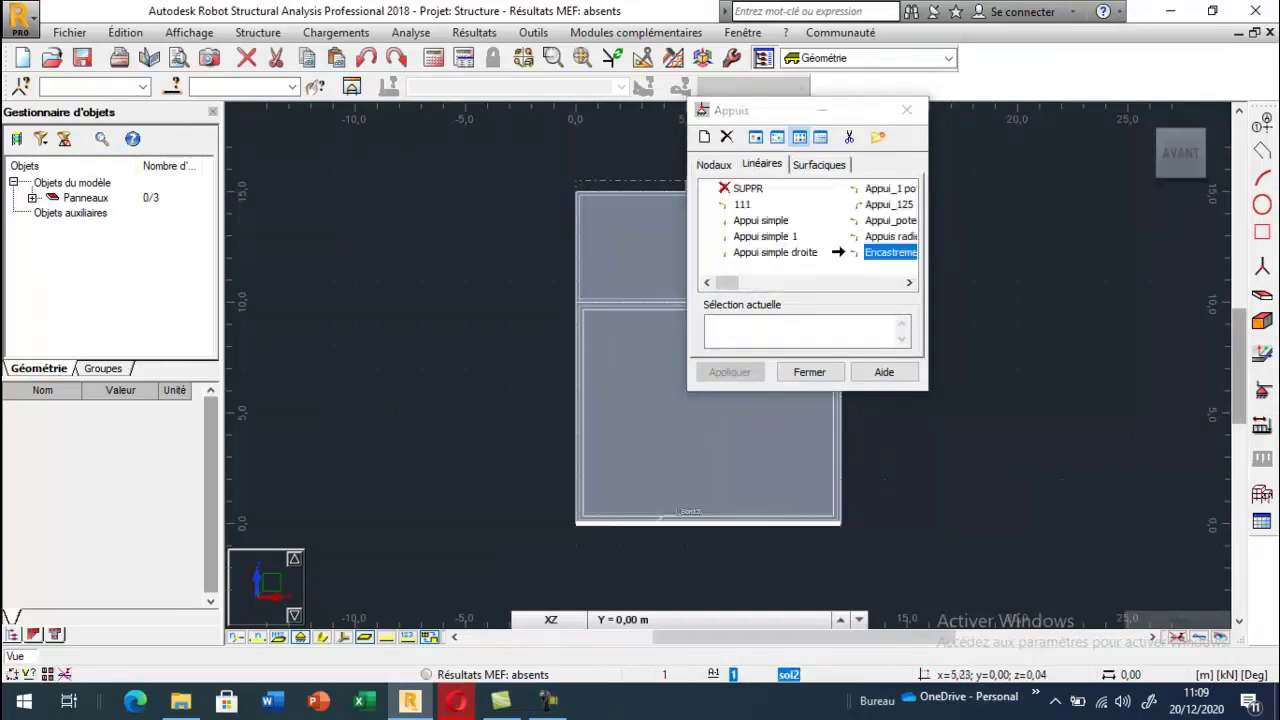
click(811, 372)
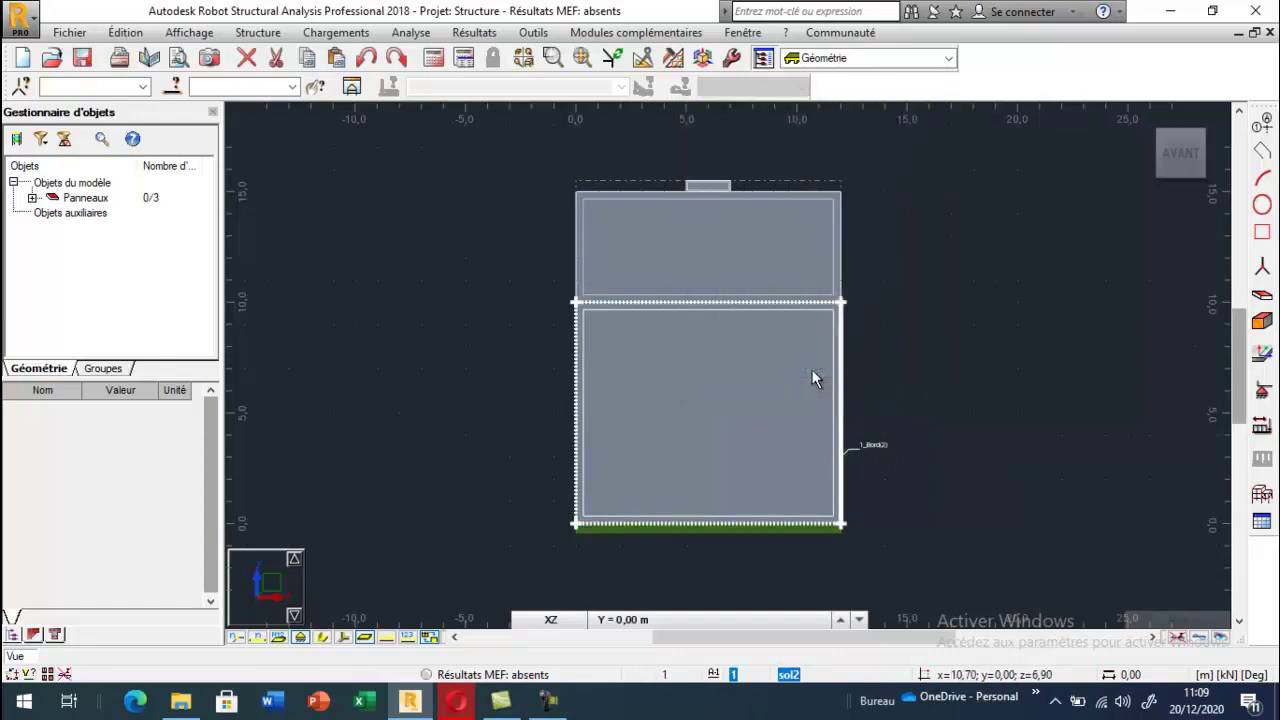
click(519, 400)
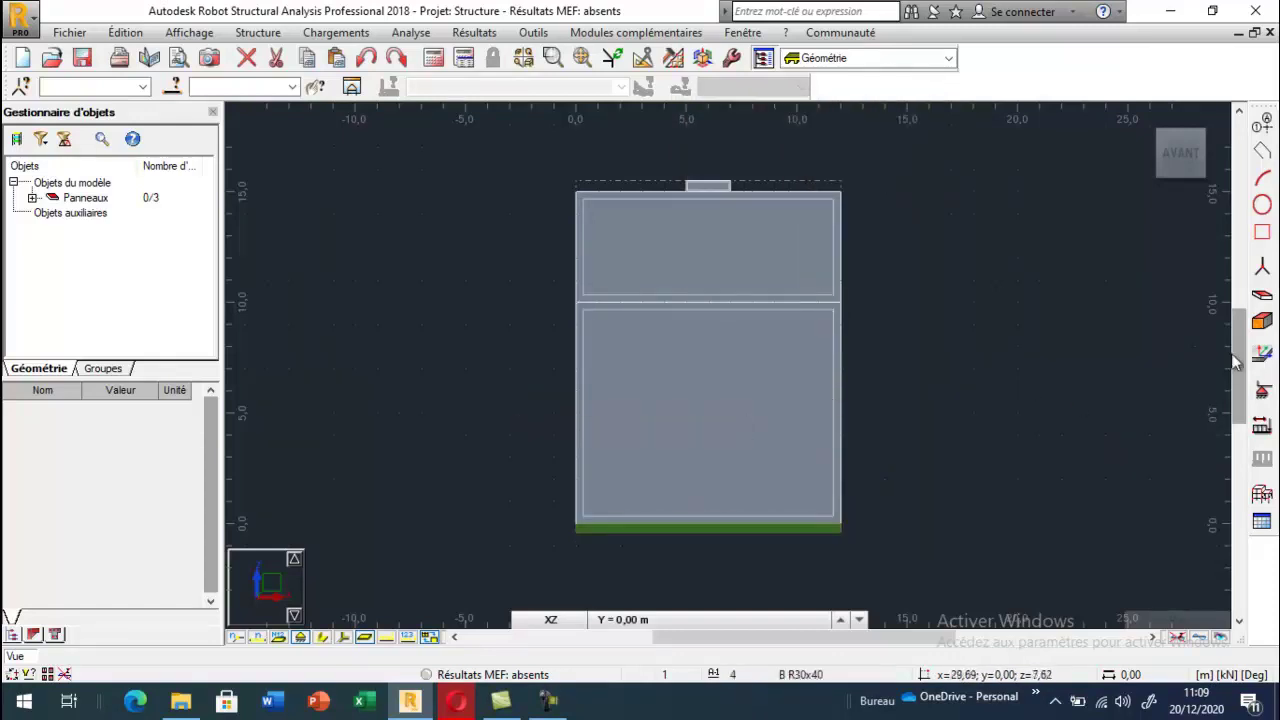
Start a new solid characteristic and name it "semelle isolée"
click(1262, 321)
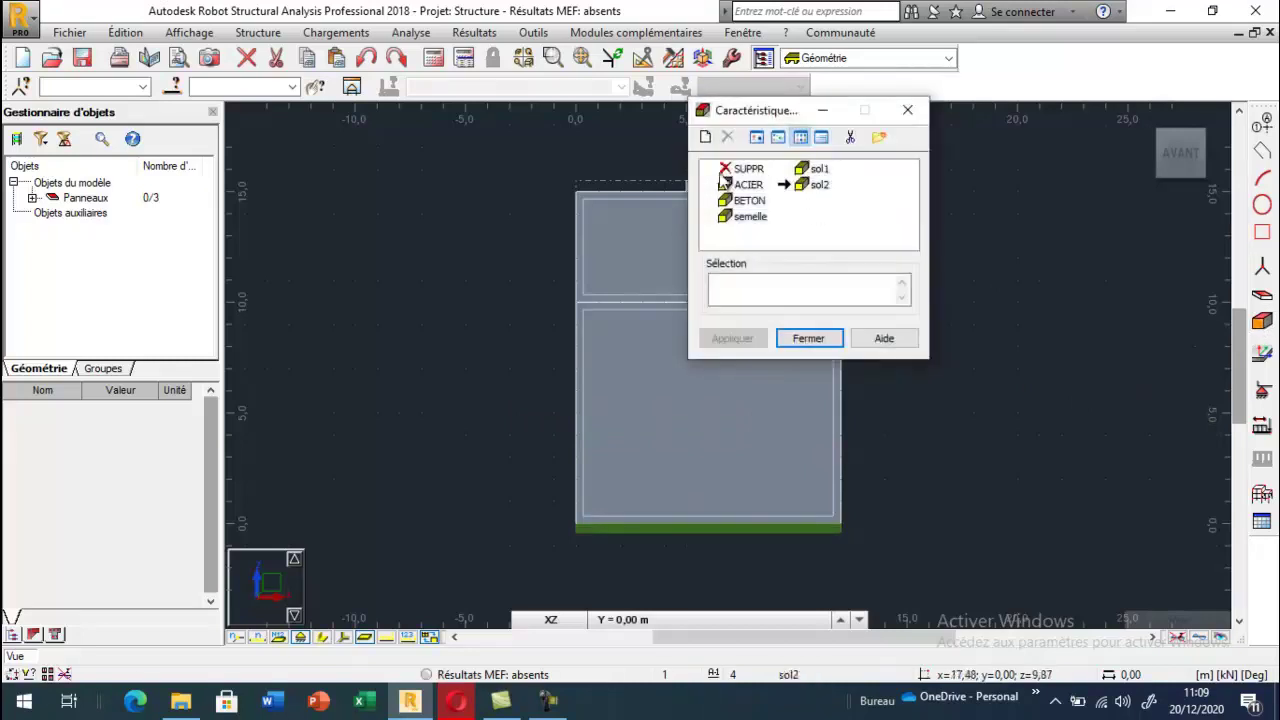
click(705, 137)
drag(1017, 226, 246, 180)
drag(765, 108, 1111, 162)
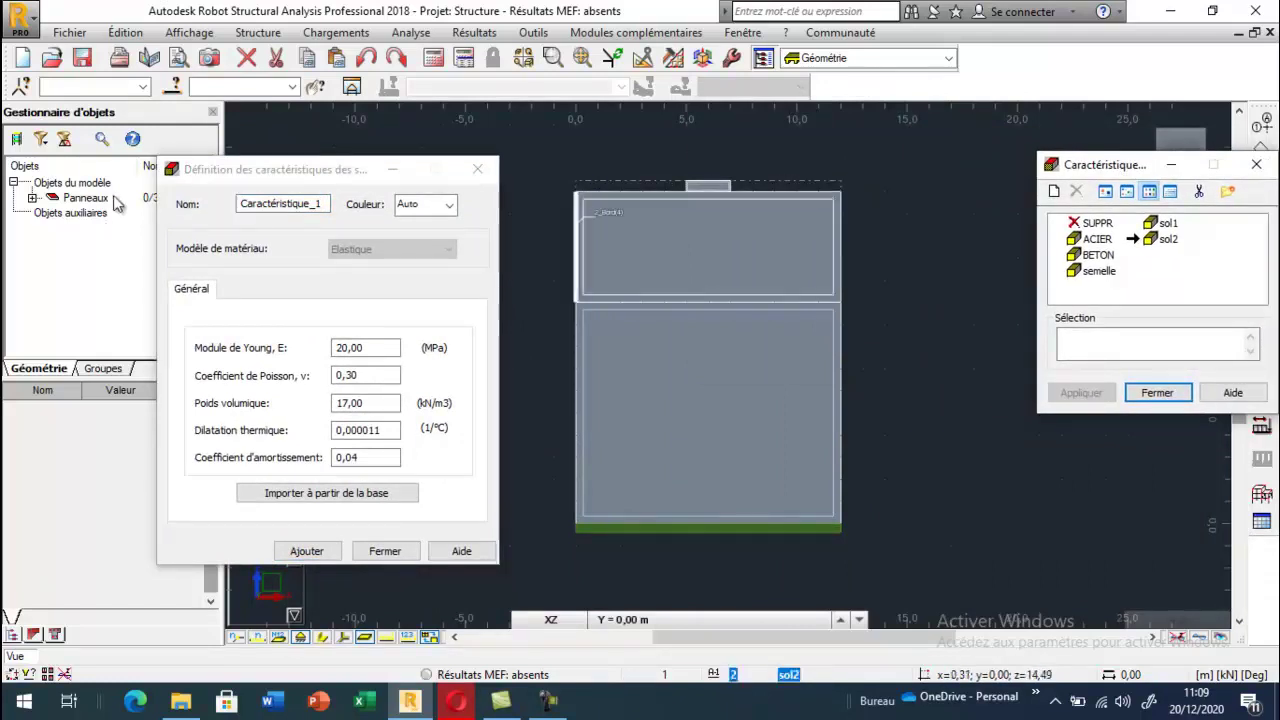
click(385, 222)
text(semelle isolée)
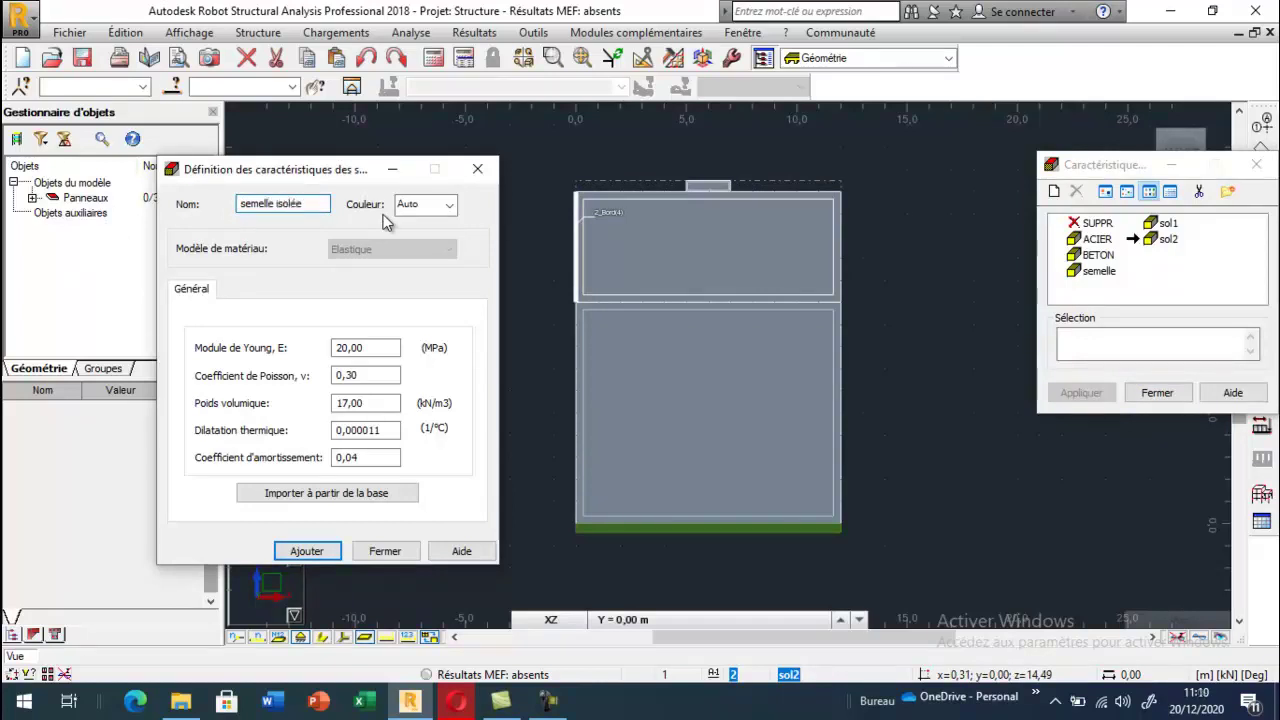
Give the footing material a Young's modulus of 50000 MPa and a unit weight of 25 kN/m3, and add it to the list
double_click(387, 346)
drag(387, 346, 326, 355)
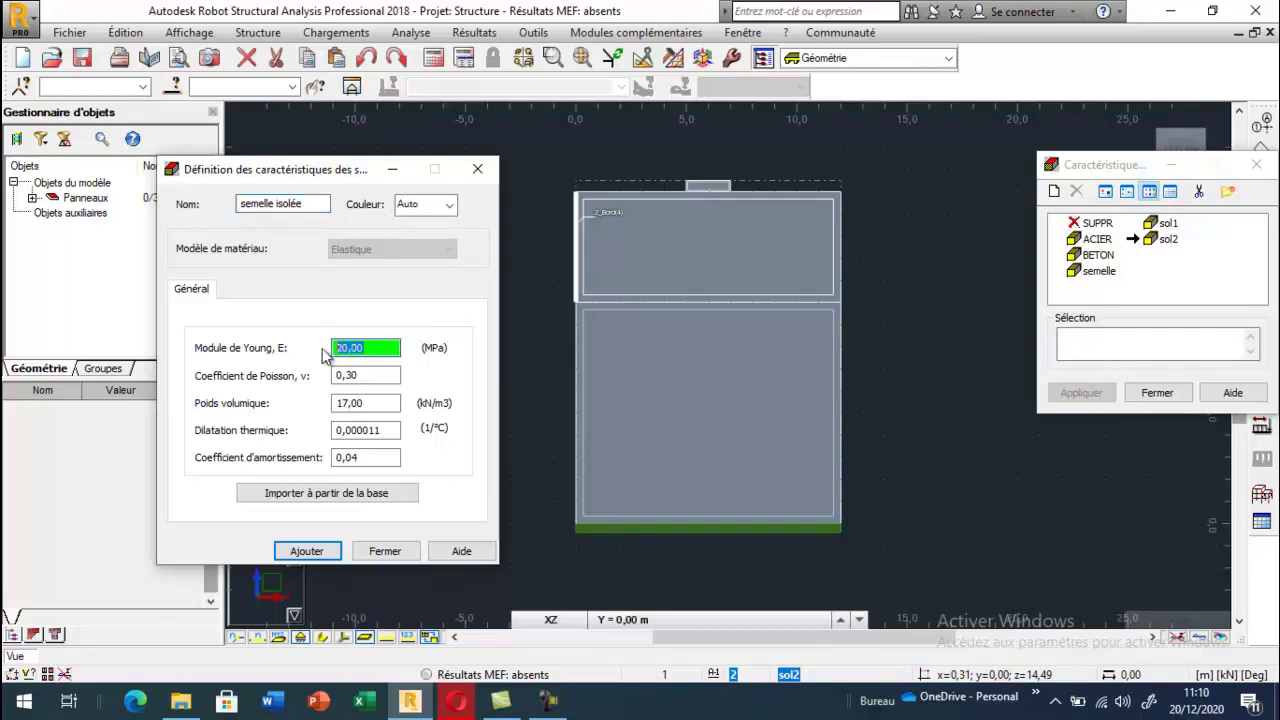
text(50)
key(Tab)
key(Tab)
text(25)
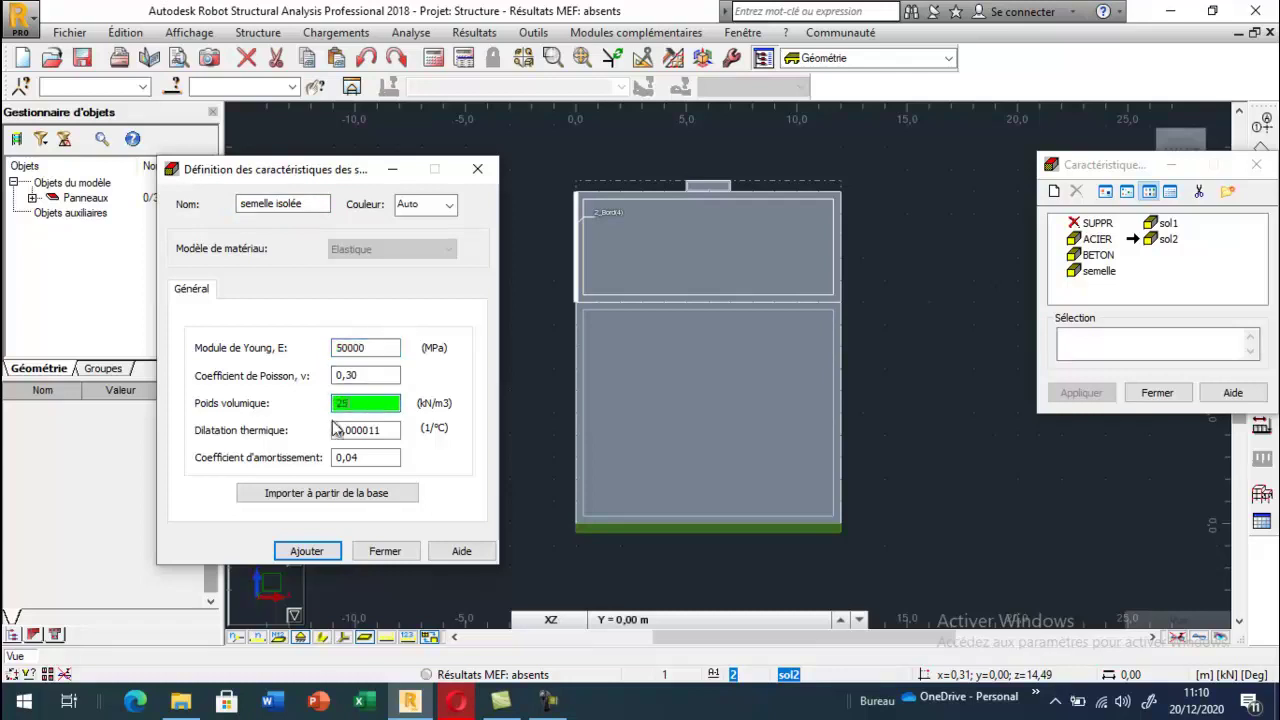
click(306, 551)
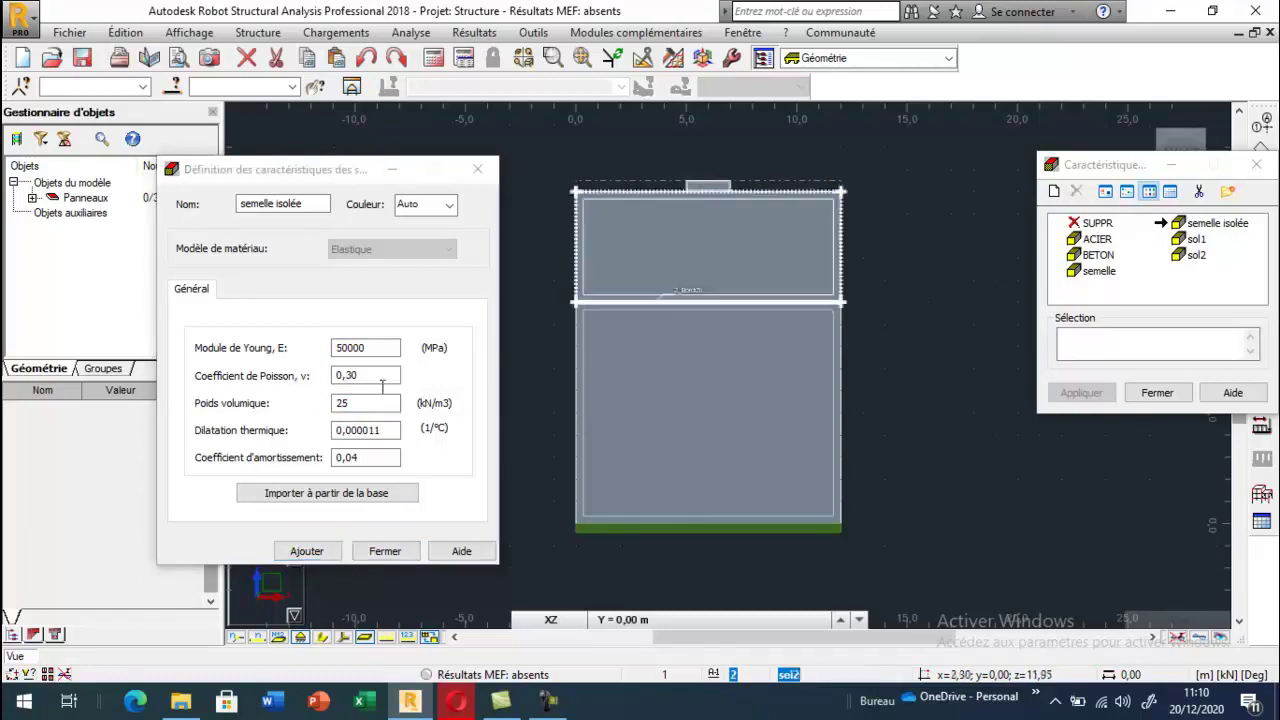
Add a characteristic "couche 1 sol" with Young's modulus 50 MPa and unit weight 18 kN/m3, and apply it to the upper soil panel
click(278, 251)
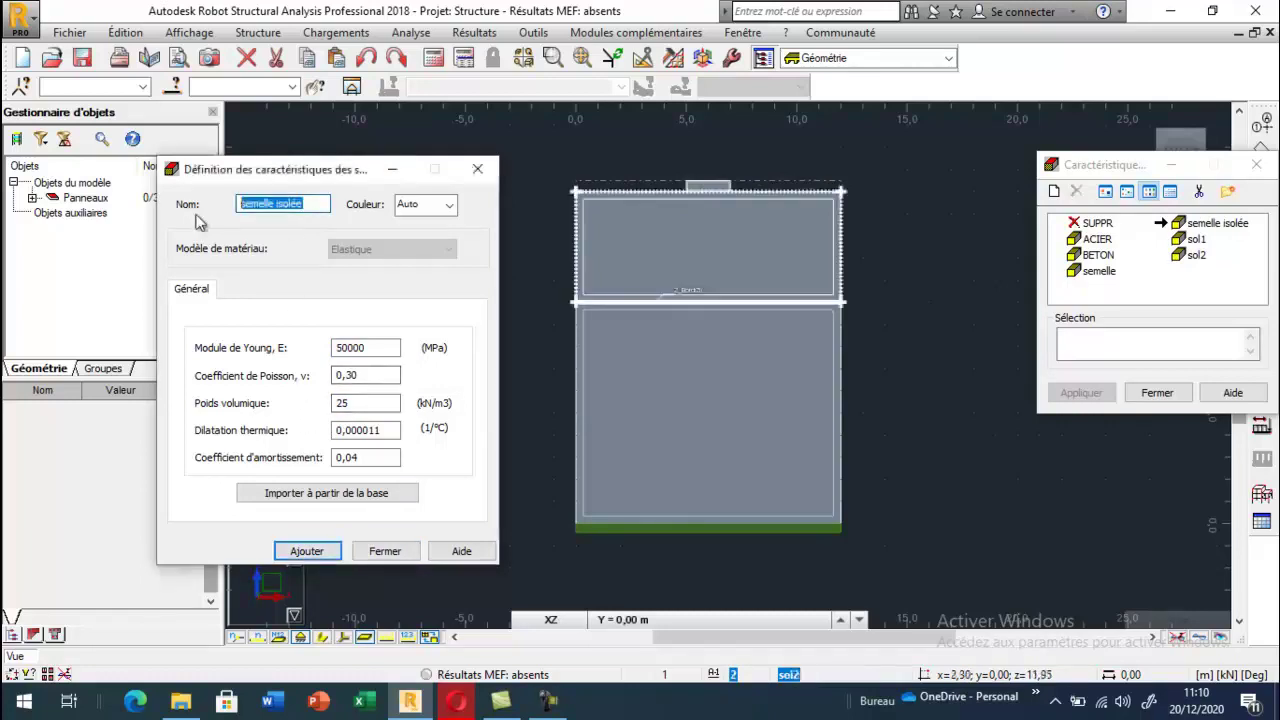
text(couche 1 sol)
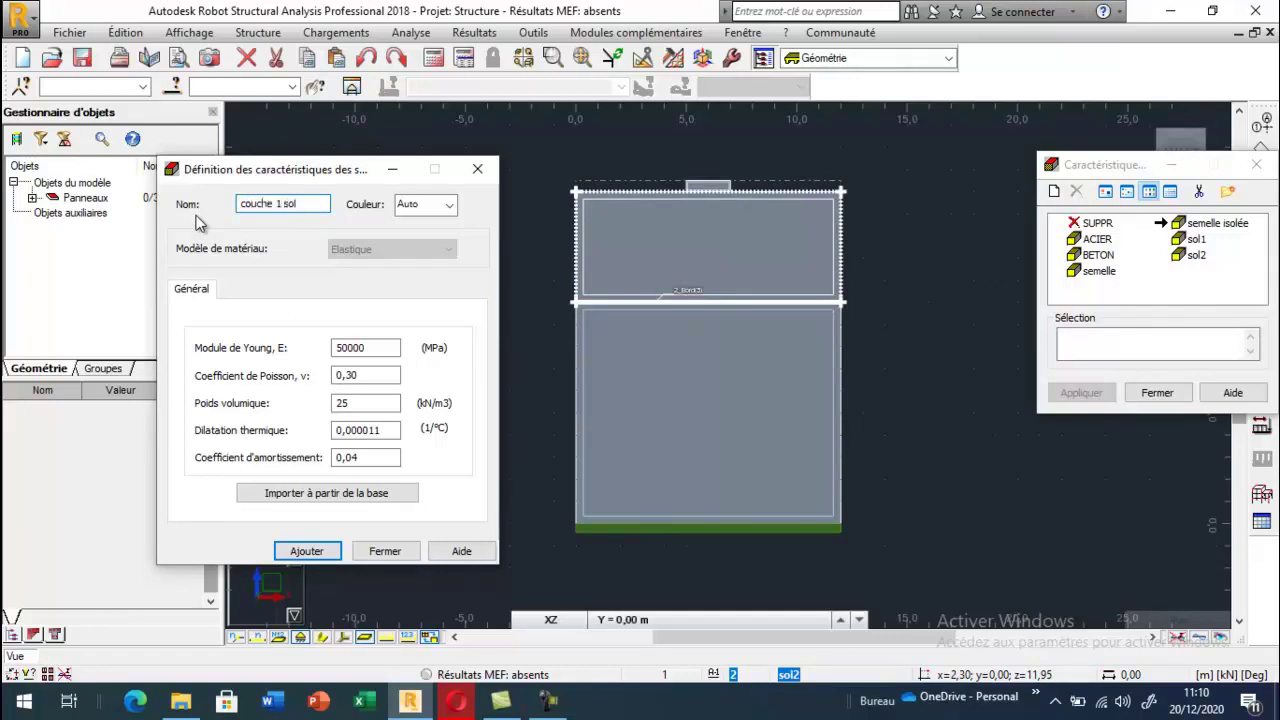
double_click(345, 349)
text(5)
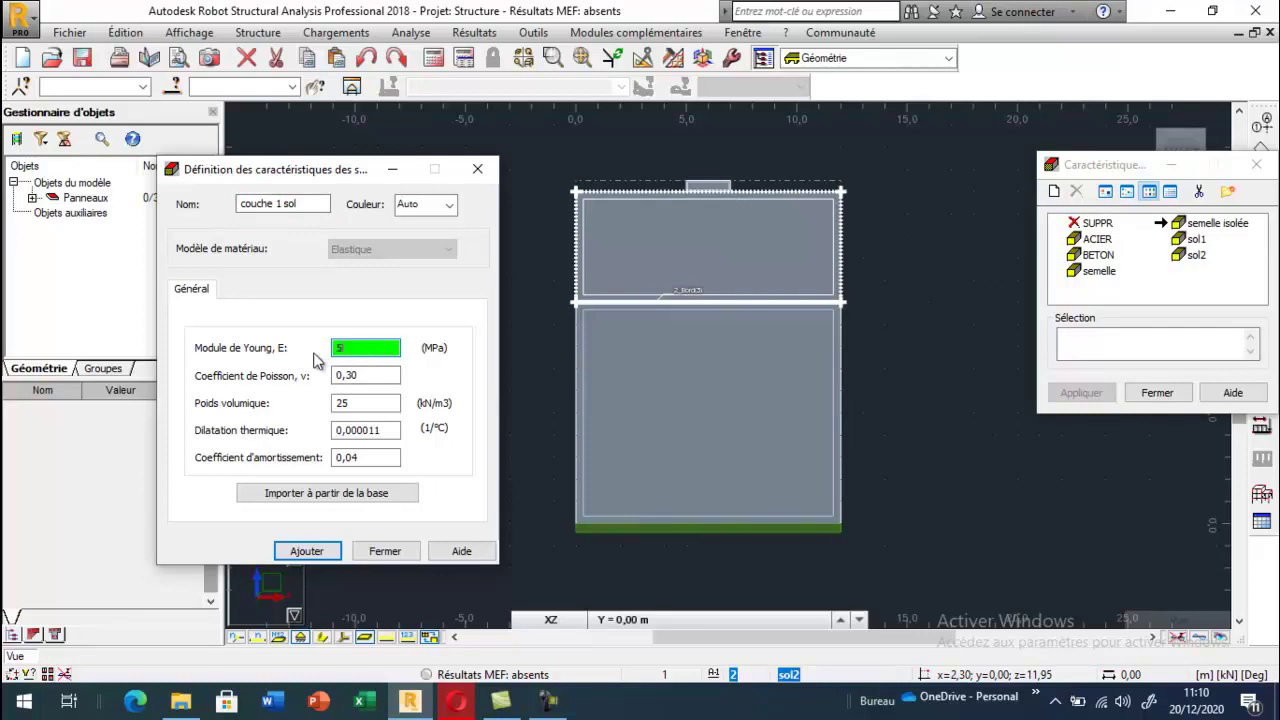
text(0)
double_click(341, 403)
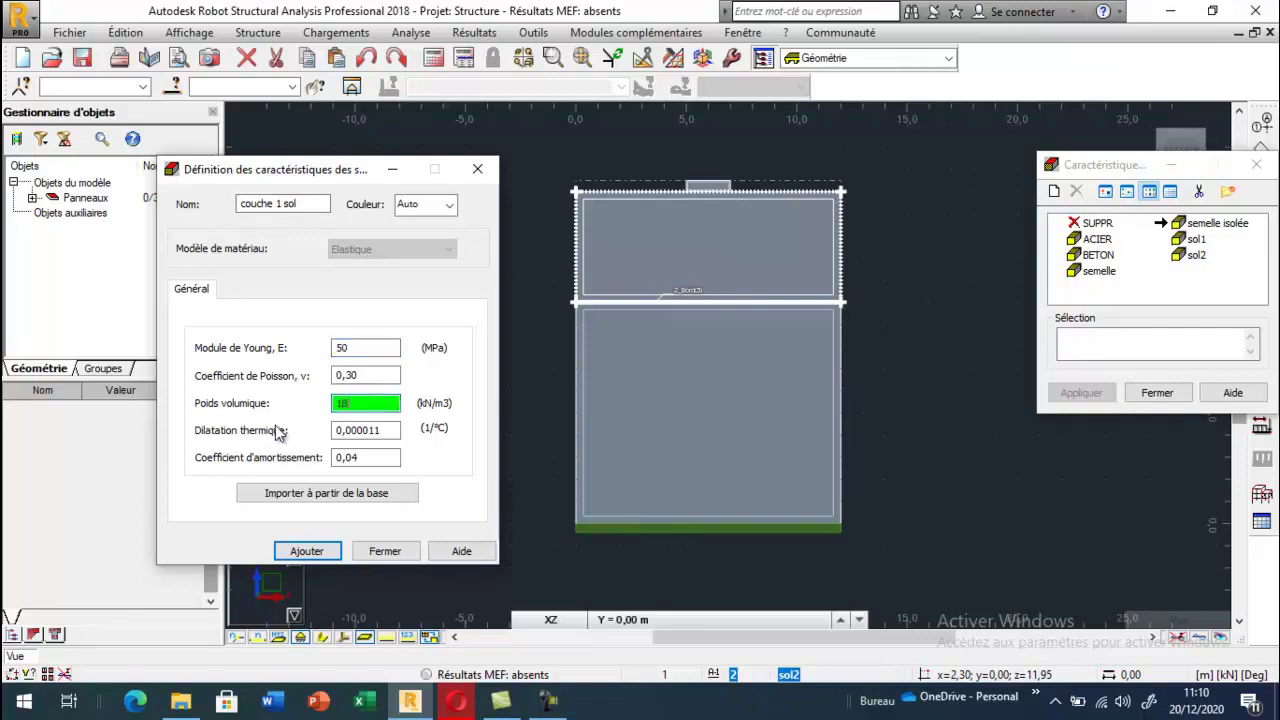
click(335, 553)
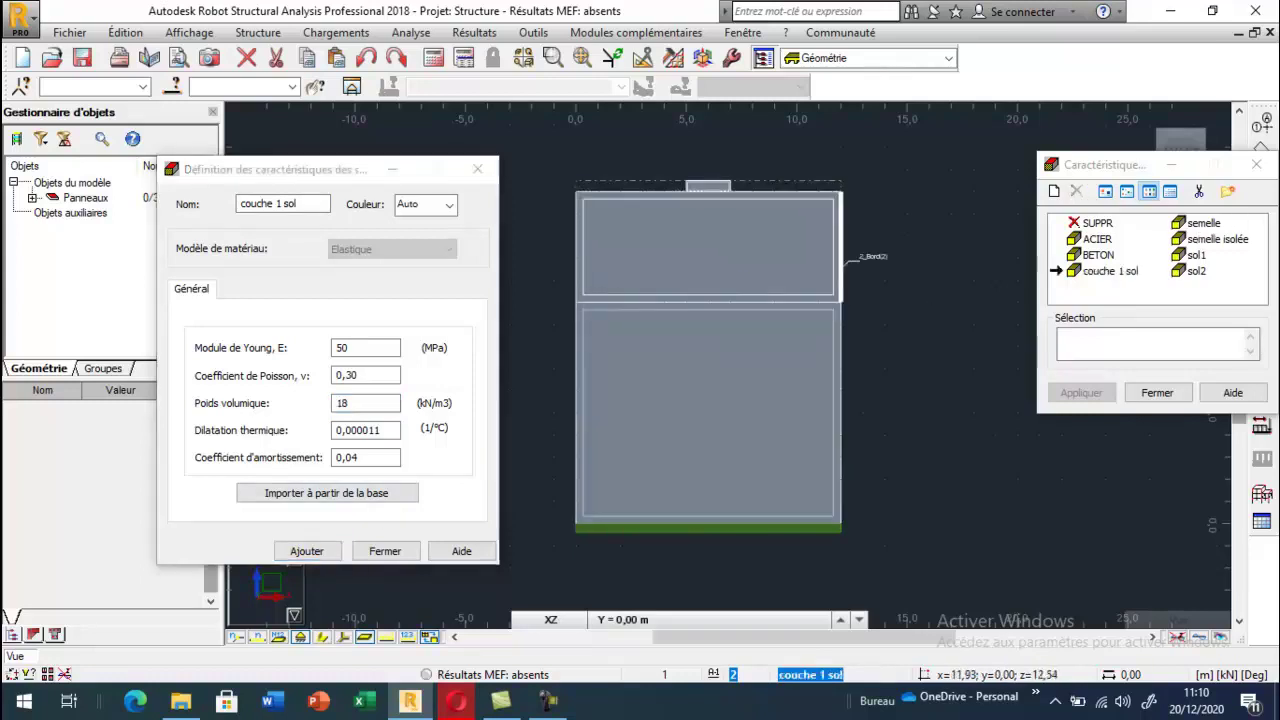
Add a characteristic named "couche 2 sol" with a Young's modulus of 70 MPa and a unit weight of 17 kN/m3
click(282, 206)
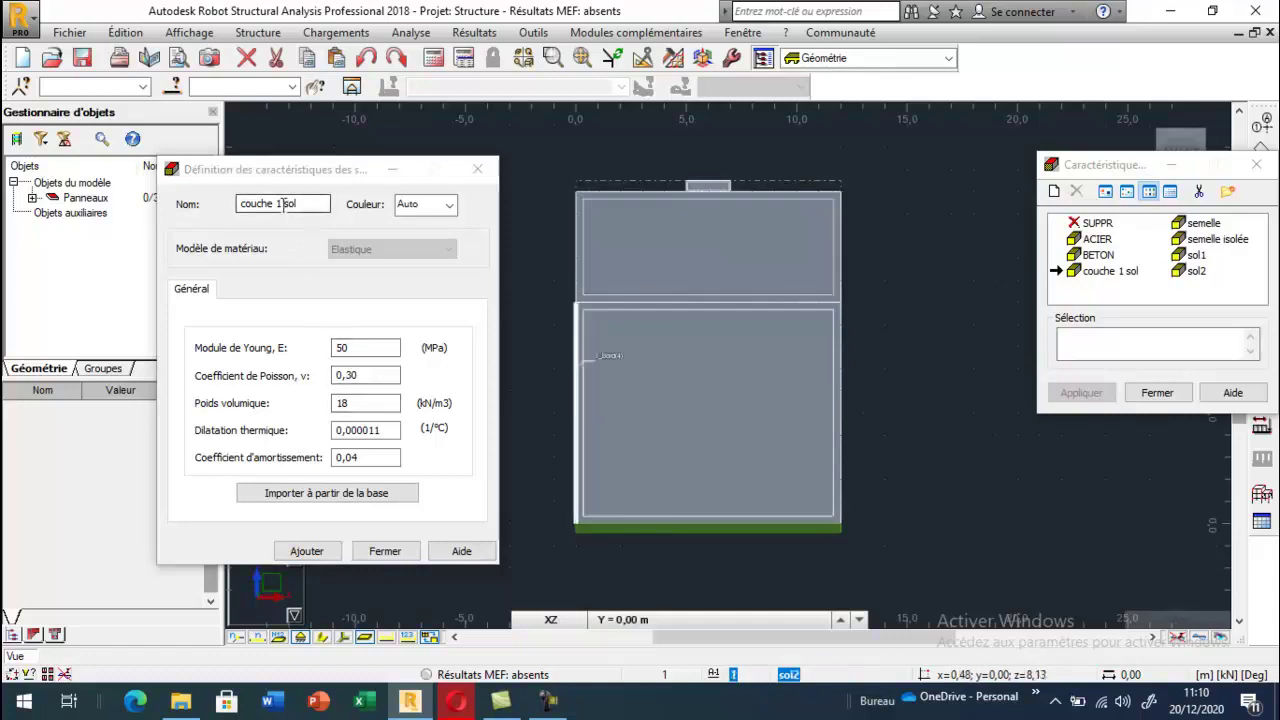
text(2)
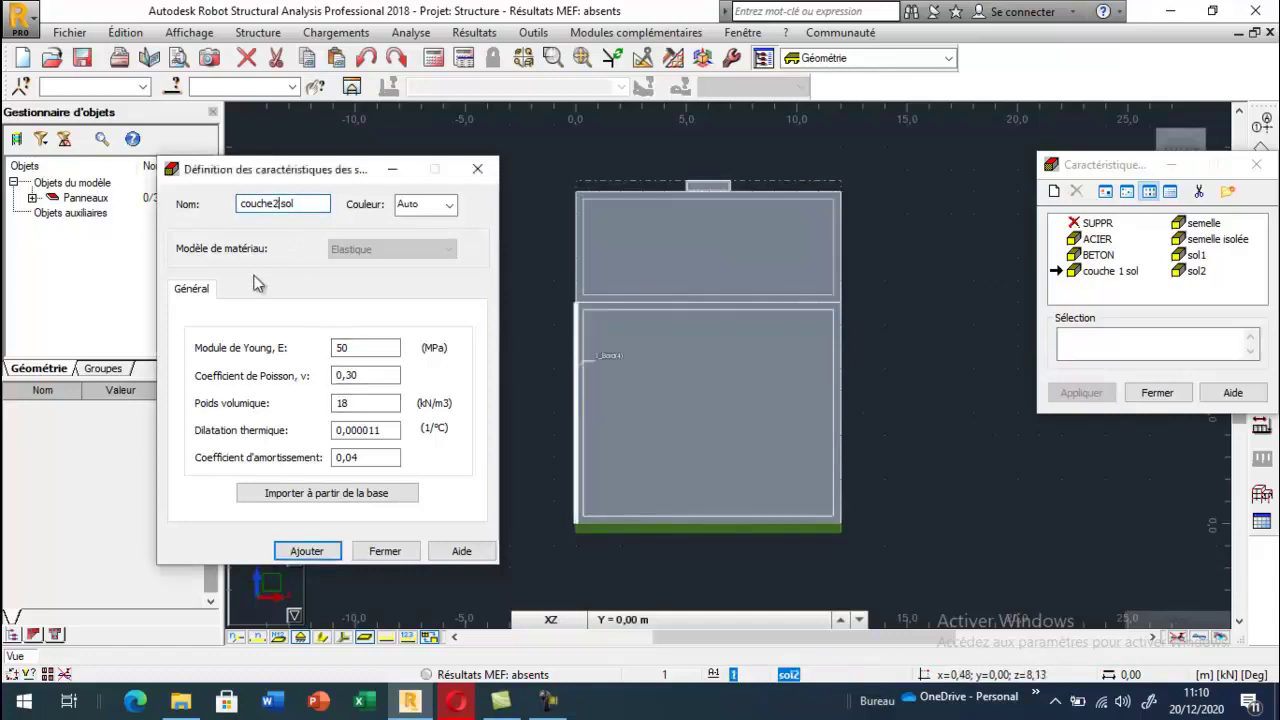
key(BackSpace)
text(2)
double_click(338, 348)
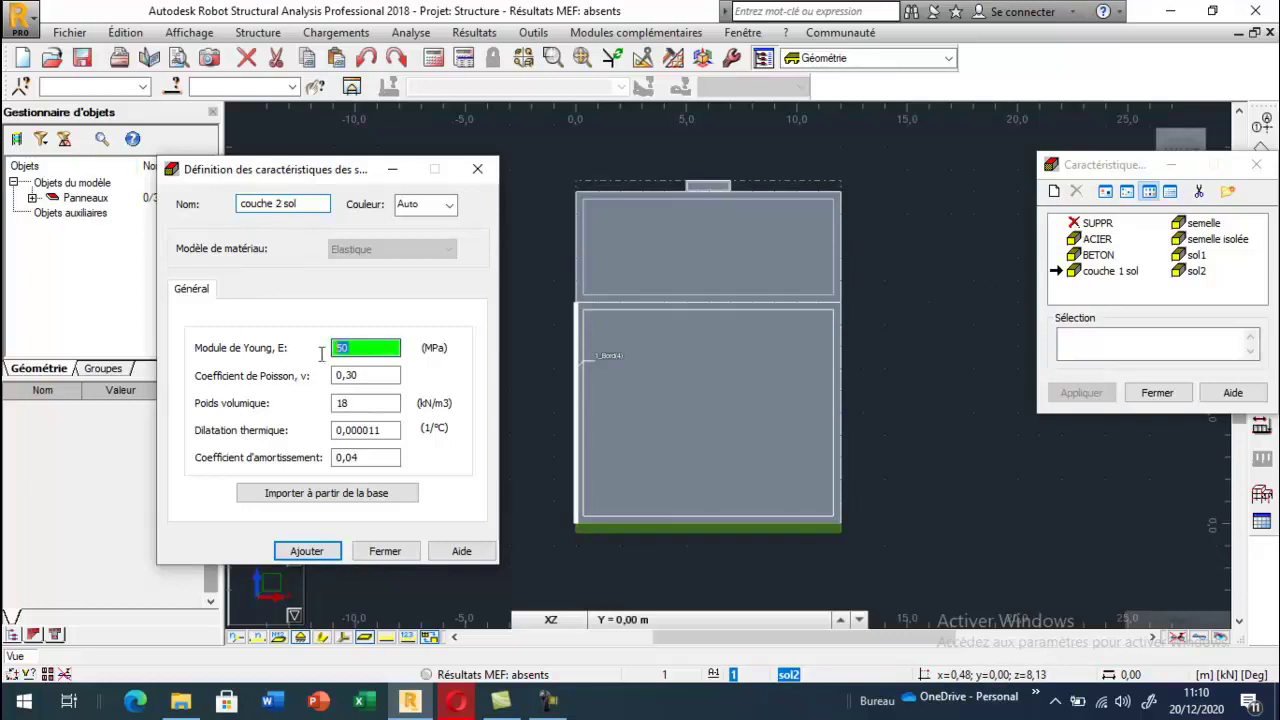
text(7)
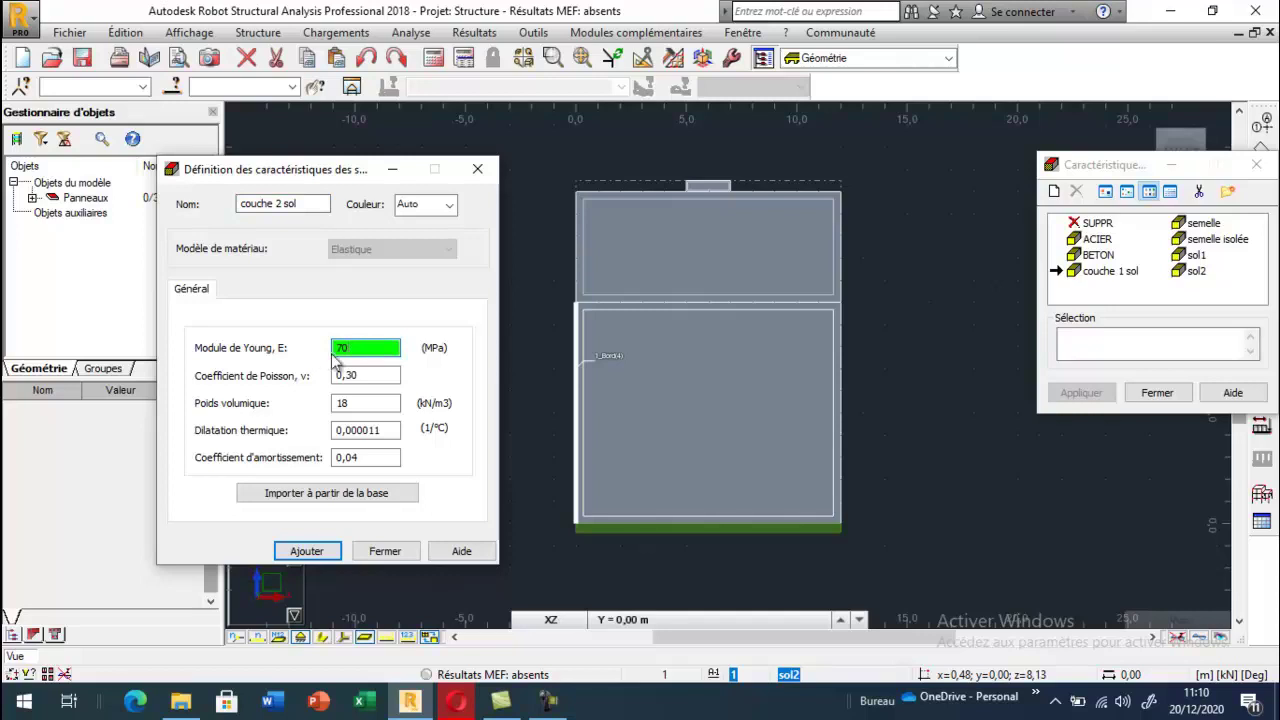
click(361, 404)
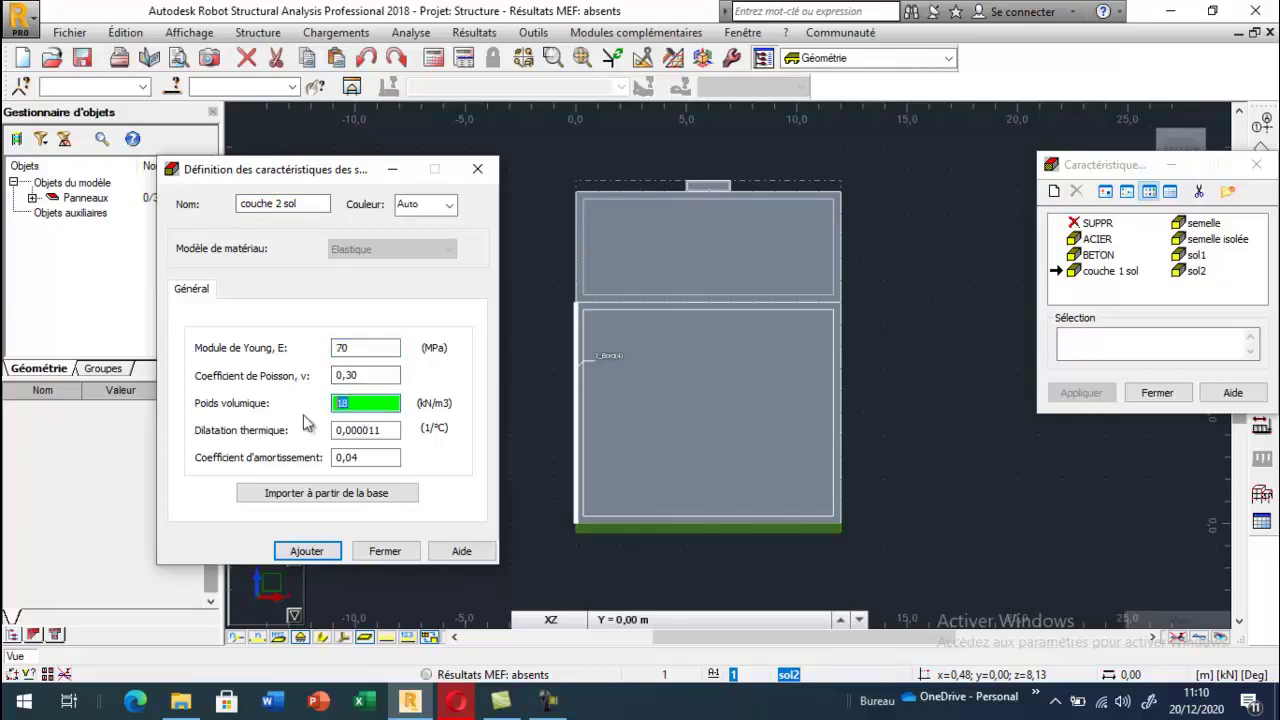
text(17)
click(290, 548)
Assign the "couche 2 sol" characteristic to the lower soil panel and finish assigning materials
click(385, 551)
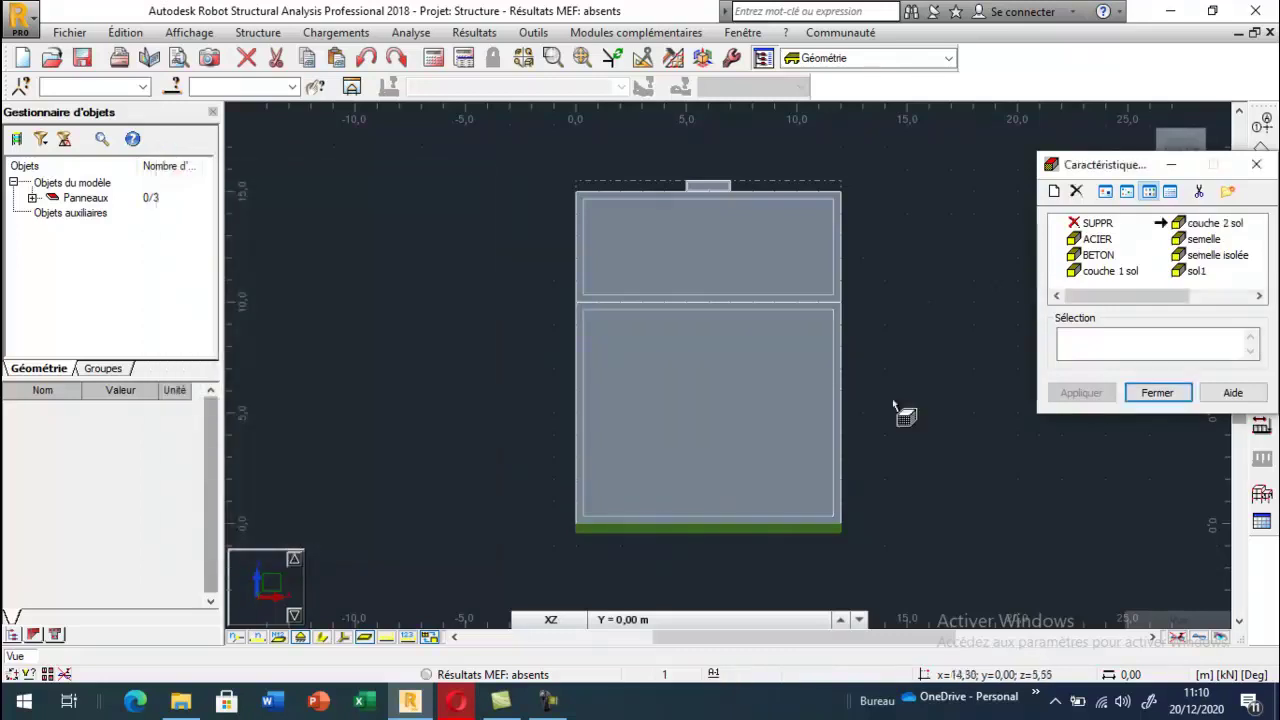
click(856, 346)
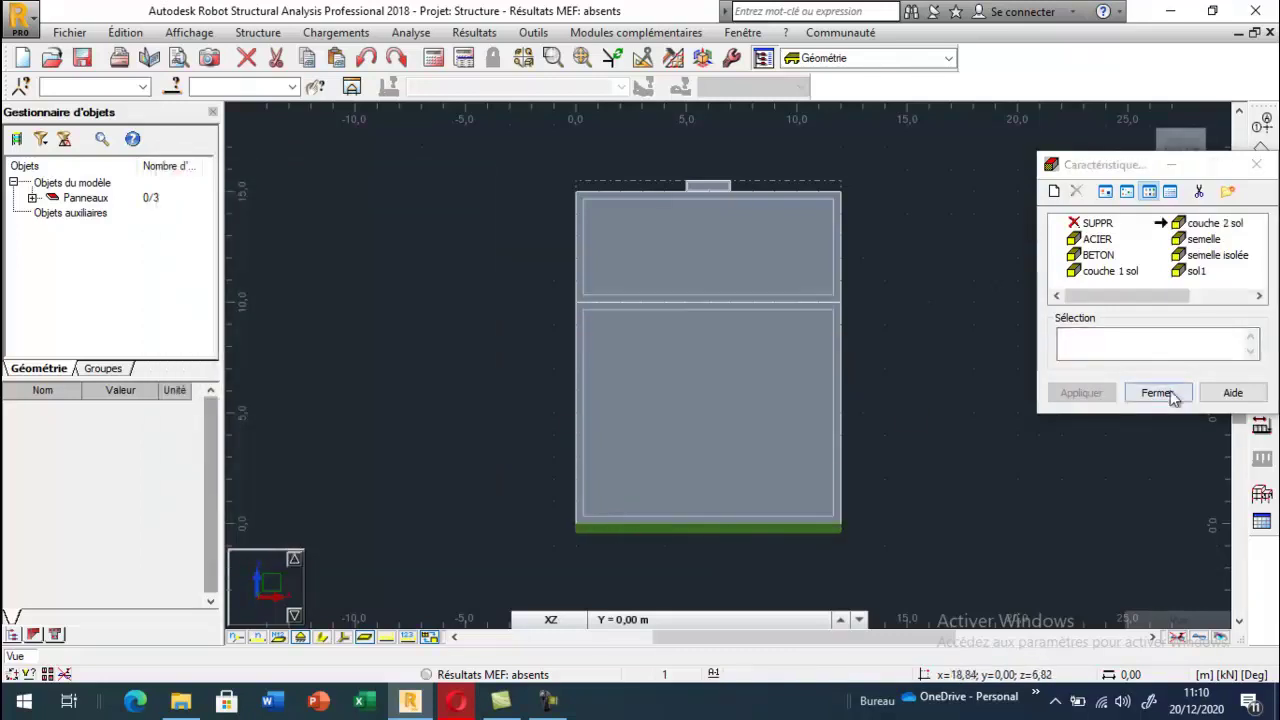
key(Escape)
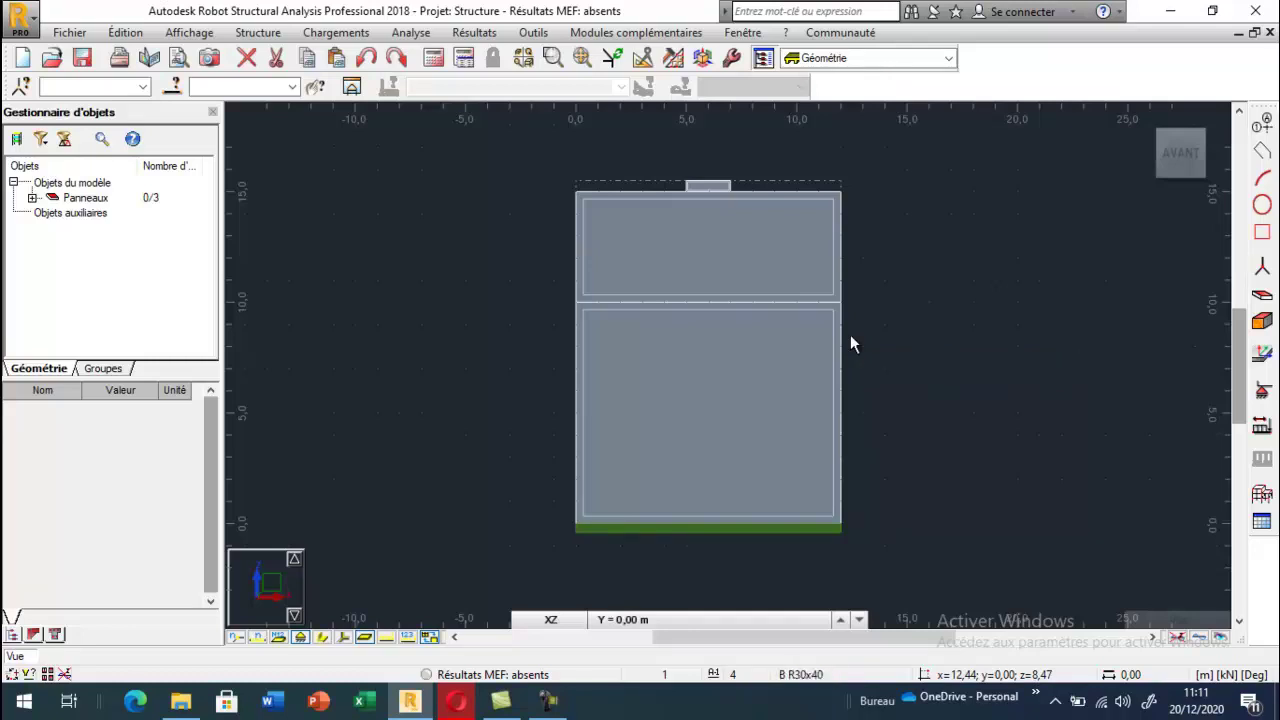
Generate the local finite element mesh for all panels of the model
scroll(800, 316, up, 1)
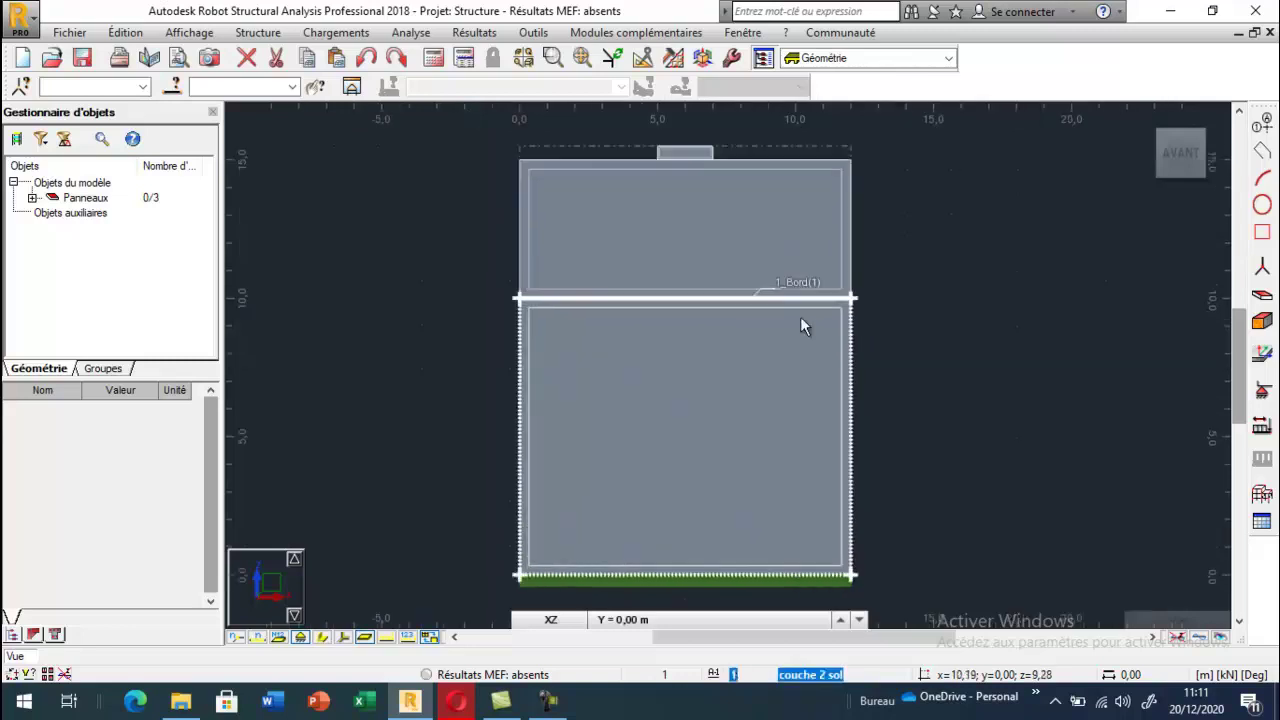
scroll(727, 308, down, 1)
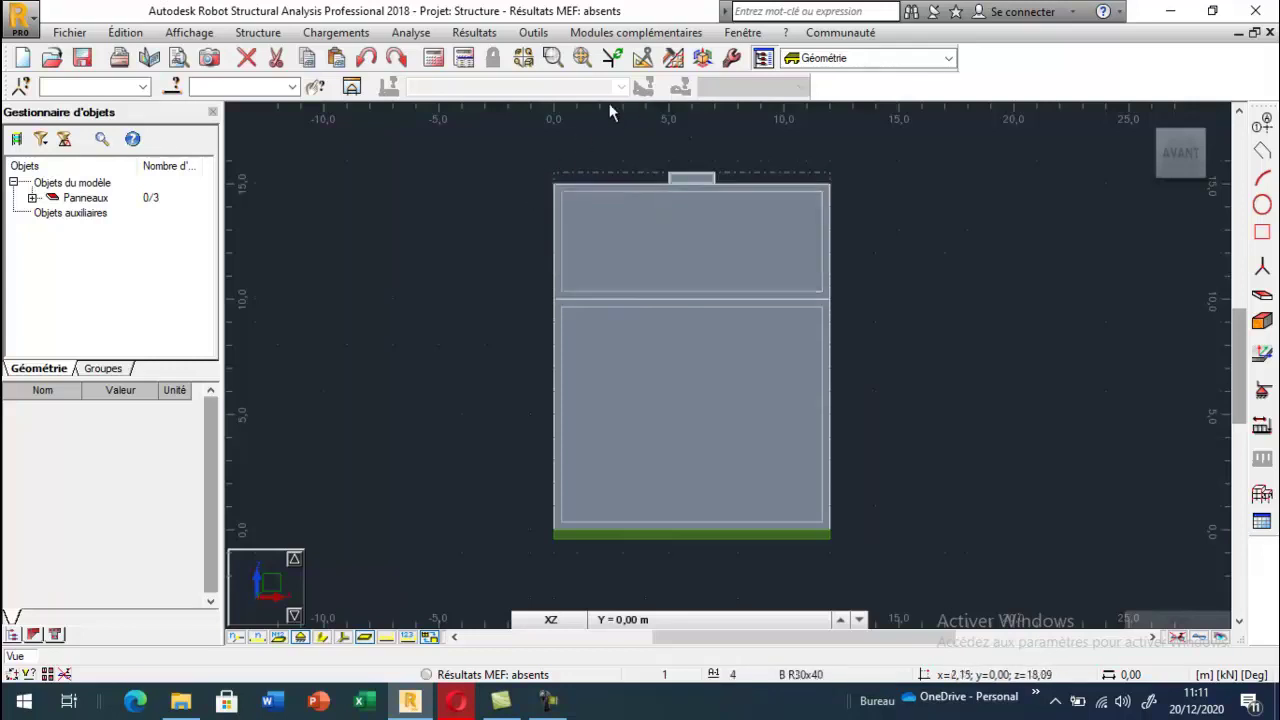
click(673, 58)
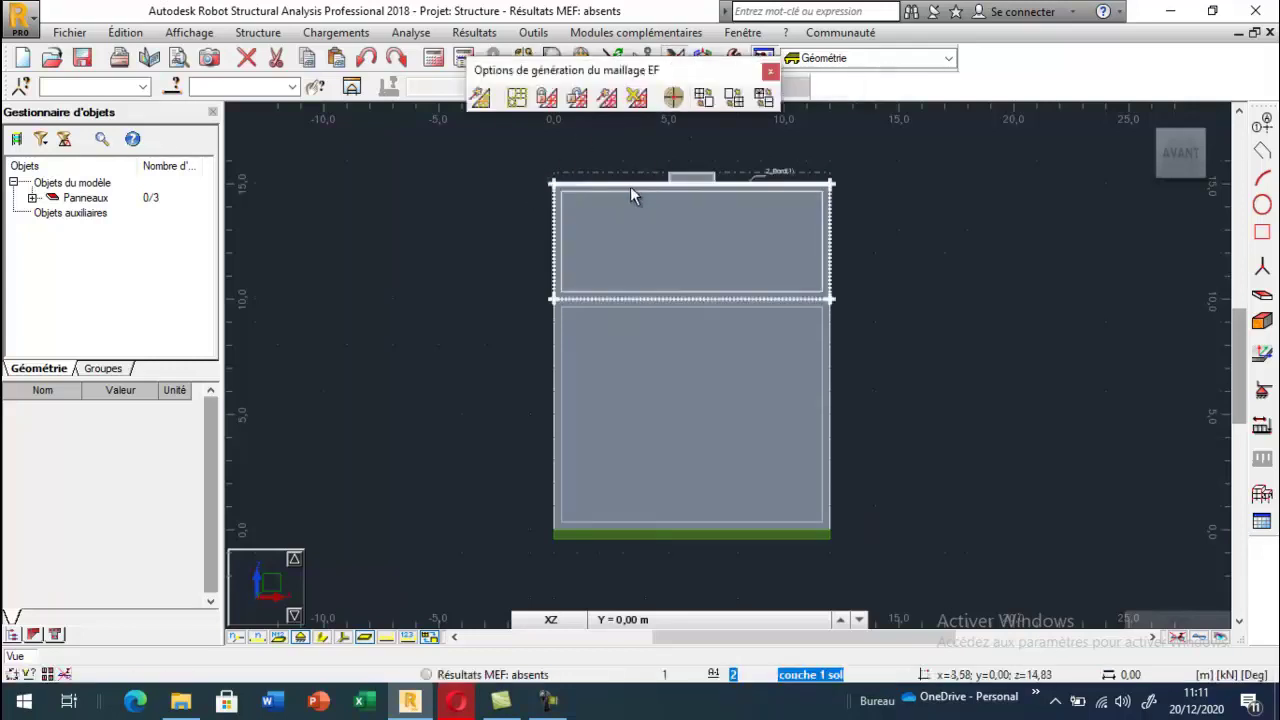
click(606, 97)
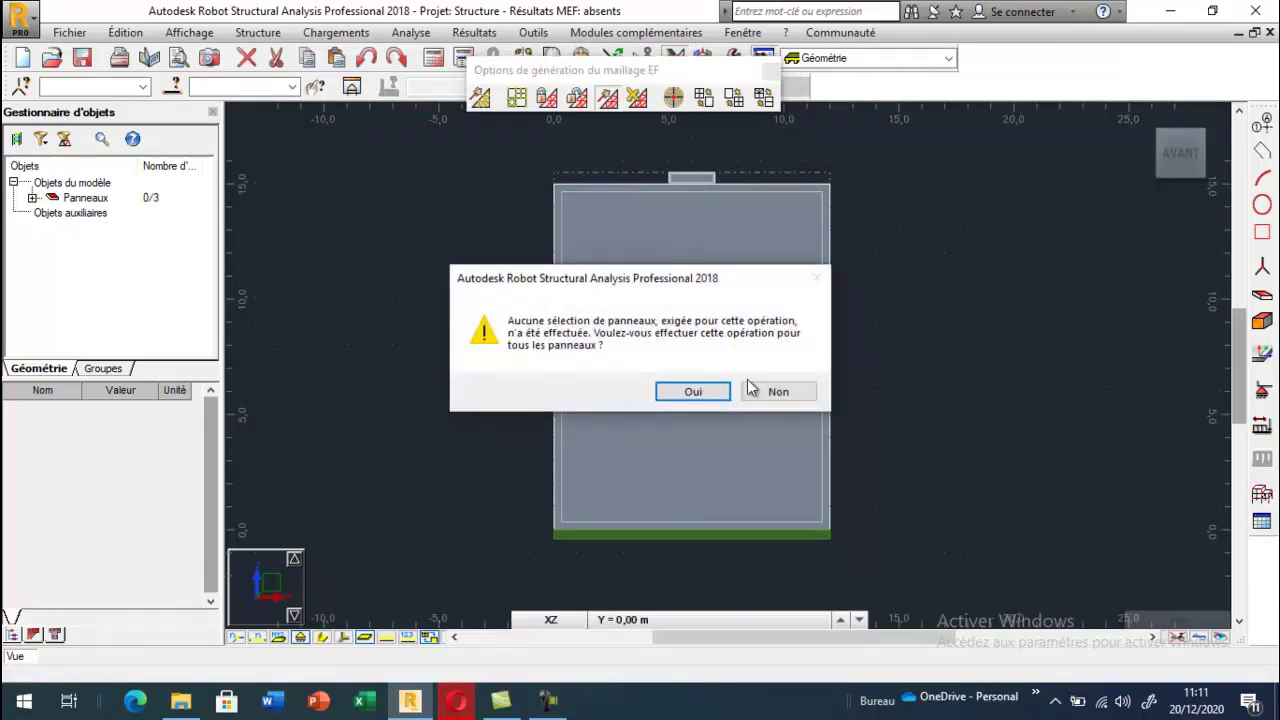
click(700, 391)
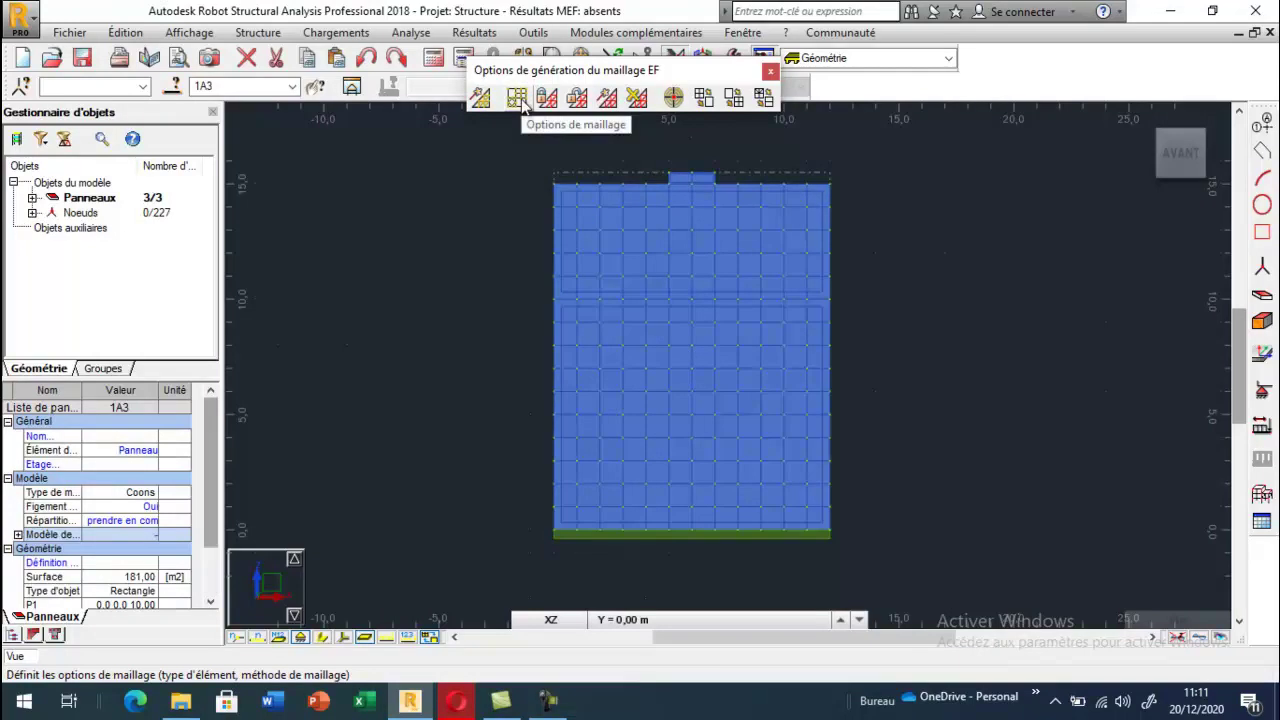
Set the mesh element size of the selected panels to 0.2 m and regenerate the calculation model
click(523, 104)
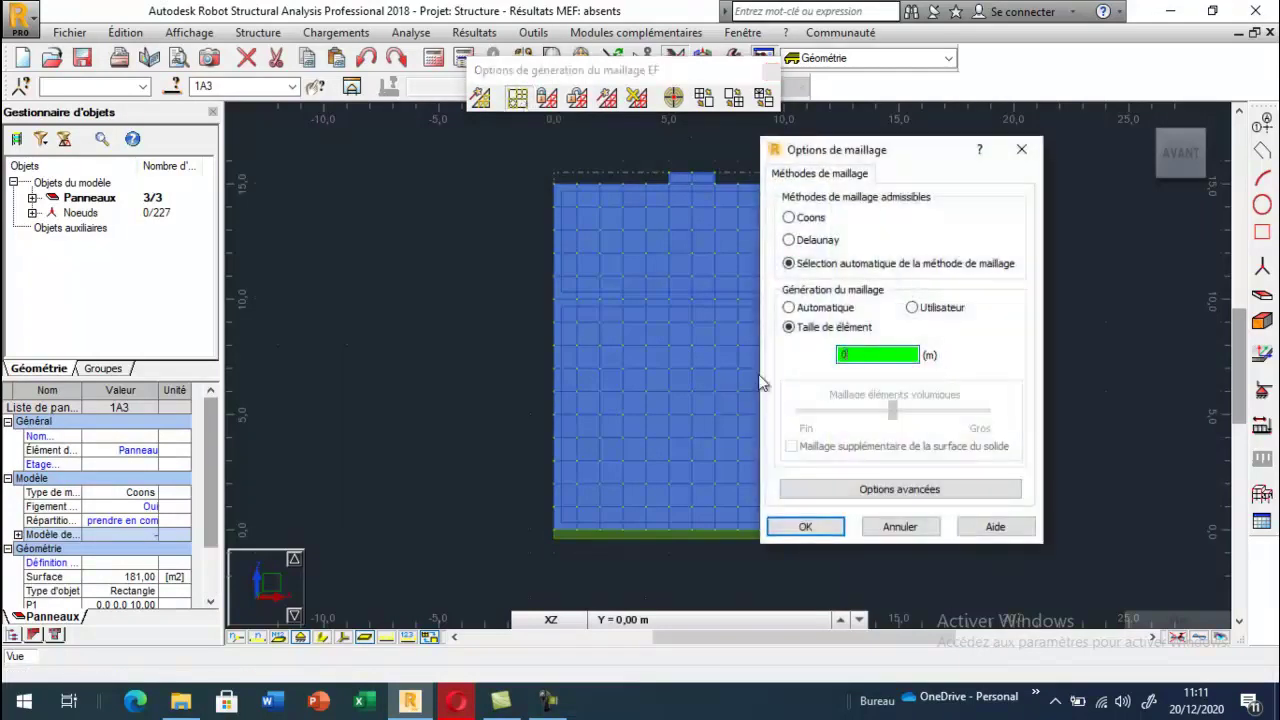
text(0,2)
click(803, 527)
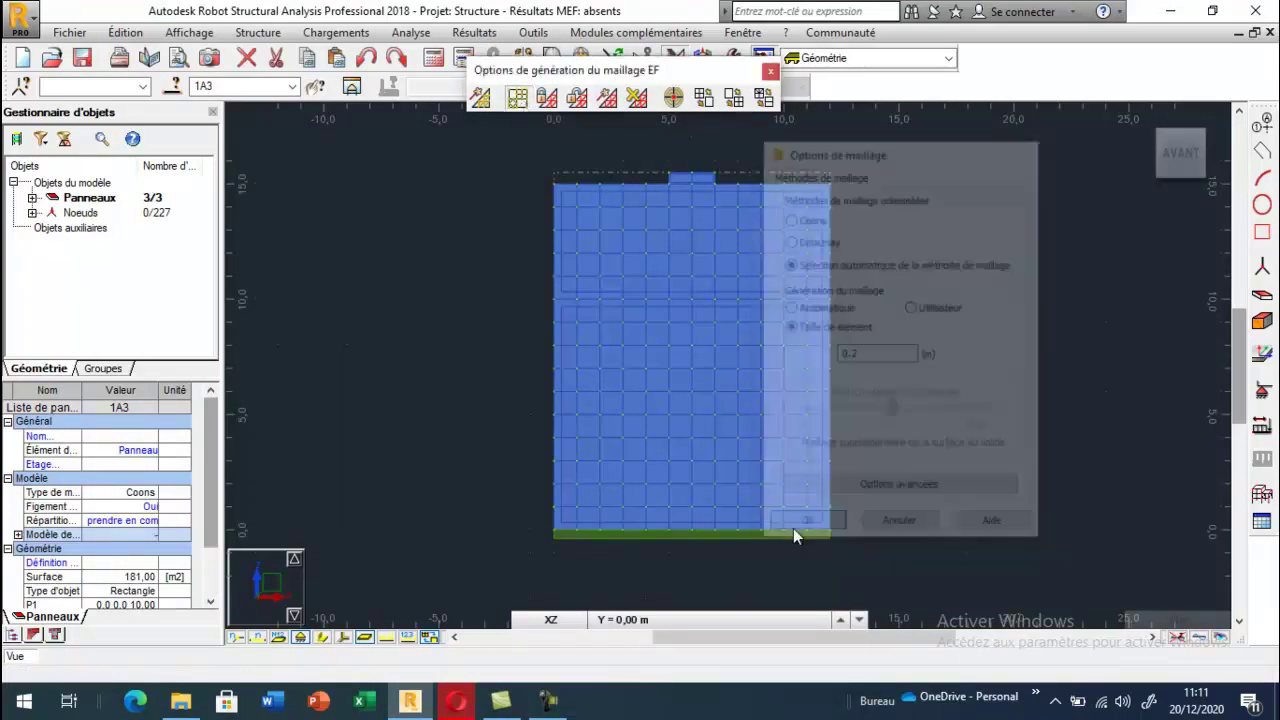
click(476, 106)
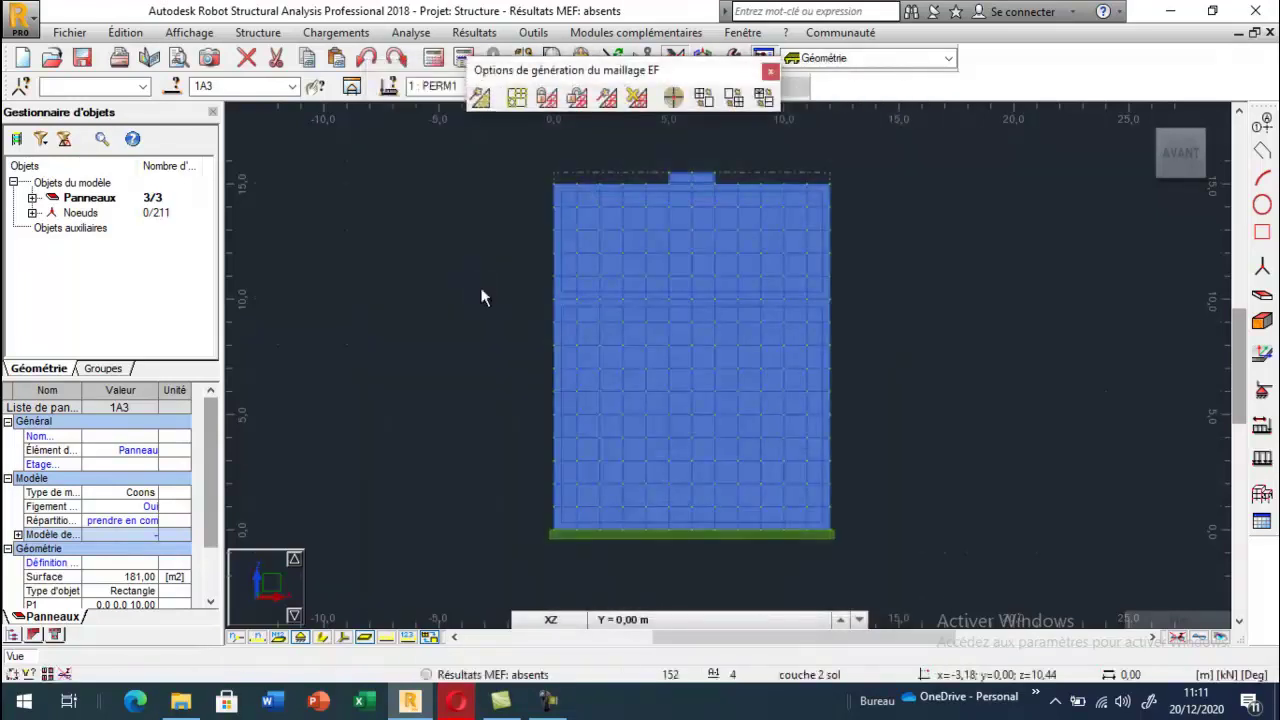
Set the mesh element size of all three panels to 0.1 m, regenerate the calculation model and deselect the panels
click(533, 104)
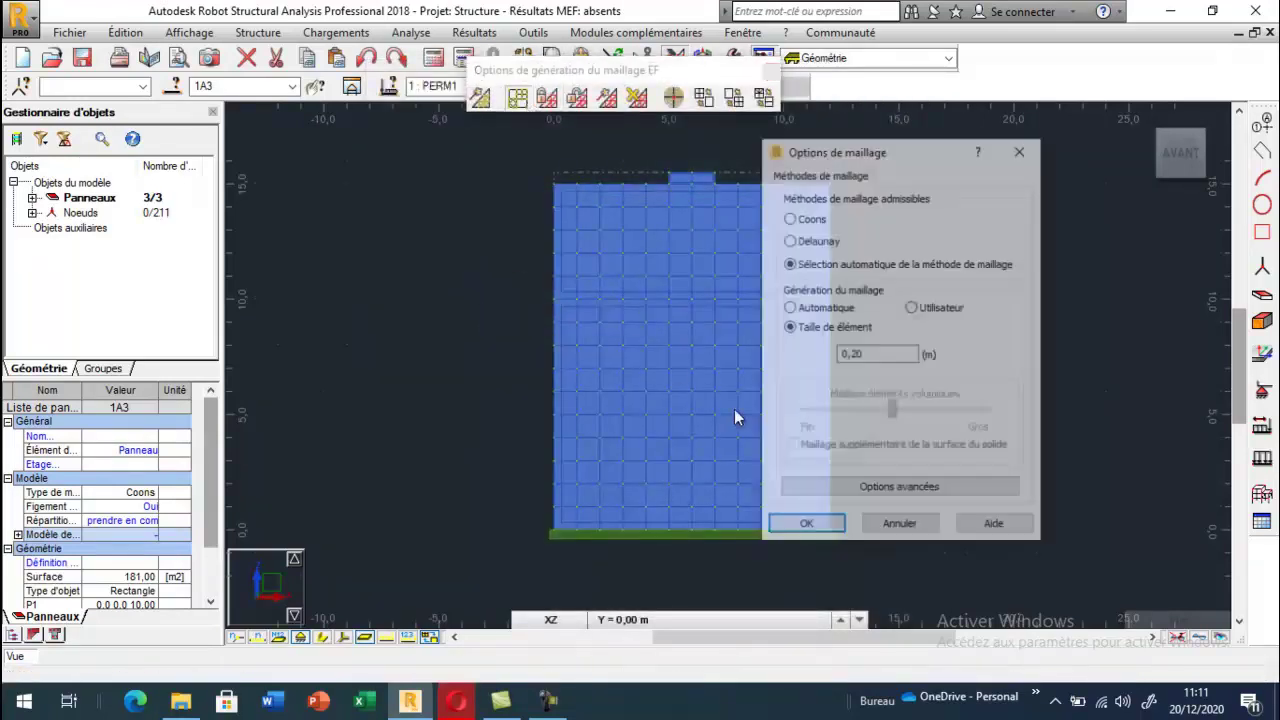
double_click(877, 356)
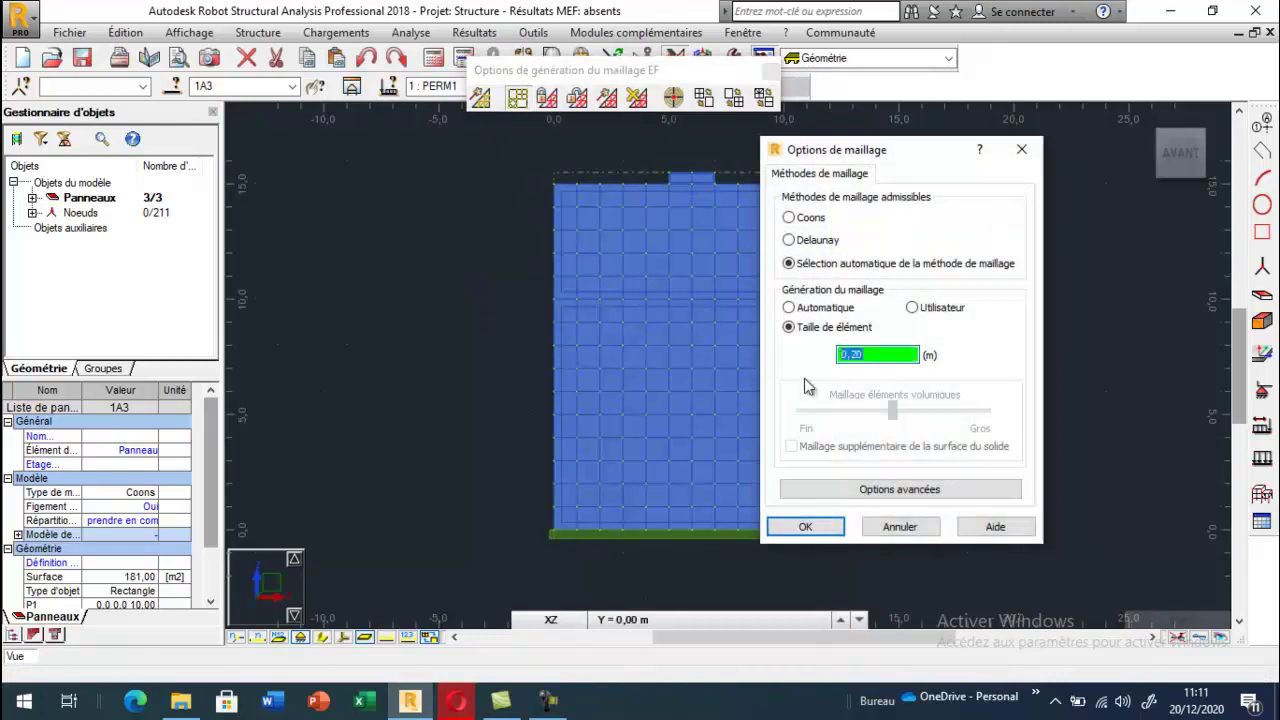
text(0,1)
click(790, 527)
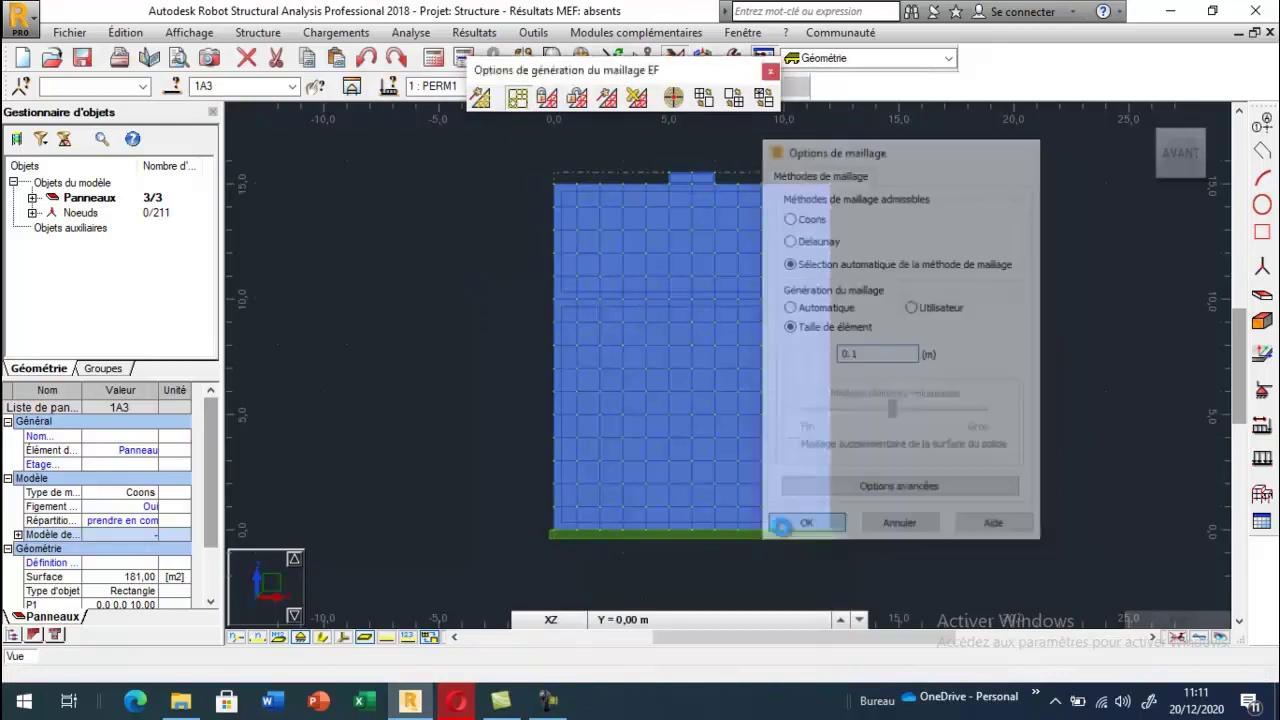
click(481, 97)
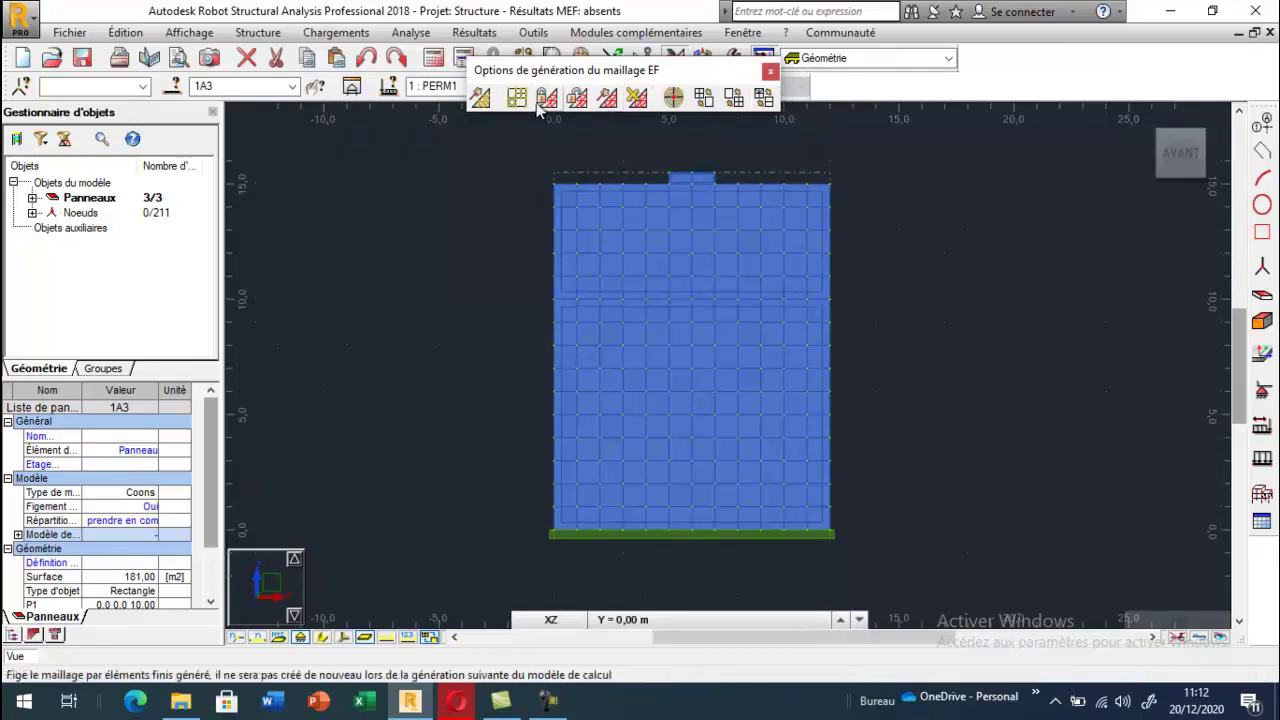
click(770, 72)
click(914, 266)
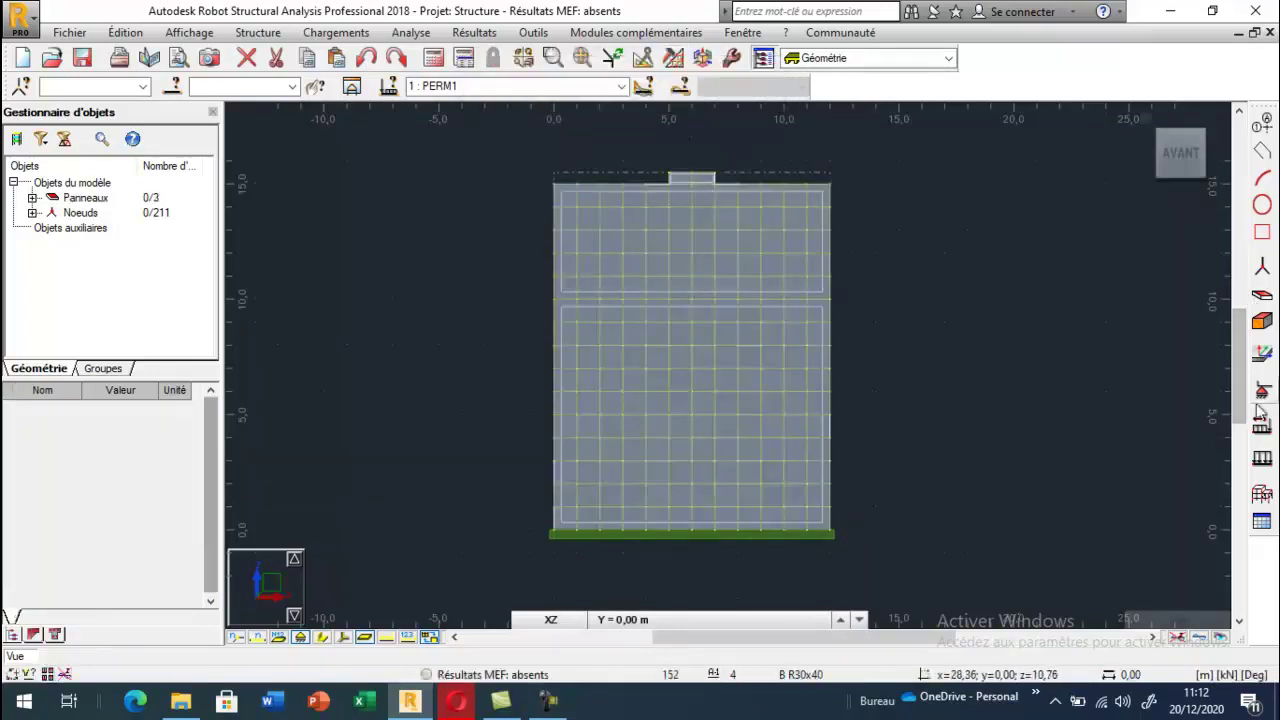
Open the load case definitions and begin naming the new permanent case with "poi"
click(1262, 426)
drag(816, 110, 232, 120)
double_click(234, 227)
text(poi)
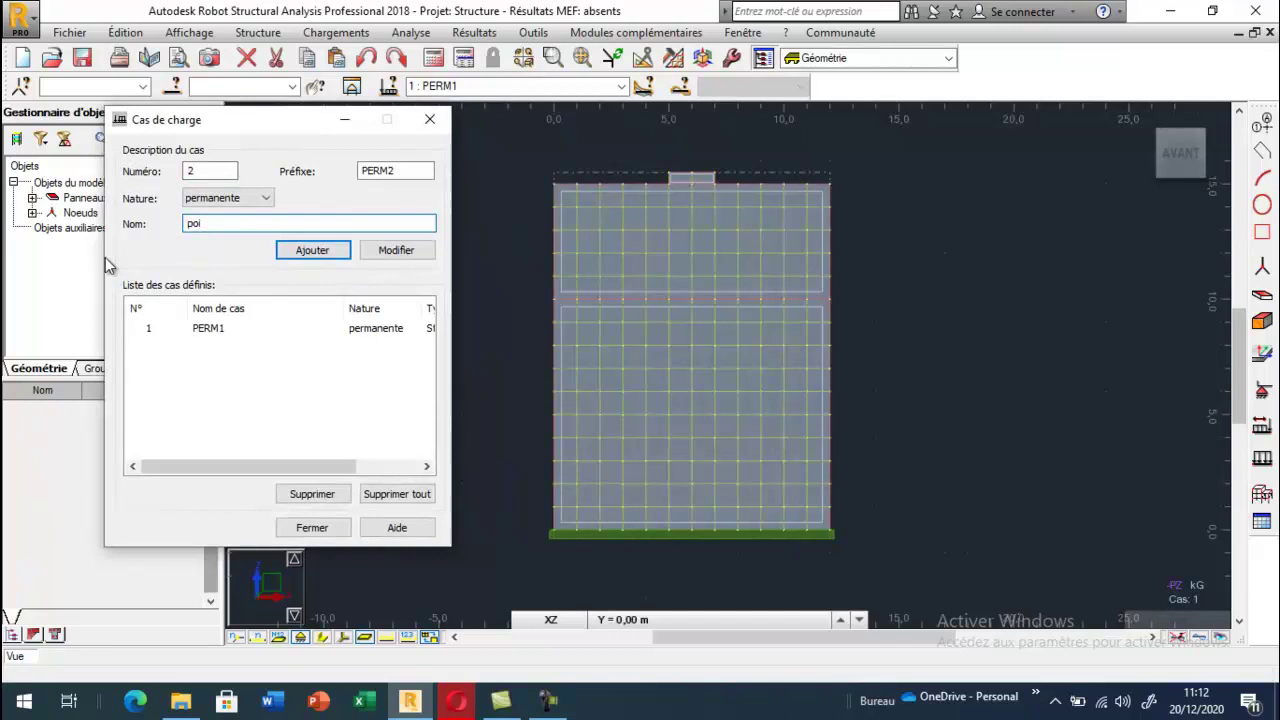
Set the geotechnical design code in the job preferences to DTU 13.12
click(533, 32)
click(594, 294)
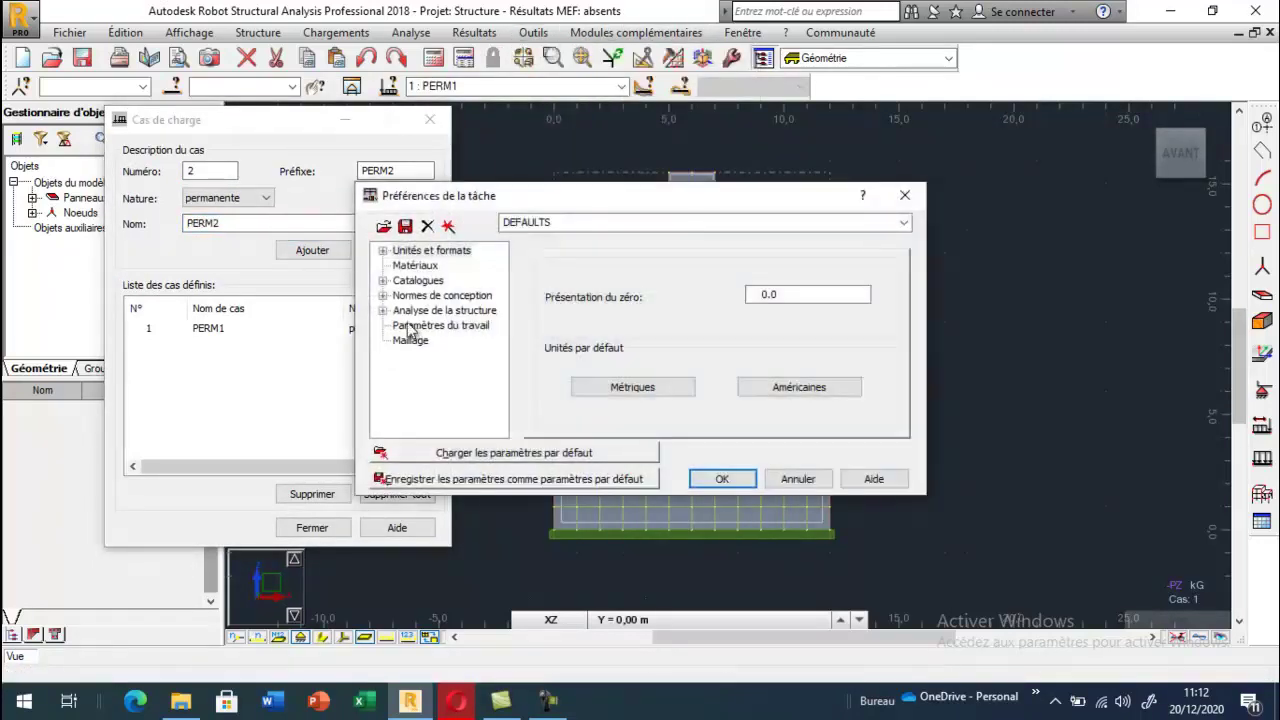
click(405, 296)
click(870, 386)
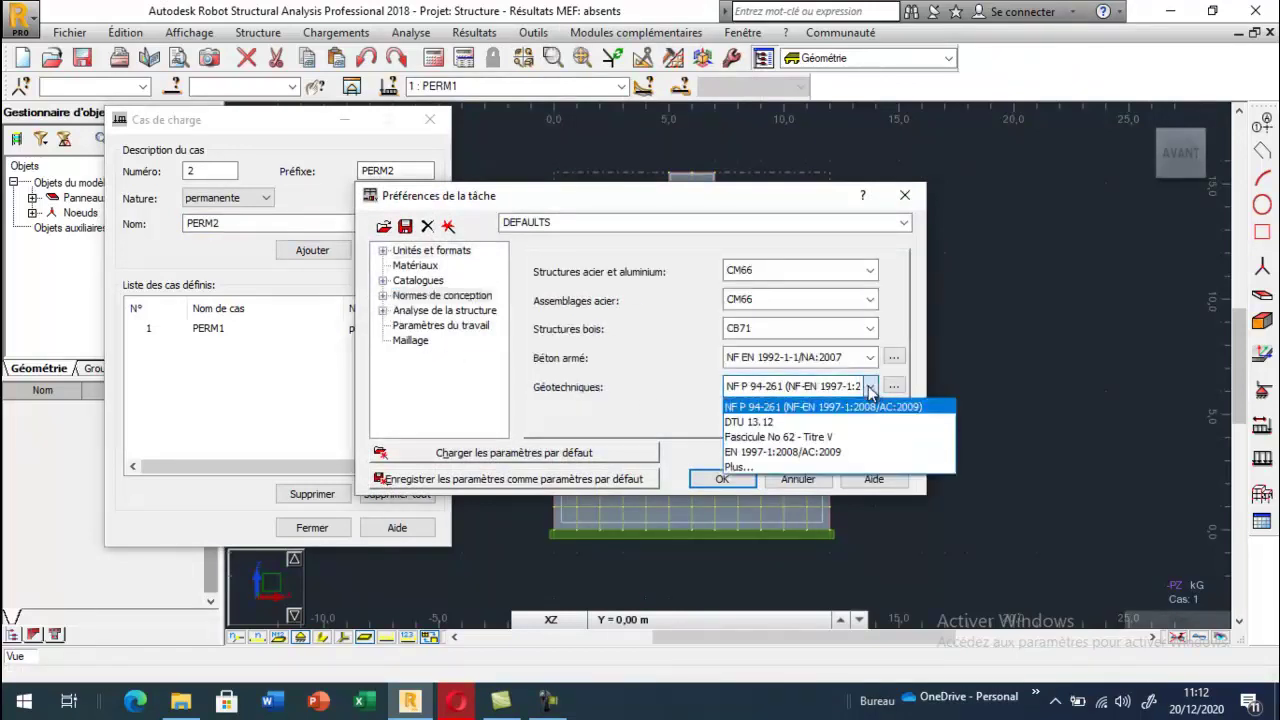
click(806, 422)
click(710, 490)
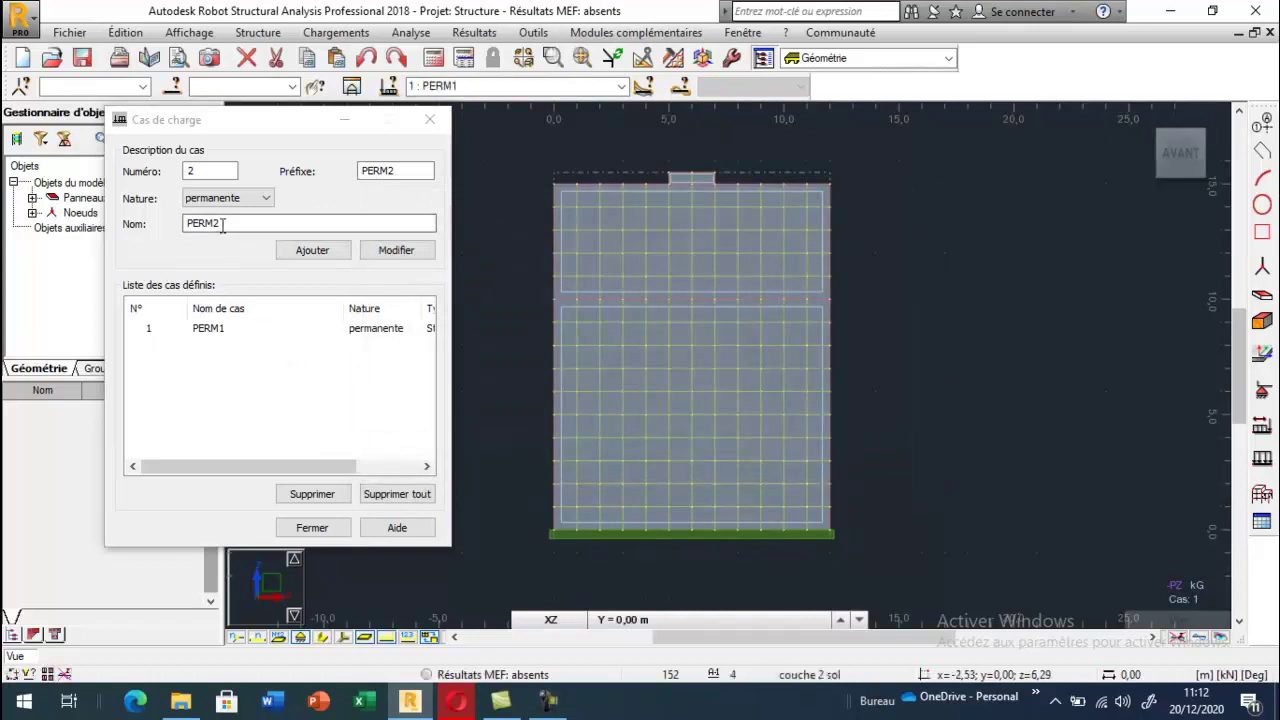
Add a permanent load case named "poids propre de la structure"
text(poids propre de )
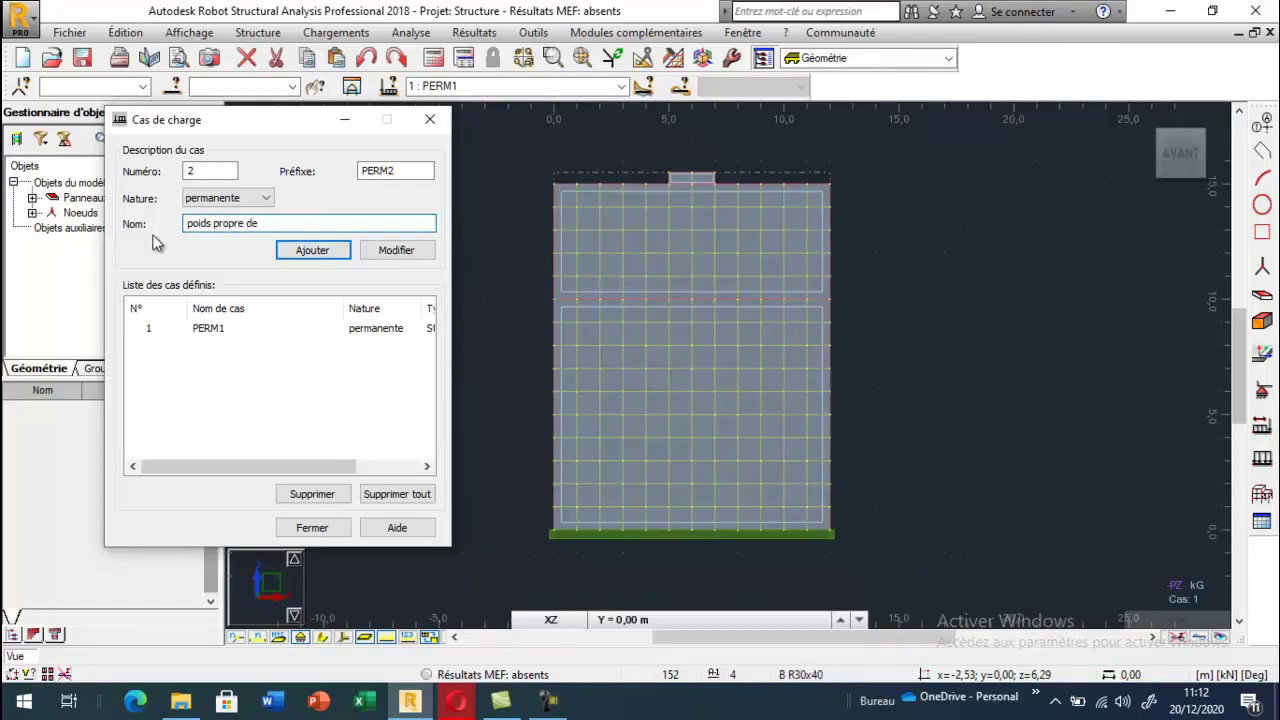
text(la structure)
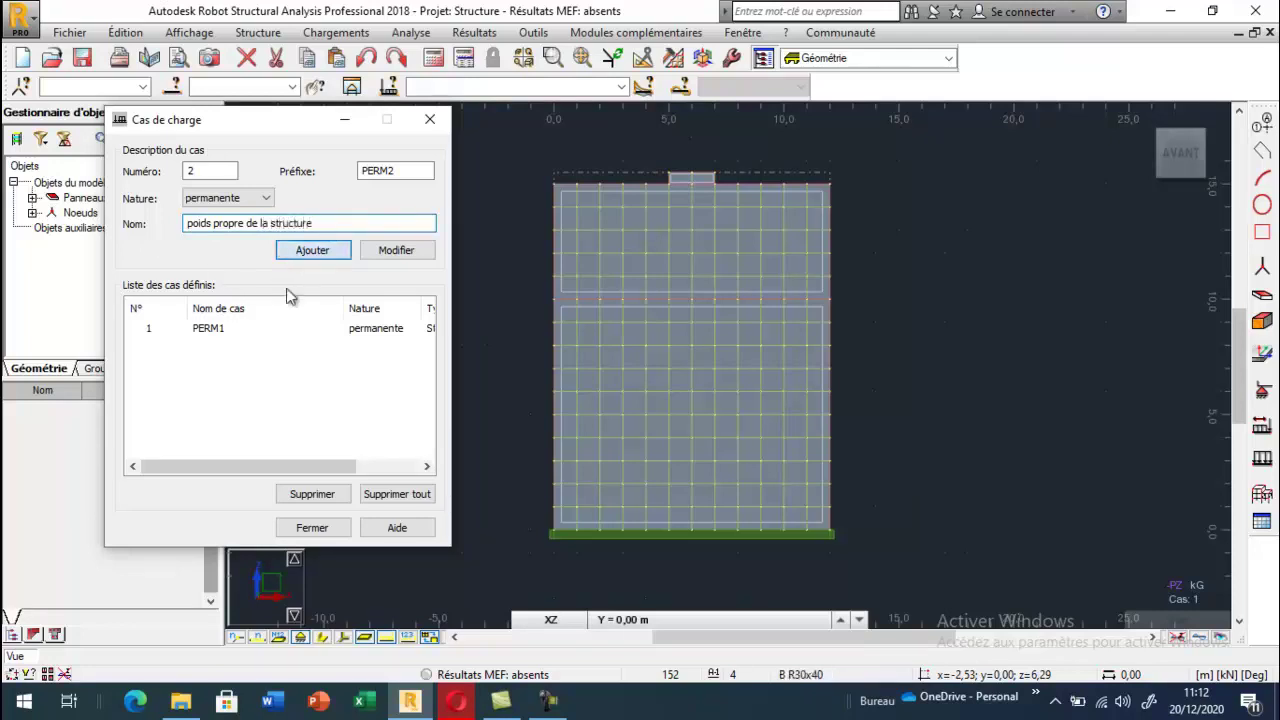
key(Return)
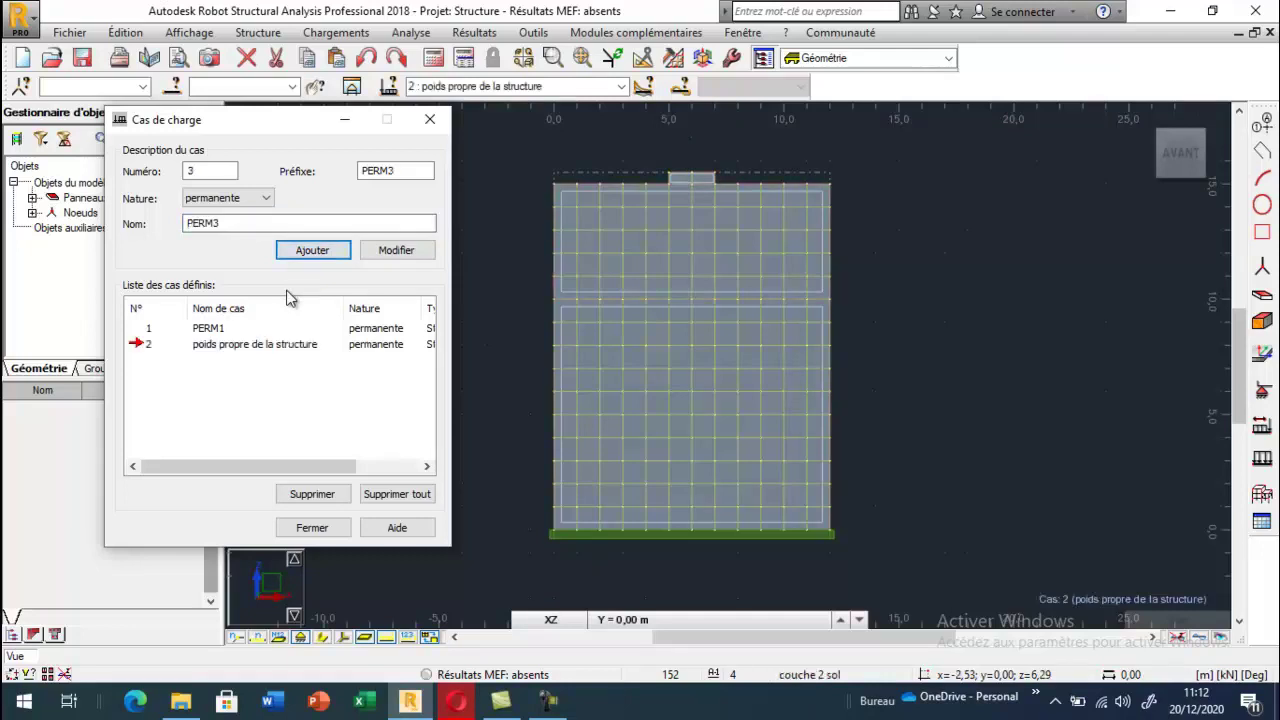
Delete the load case "poids propre de la structure" from the list of defined cases
click(149, 329)
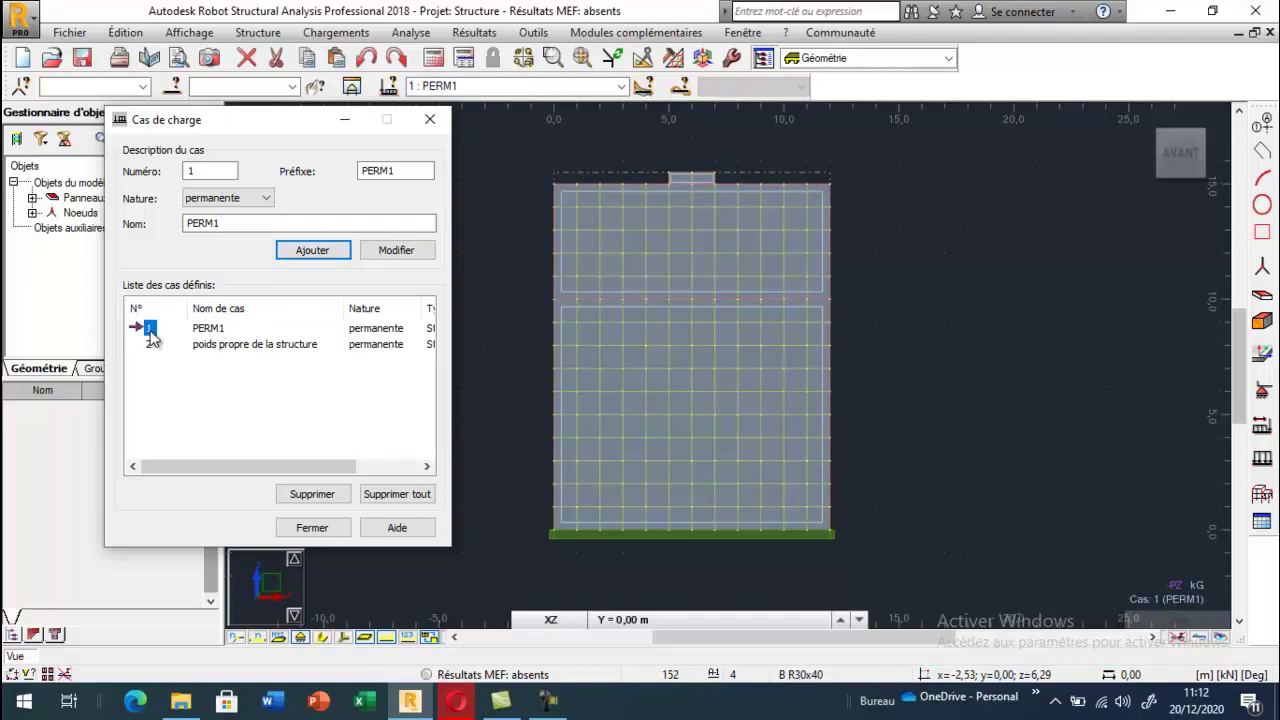
click(149, 345)
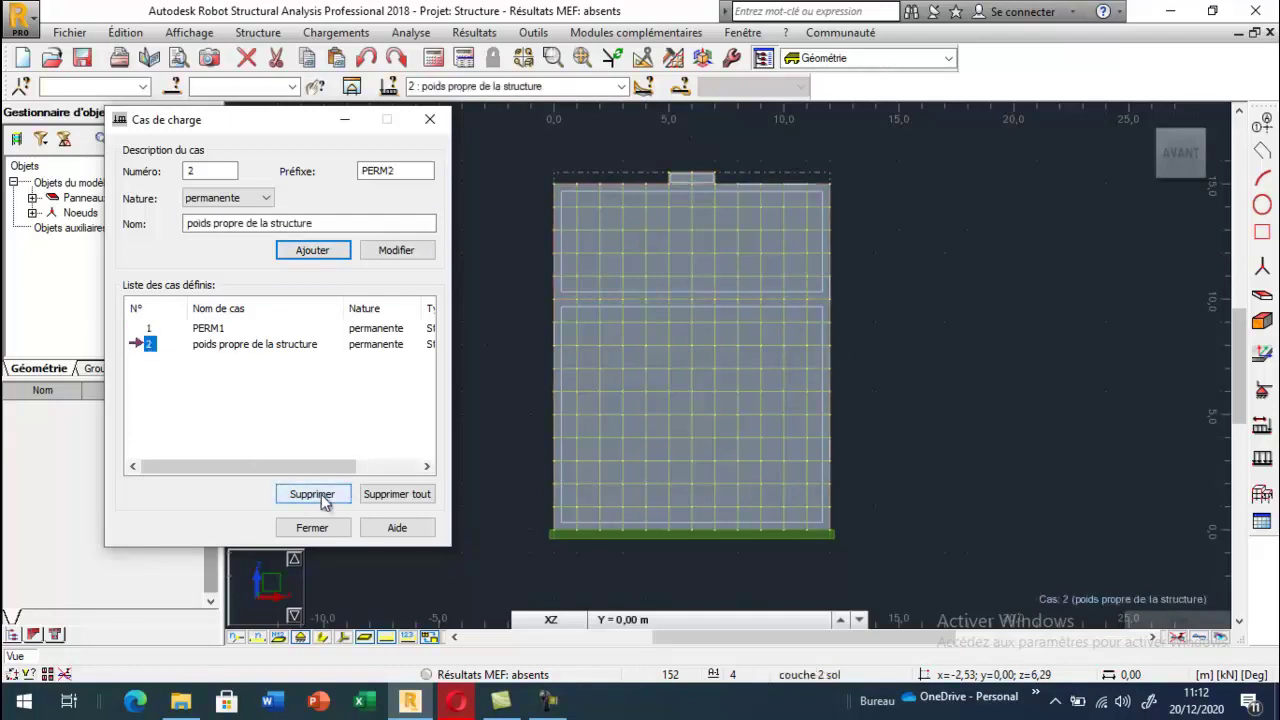
click(322, 498)
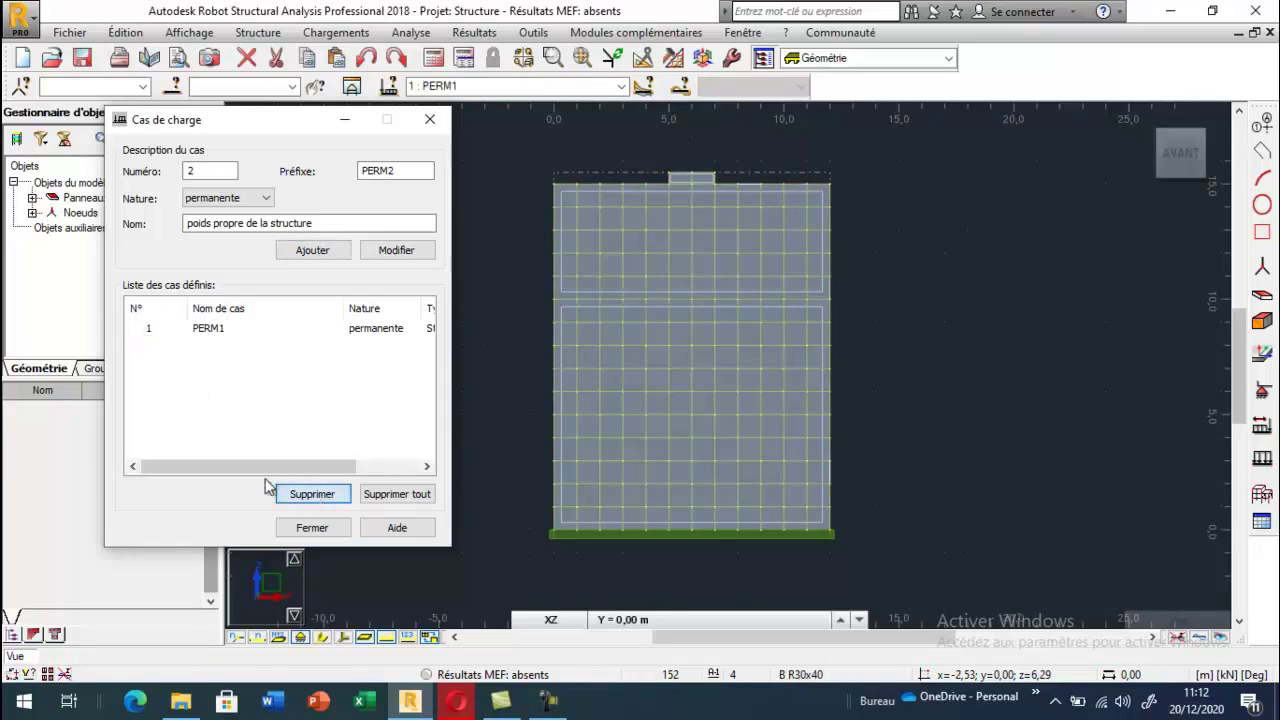
Make PERM1 the active load case and open the load definition, checking the force unit of the nodal force
click(149, 331)
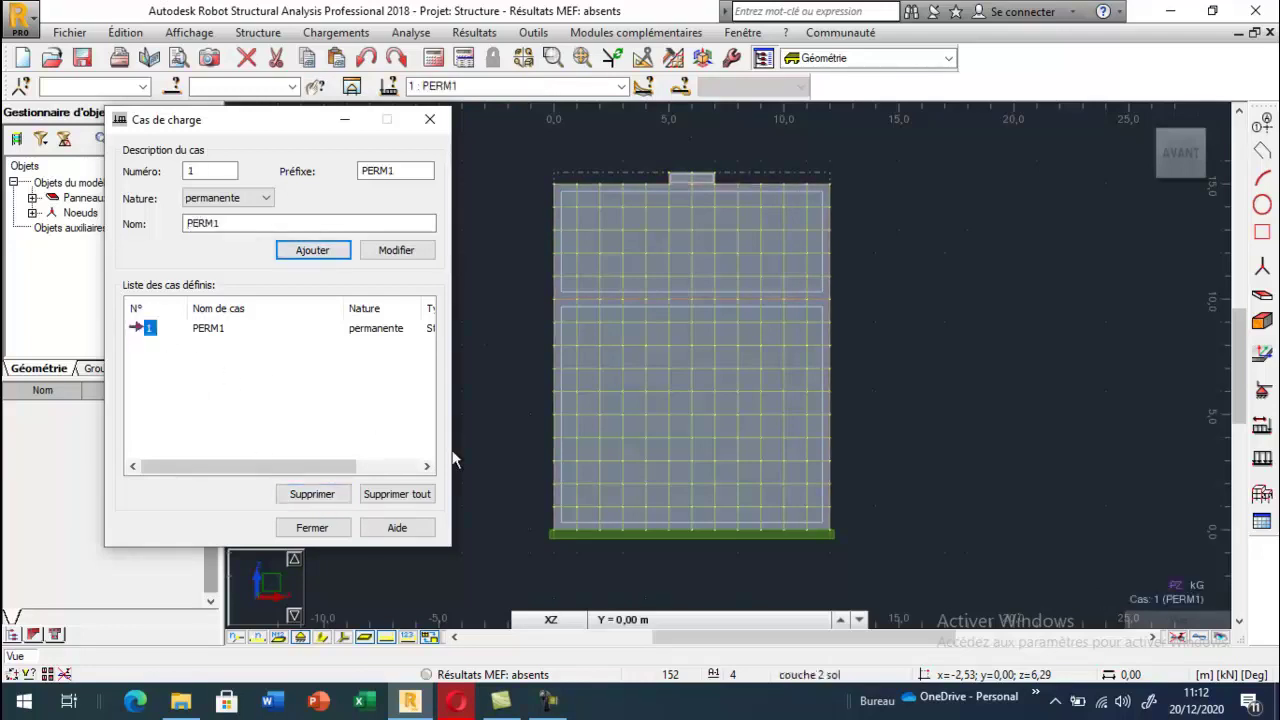
click(1262, 458)
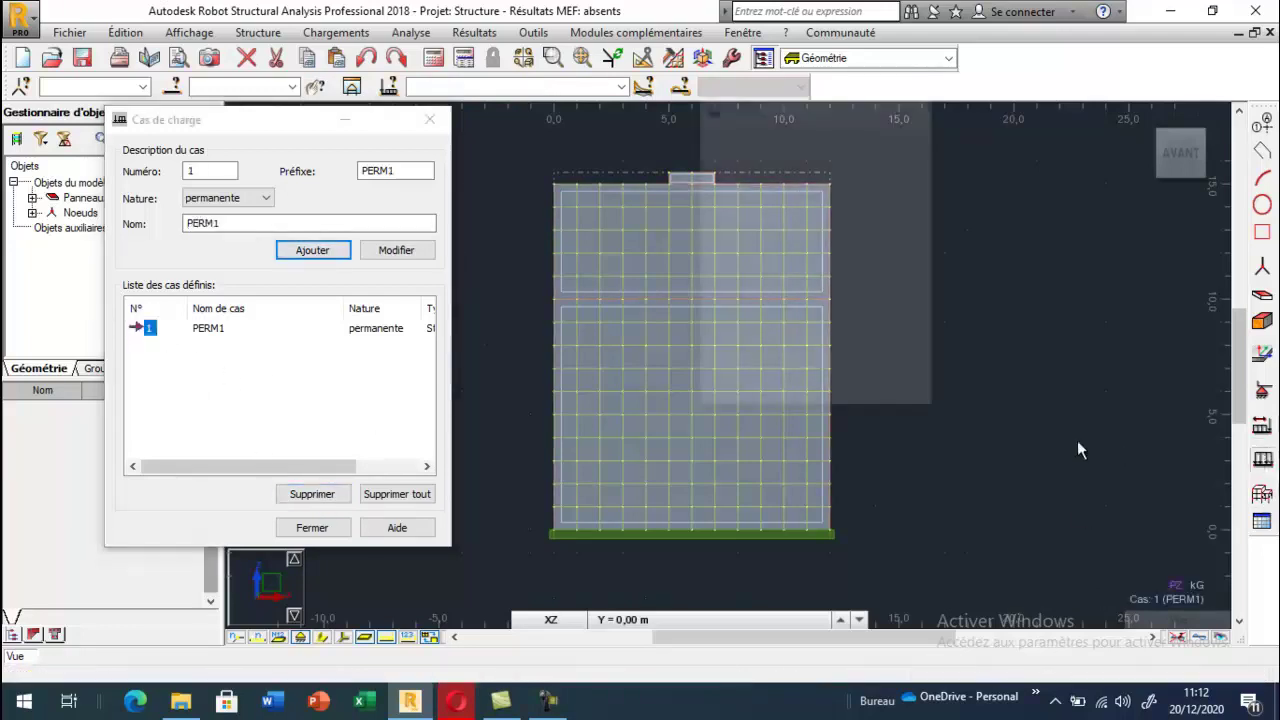
drag(776, 104, 143, 178)
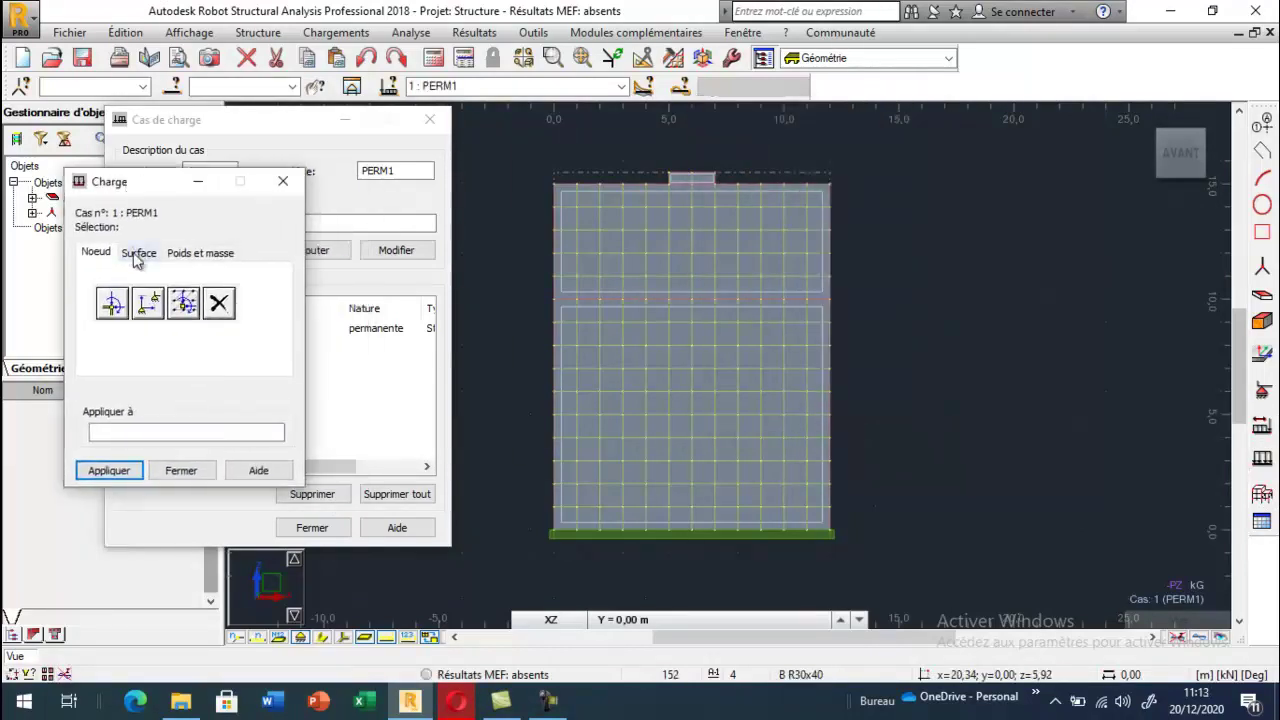
click(112, 303)
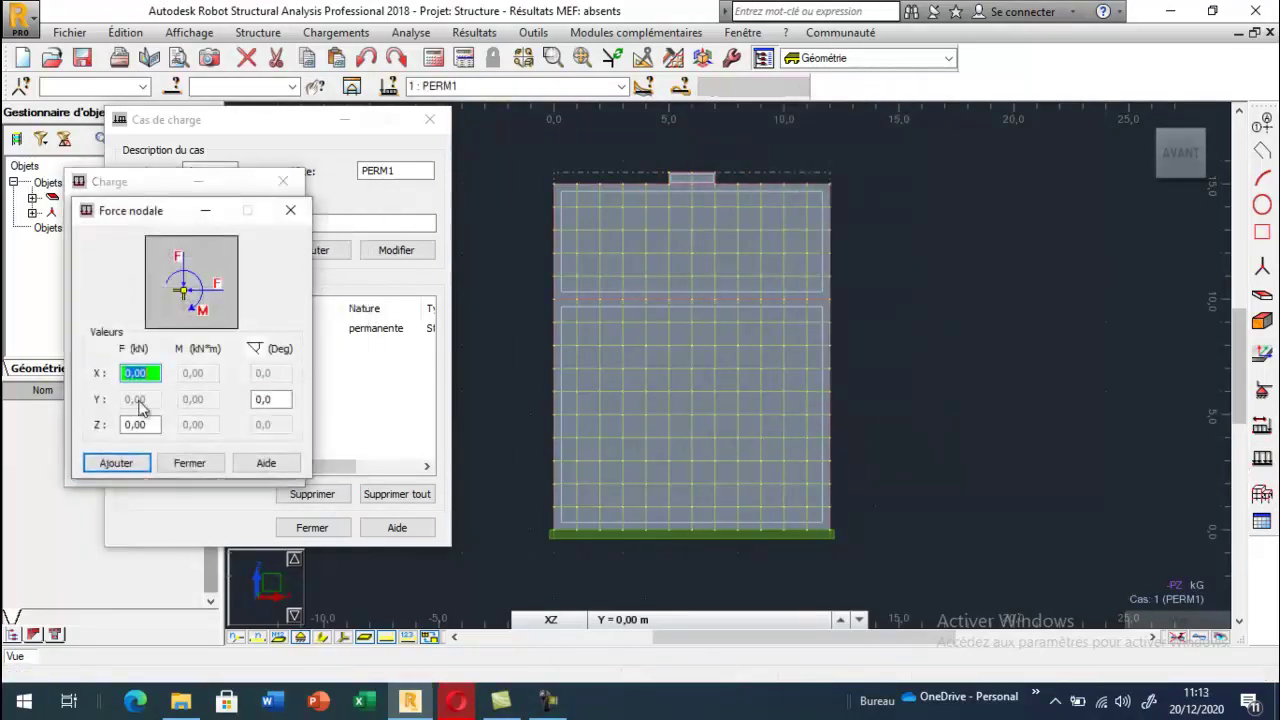
click(290, 210)
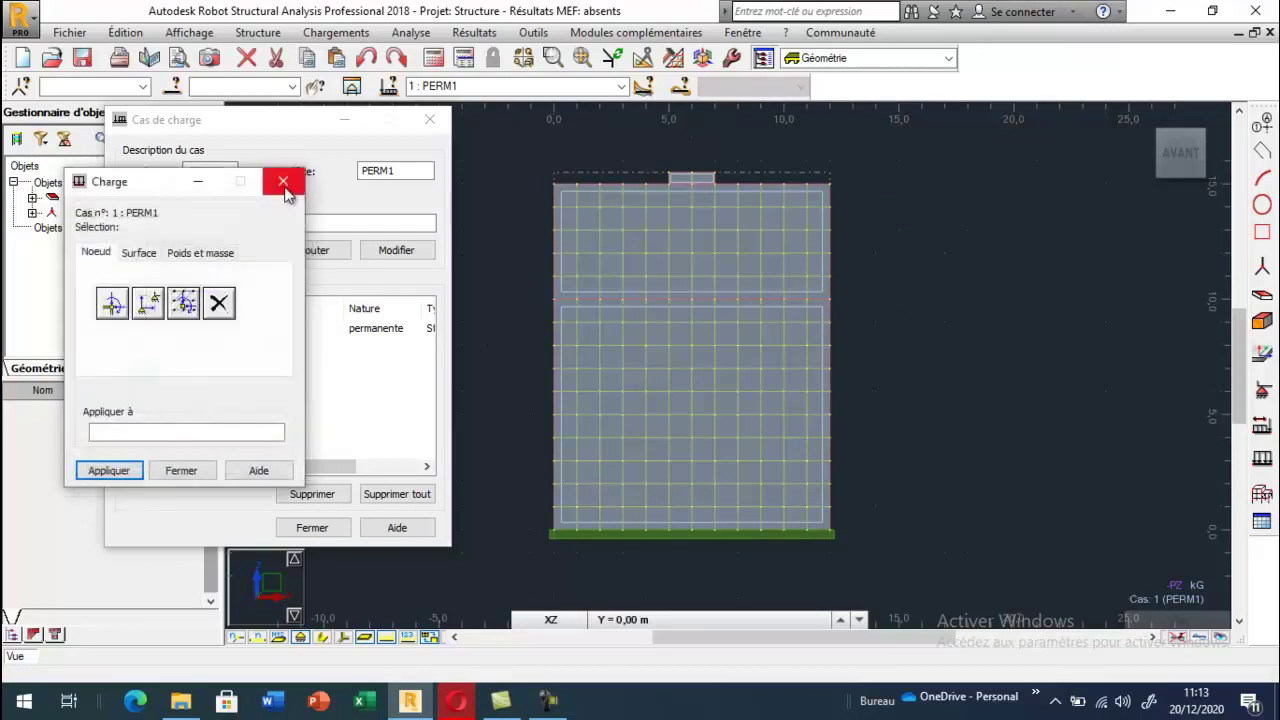
Set the force unit in the job preferences to T
click(537, 32)
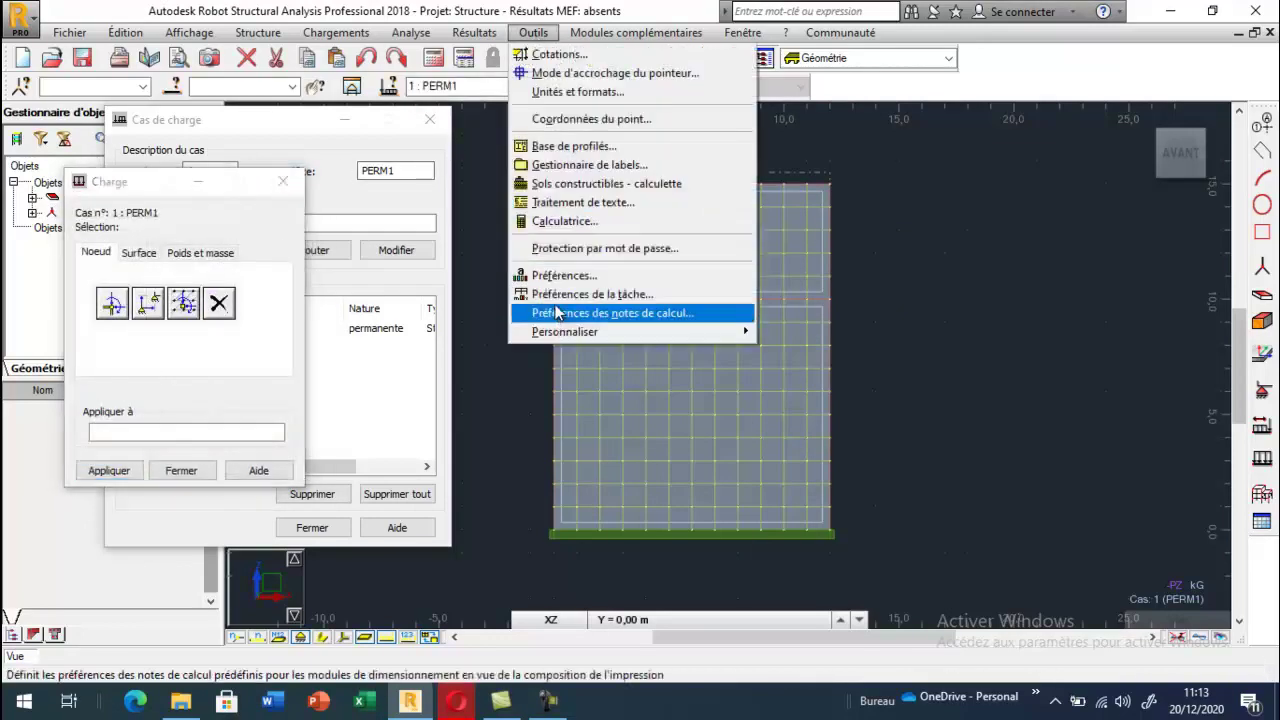
click(600, 291)
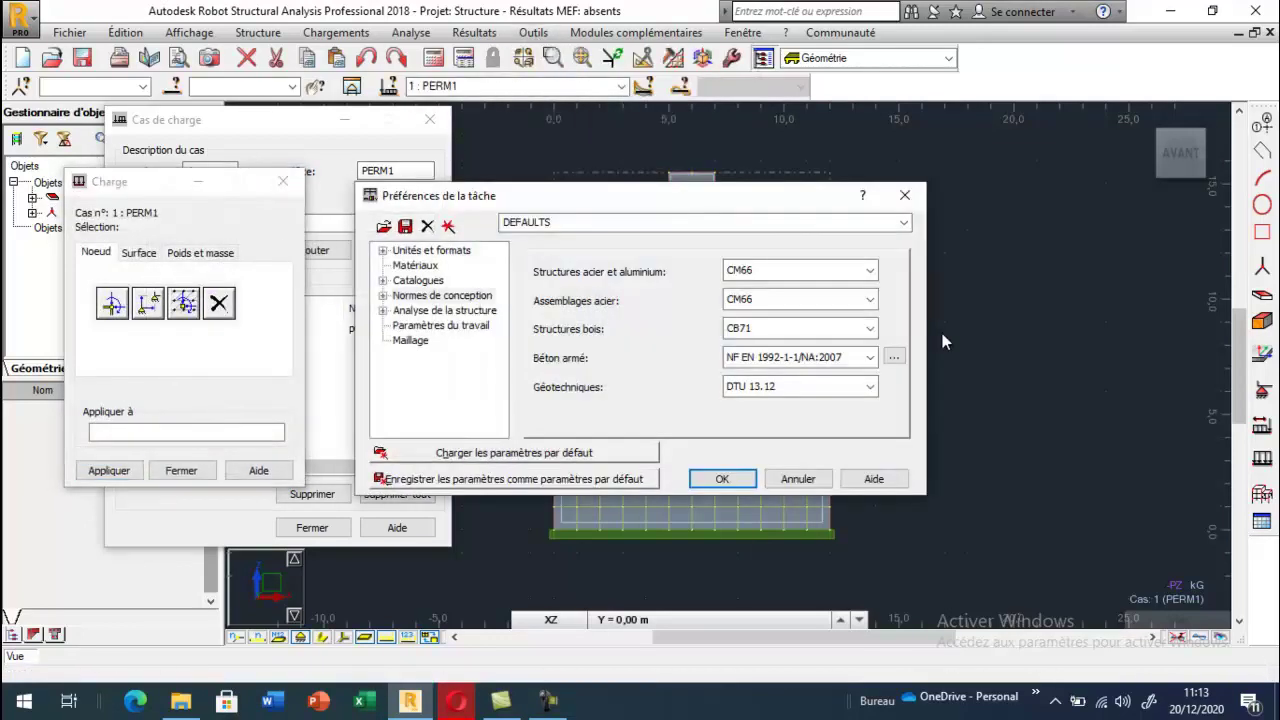
click(383, 251)
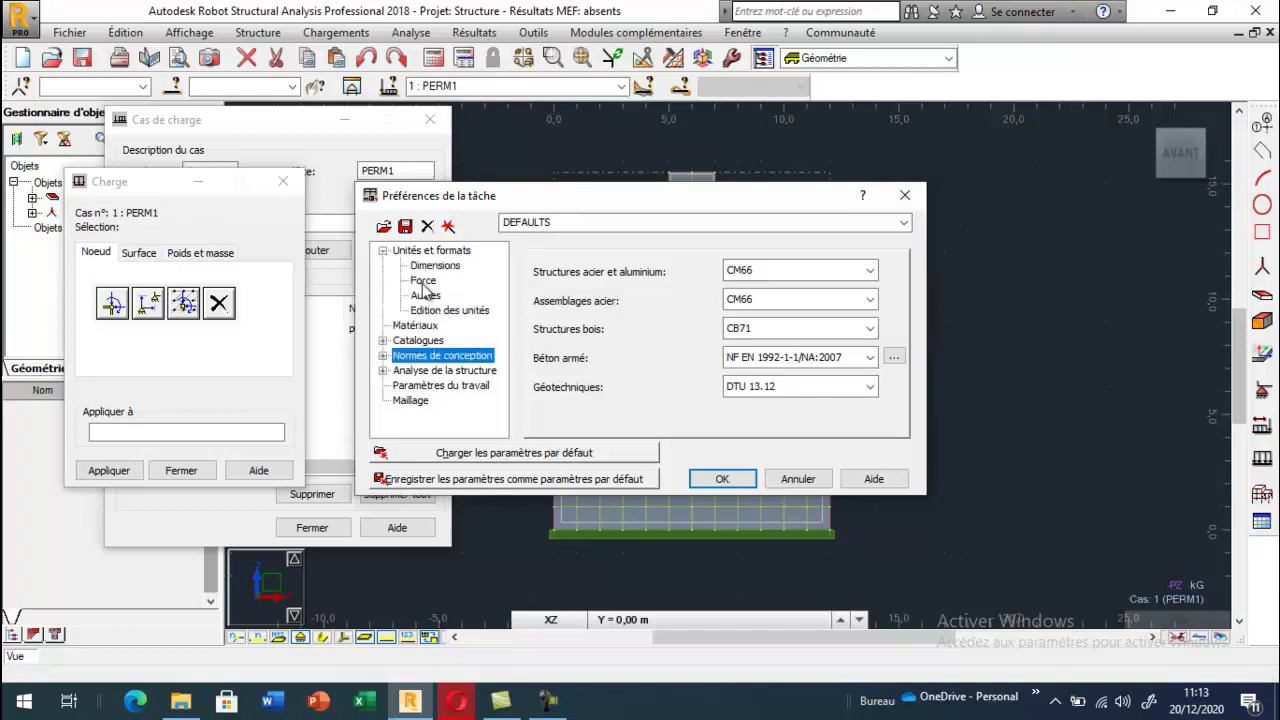
click(424, 286)
click(712, 298)
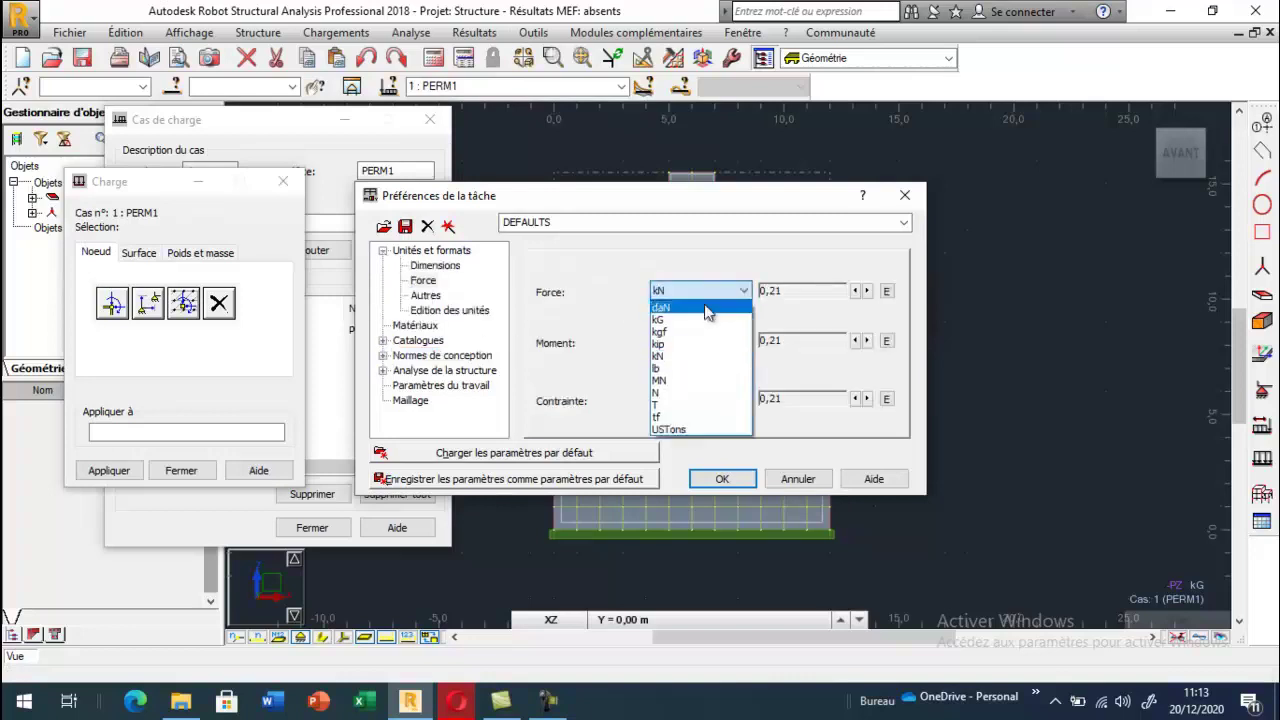
click(686, 405)
click(722, 479)
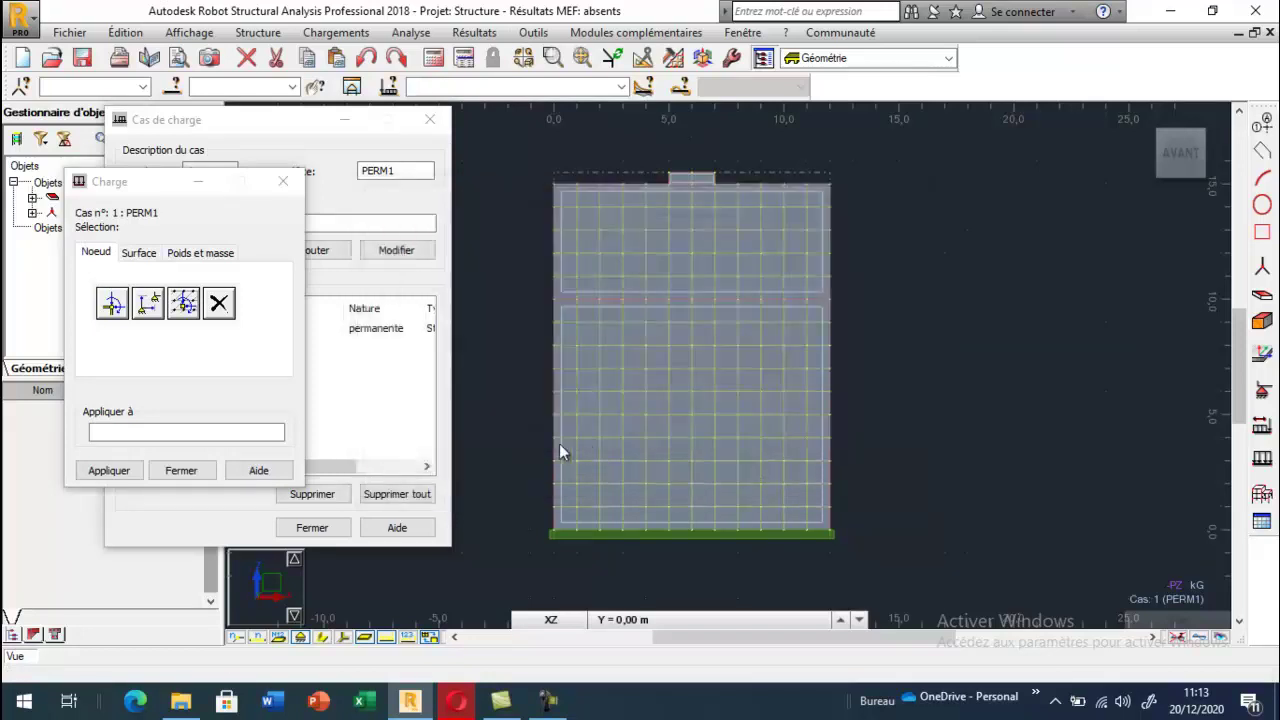
Apply a nodal force of -50 T in Z at the middle of the footing's upper edge
click(114, 303)
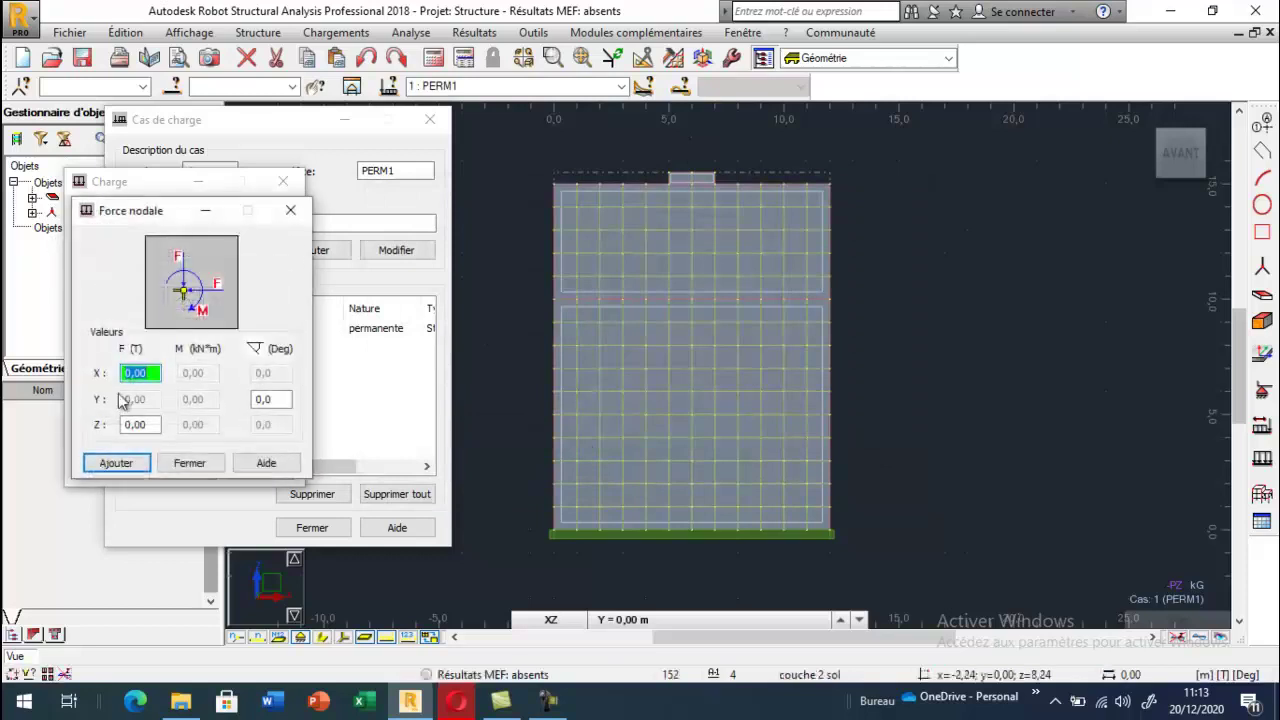
click(130, 424)
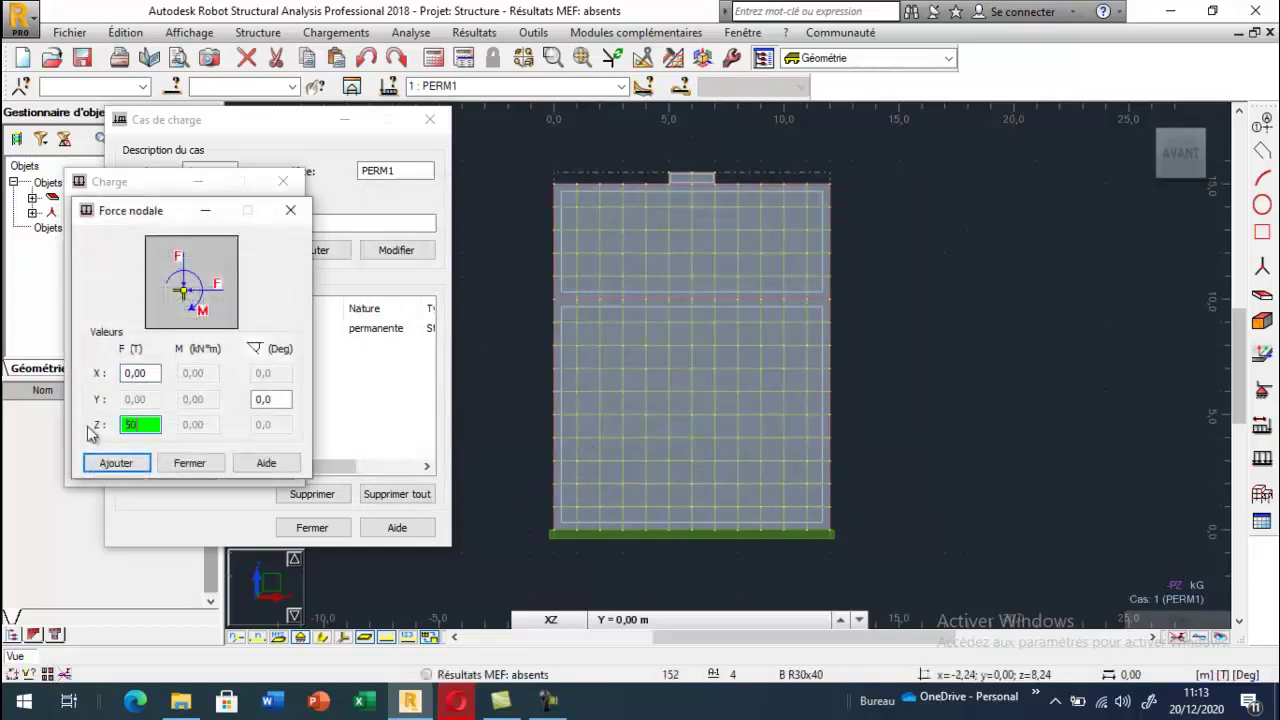
click(127, 424)
text(-)
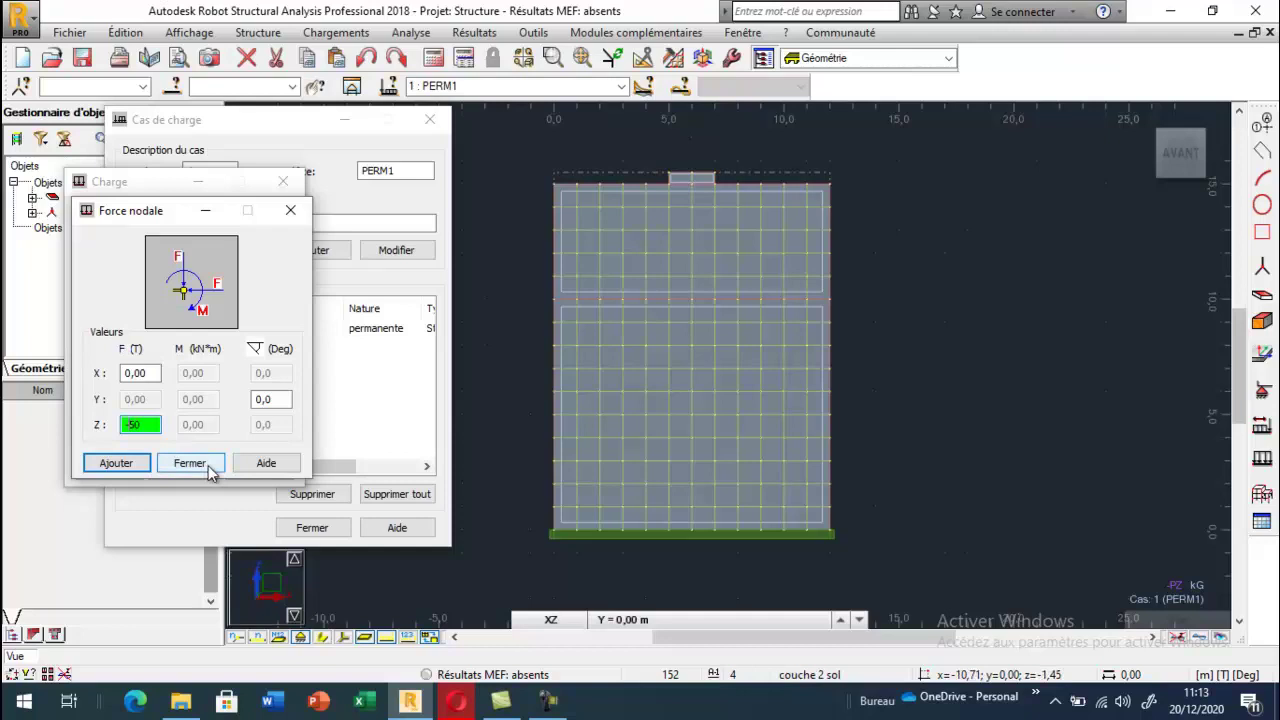
click(125, 466)
click(691, 173)
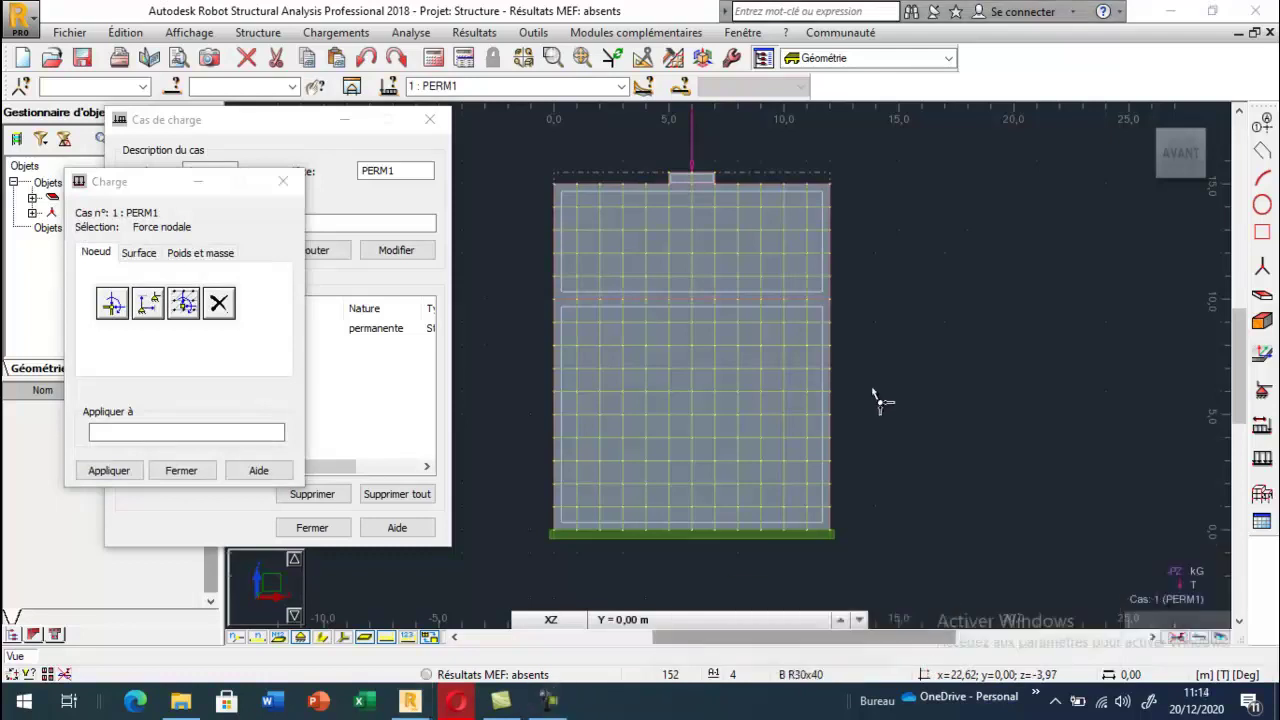
Close the load and load case definitions and display the load symbols with their values on the model
scroll(835, 405, down, 1)
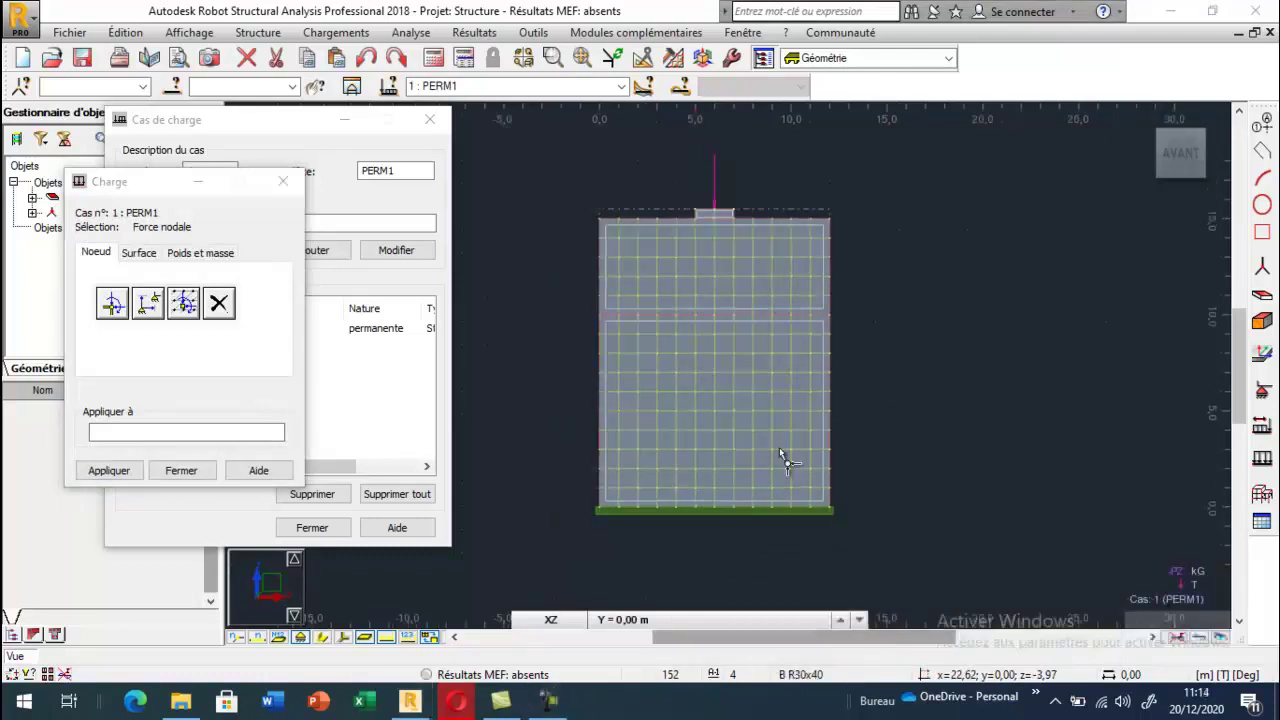
click(409, 637)
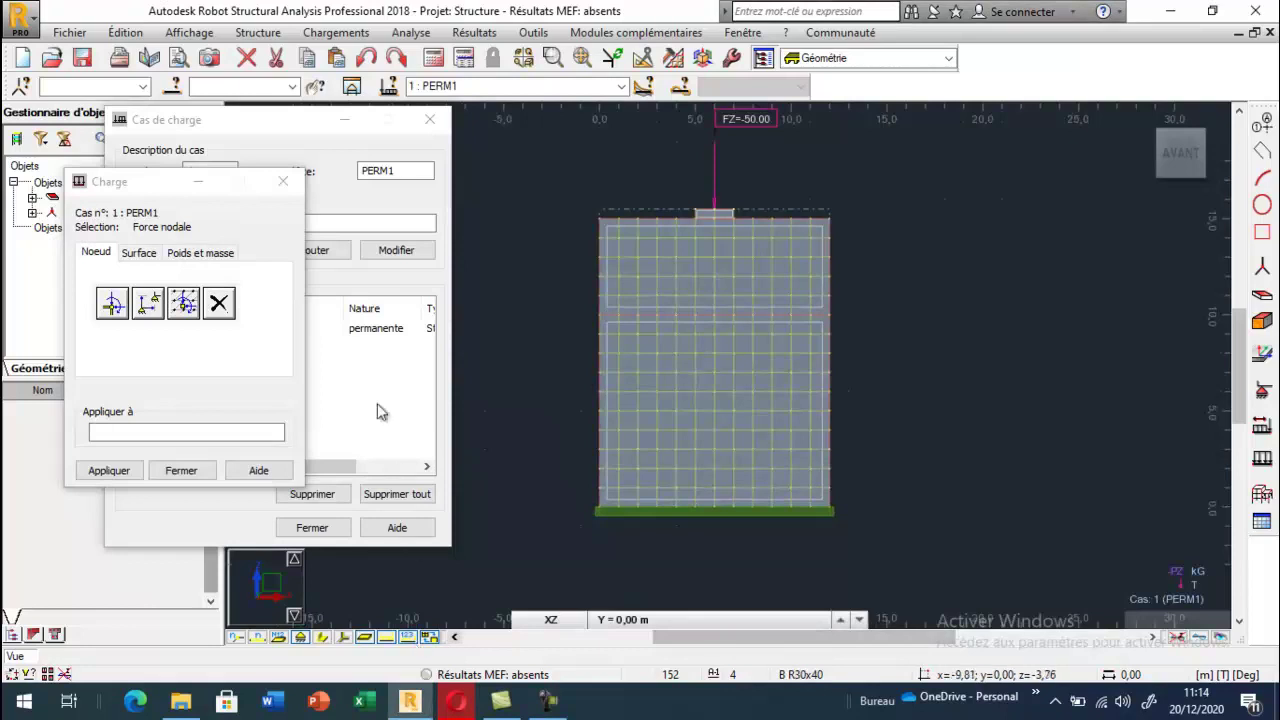
click(283, 181)
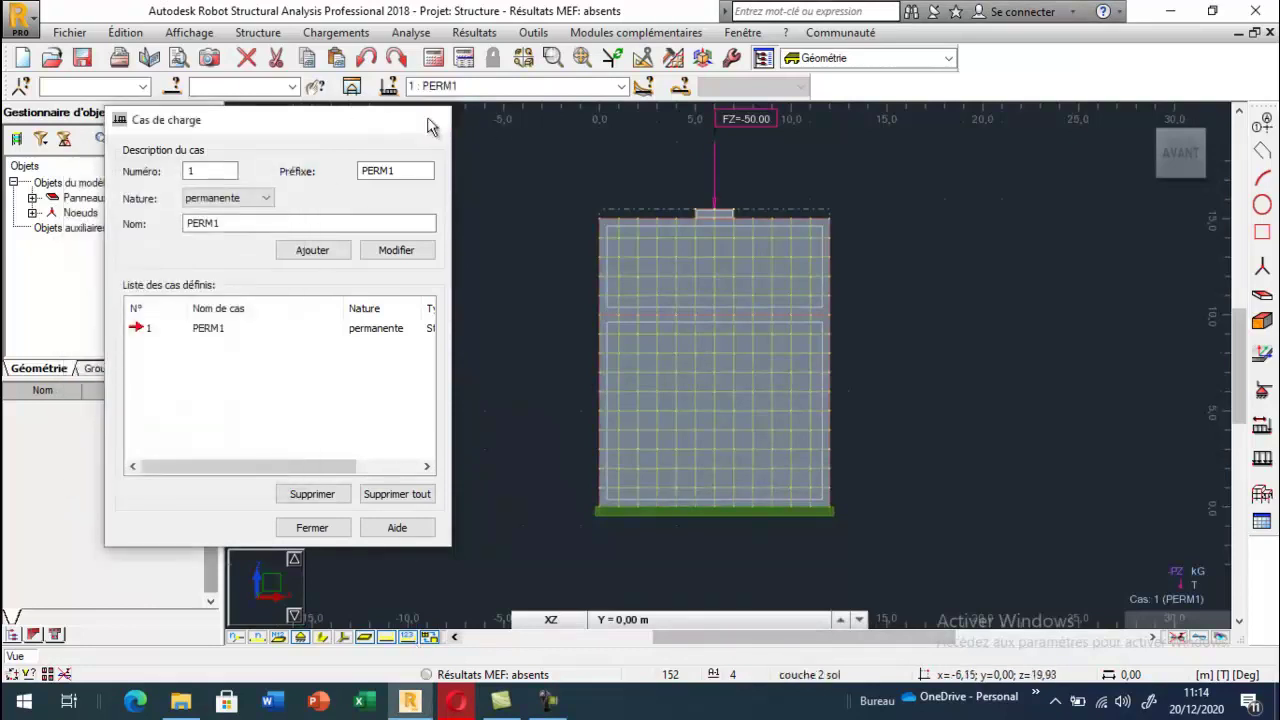
click(430, 121)
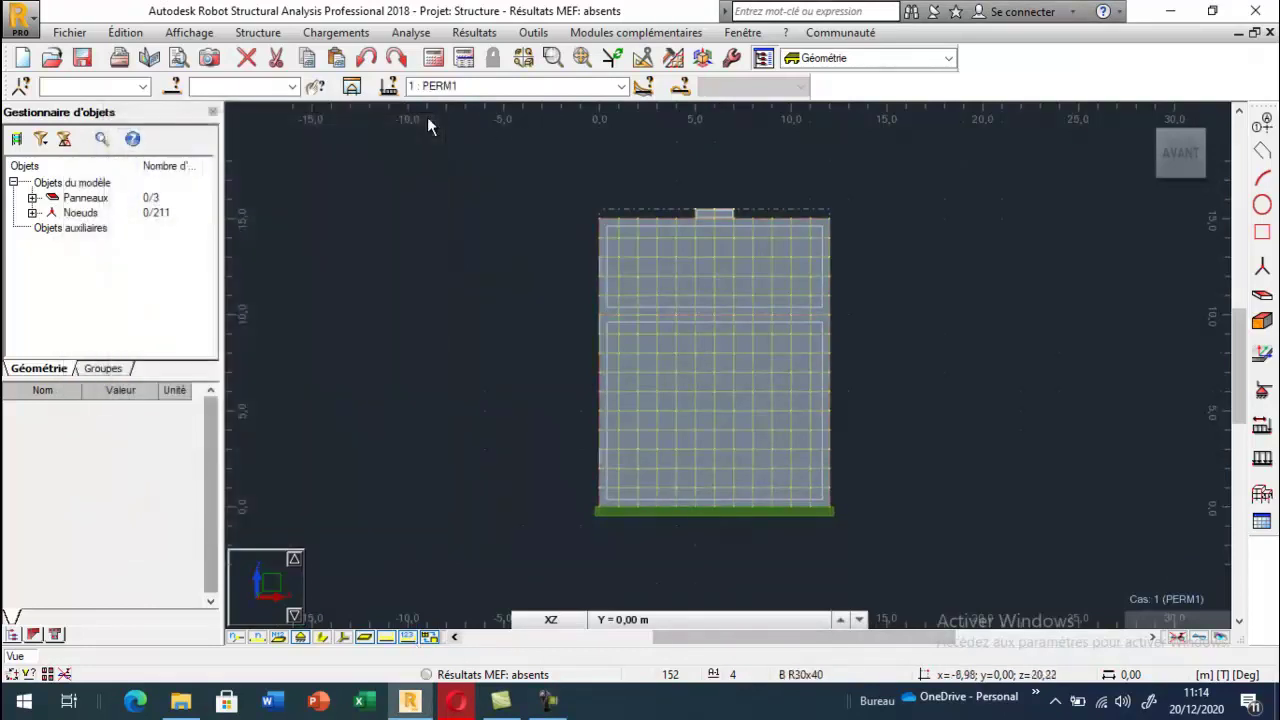
click(406, 636)
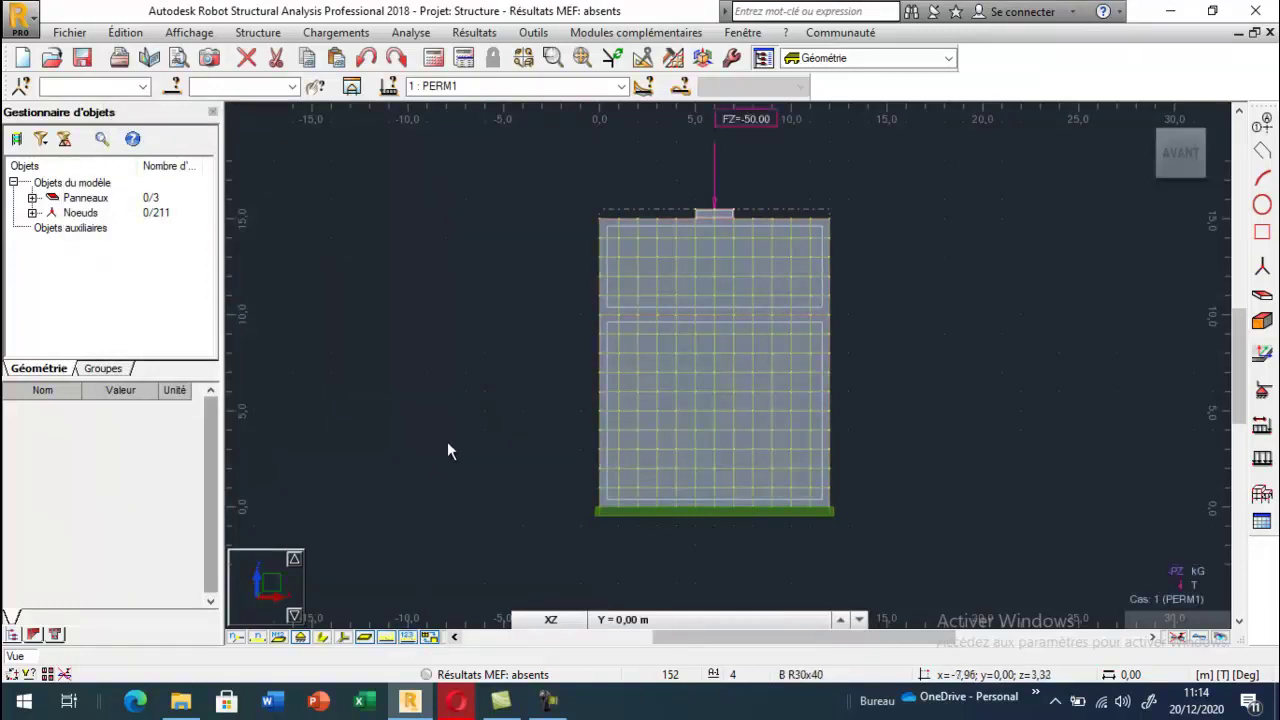
Calculate the structure and display the panel map of yy stresses
click(523, 57)
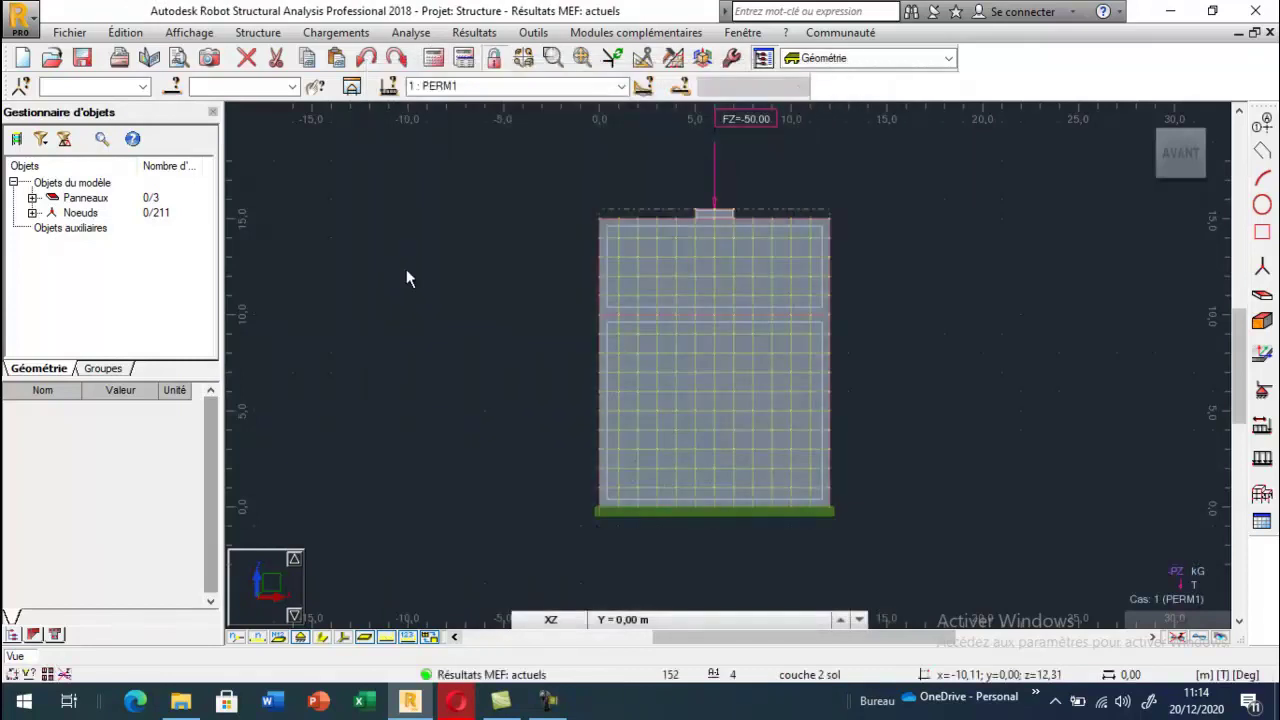
click(477, 32)
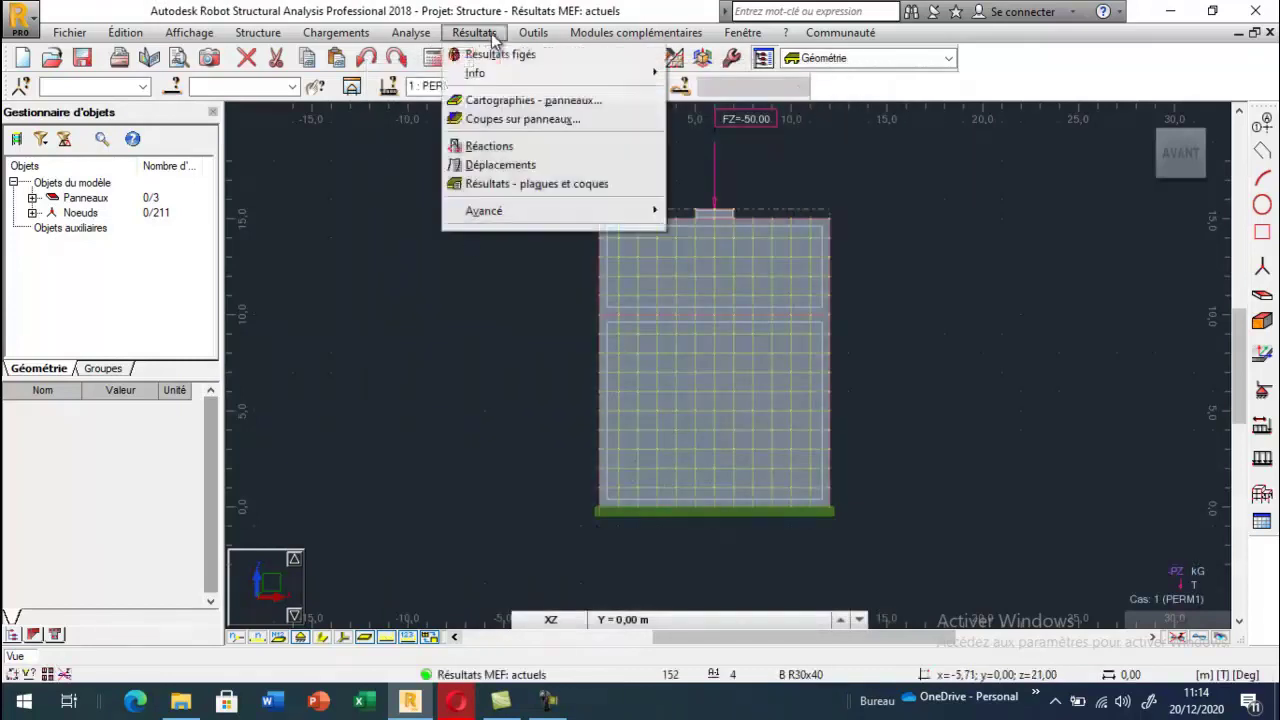
click(503, 104)
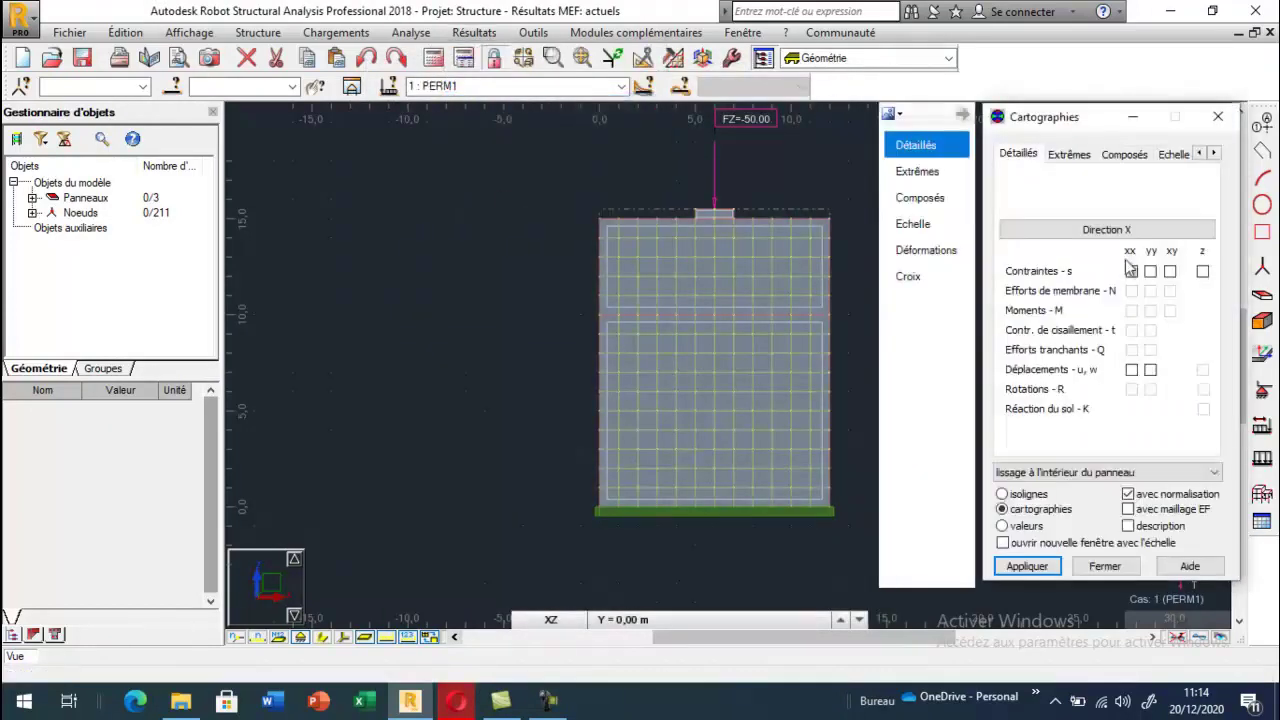
click(1151, 272)
click(1025, 567)
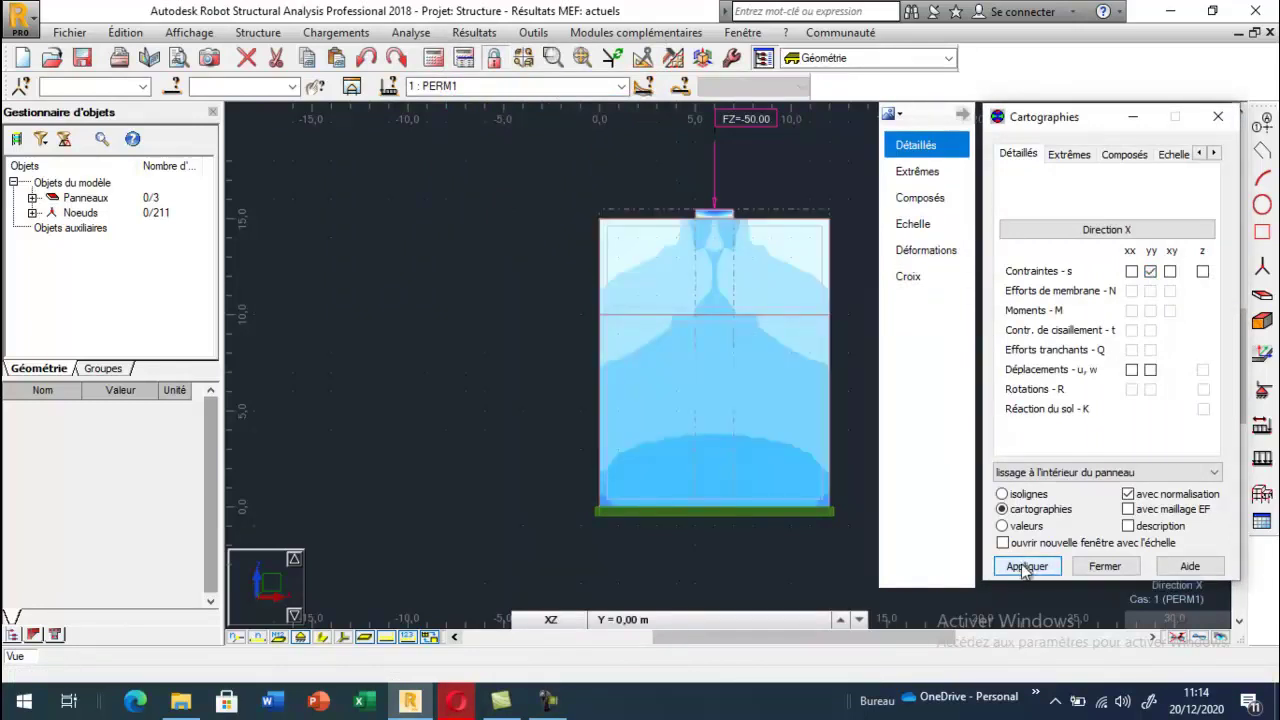
View the panel maps of xx and xy stresses in turn, return to the yy map and close the map settings
click(1131, 271)
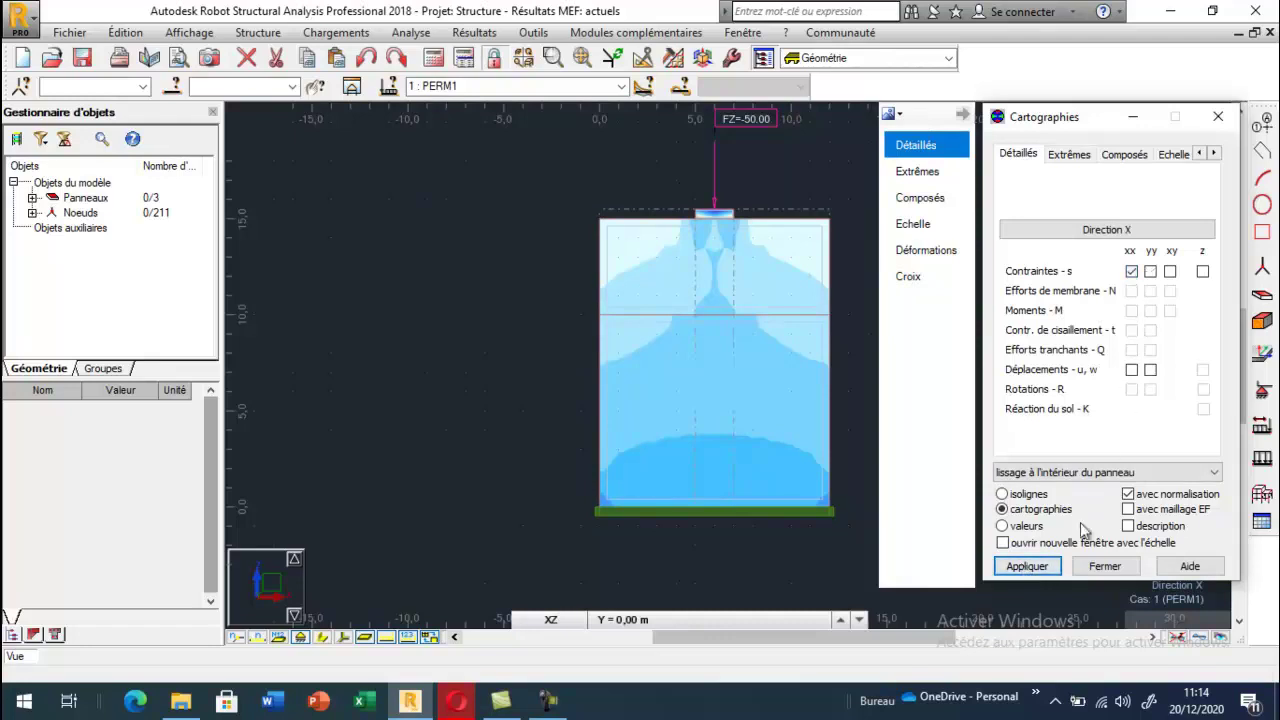
click(1043, 575)
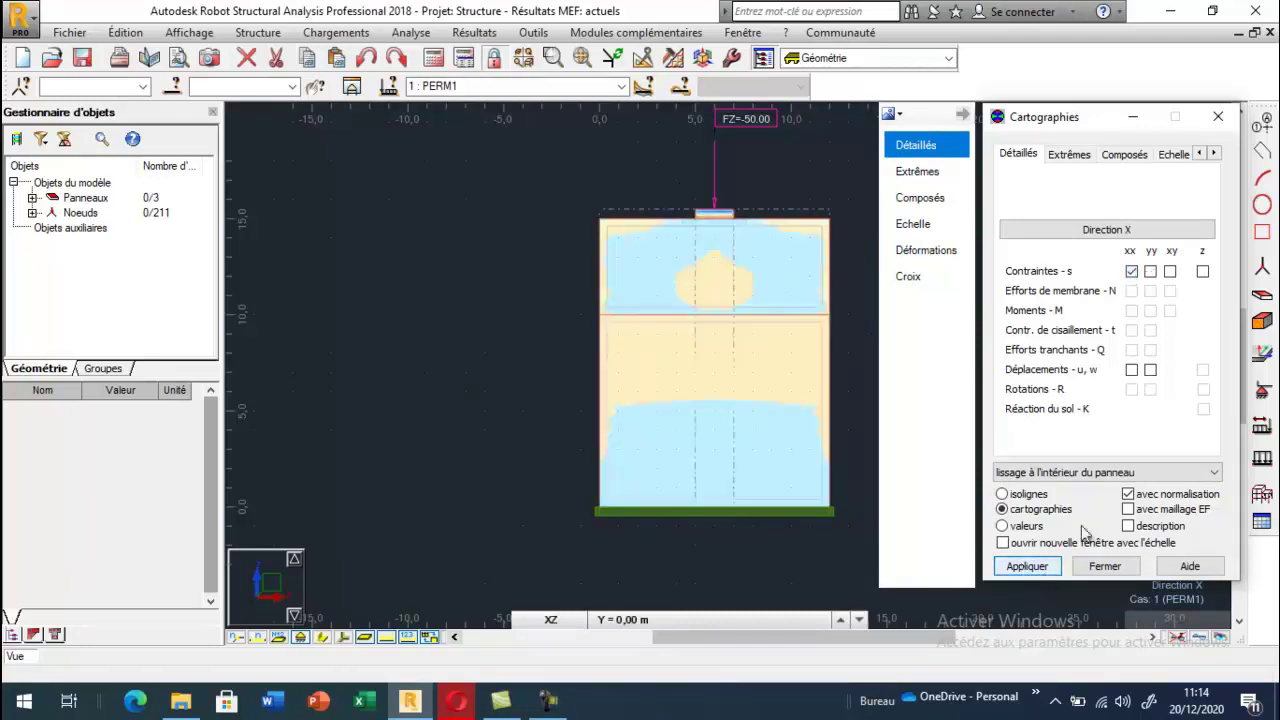
click(1170, 271)
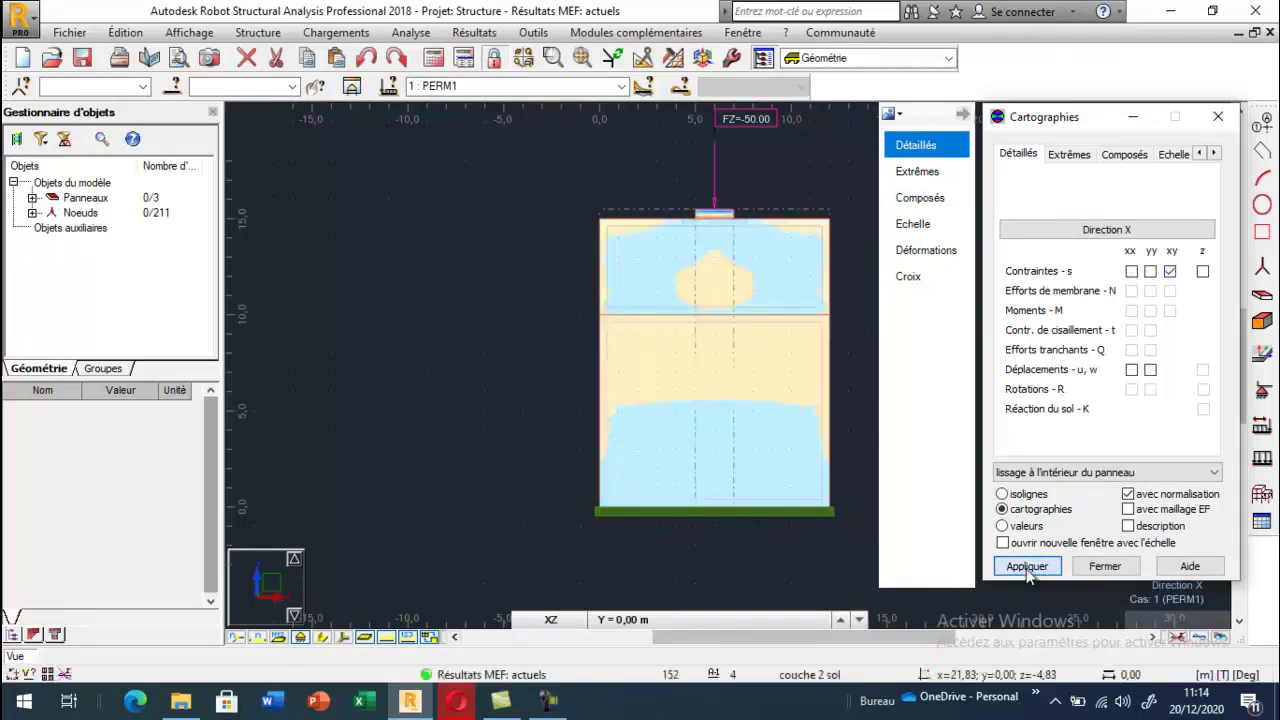
click(1028, 567)
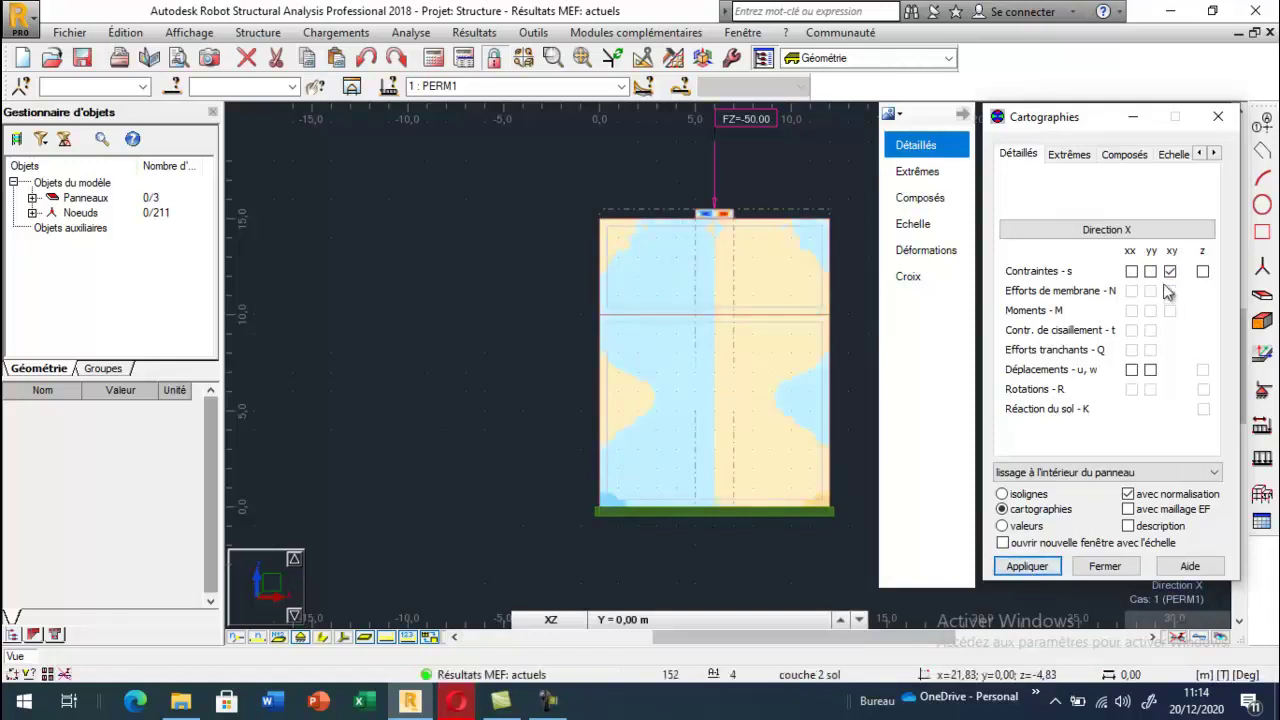
click(1027, 566)
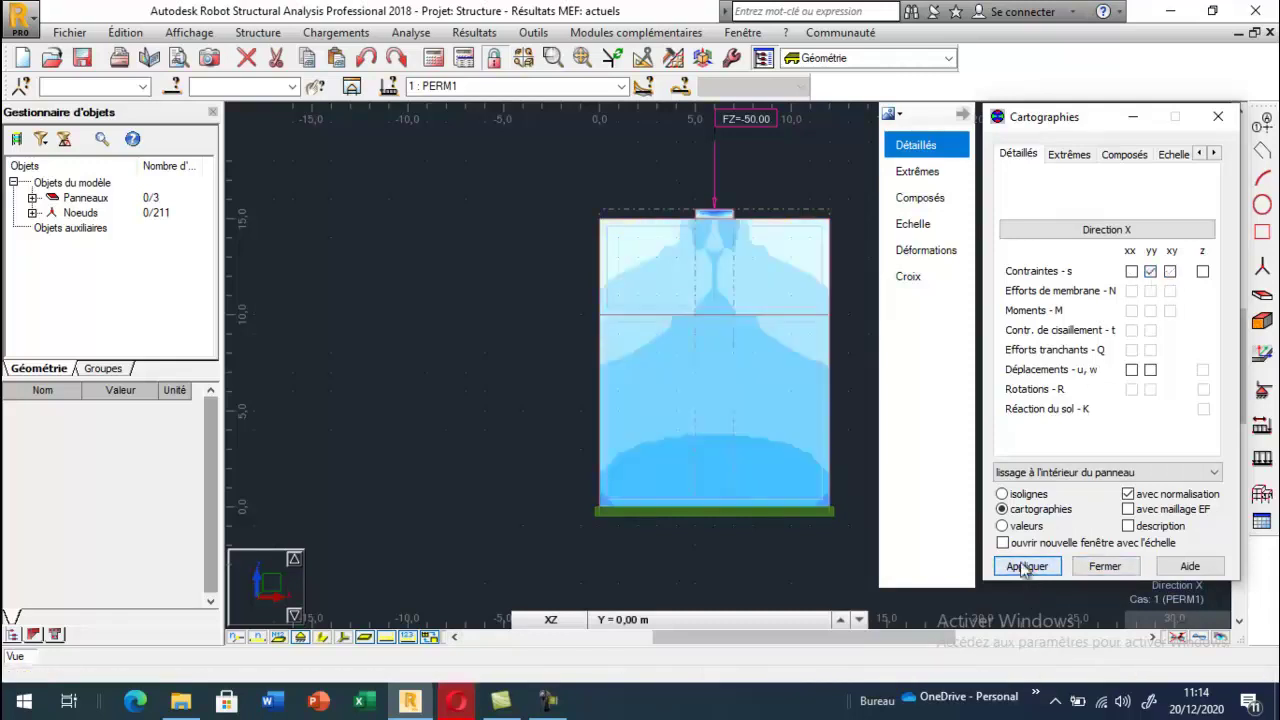
drag(1050, 116, 265, 111)
scroll(788, 175, up, 1)
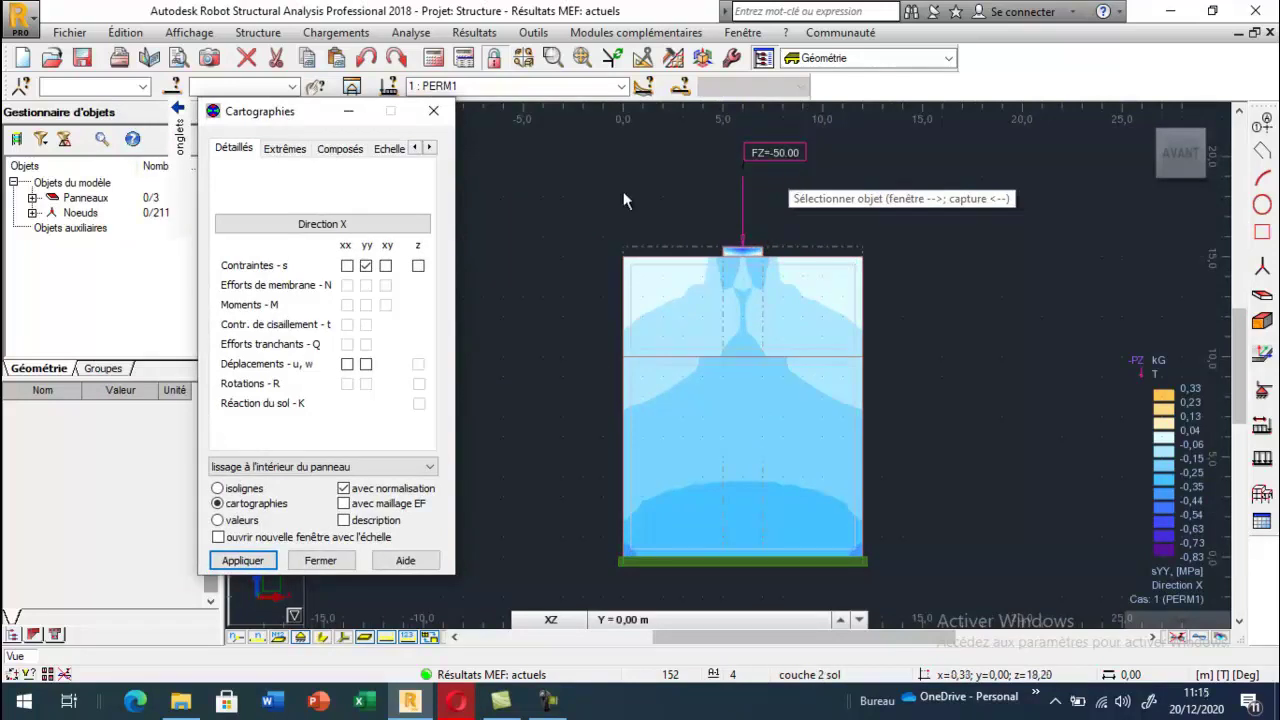
click(433, 111)
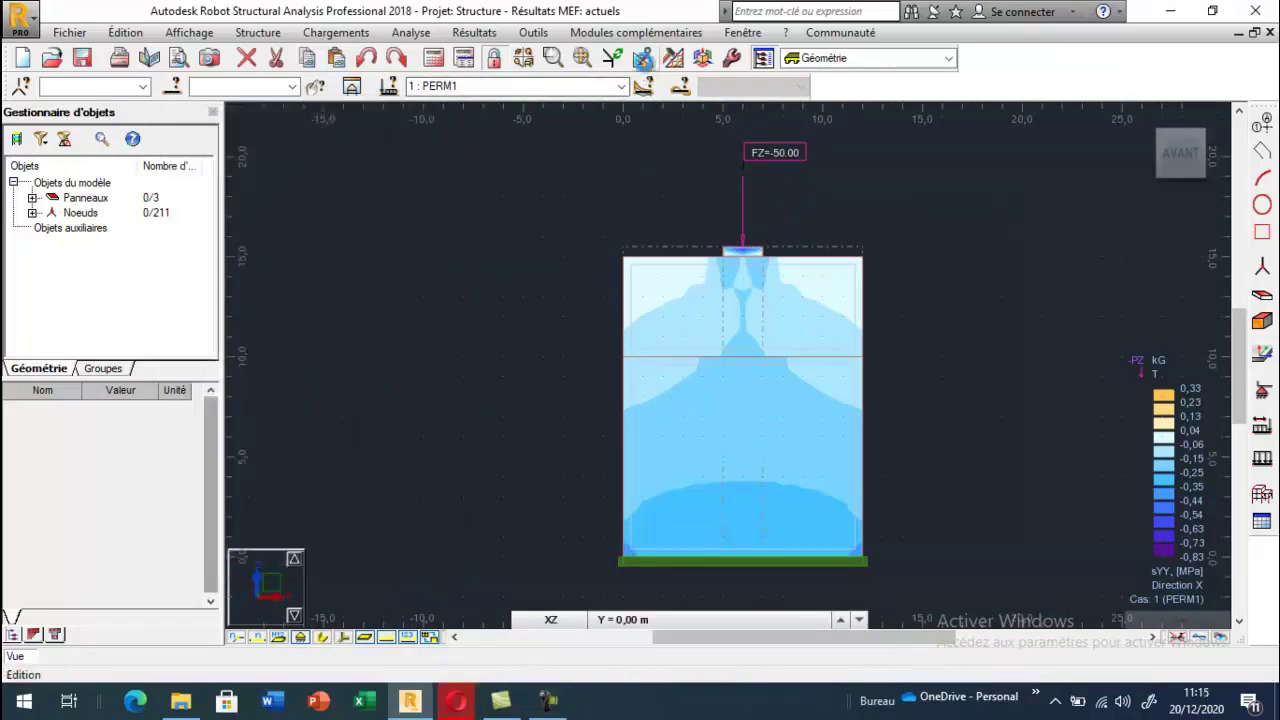
Set the meshing of all panels to the Coons method with an element size of 0,05 m and generate the mesh
click(644, 86)
click(518, 95)
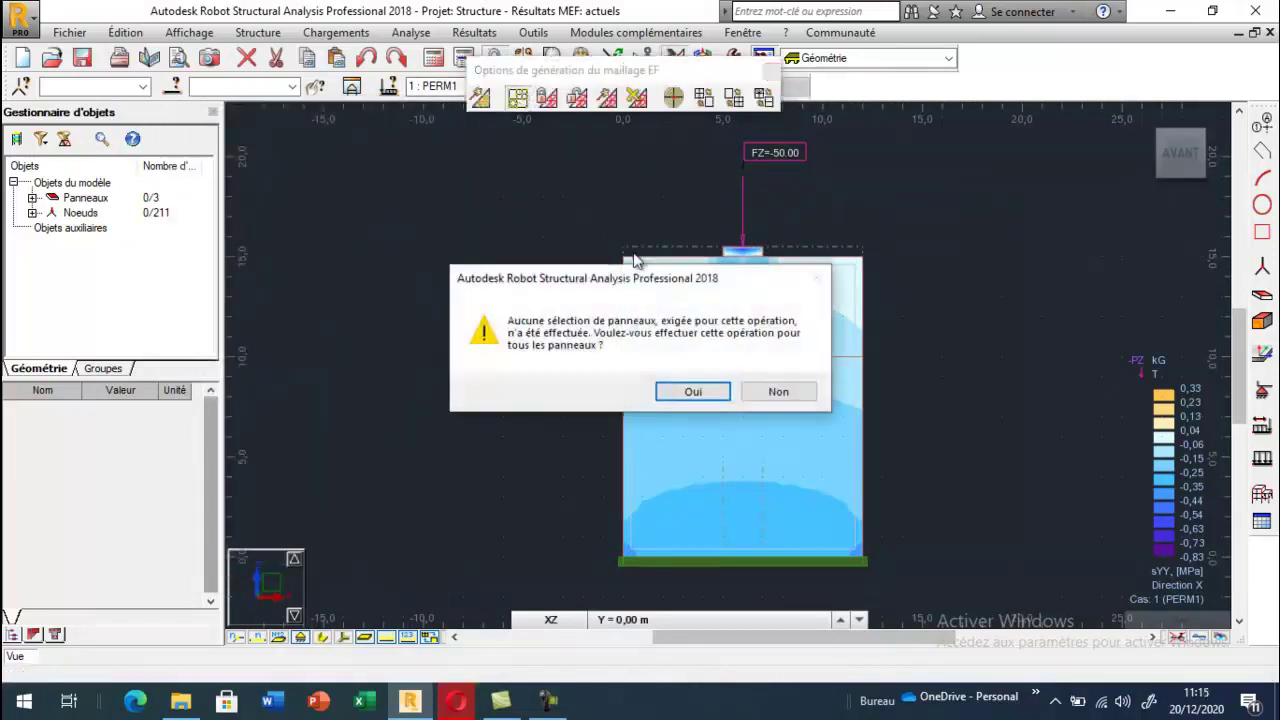
click(692, 392)
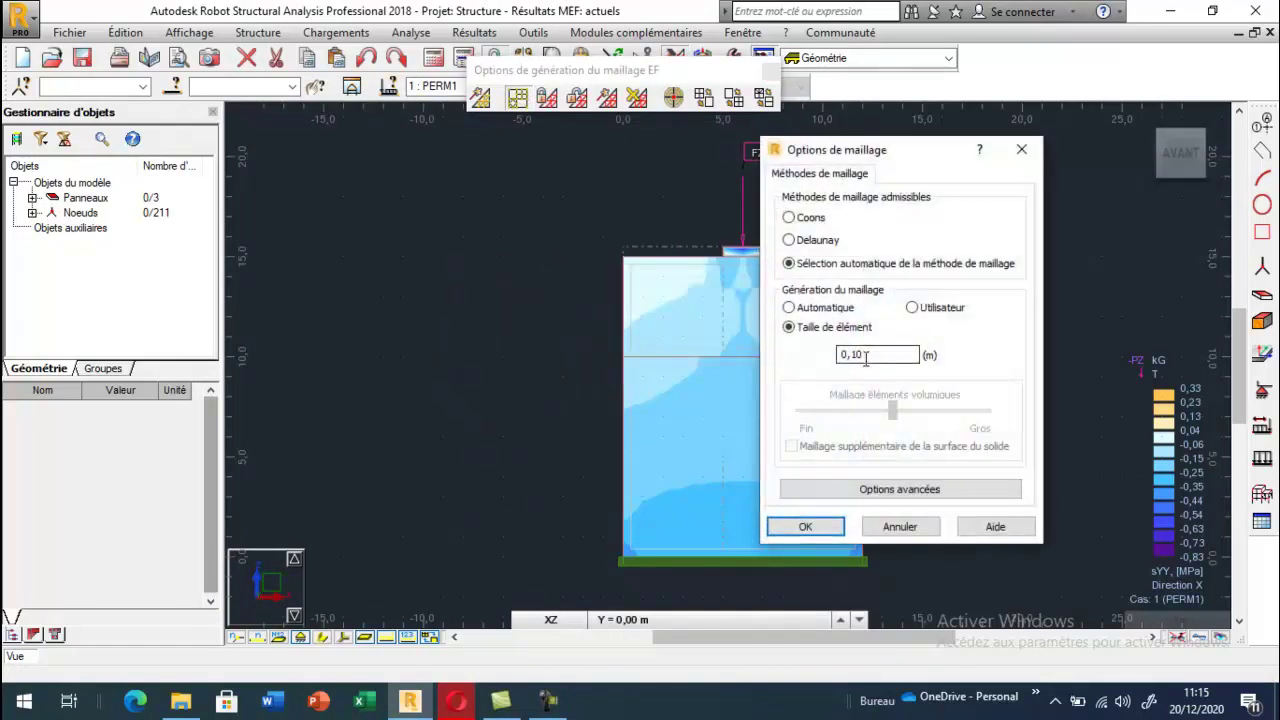
click(792, 218)
drag(858, 352, 818, 366)
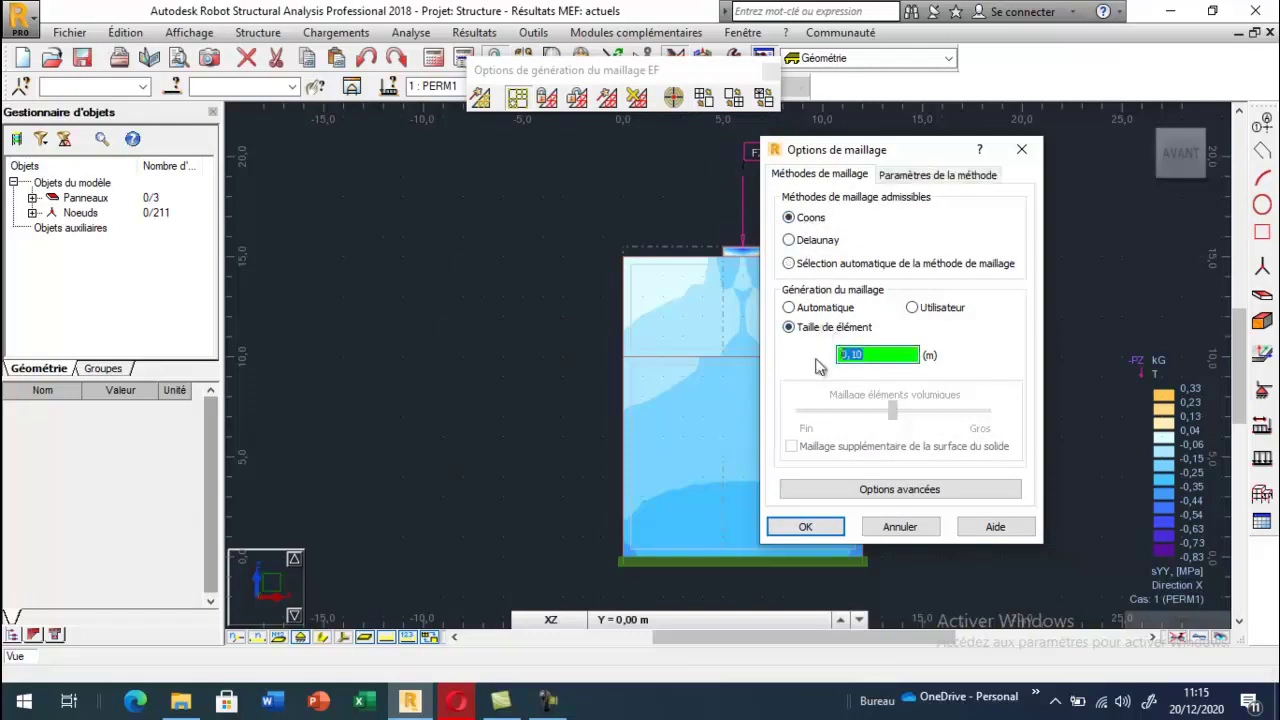
click(803, 527)
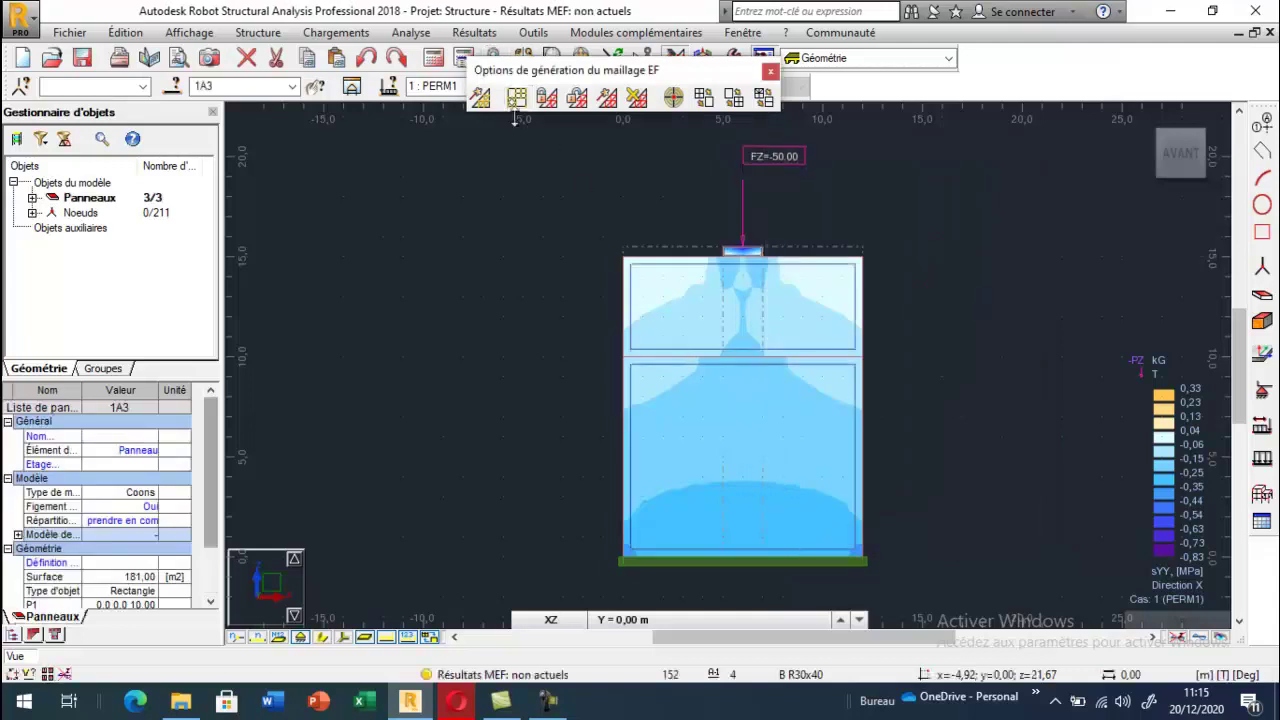
click(482, 98)
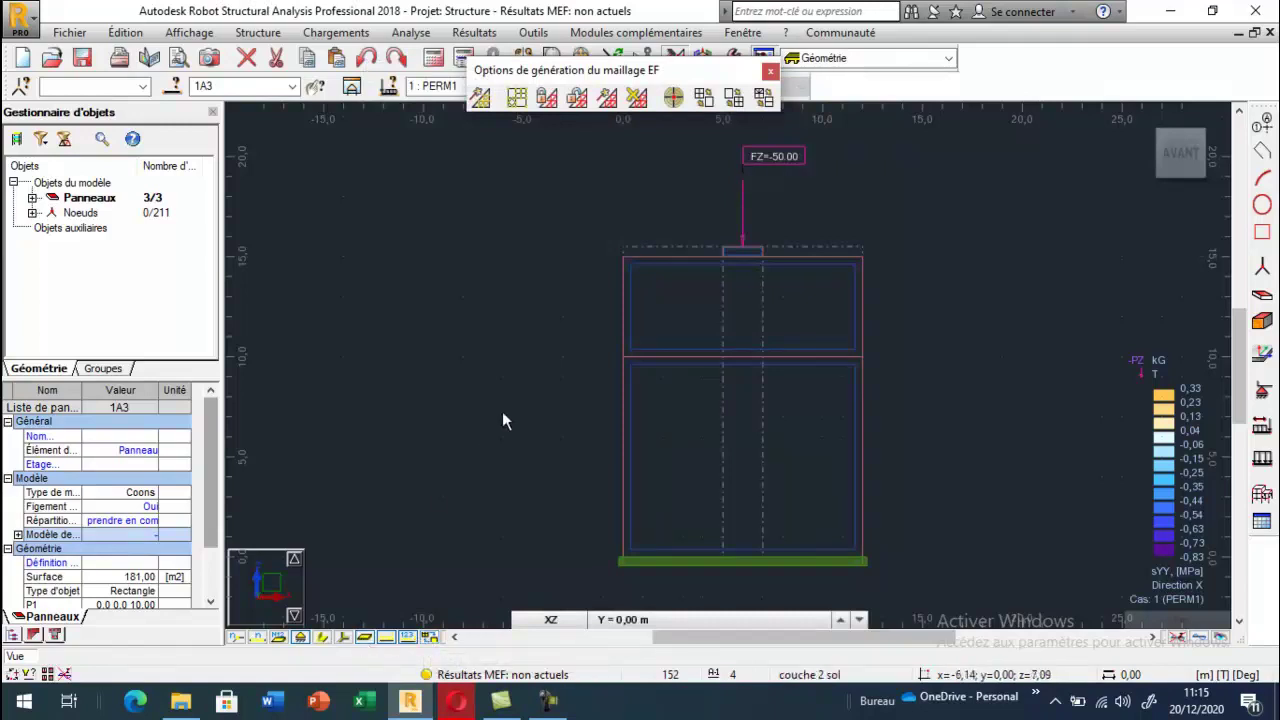
click(771, 72)
Try to display the yy stress map on the remeshed panels
click(474, 32)
click(533, 100)
click(368, 267)
click(255, 561)
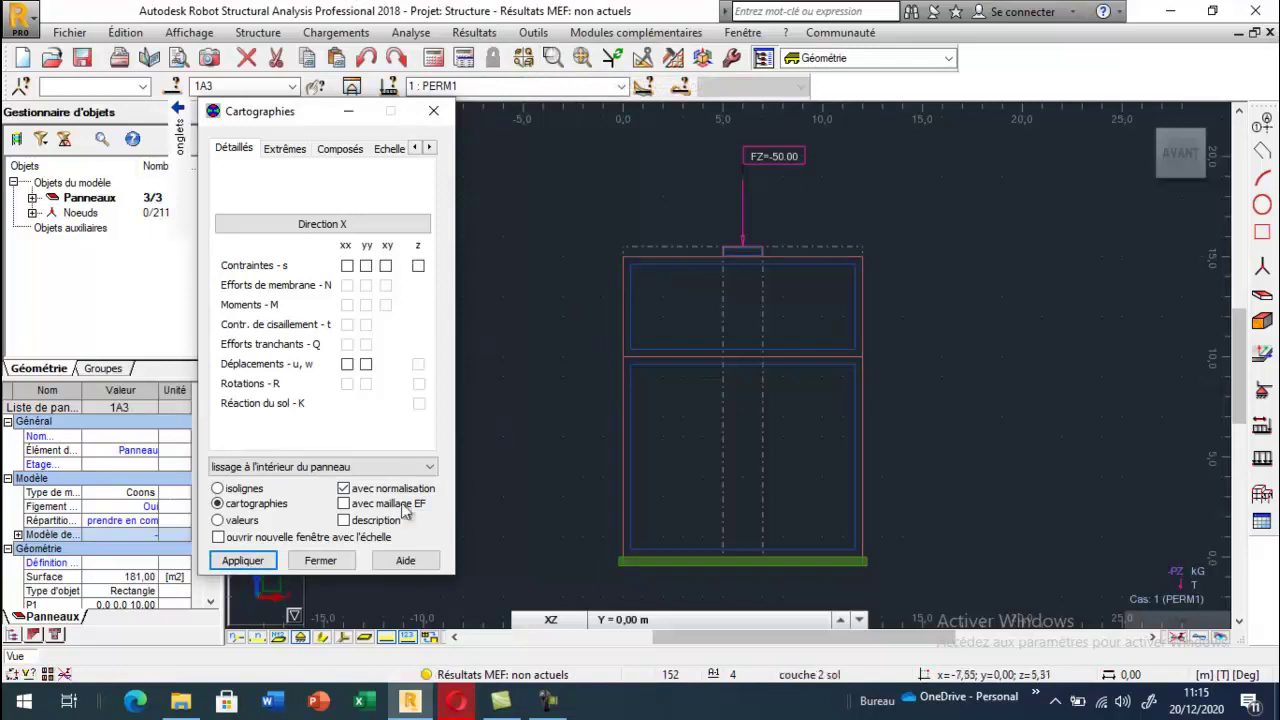
Set the meshing method of the selected panels to automatic selection
click(643, 58)
click(763, 97)
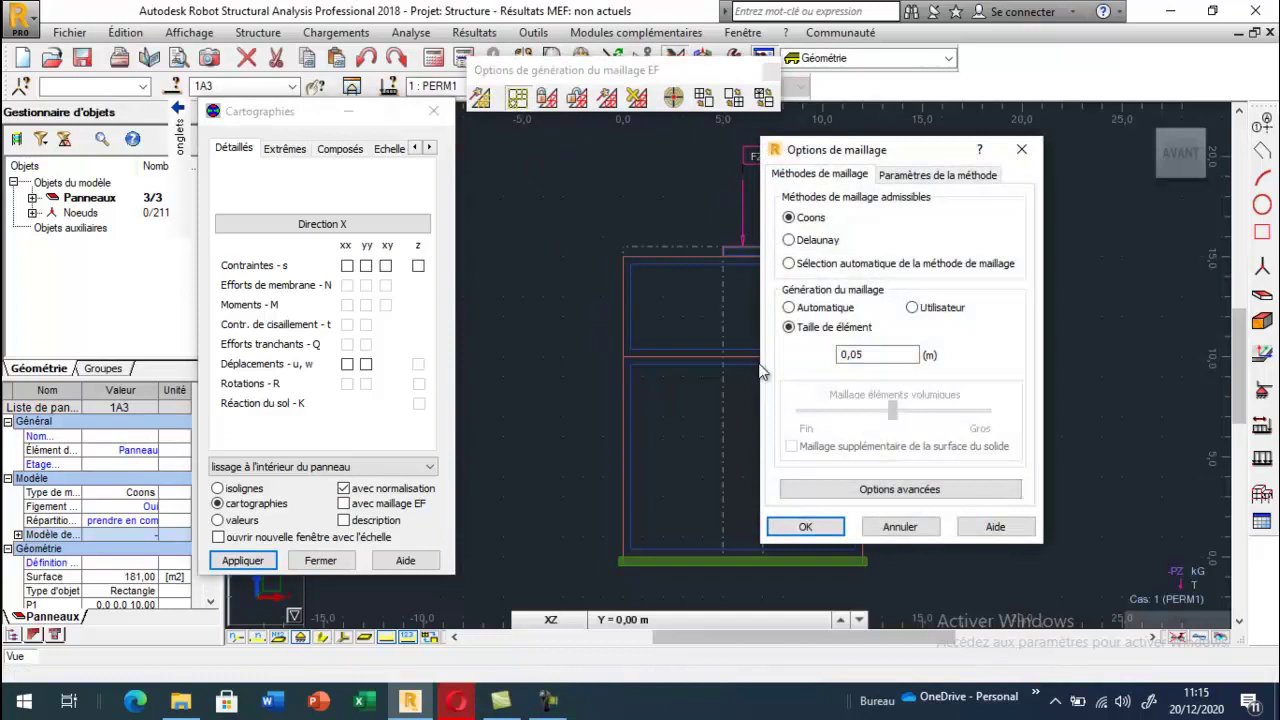
click(790, 263)
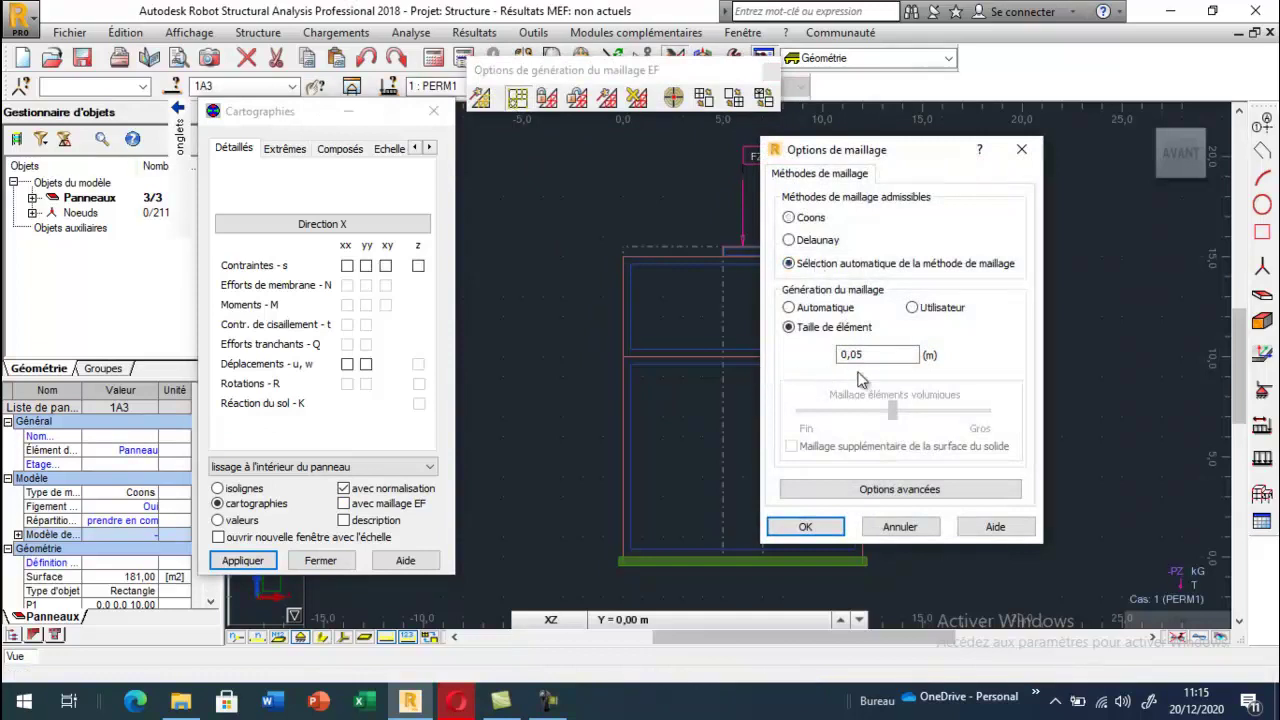
click(805, 527)
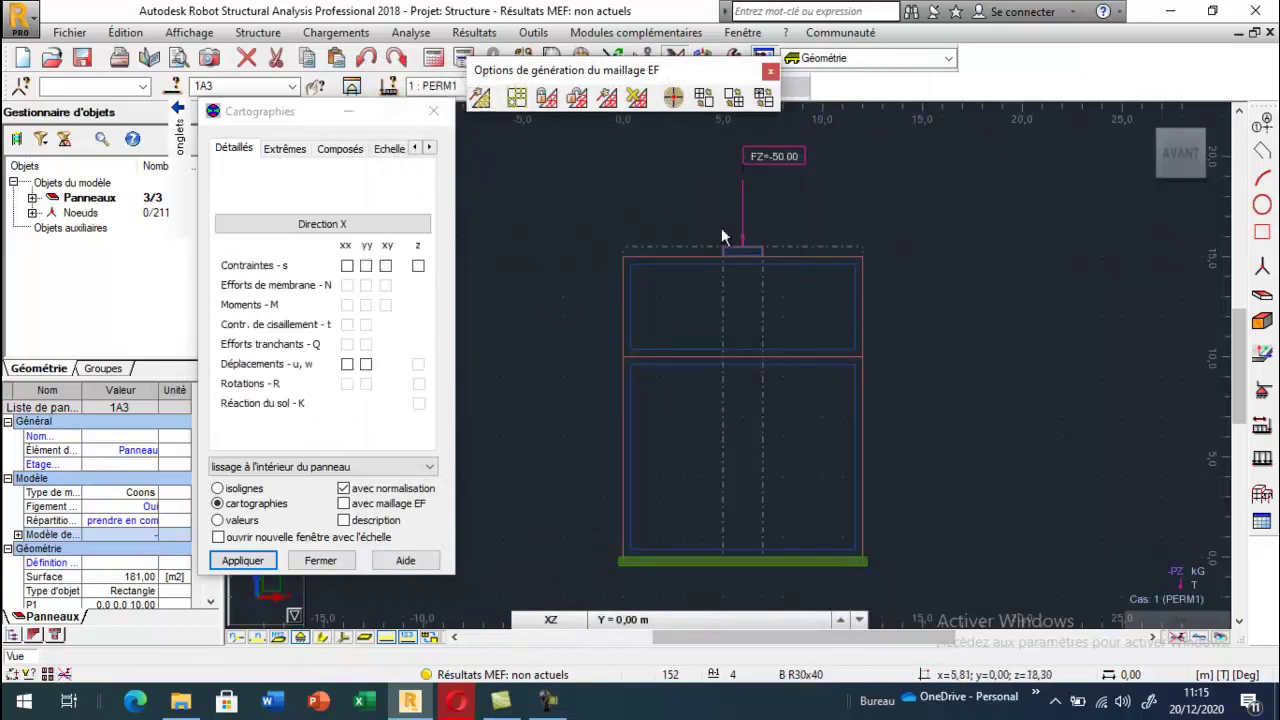
Try to display the yy stress map after the change of meshing method
scroll(686, 456, down, 1)
scroll(686, 442, up, 1)
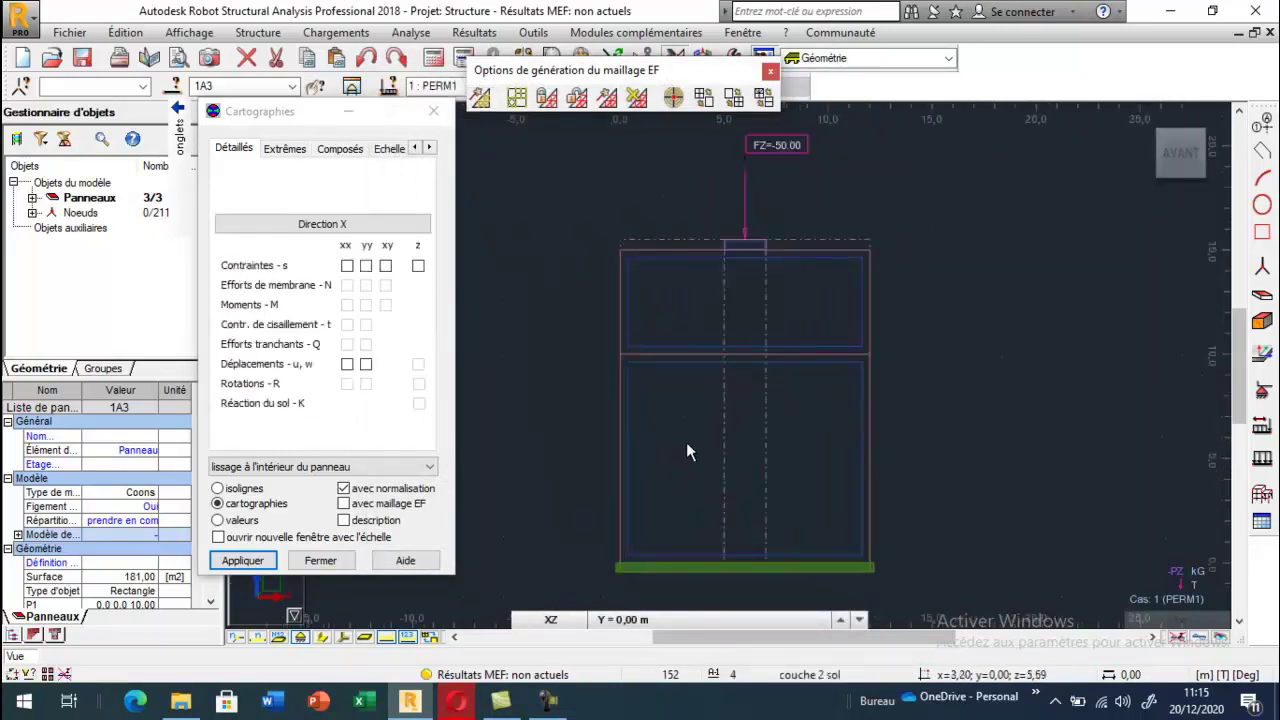
click(365, 640)
click(366, 265)
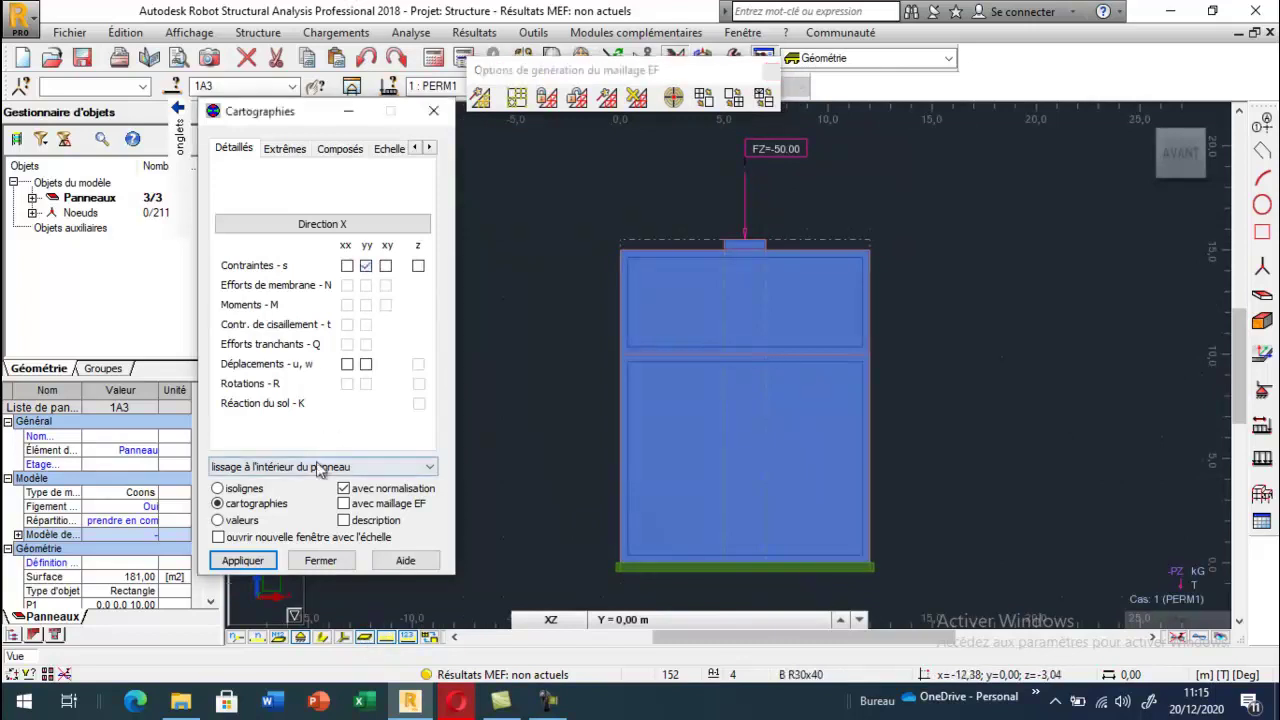
click(243, 561)
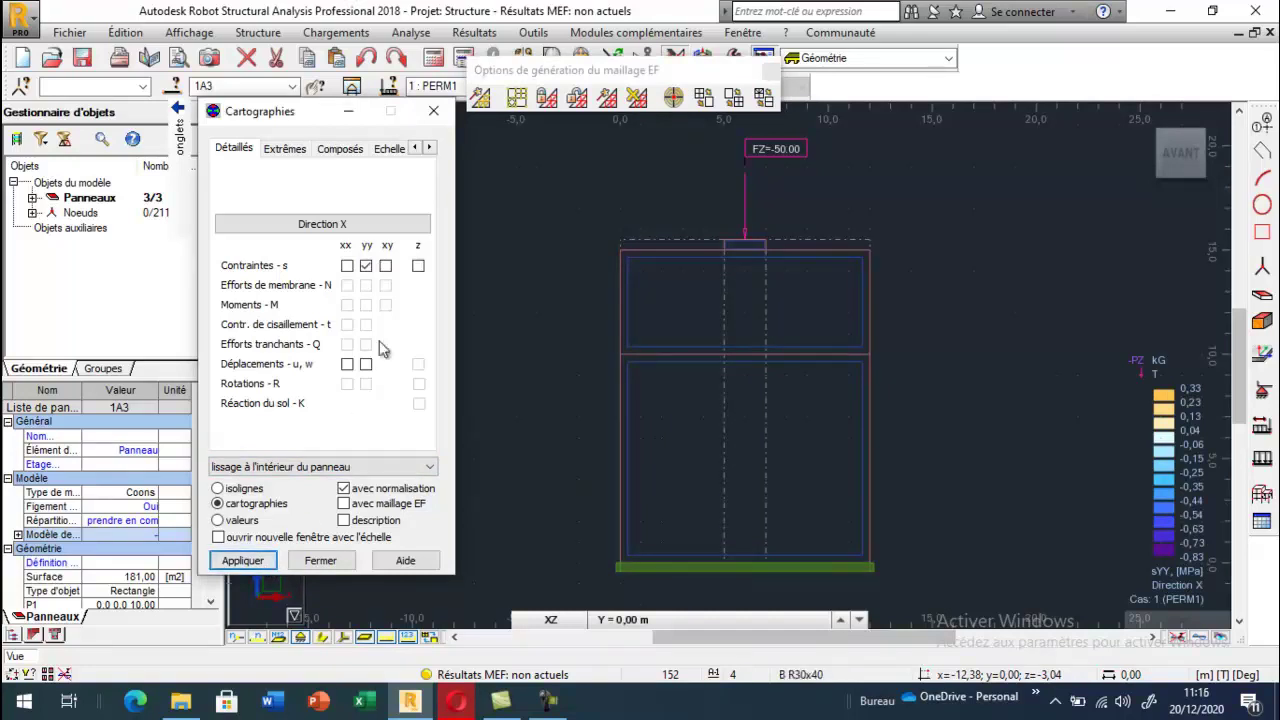
Change the mesh element size of the selected panels in the meshing options
click(516, 97)
drag(905, 355, 785, 374)
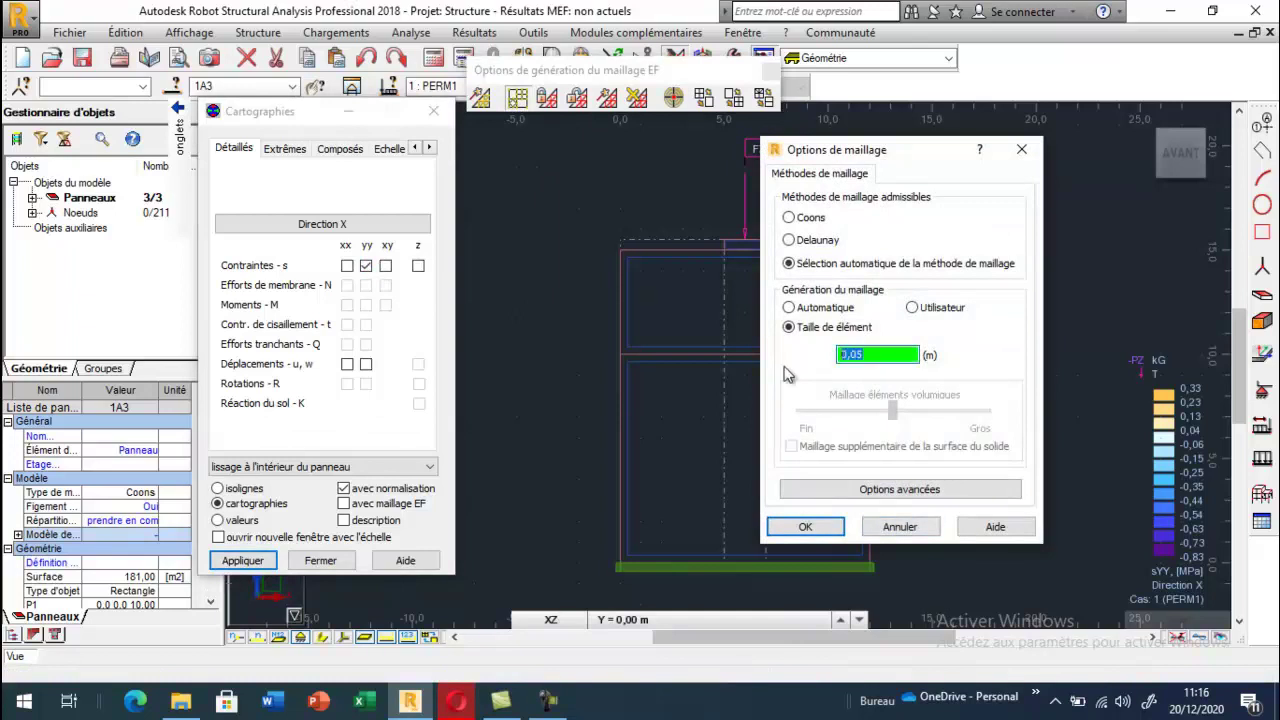
click(803, 526)
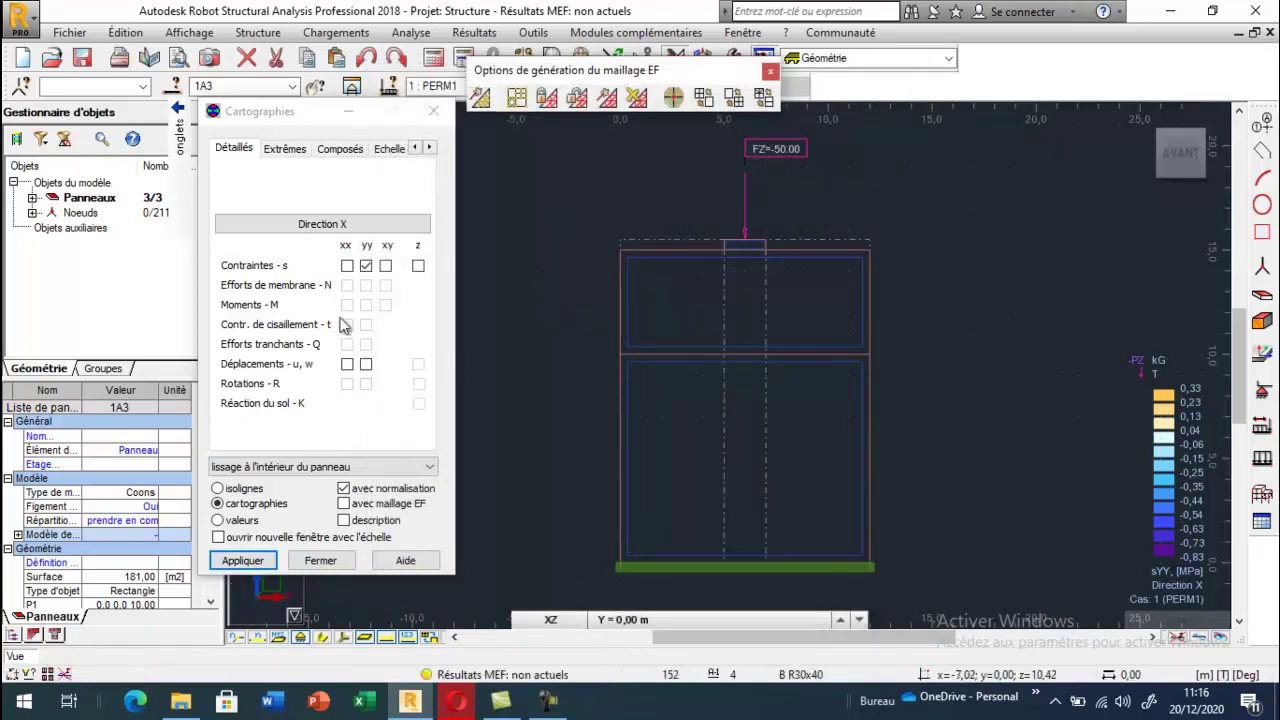
Try again to display the yy stress map and close the map settings
click(351, 280)
click(366, 266)
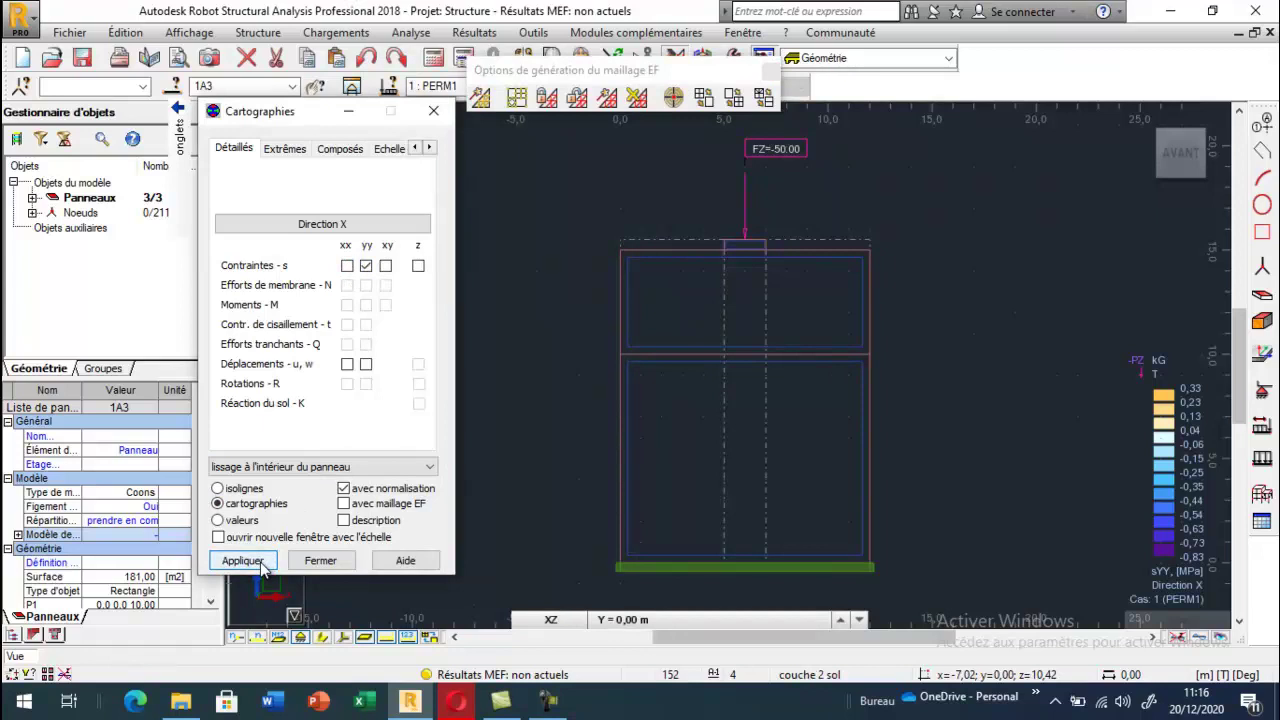
click(366, 266)
click(243, 560)
click(320, 560)
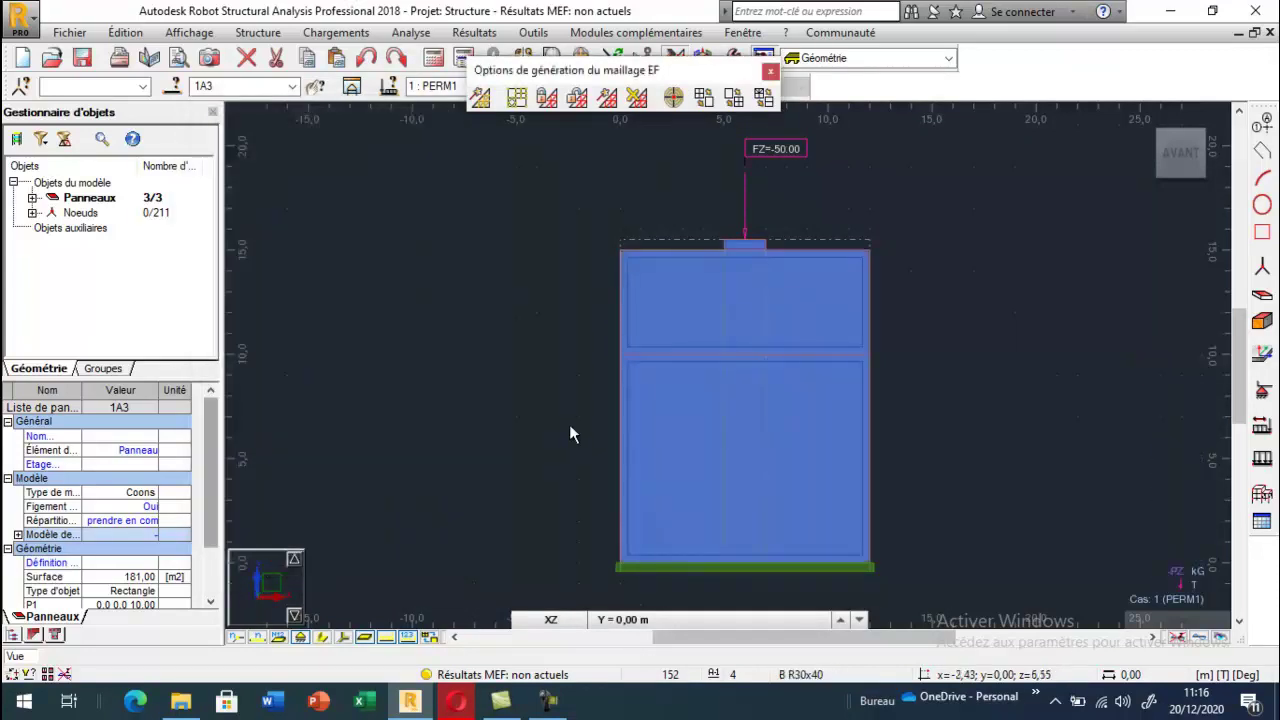
Deselect the panels, close the mesh generation options and calculate the structure
click(564, 250)
click(770, 71)
scroll(490, 243, down, 1)
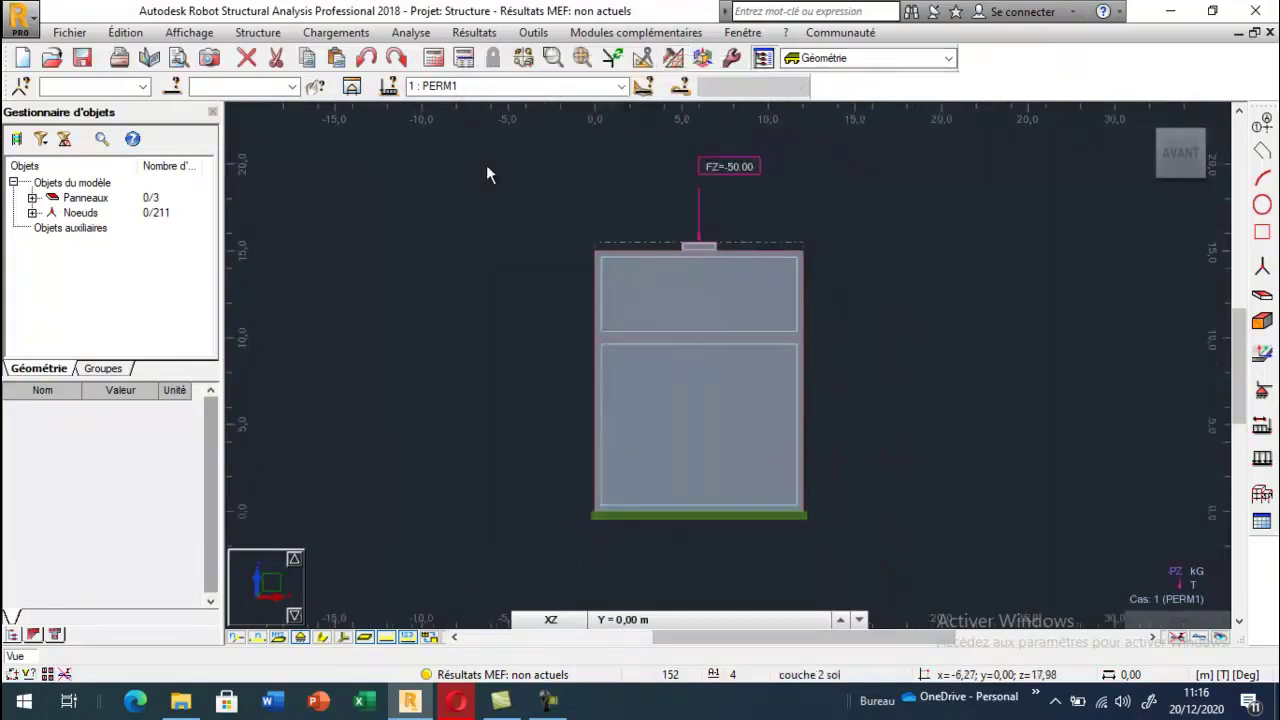
click(434, 57)
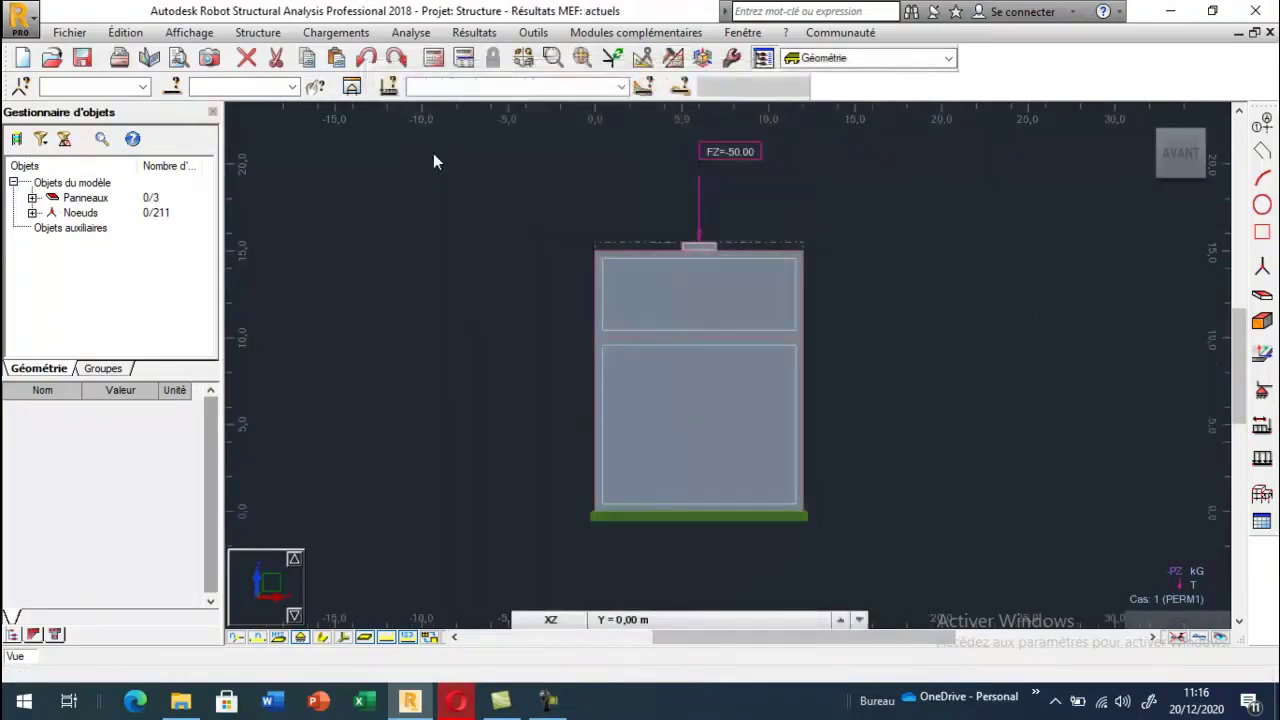
Display the panel map of yy stresses for the recalculated structure
click(474, 32)
click(520, 100)
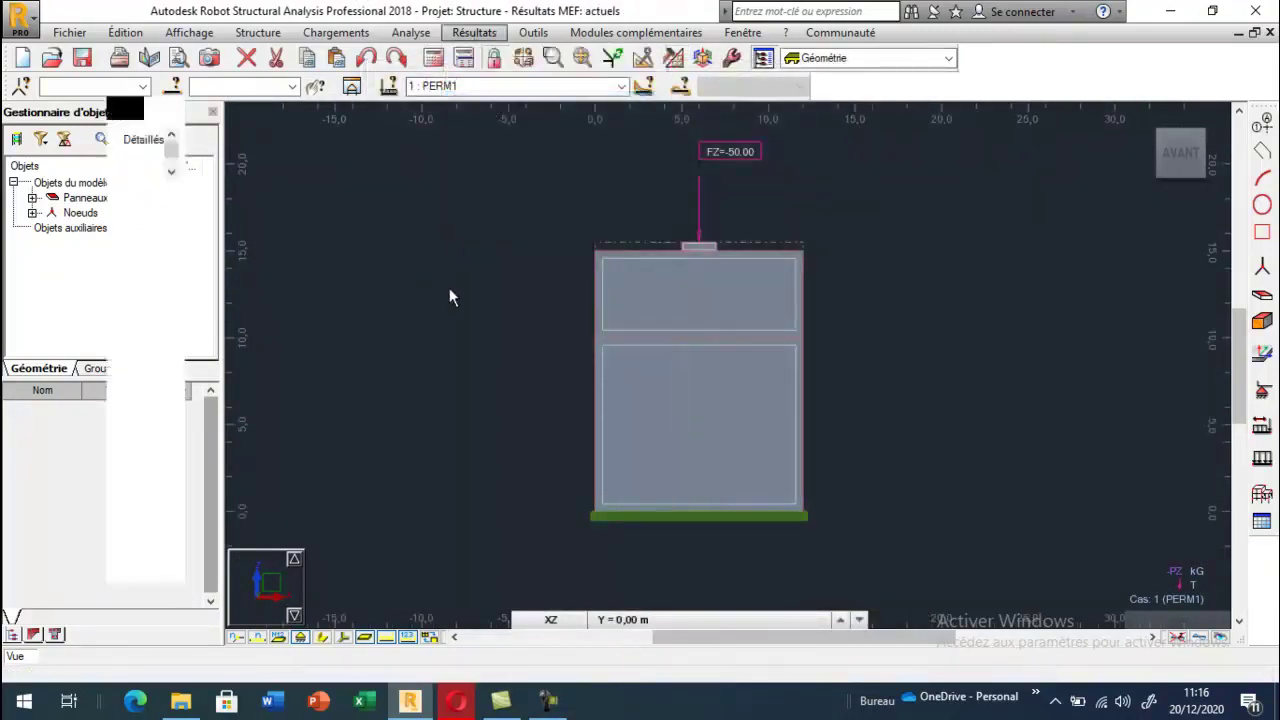
click(366, 265)
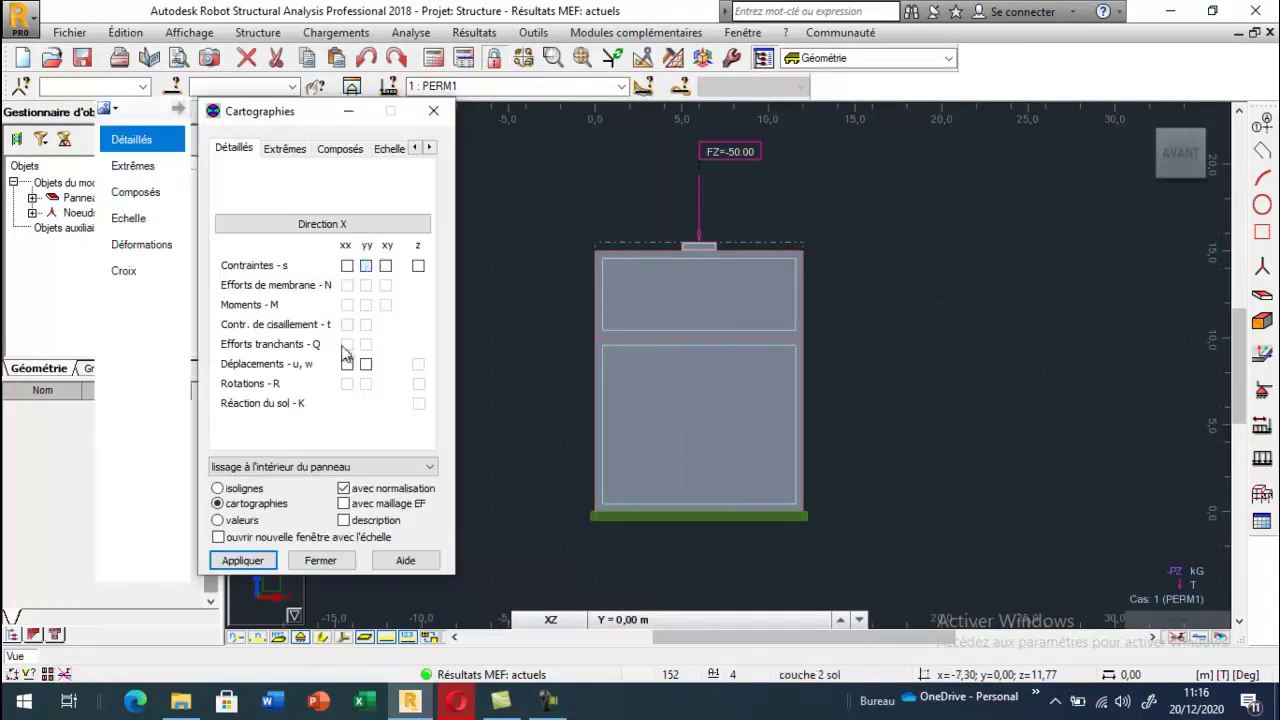
click(260, 567)
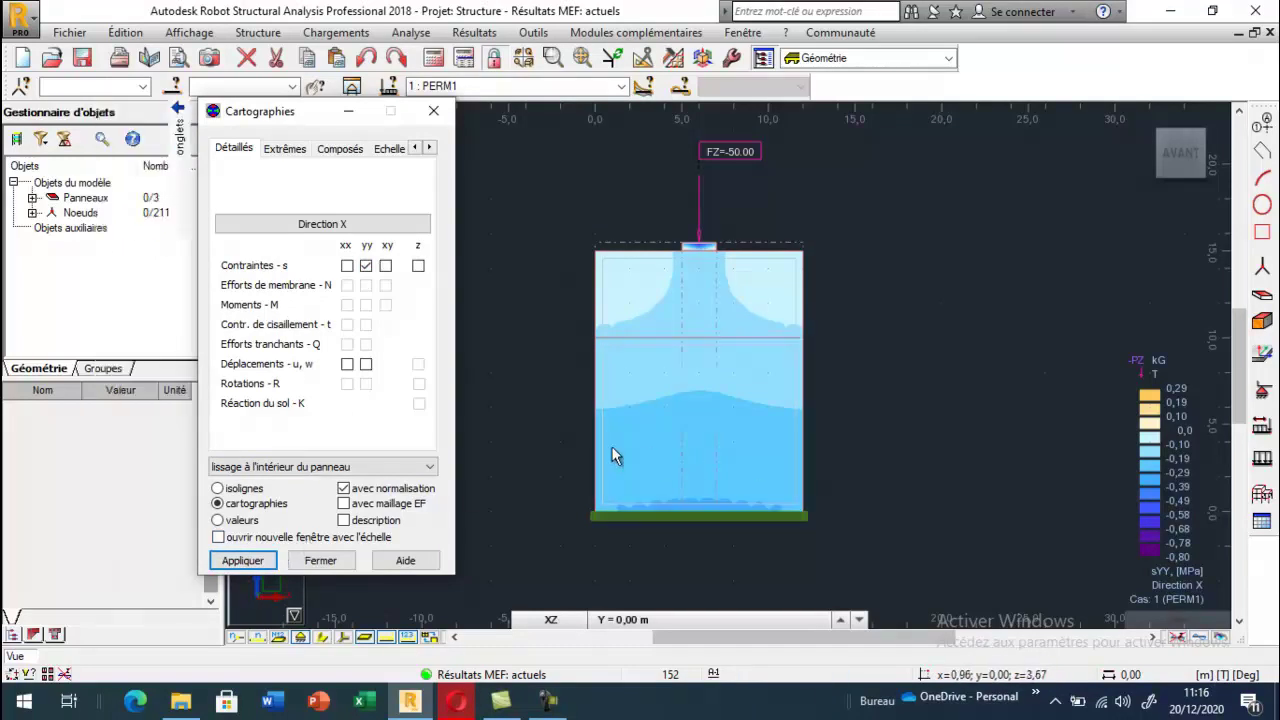
Display the xx and yy displacement maps in turn and examine the yy displacements around the footing
click(347, 364)
click(266, 561)
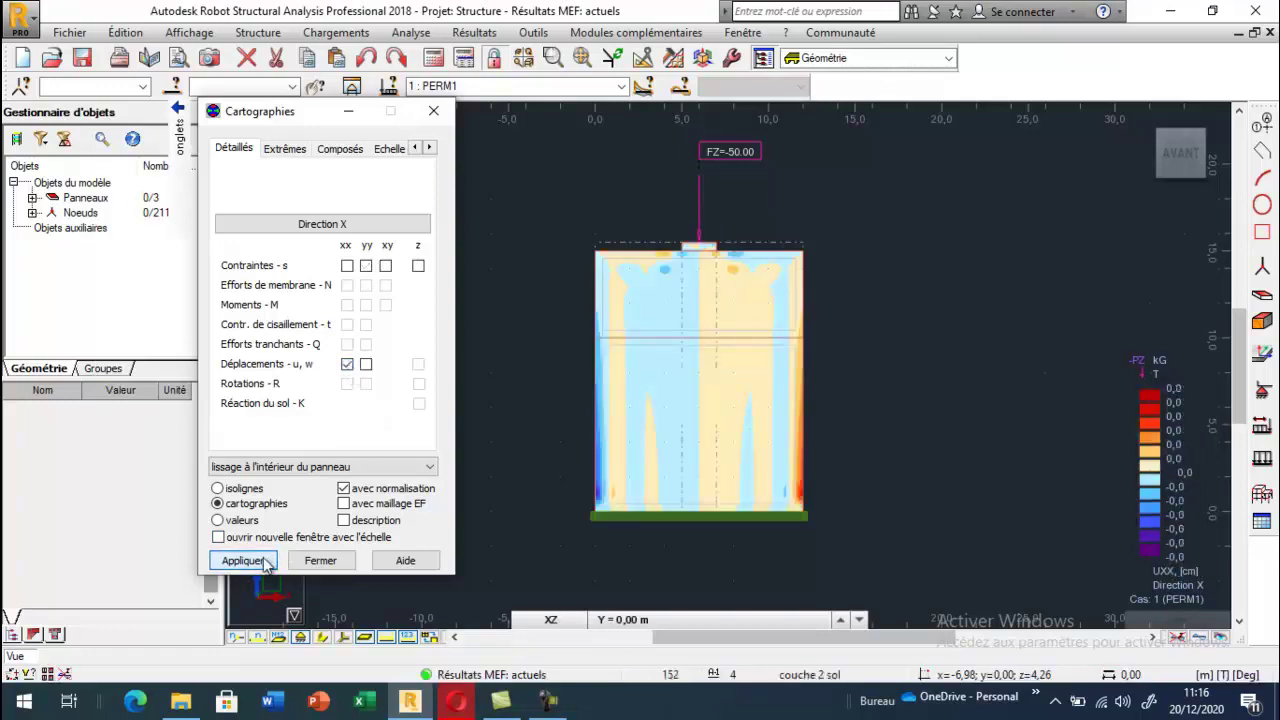
click(366, 364)
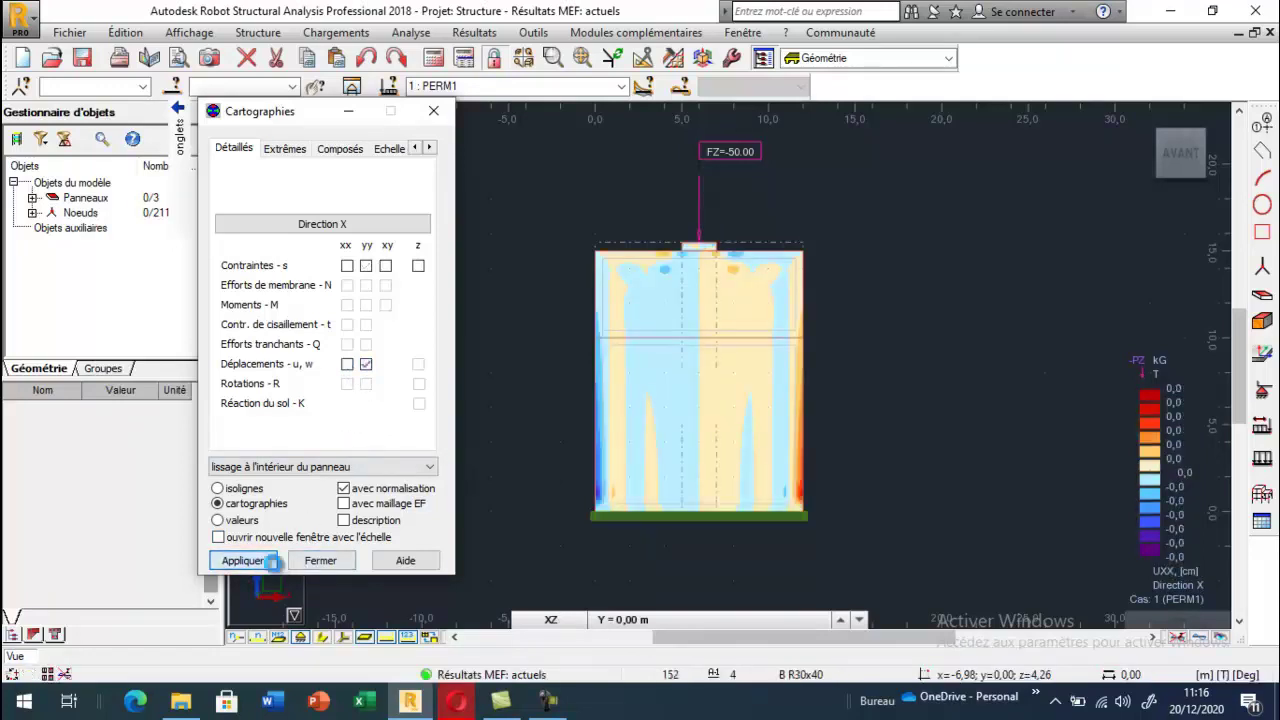
click(272, 561)
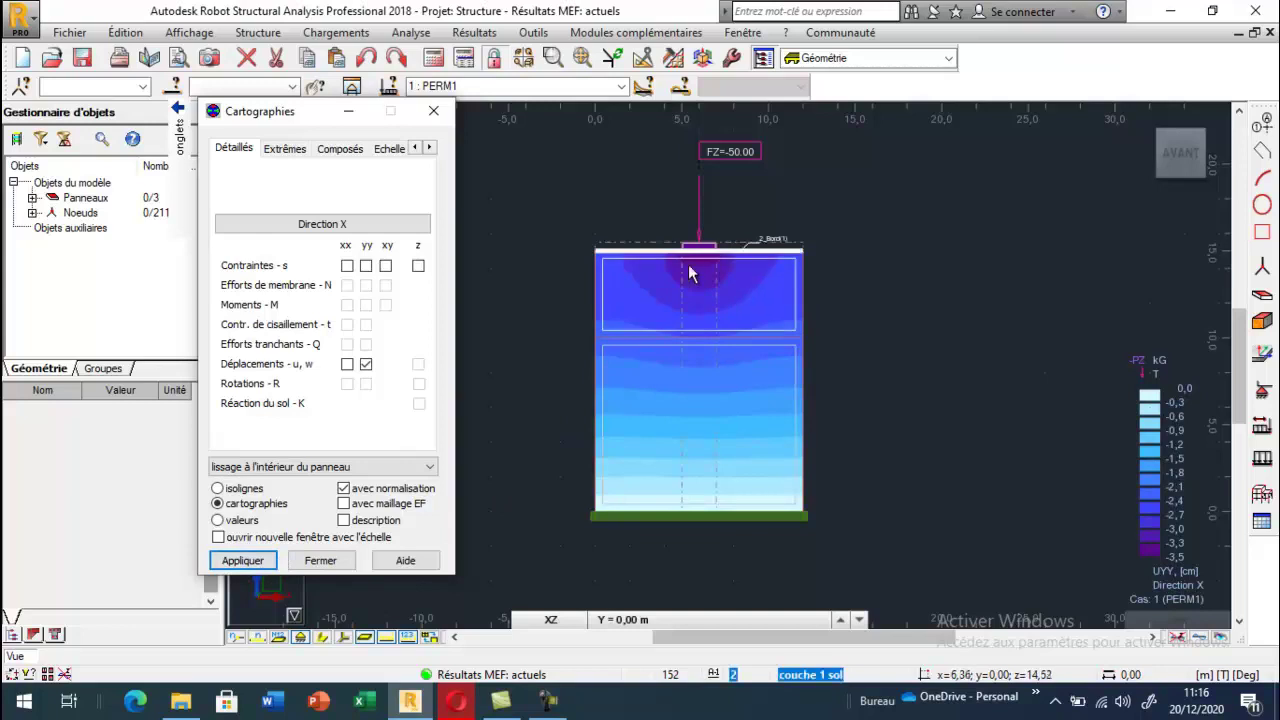
scroll(703, 247, up, 2)
scroll(703, 247, up, 2)
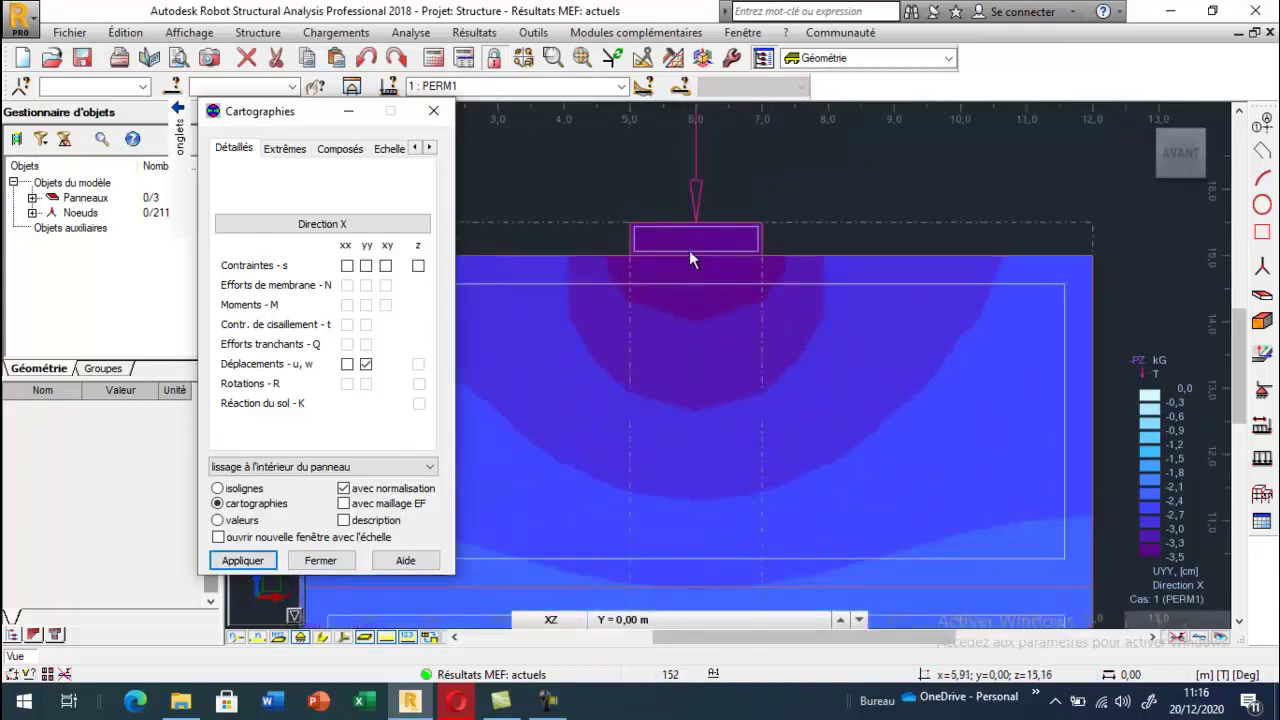
scroll(703, 247, down, 5)
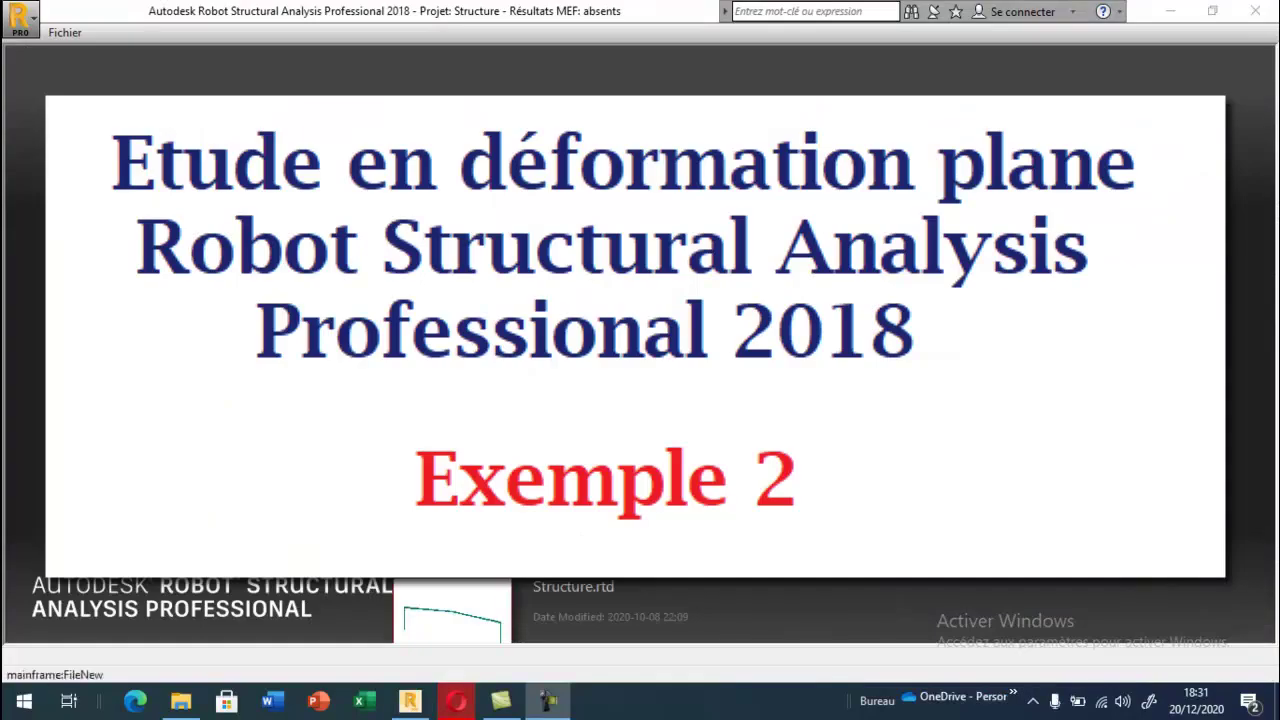
Start a new plane strain project (Étude en Déformations Planes)
key(ctrl+n)
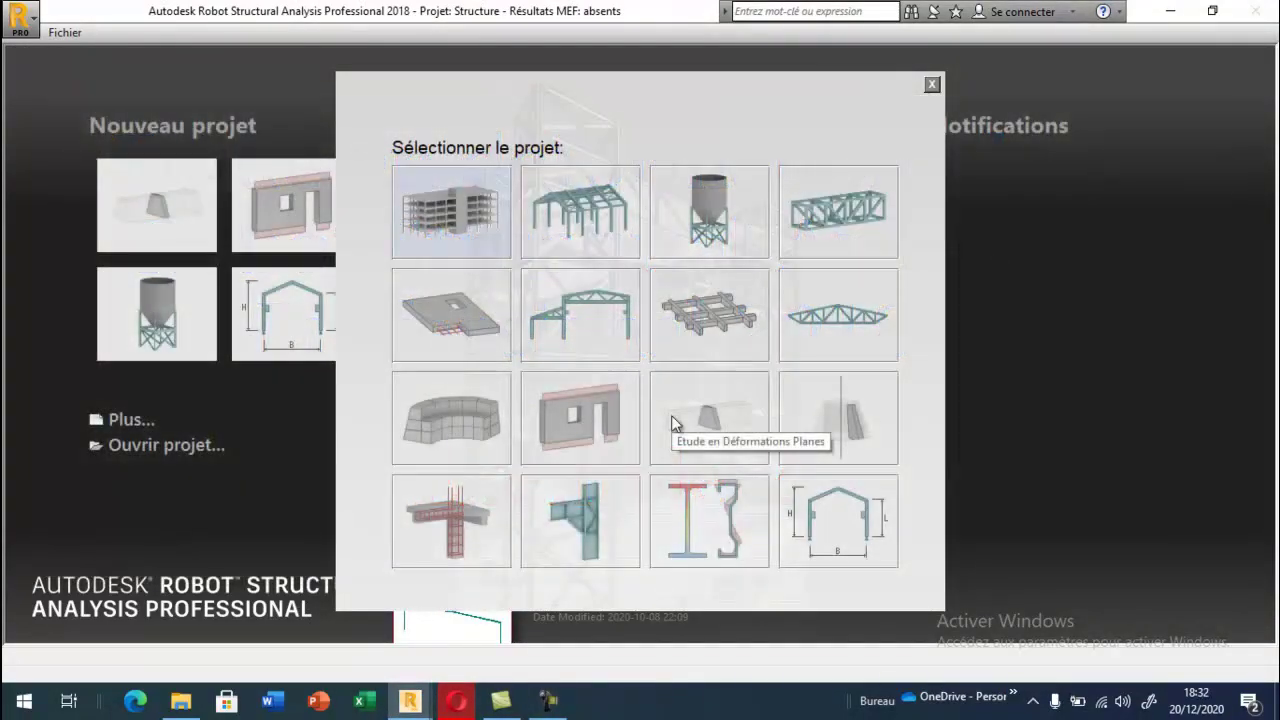
click(671, 423)
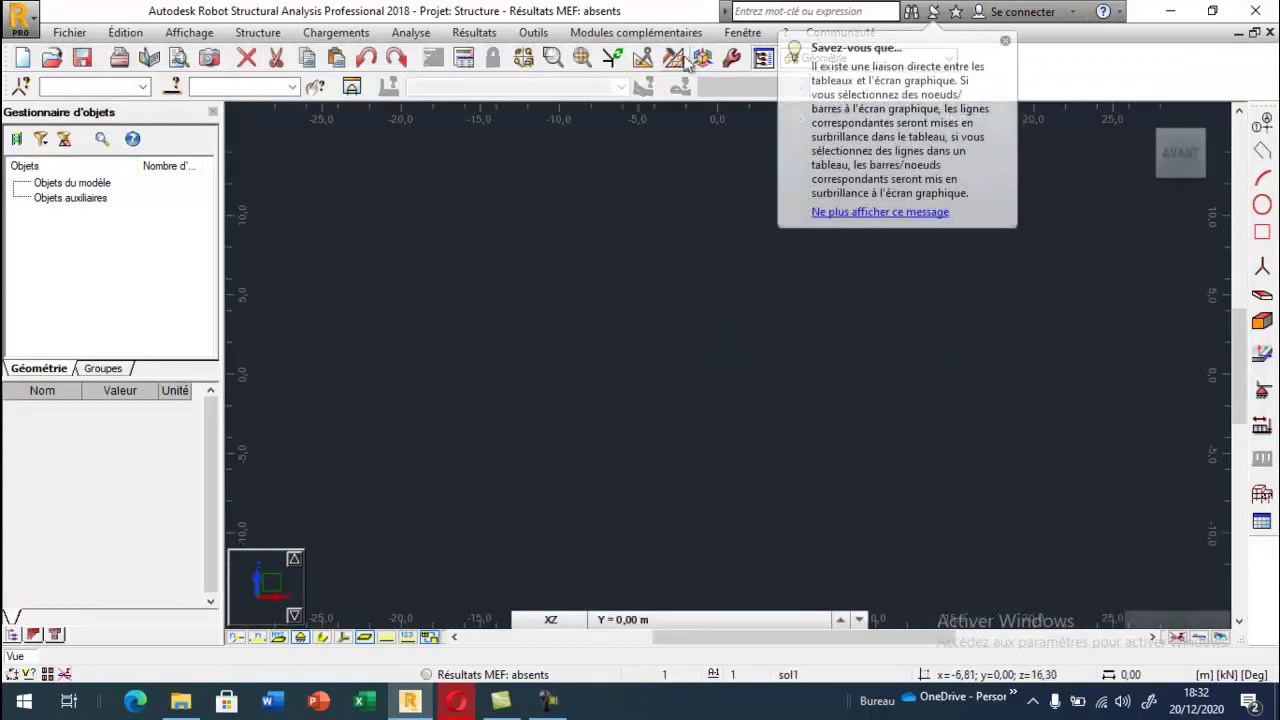
In the job preferences, set the force unit to T
click(533, 32)
click(575, 294)
click(382, 250)
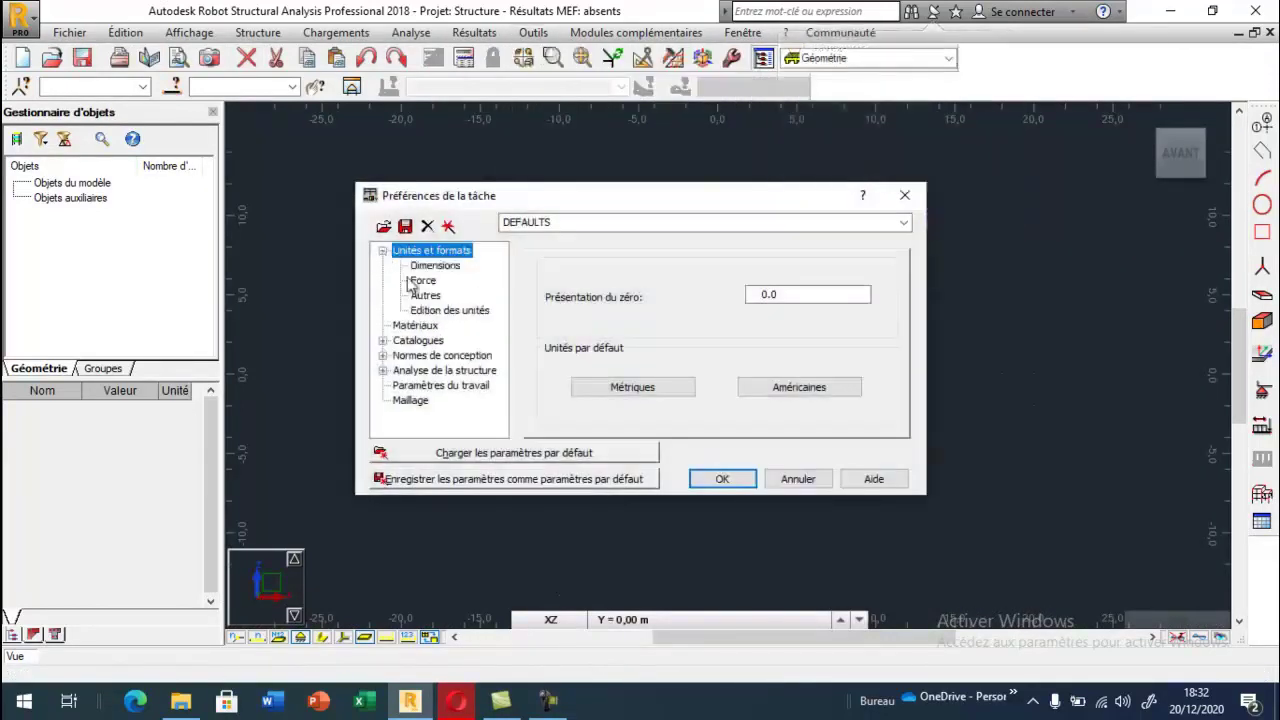
click(423, 281)
click(669, 296)
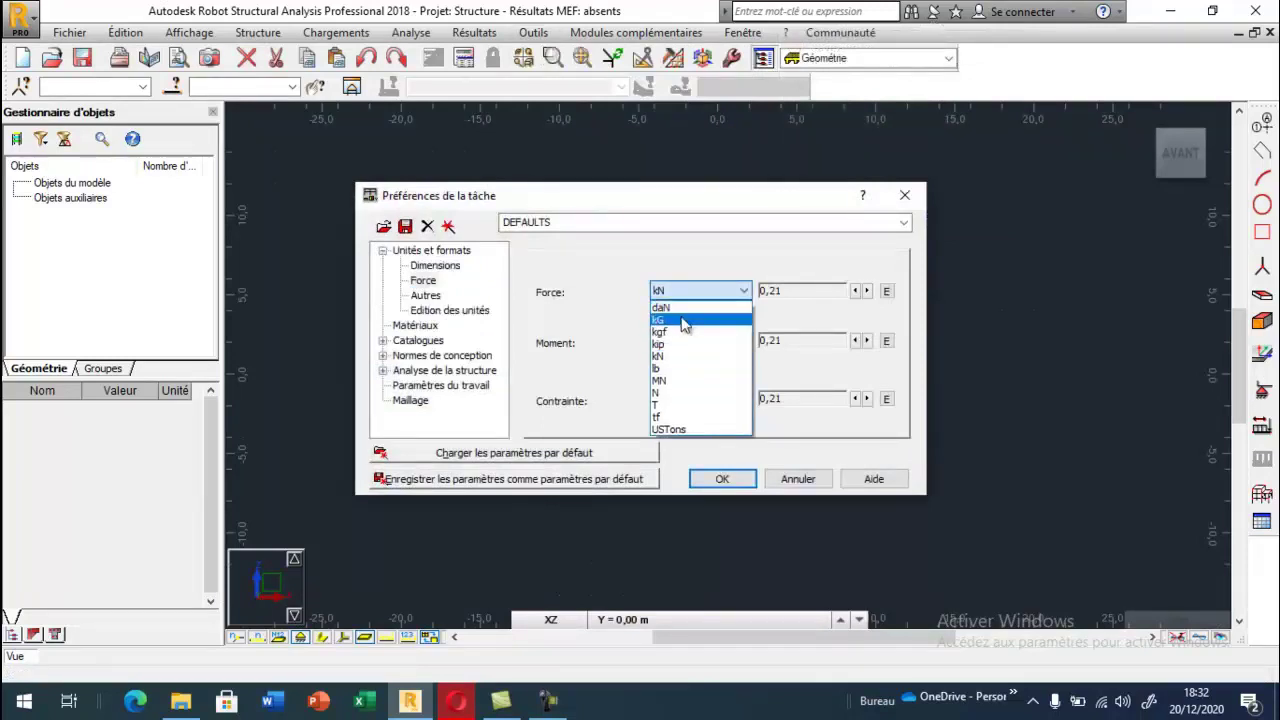
click(680, 405)
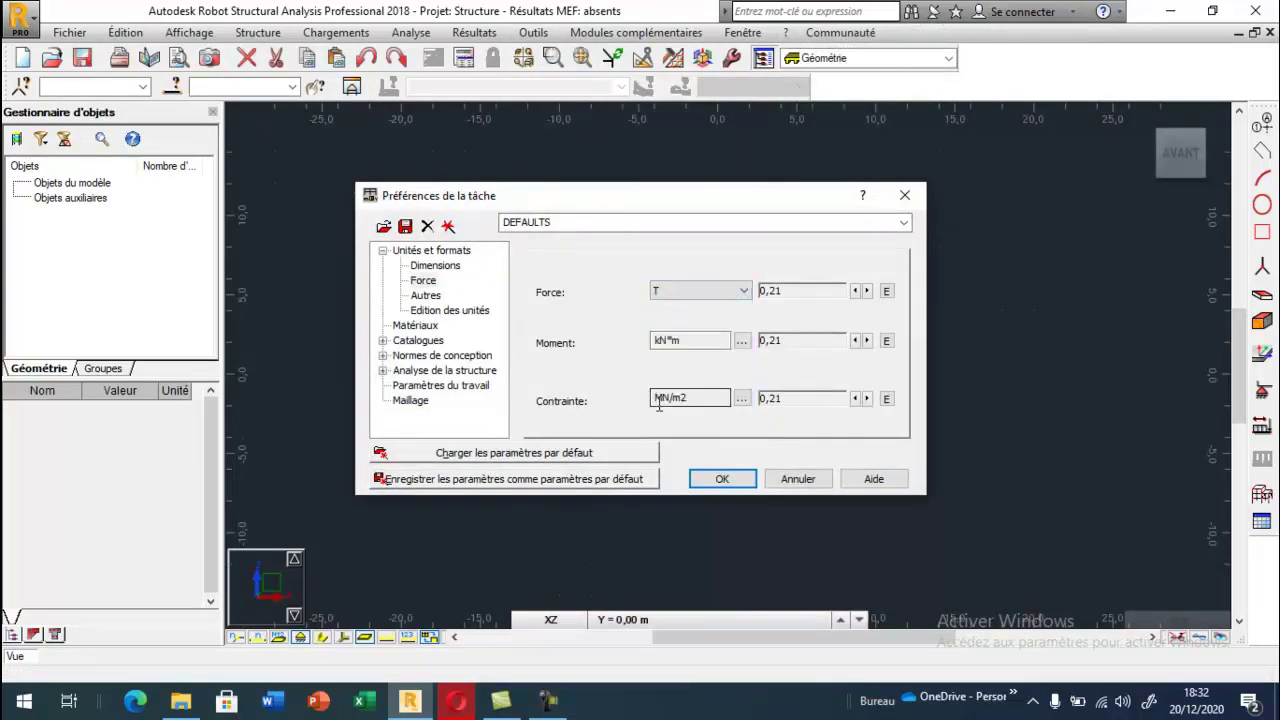
Choose another geotechnical design code (Géotechniques) in the job preferences and accept the settings
click(383, 357)
click(428, 358)
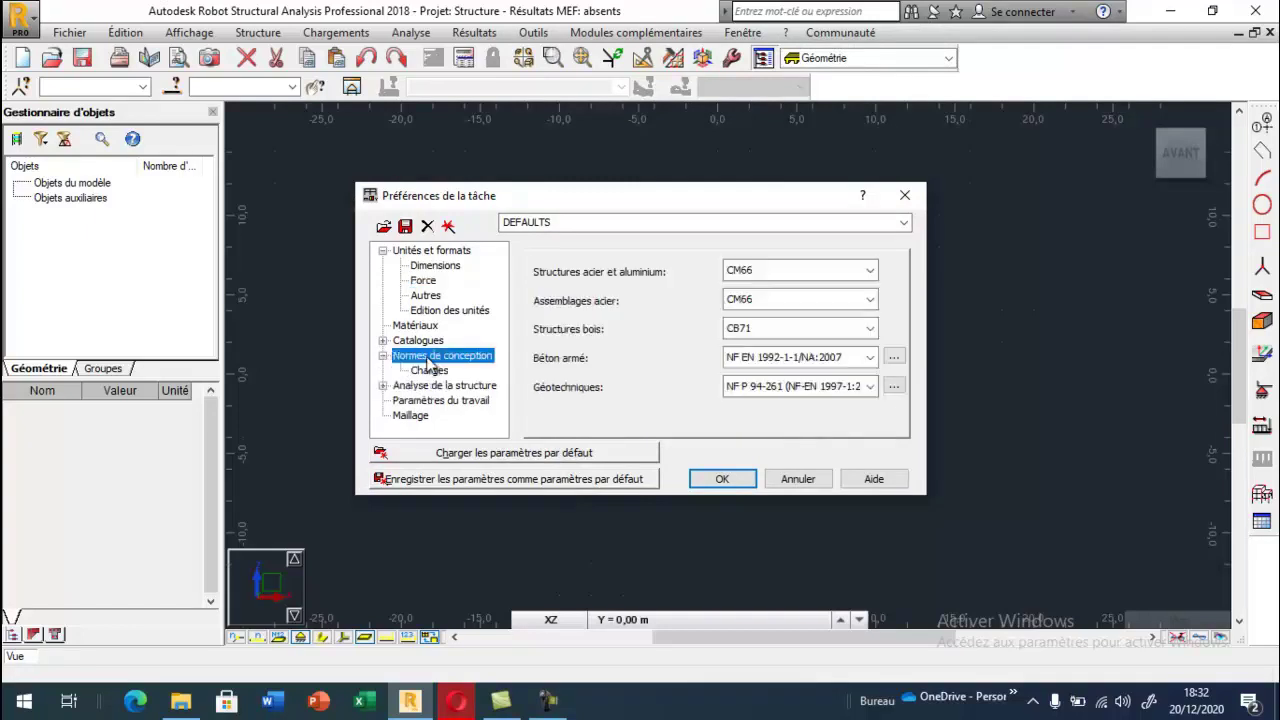
click(755, 388)
click(758, 414)
click(724, 480)
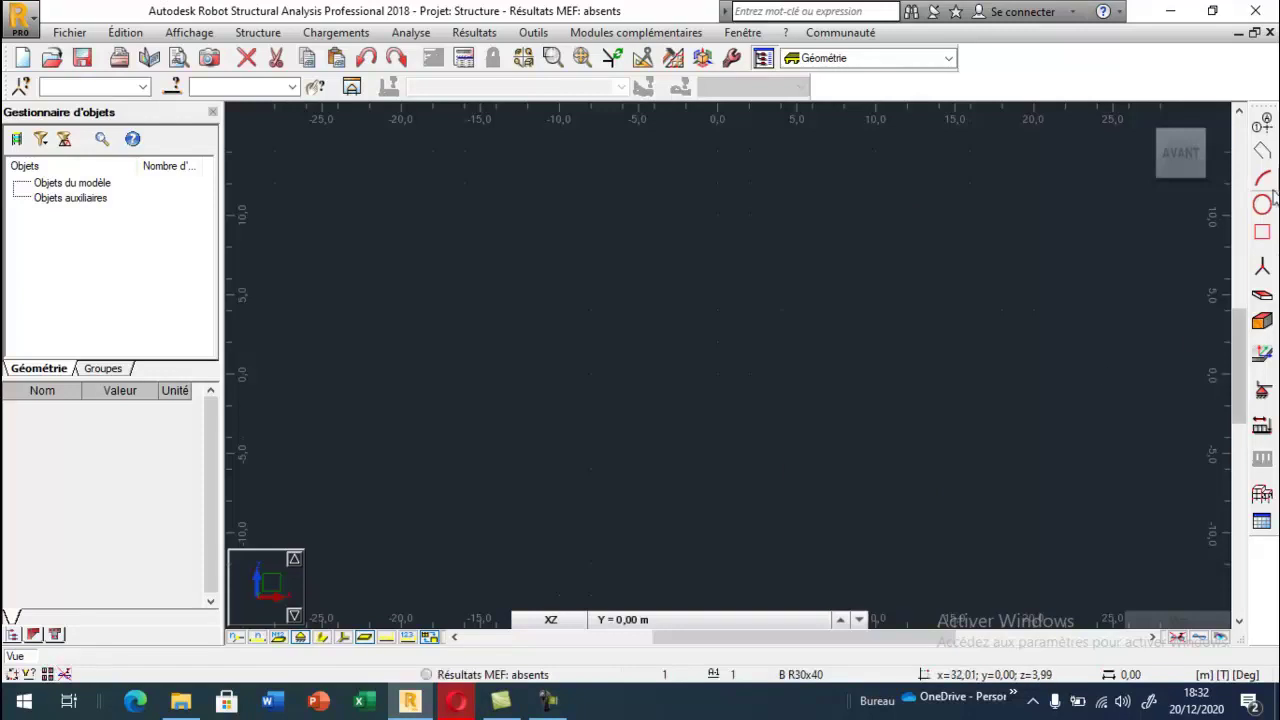
Define Cartesian construction lines along X at 0, 10, 20 and 40 m
click(1265, 125)
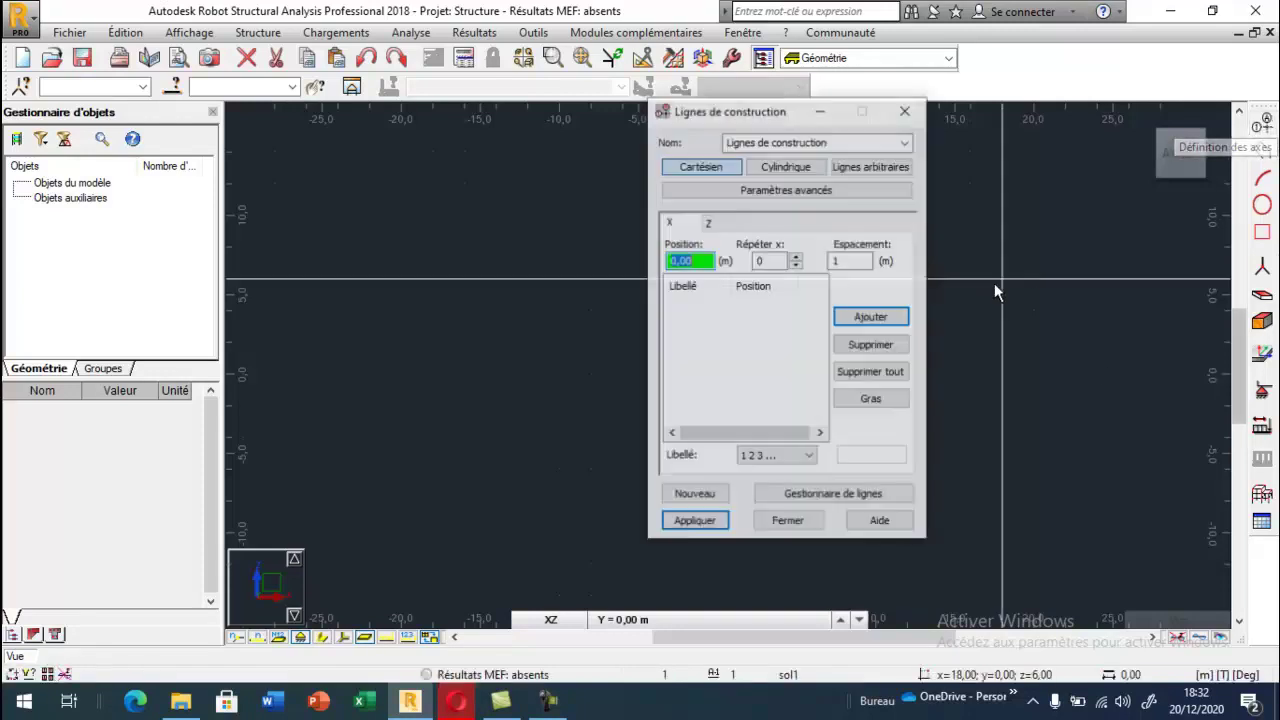
key(Tab)
click(797, 257)
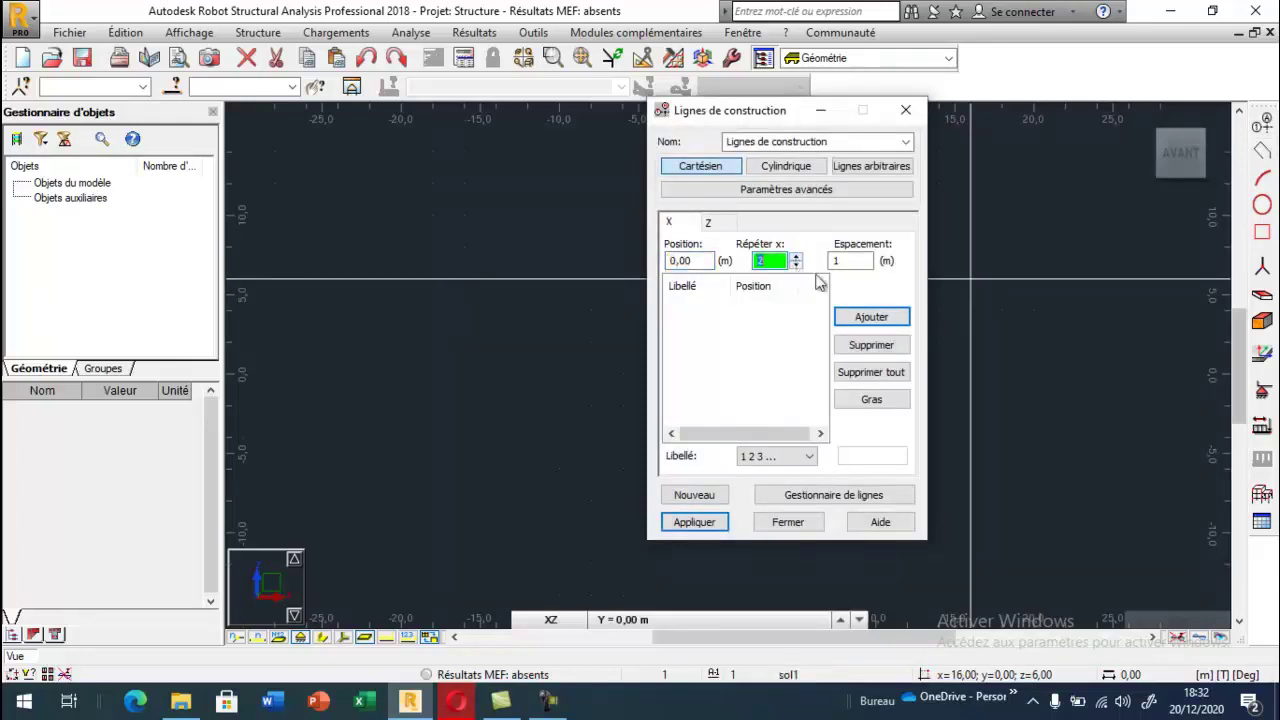
key(Tab)
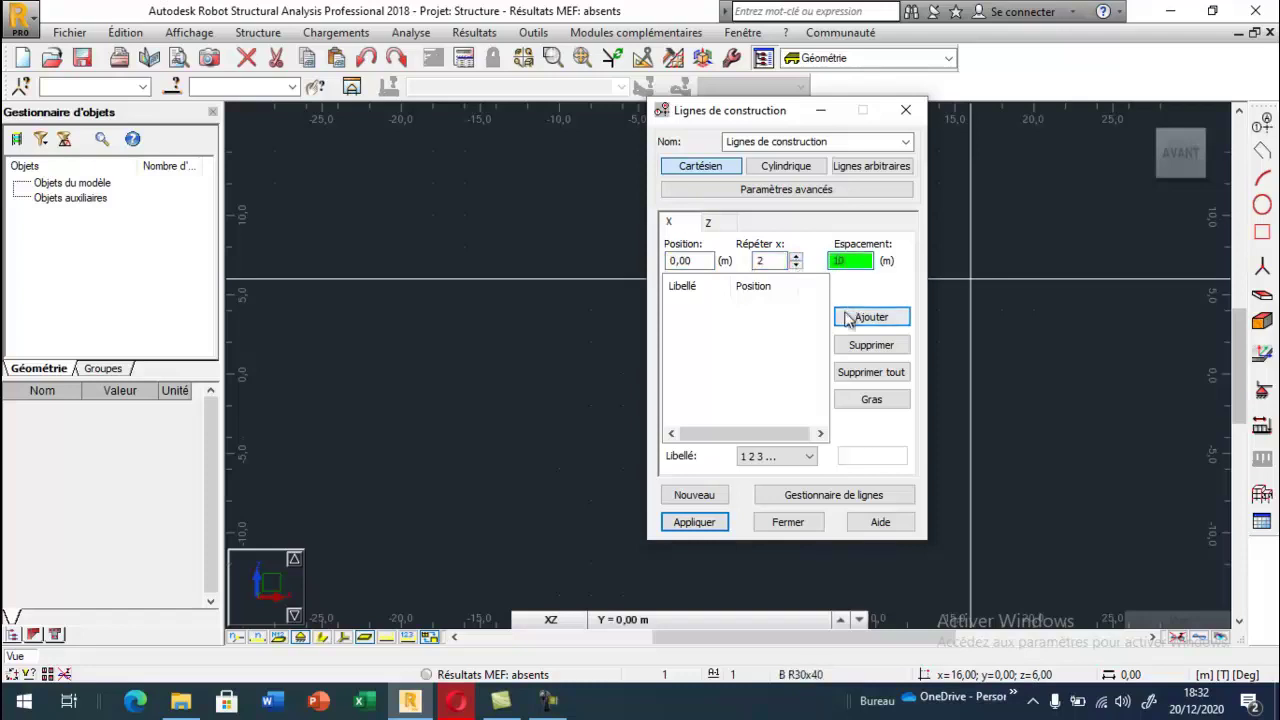
click(848, 316)
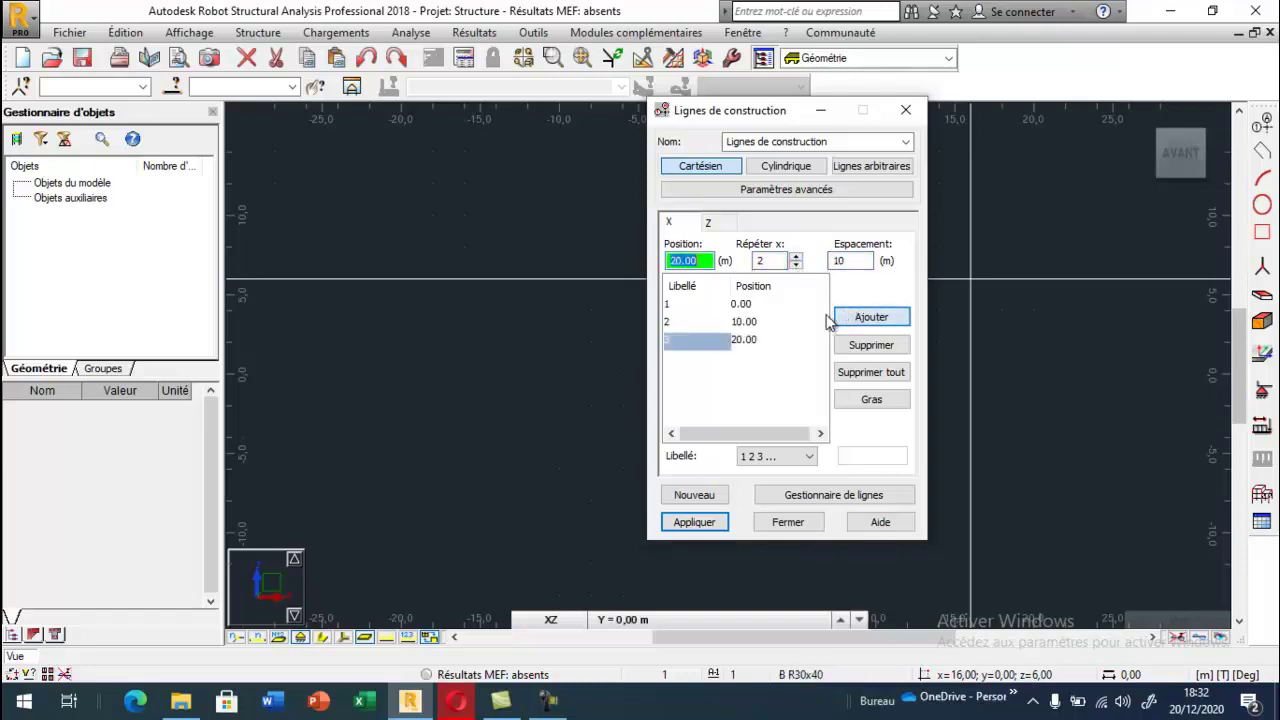
click(797, 264)
key(Tab)
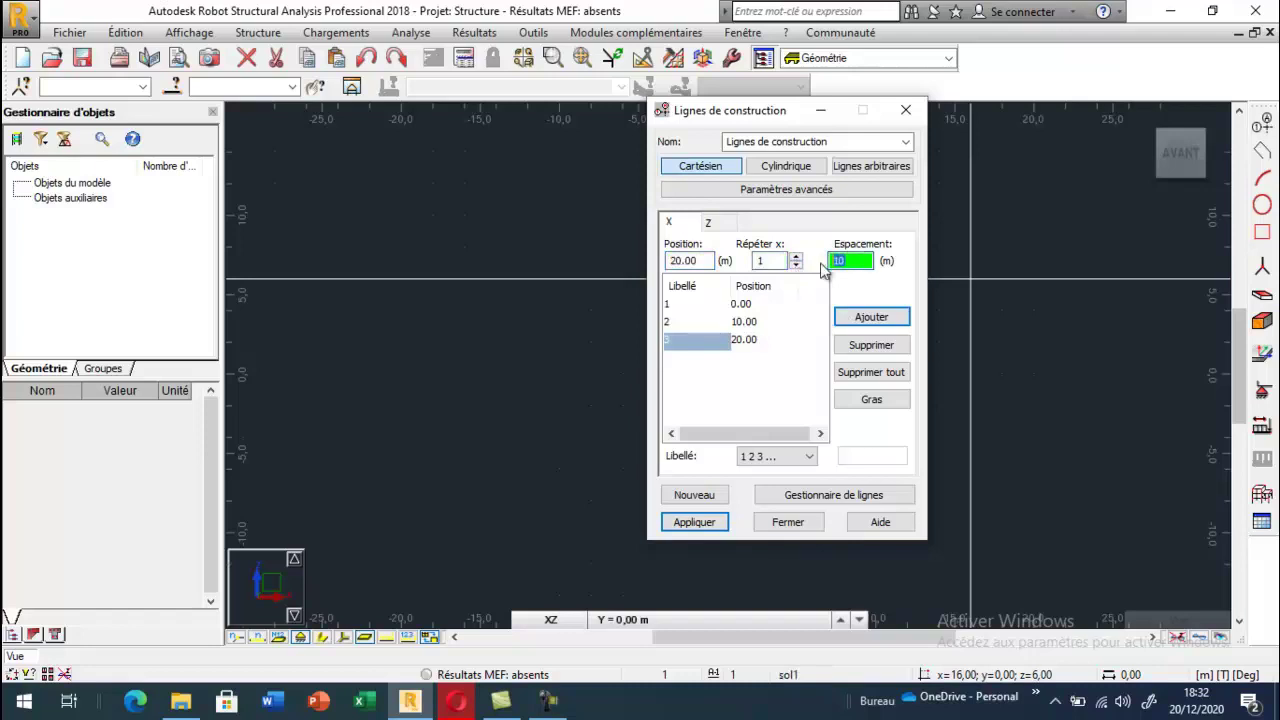
click(850, 318)
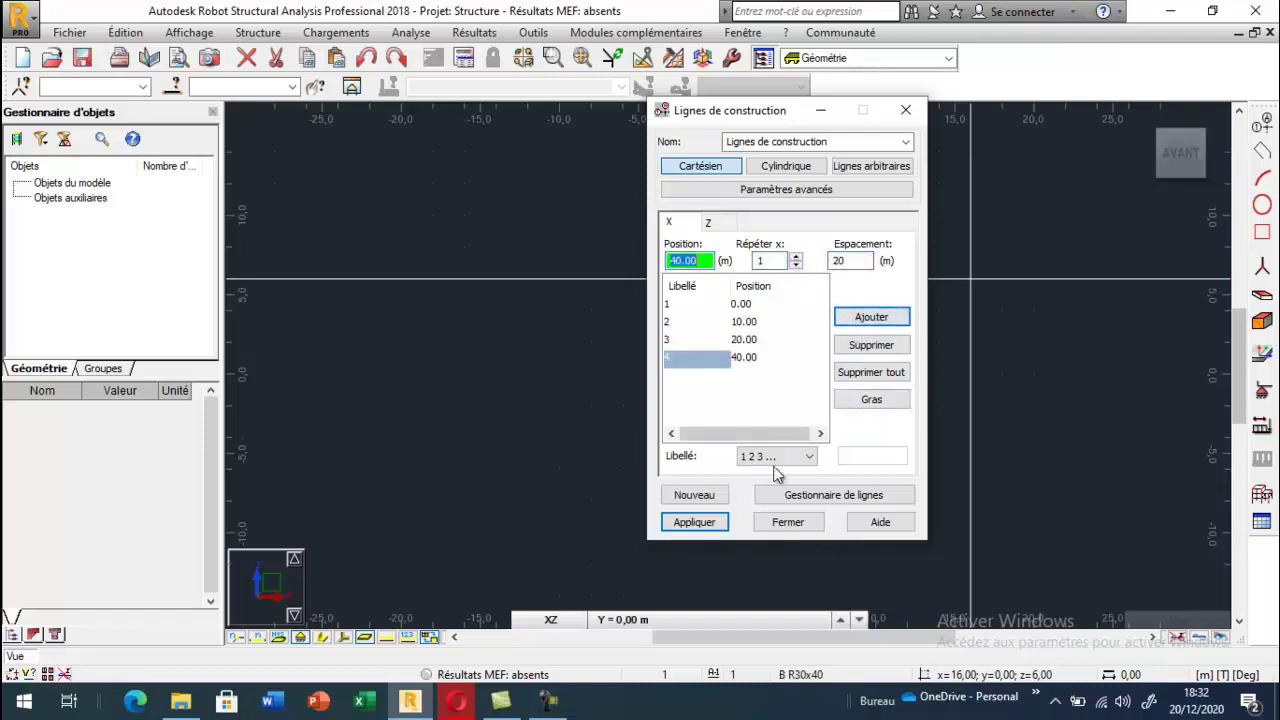
click(697, 522)
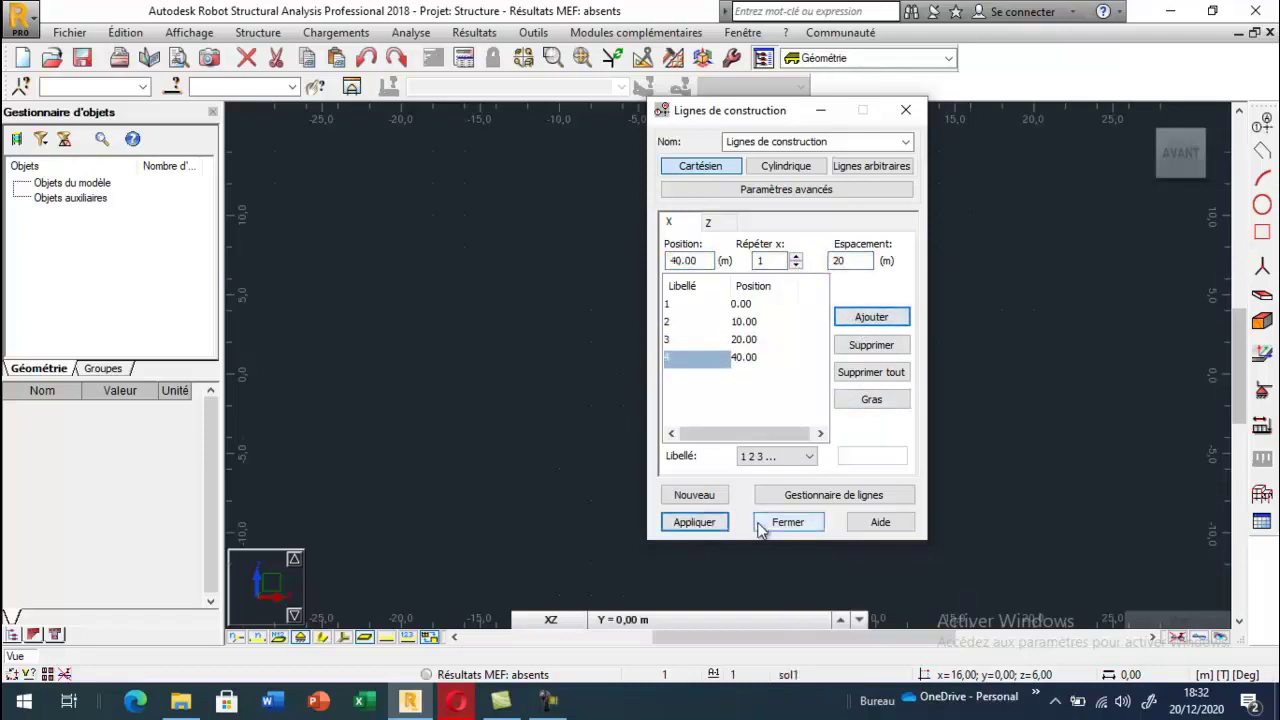
Add Z construction lines at 0, 10 and 20 m, labelled by value (Valeur)
click(709, 222)
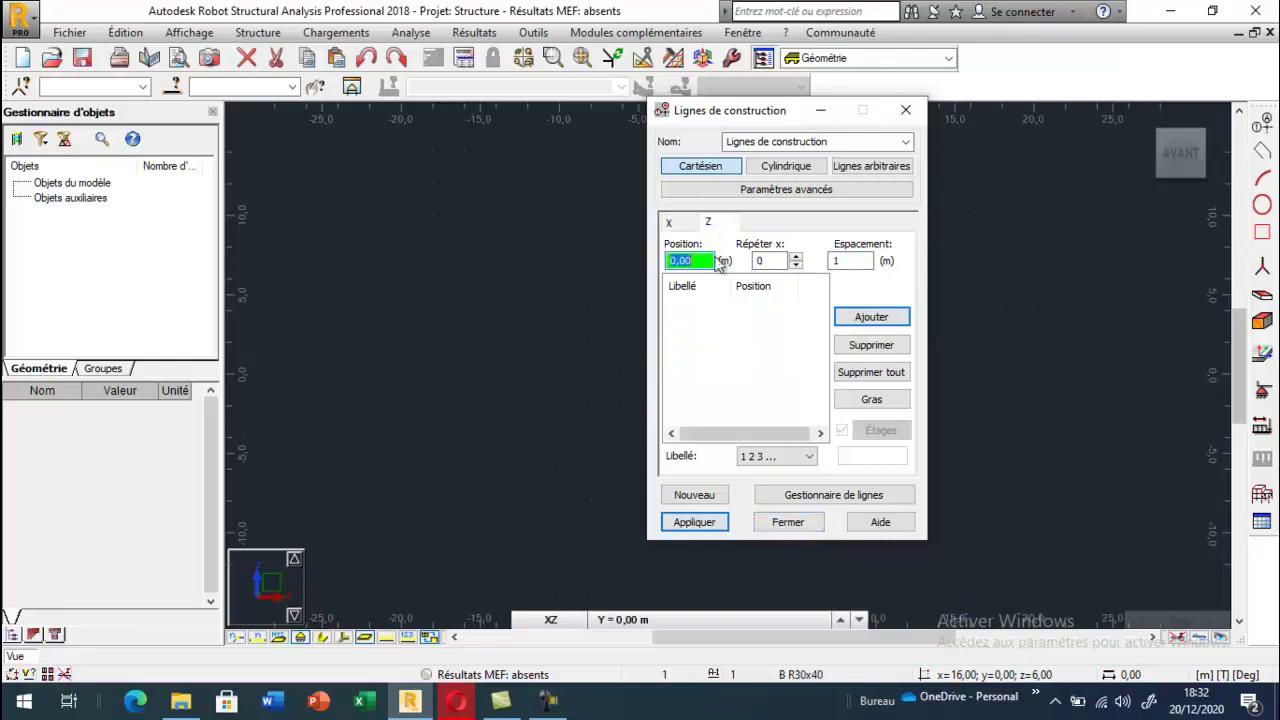
click(797, 256)
click(850, 261)
text(0)
click(808, 456)
click(795, 497)
click(871, 317)
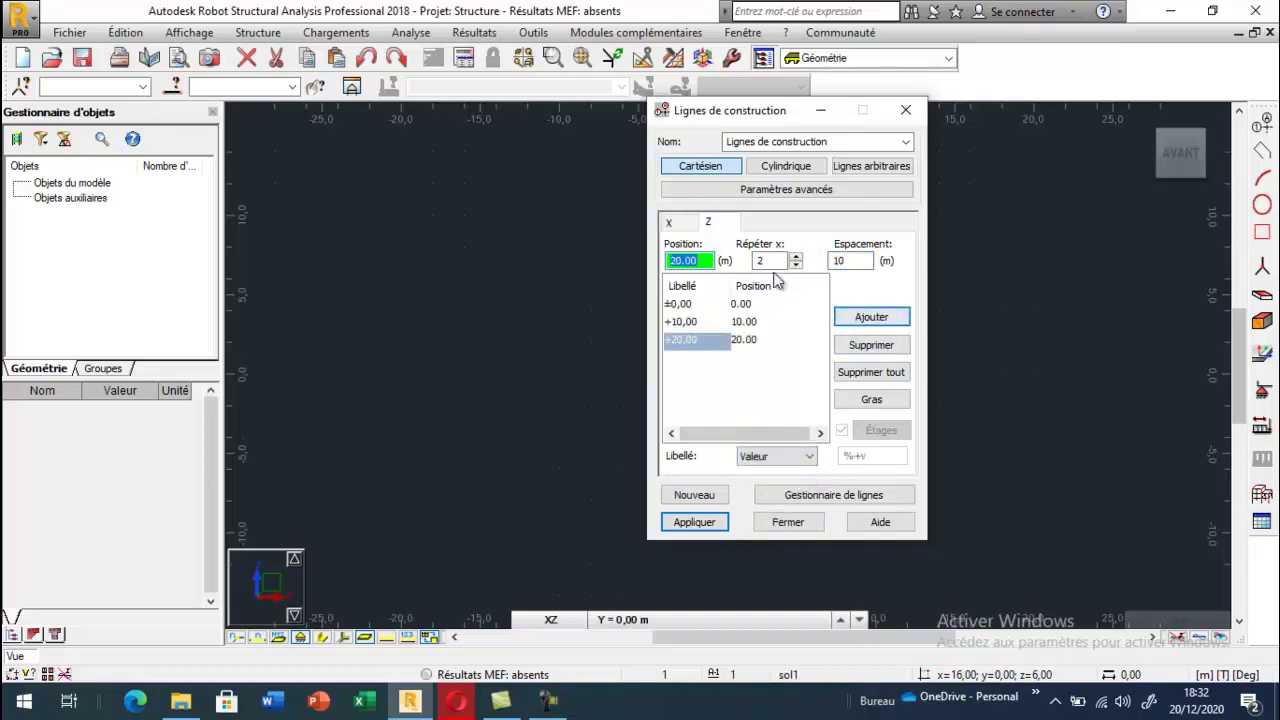
Add one more Z construction line at 21 m, apply the axes and close their definition
click(797, 265)
click(850, 261)
text(1)
click(871, 317)
click(694, 522)
click(787, 522)
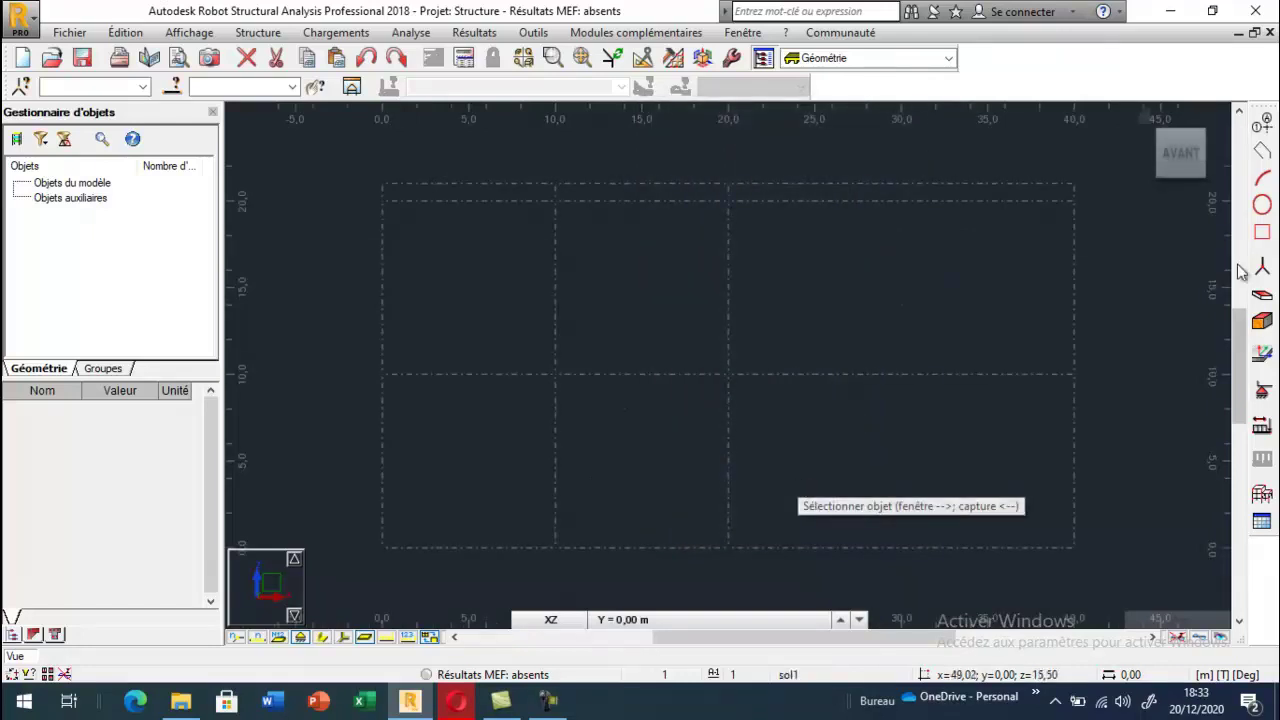
Draw a 20 x 20 m rectangular panel by three points through (0; 20), (0; 0) and (20; 0)
click(1262, 231)
drag(722, 112, 89, 103)
click(130, 257)
click(167, 281)
click(160, 237)
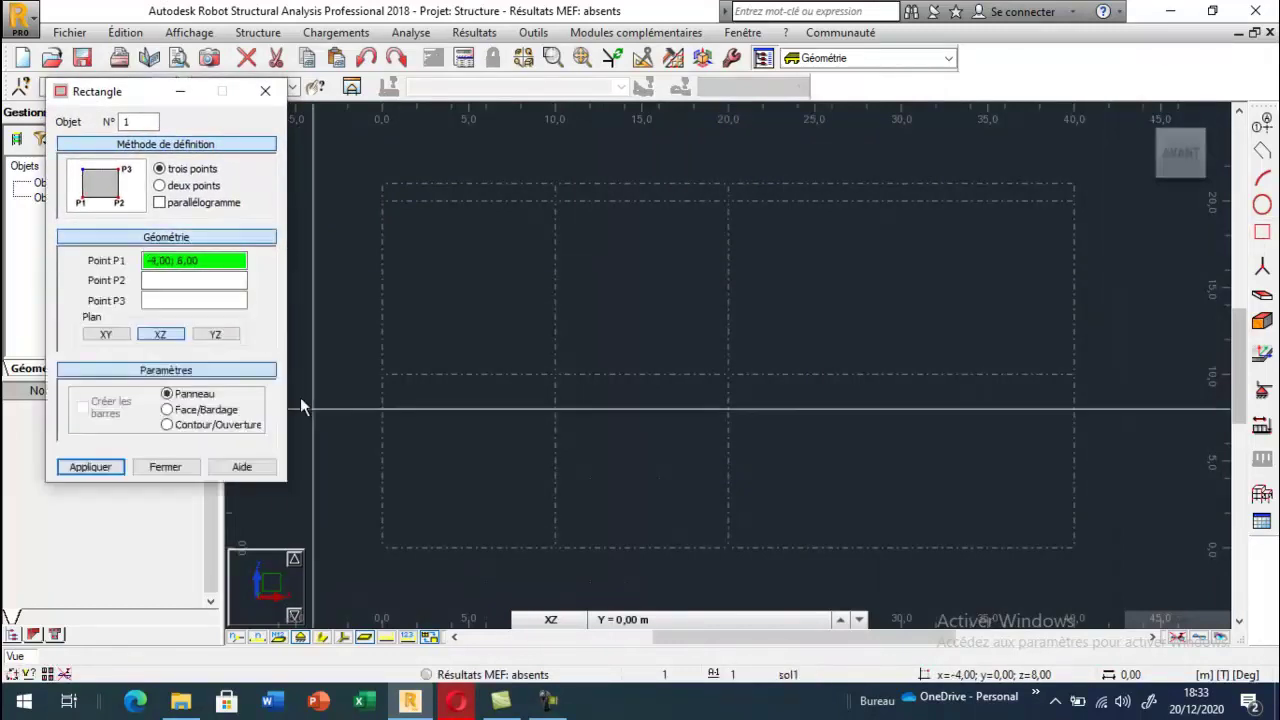
click(384, 211)
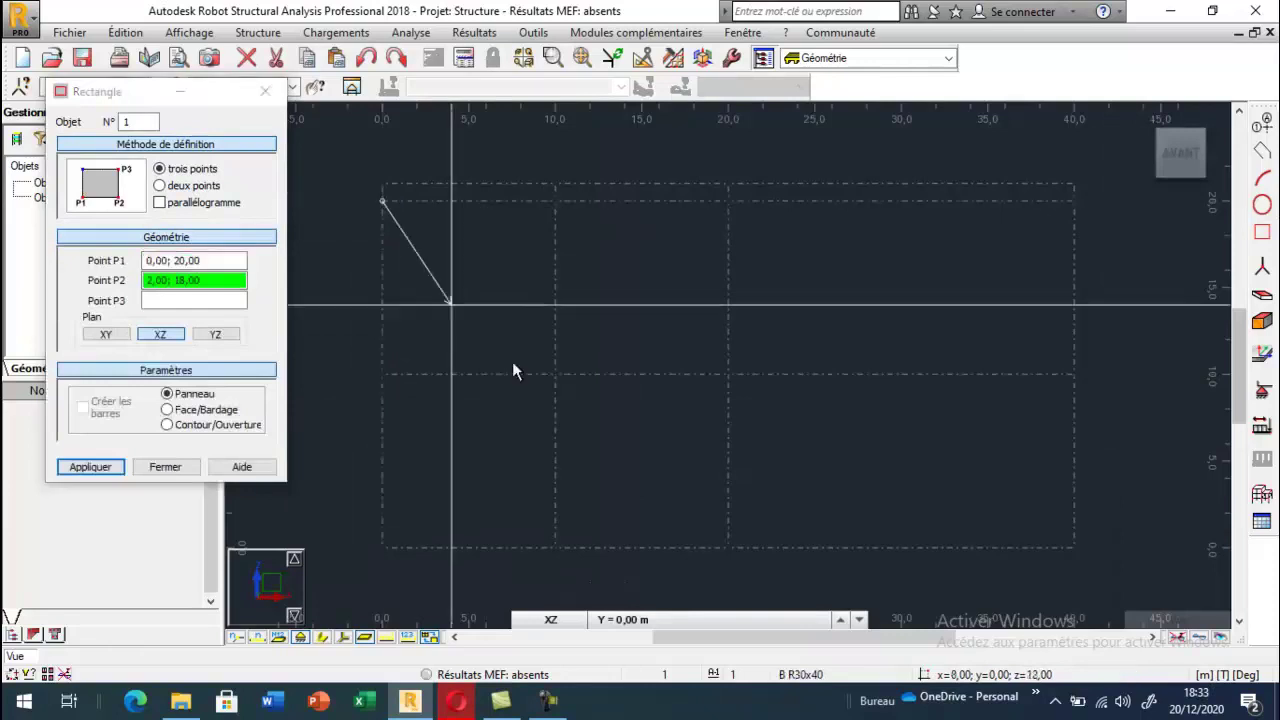
click(390, 546)
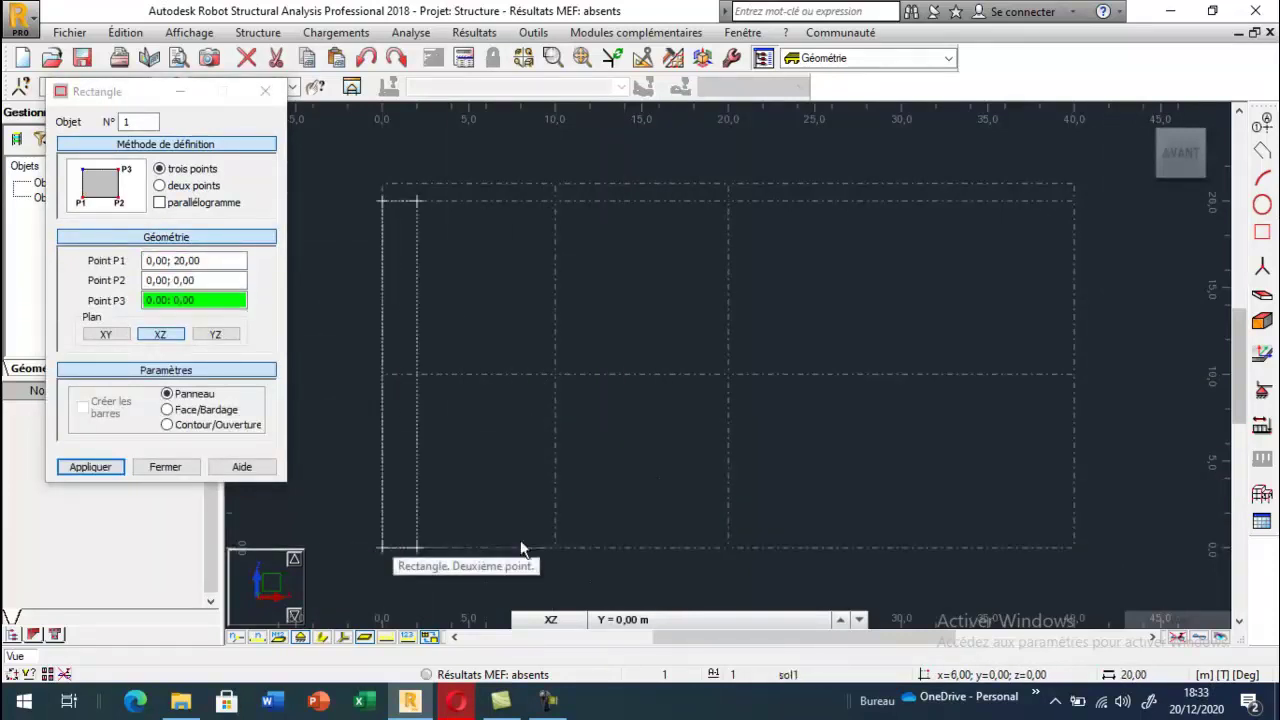
click(716, 538)
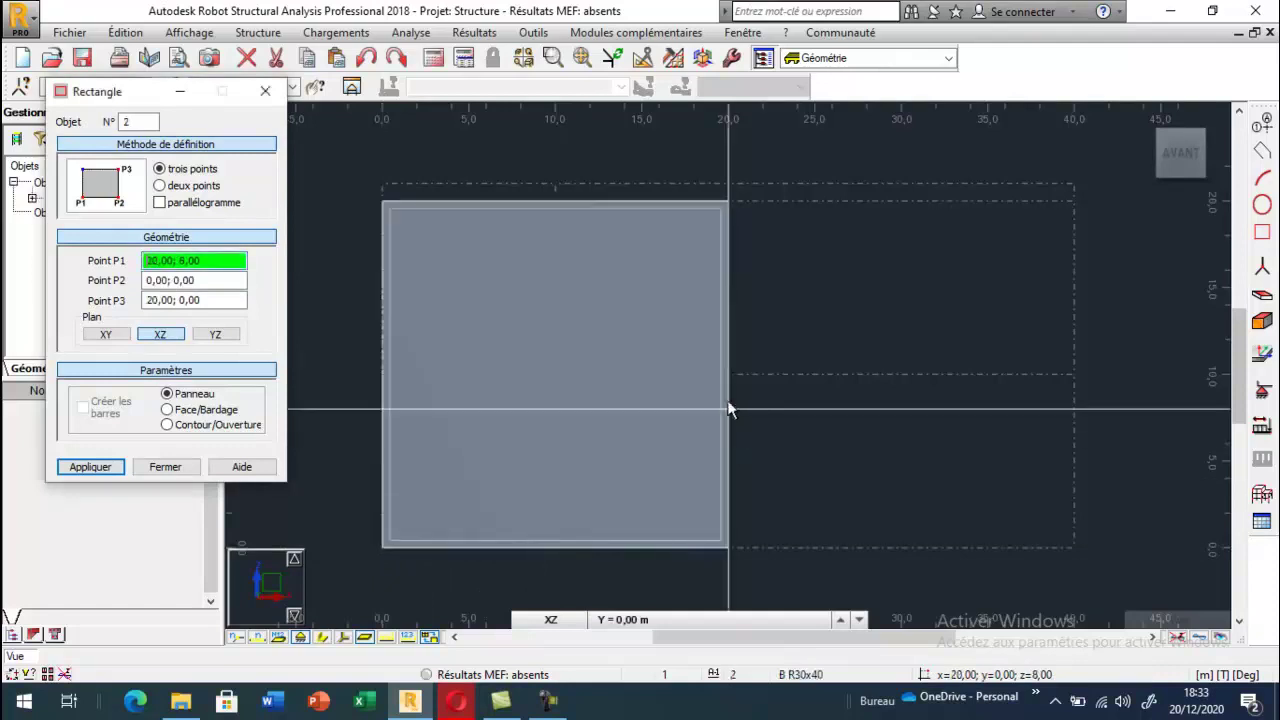
Draw an adjoining rectangular panel through (20; 10), (40; 10) and (40; 0), and end the Rectangle command
click(728, 375)
click(1086, 390)
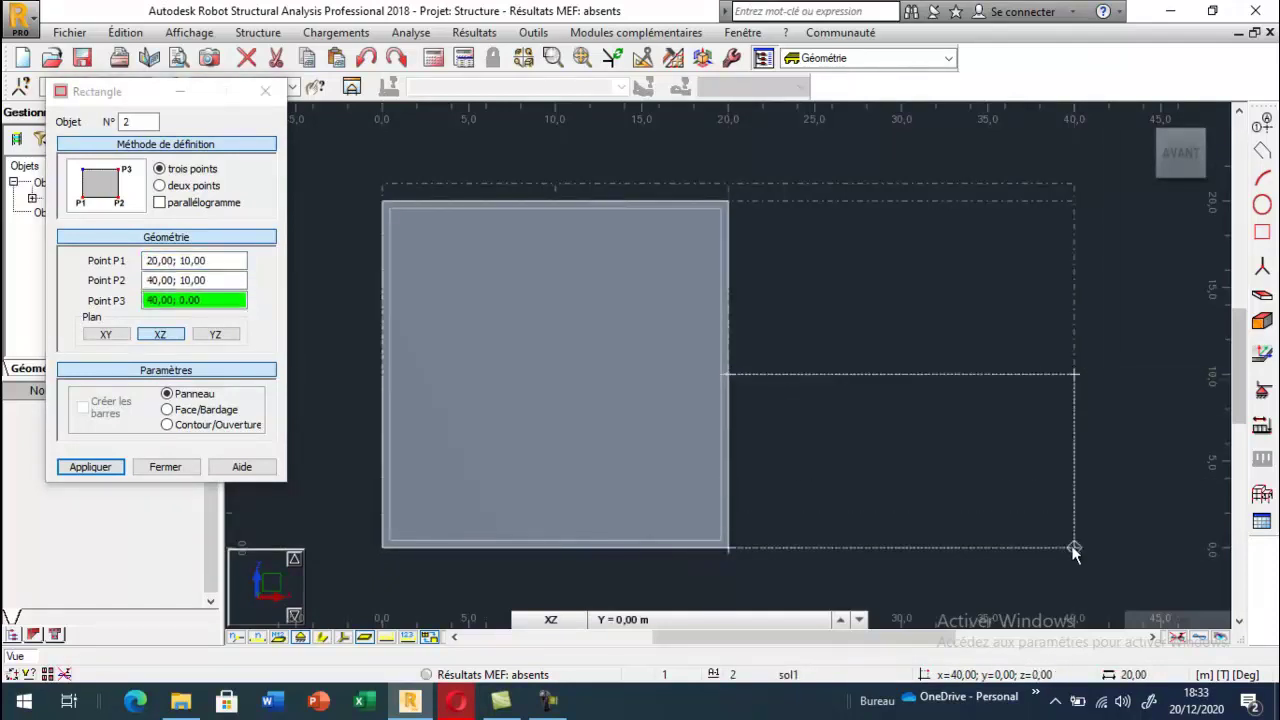
click(1071, 545)
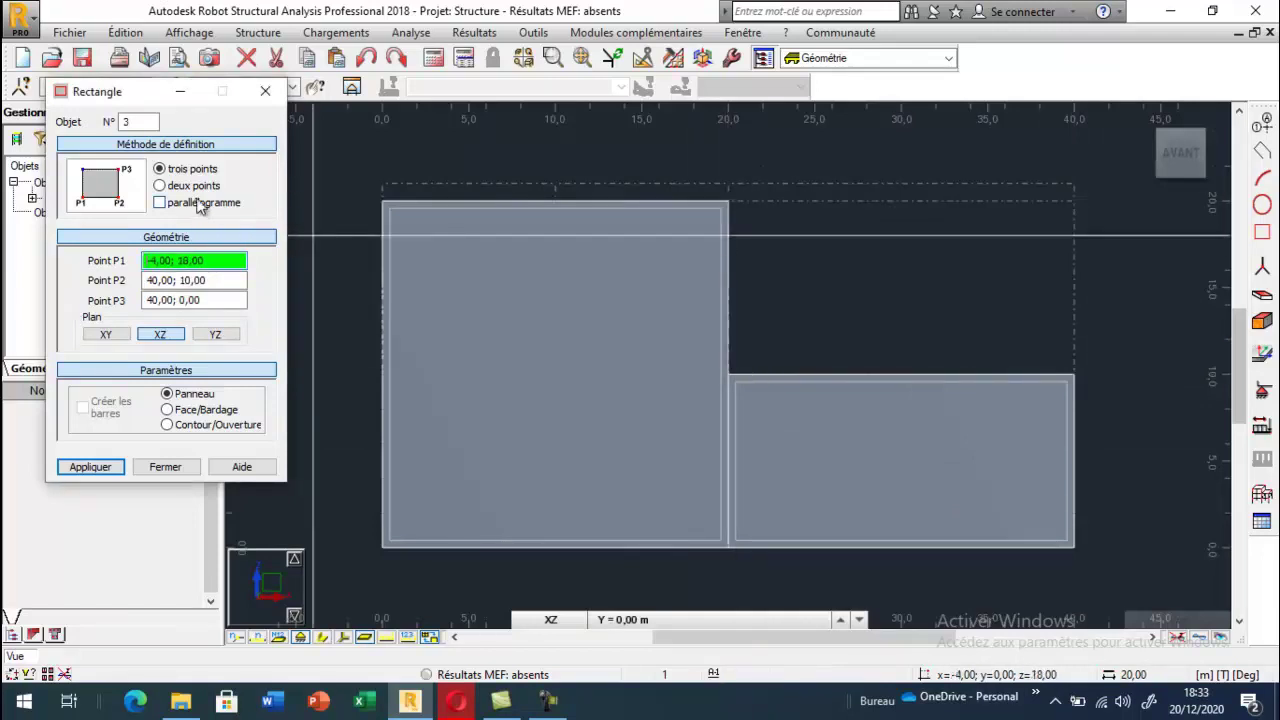
click(265, 91)
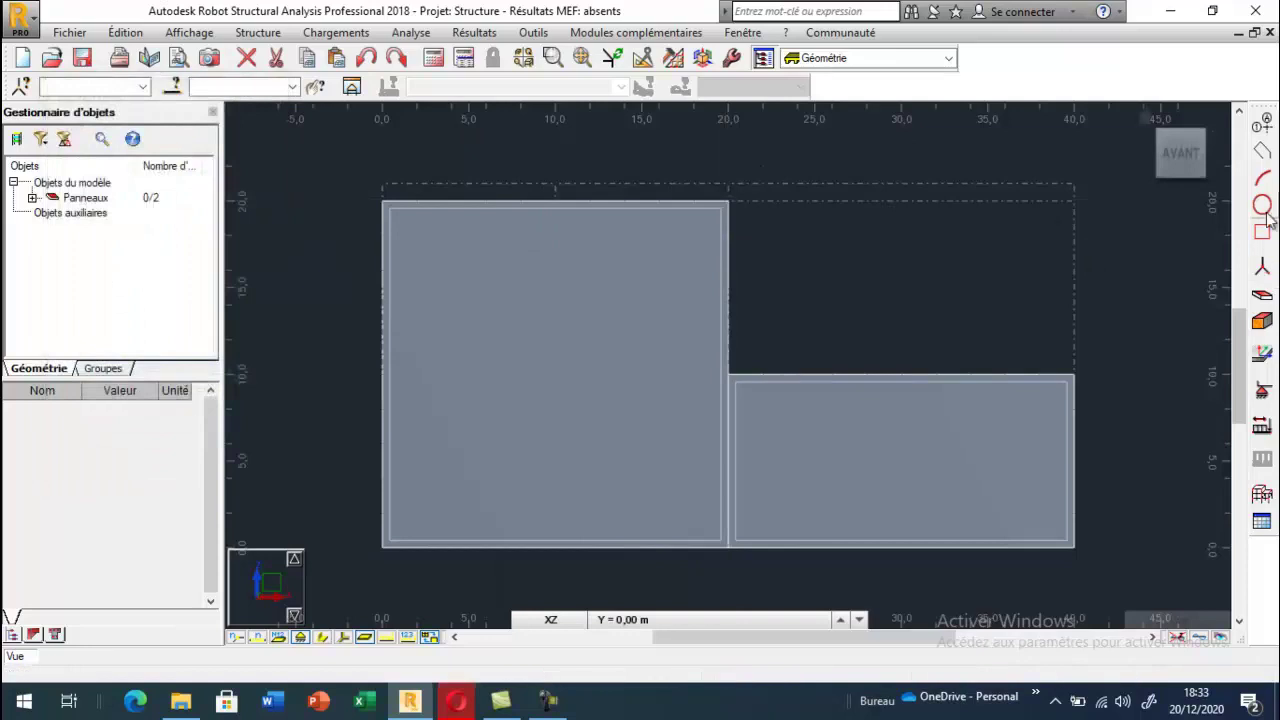
Draw a triangular slope panel as a closed contour with vertices (20; 20), (40; 10) and (20; 10)
click(1262, 150)
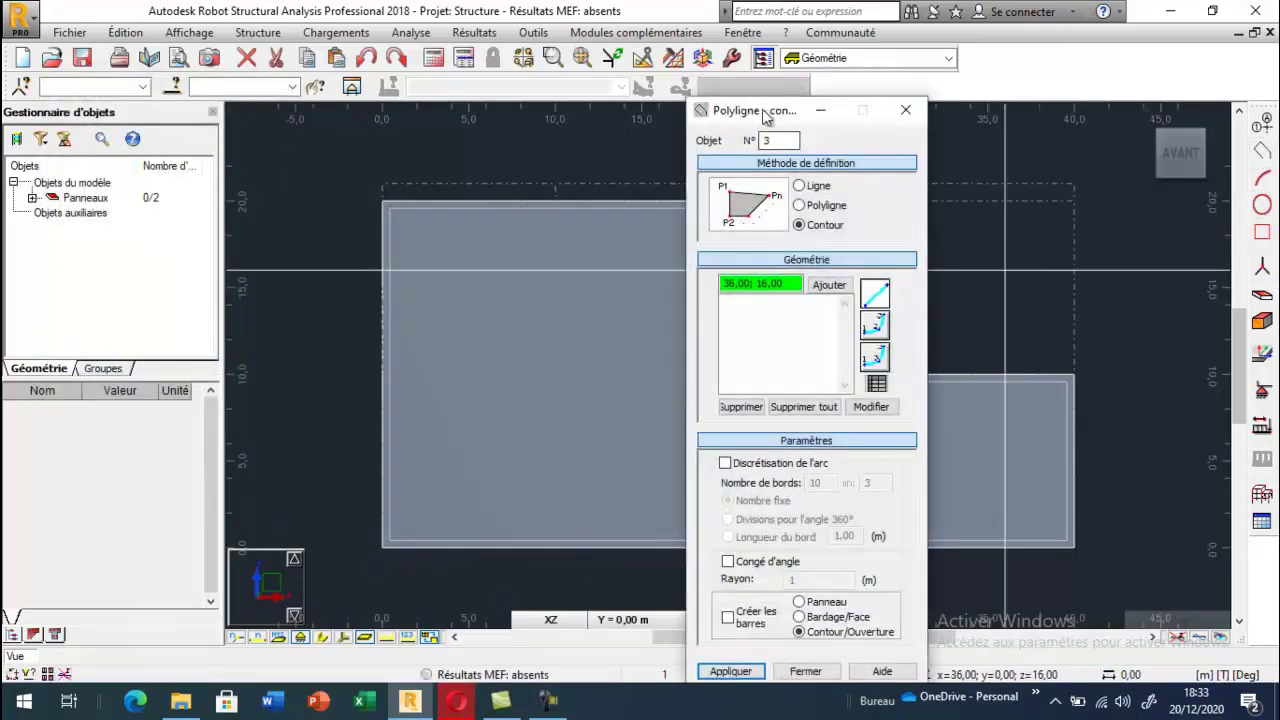
drag(765, 116, 193, 66)
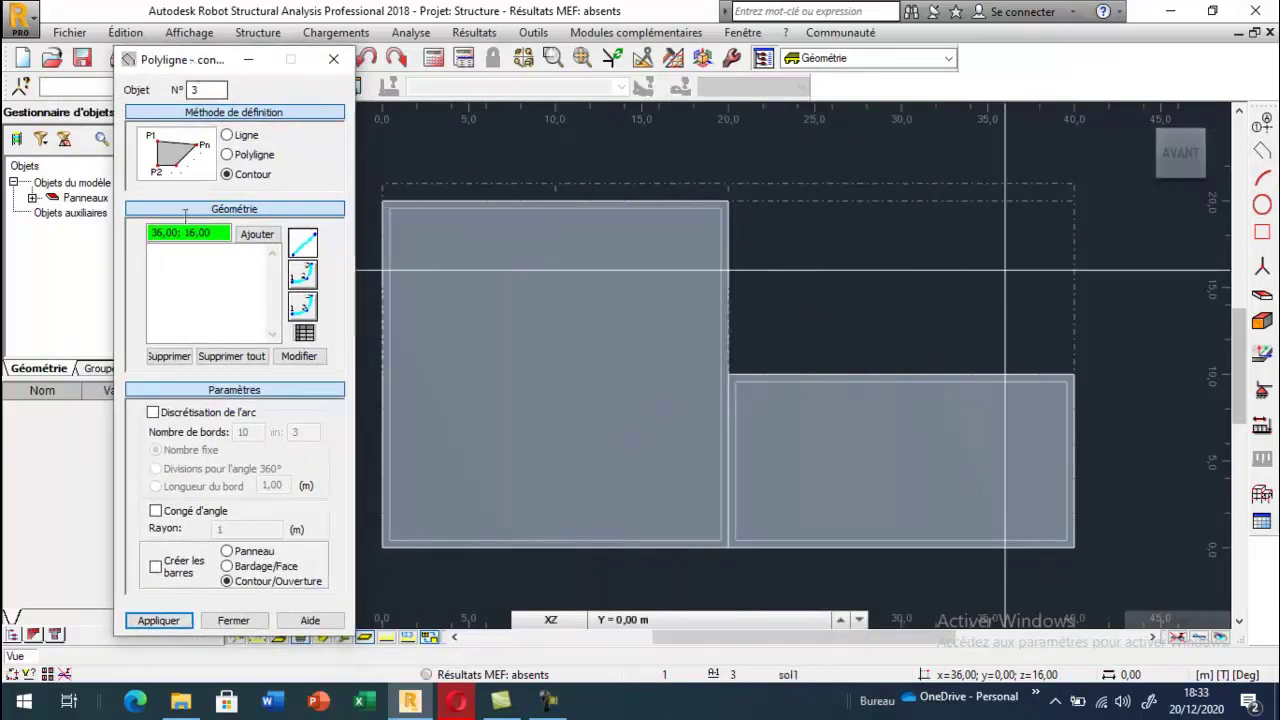
click(238, 553)
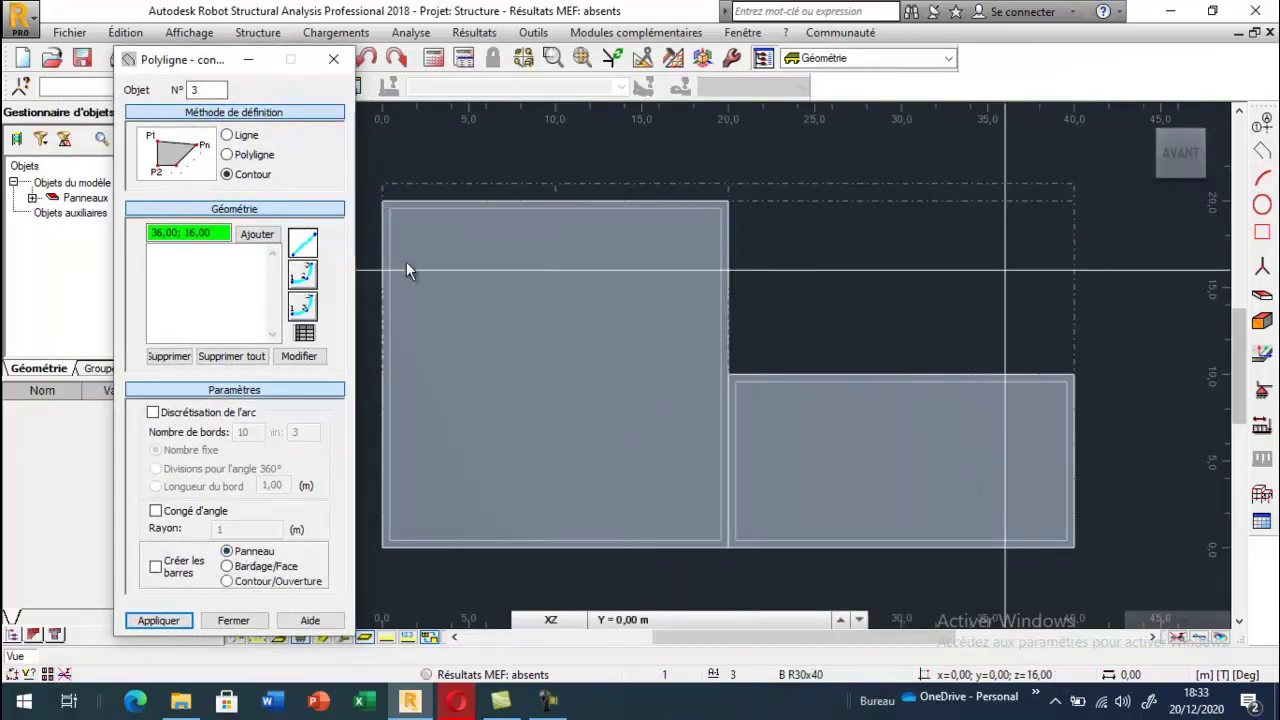
click(729, 204)
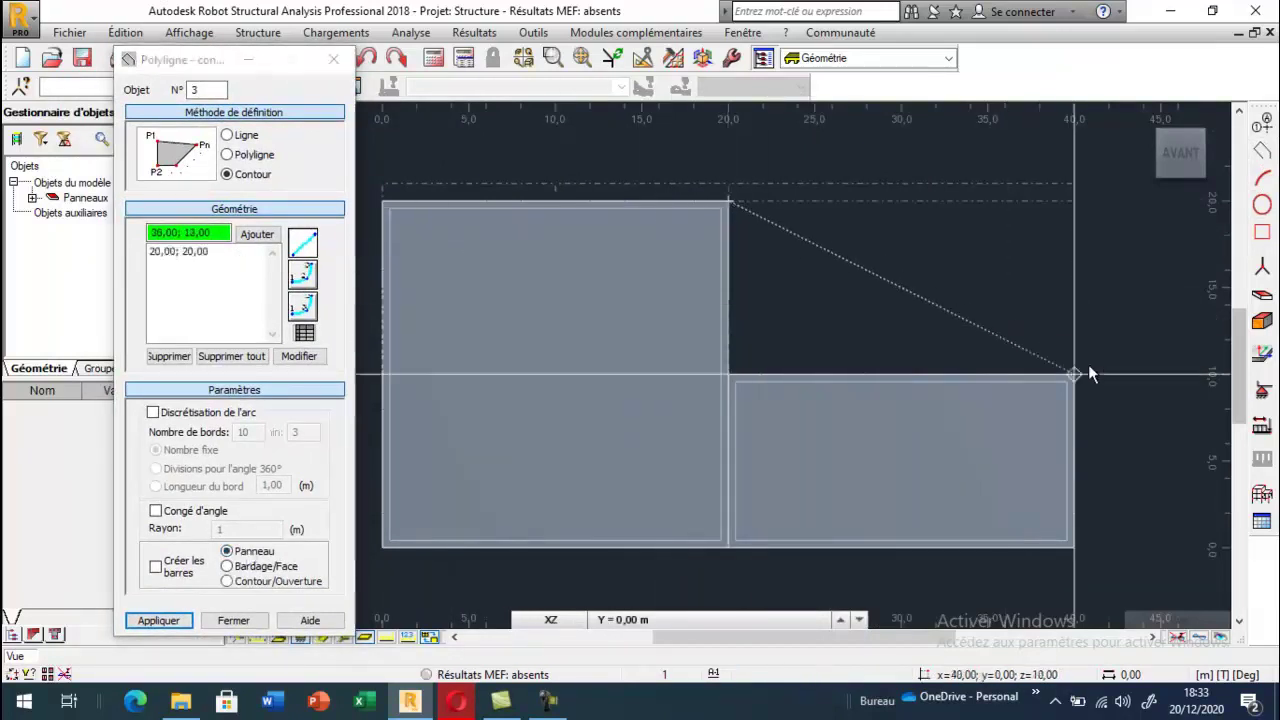
click(1075, 377)
click(729, 376)
click(725, 203)
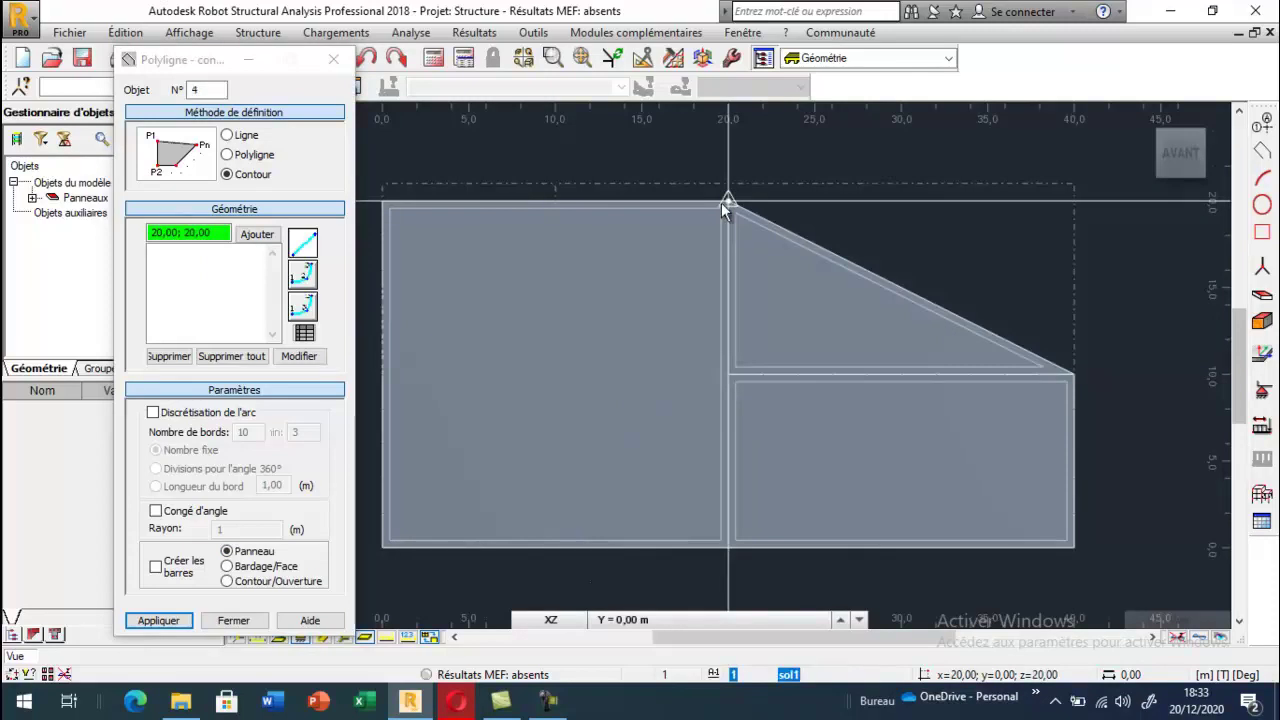
key(Escape)
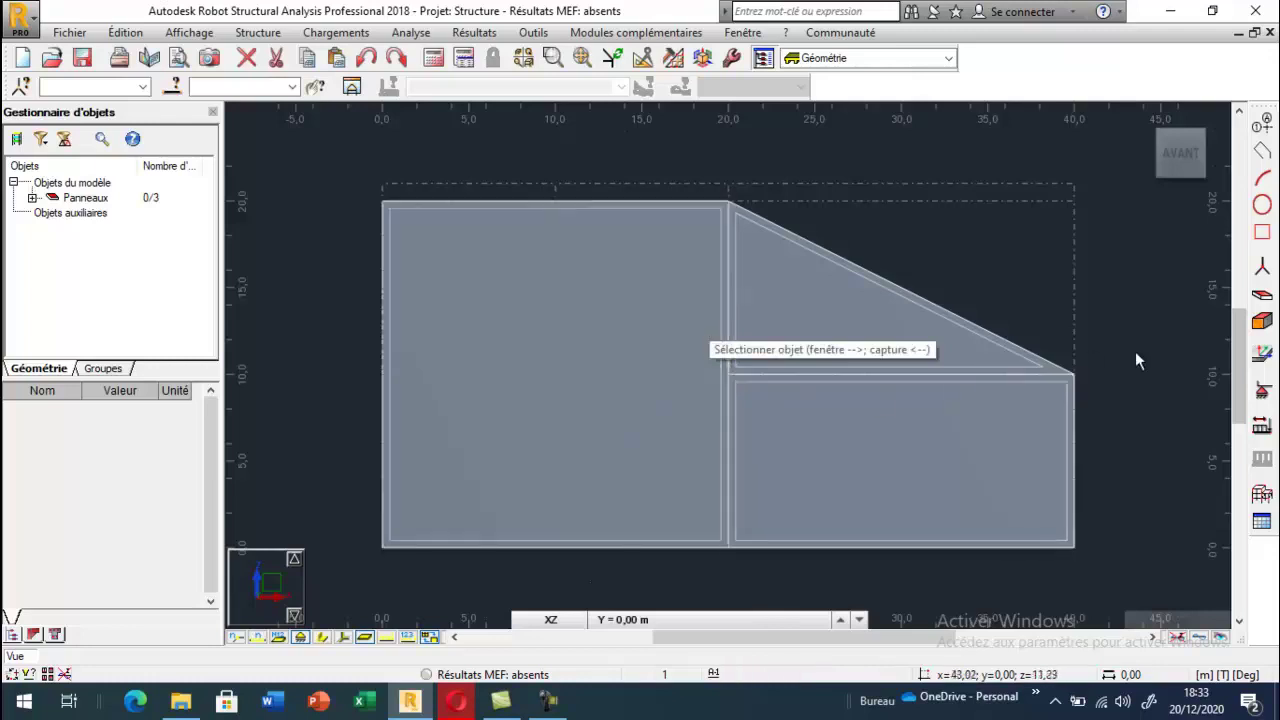
click(1261, 233)
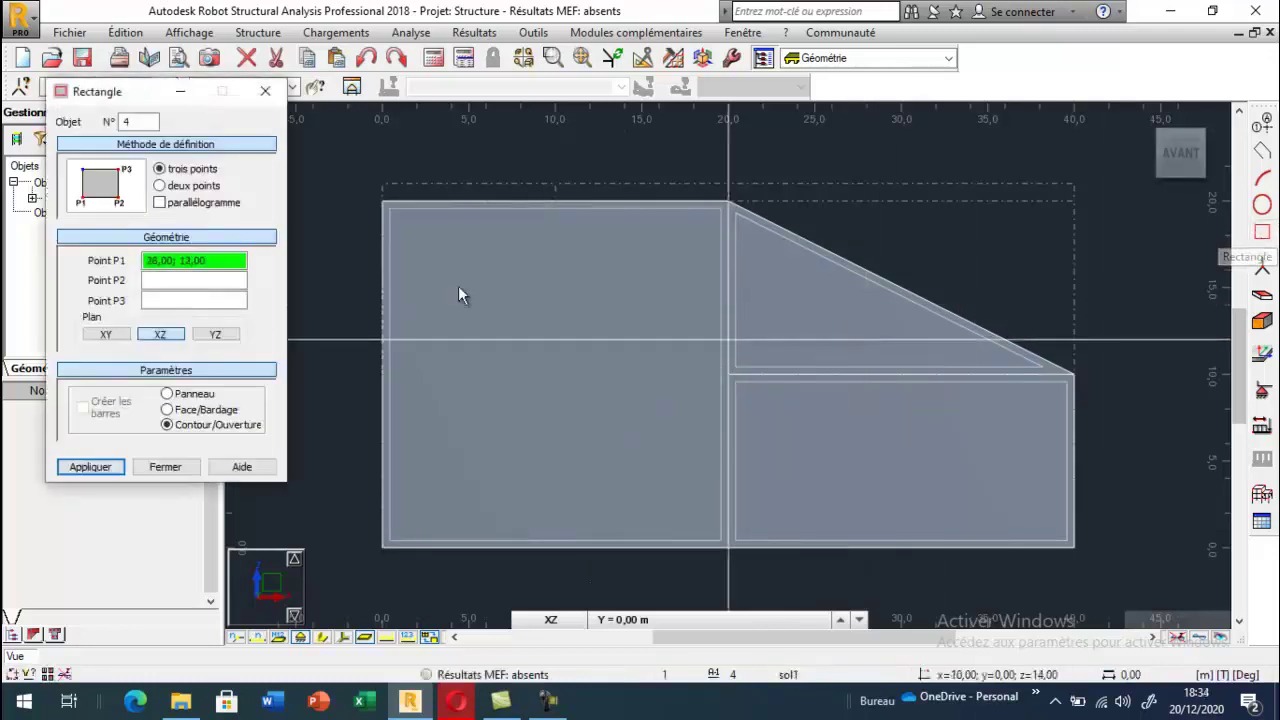
click(555, 184)
click(727, 184)
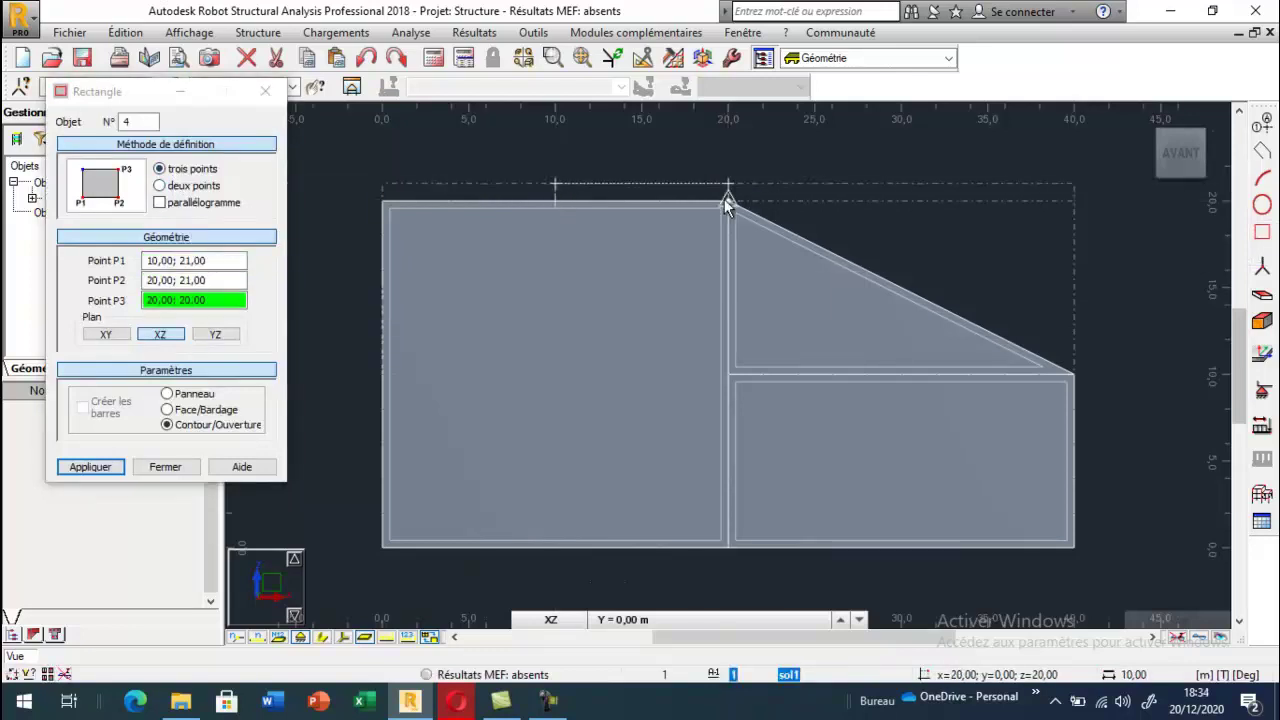
click(727, 201)
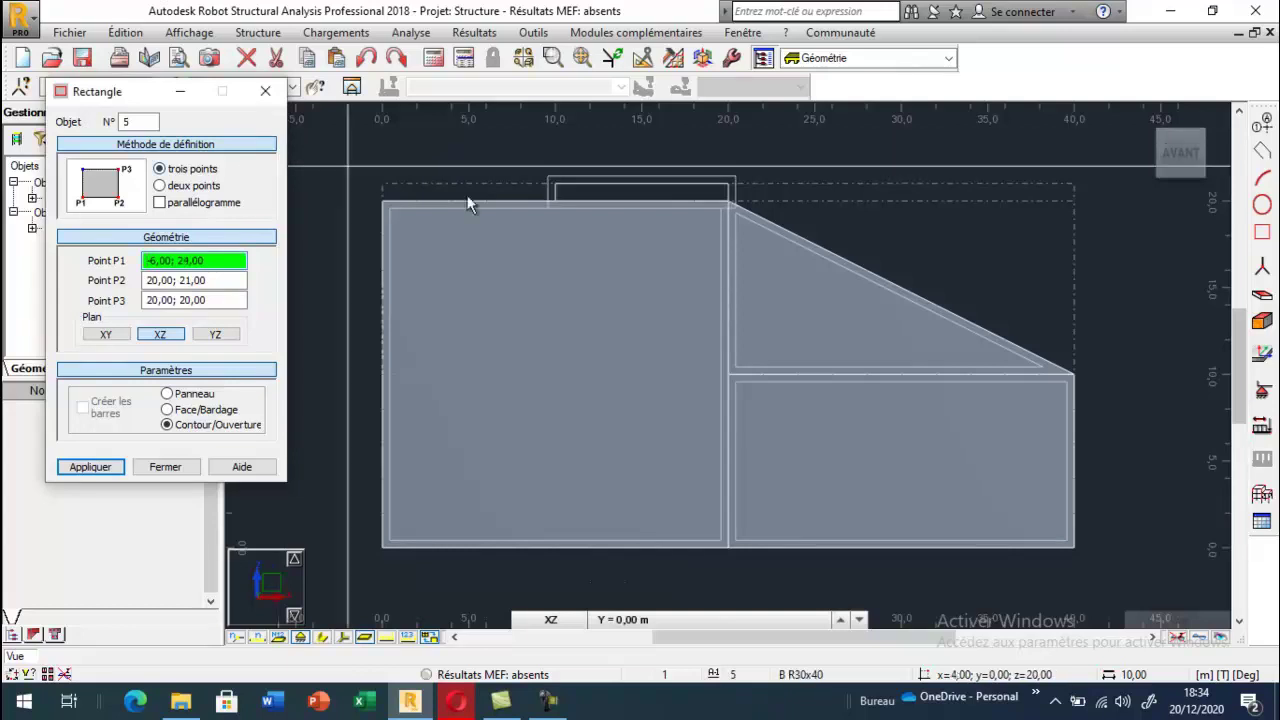
key(Escape)
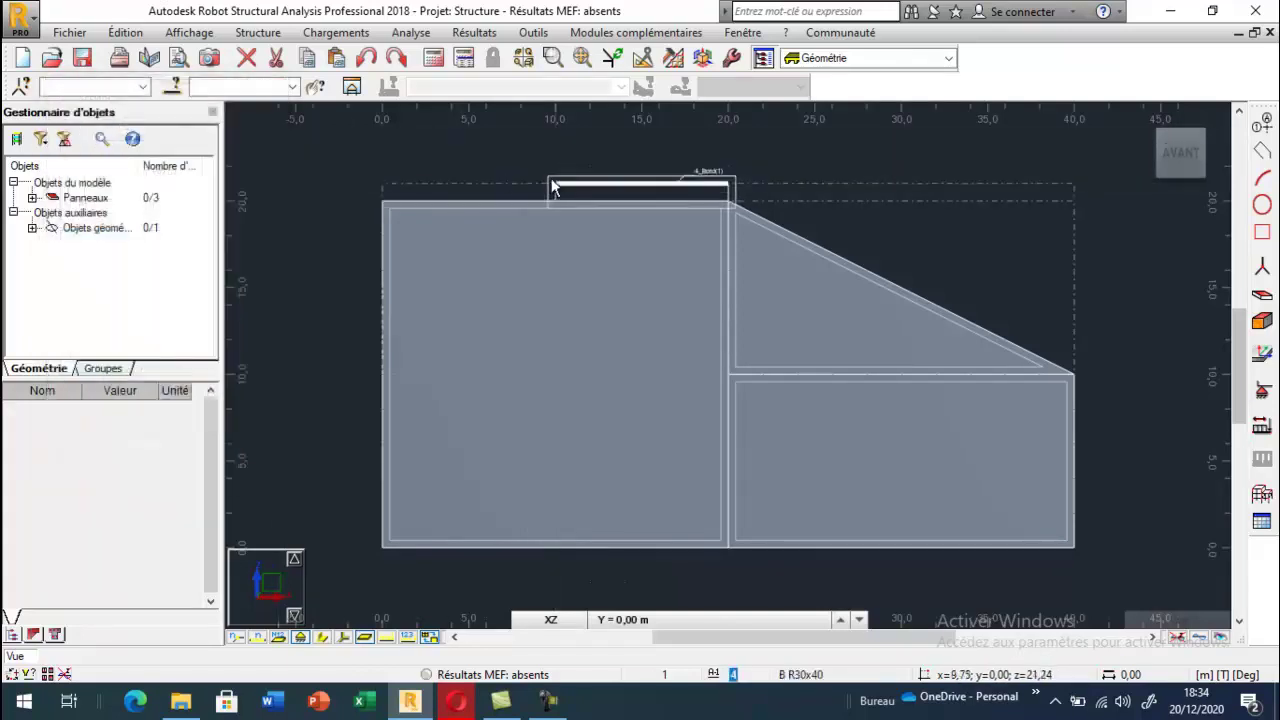
click(555, 190)
key(Delete)
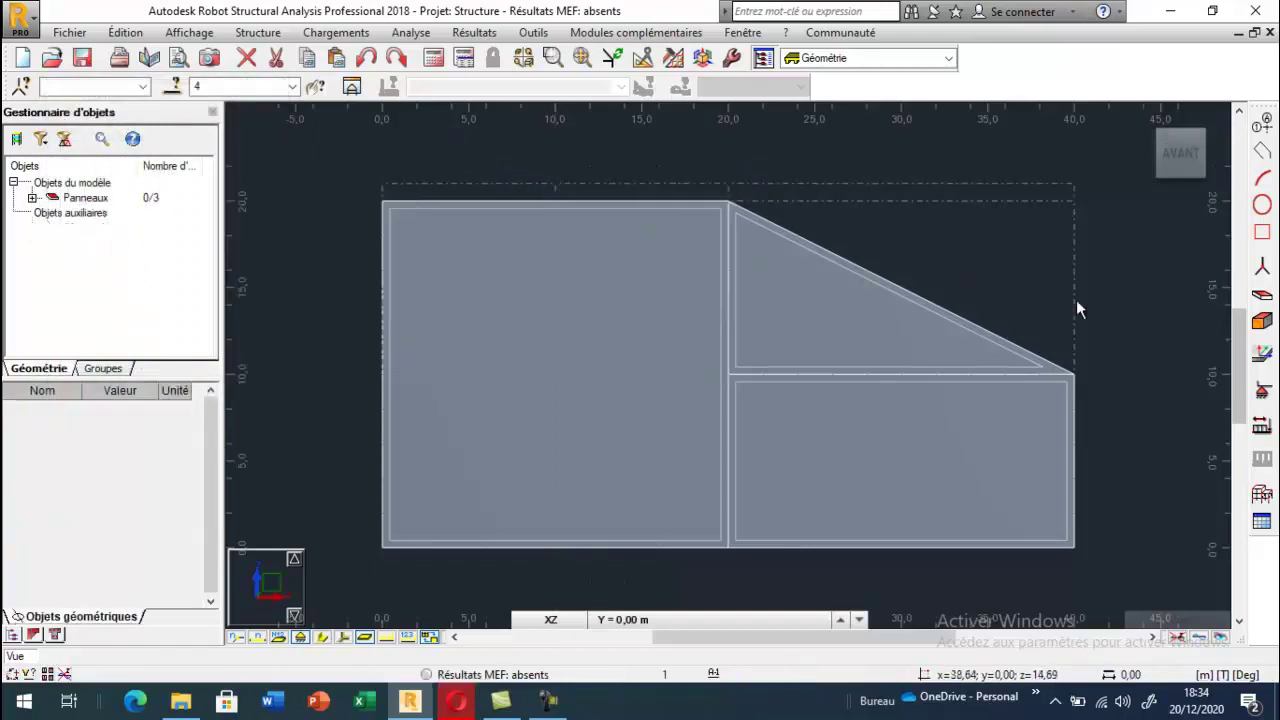
Draw a 10 x 1 m rectangular footing panel on the upper soil surface through (20; 21), (10; 21) and (10; 20), and end the Rectangle command
click(1262, 232)
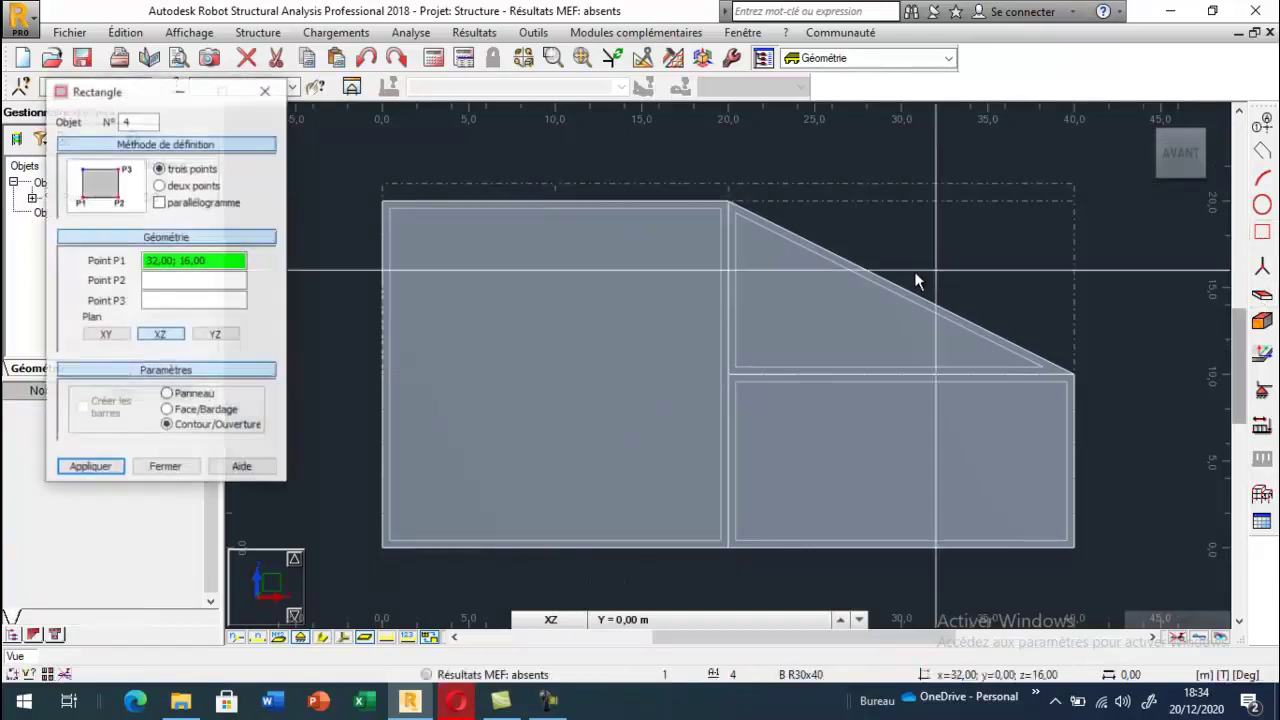
click(185, 395)
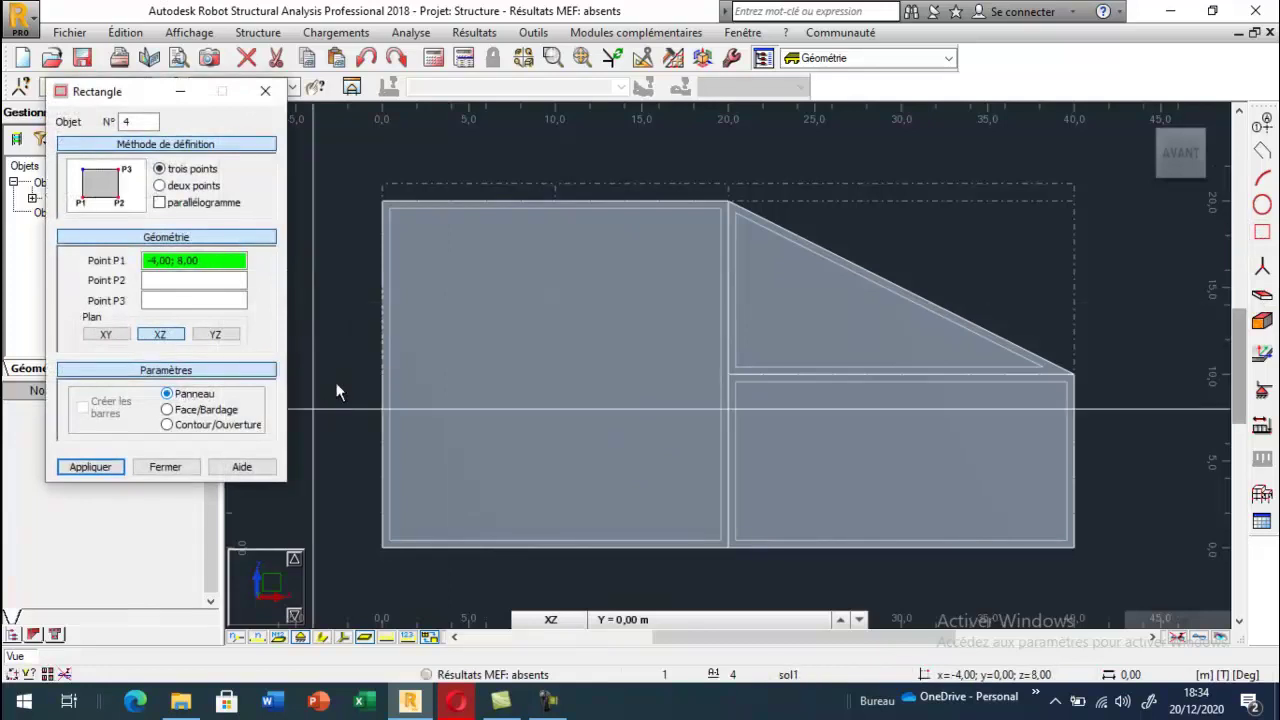
click(728, 185)
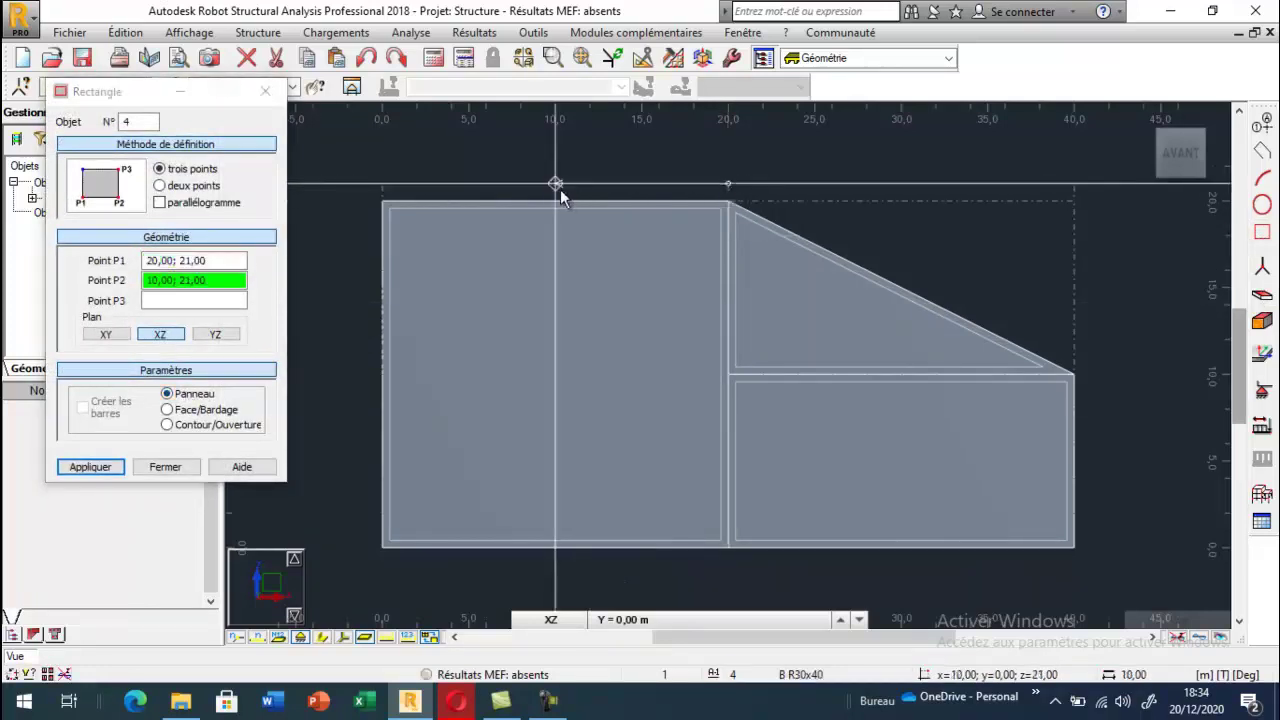
click(558, 195)
click(558, 201)
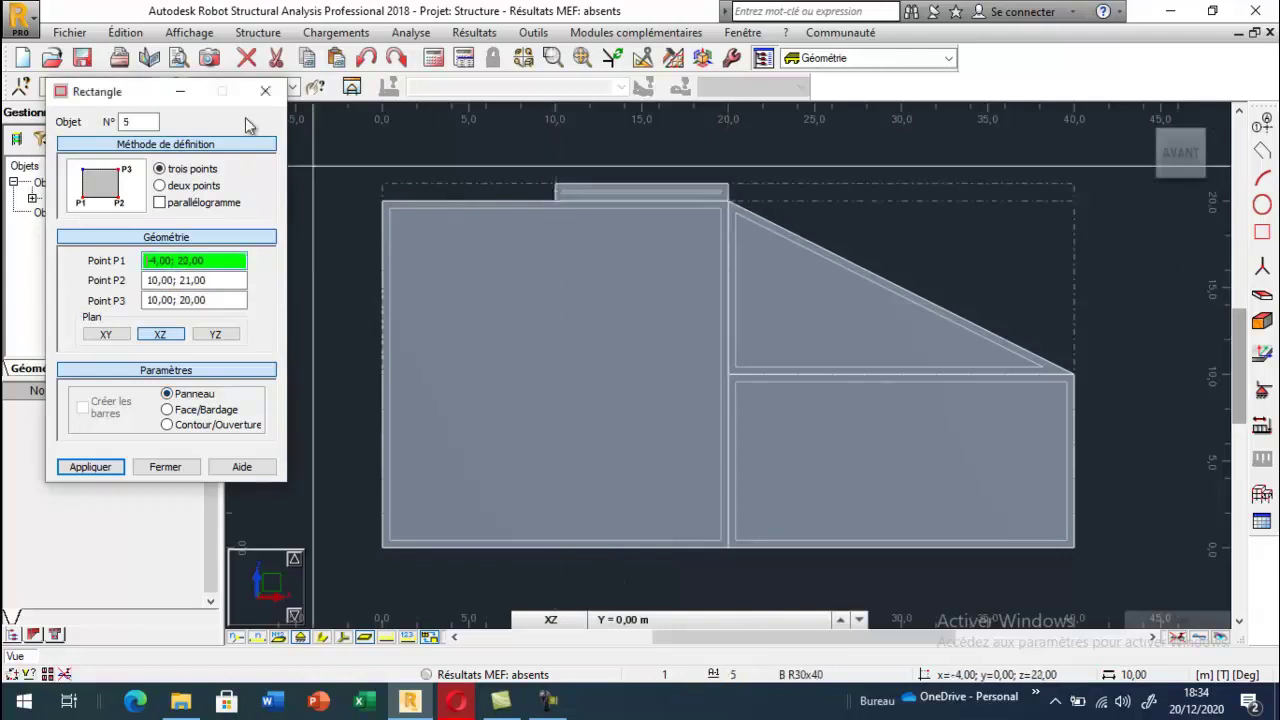
click(265, 91)
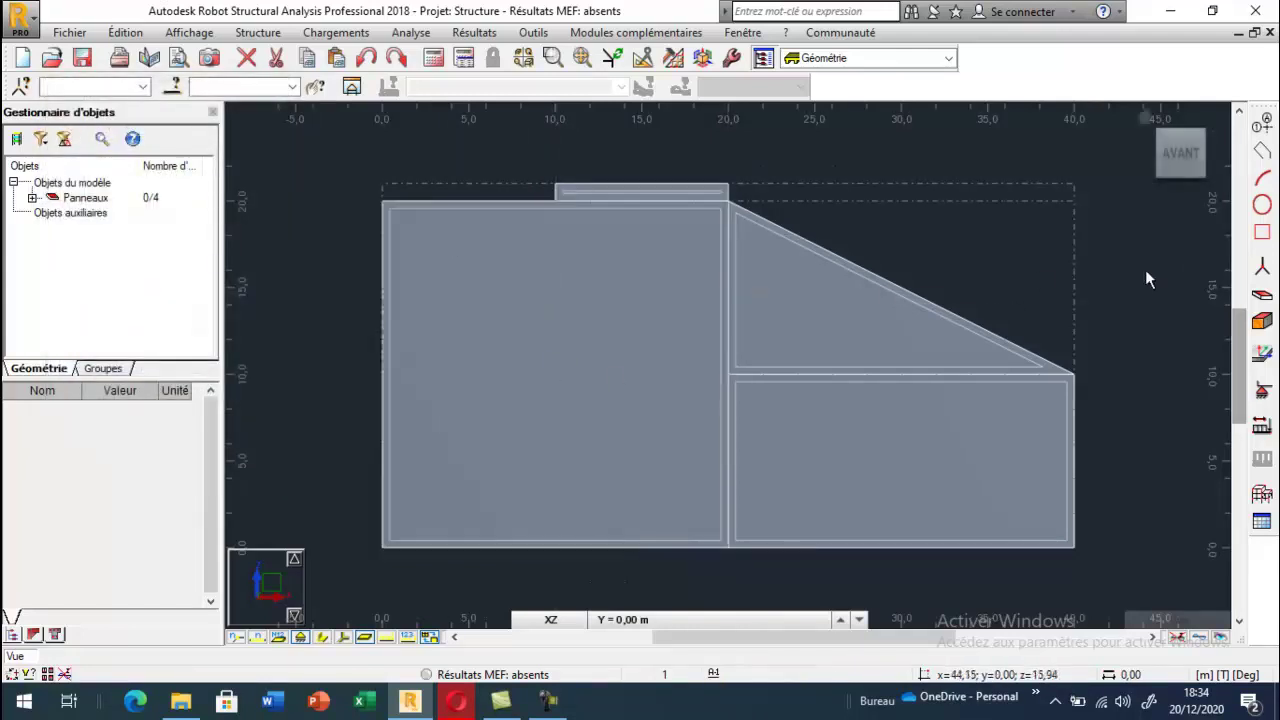
Define a new solid characteristic named "sol homogène" with a Young's modulus of 50 MPa and a unit weight of 1,7 T/m3
click(1262, 320)
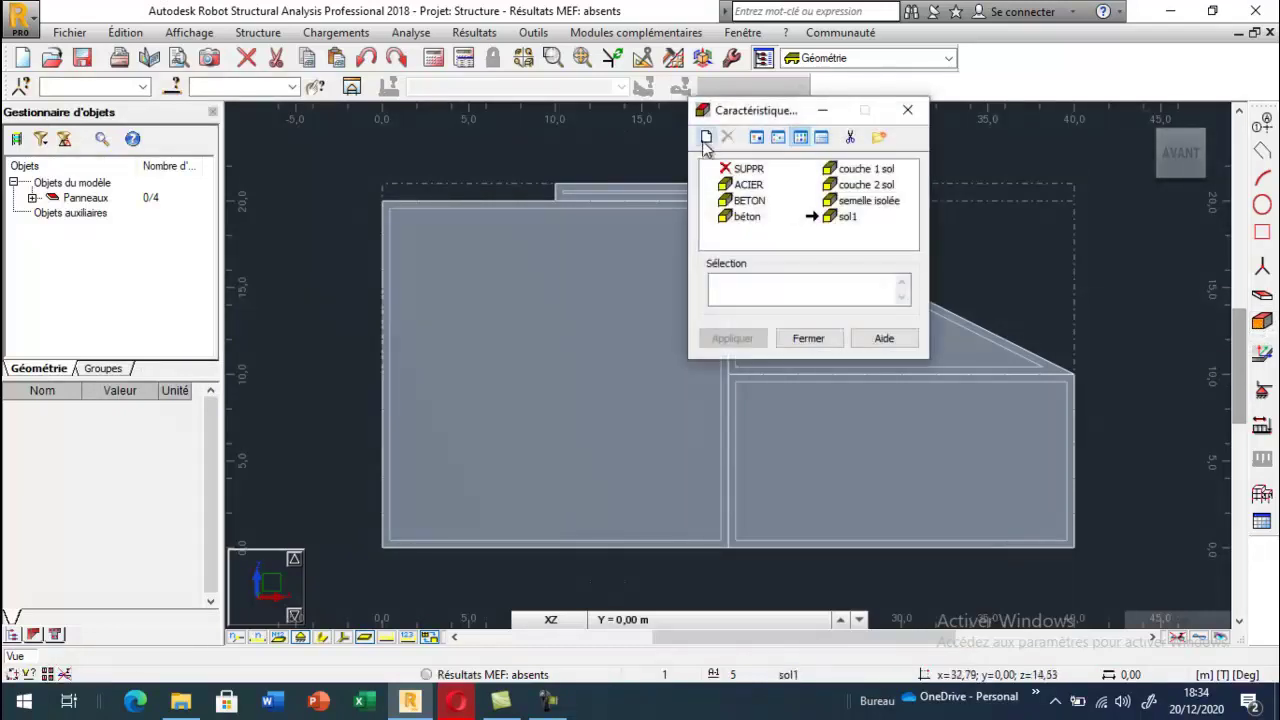
click(705, 137)
drag(1022, 226, 189, 185)
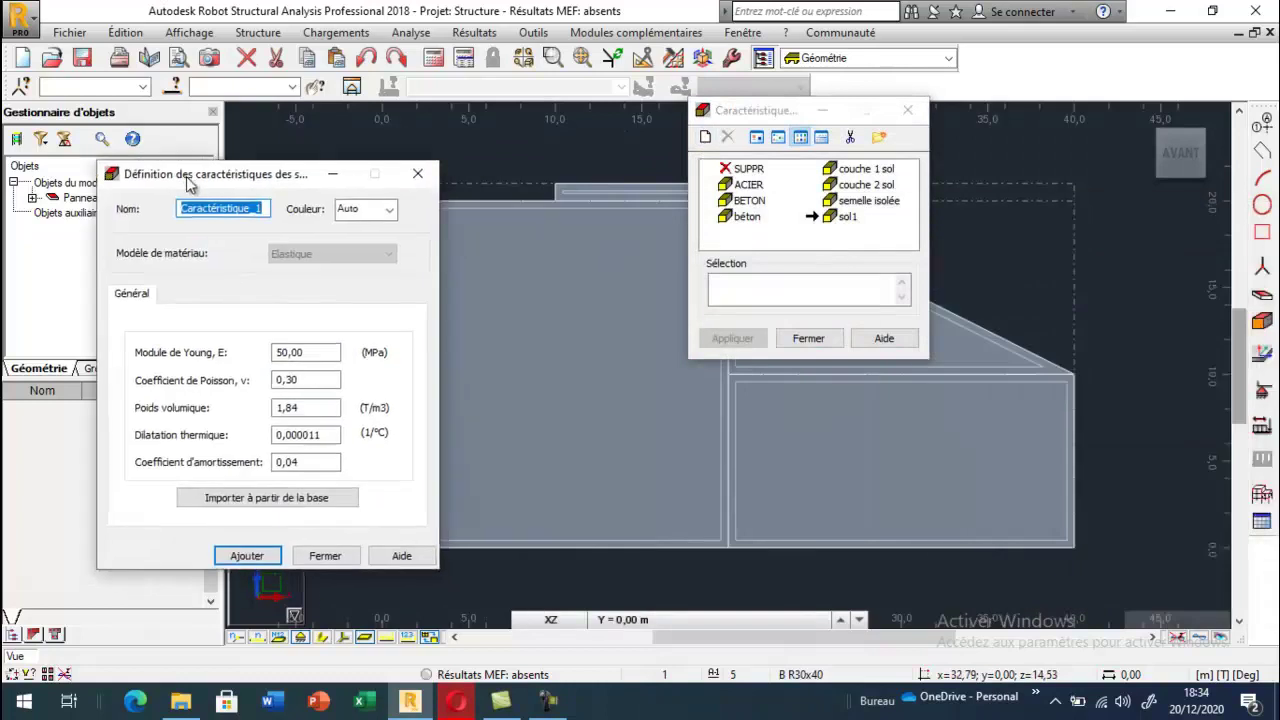
text(sol)
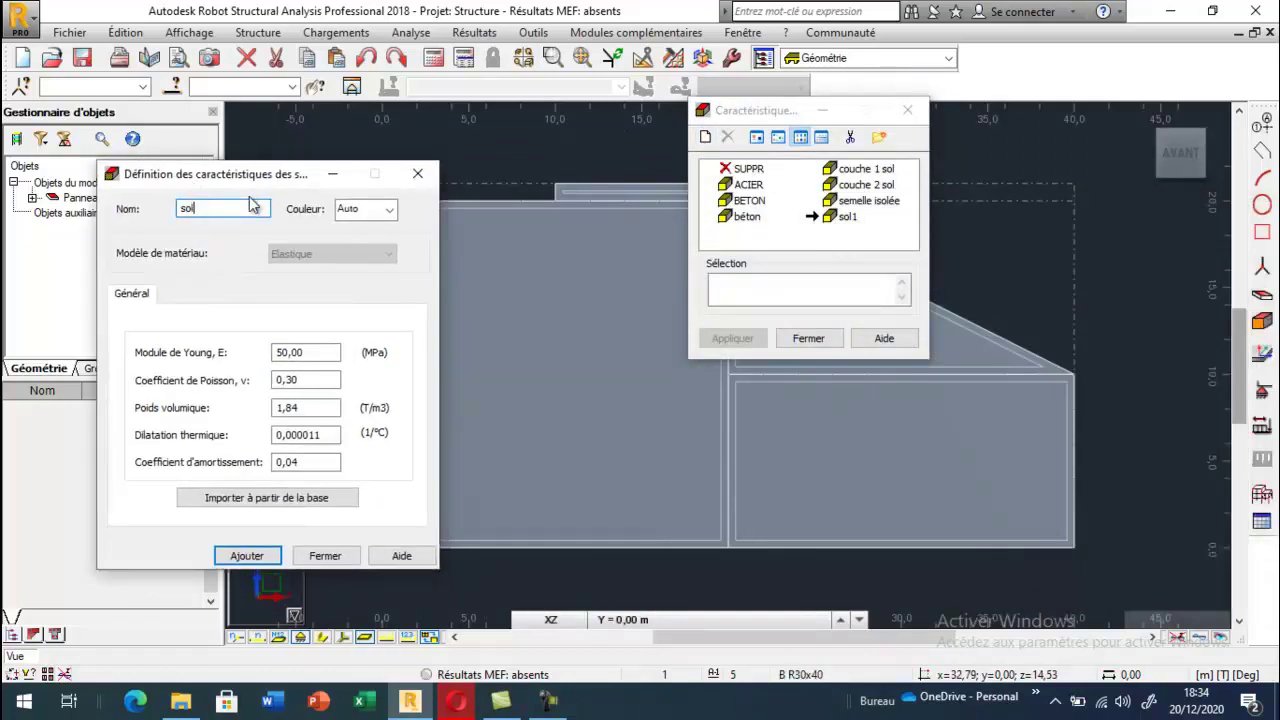
text( homo)
click(300, 352)
click(300, 380)
click(300, 352)
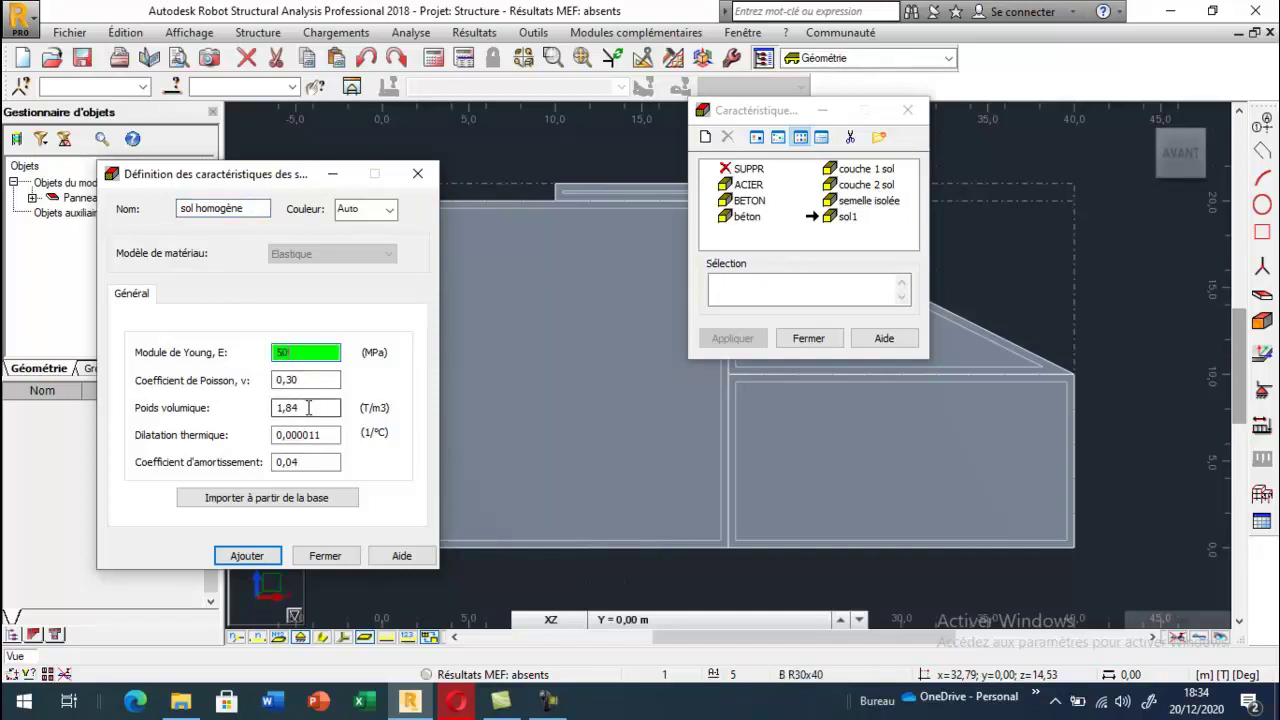
click(309, 407)
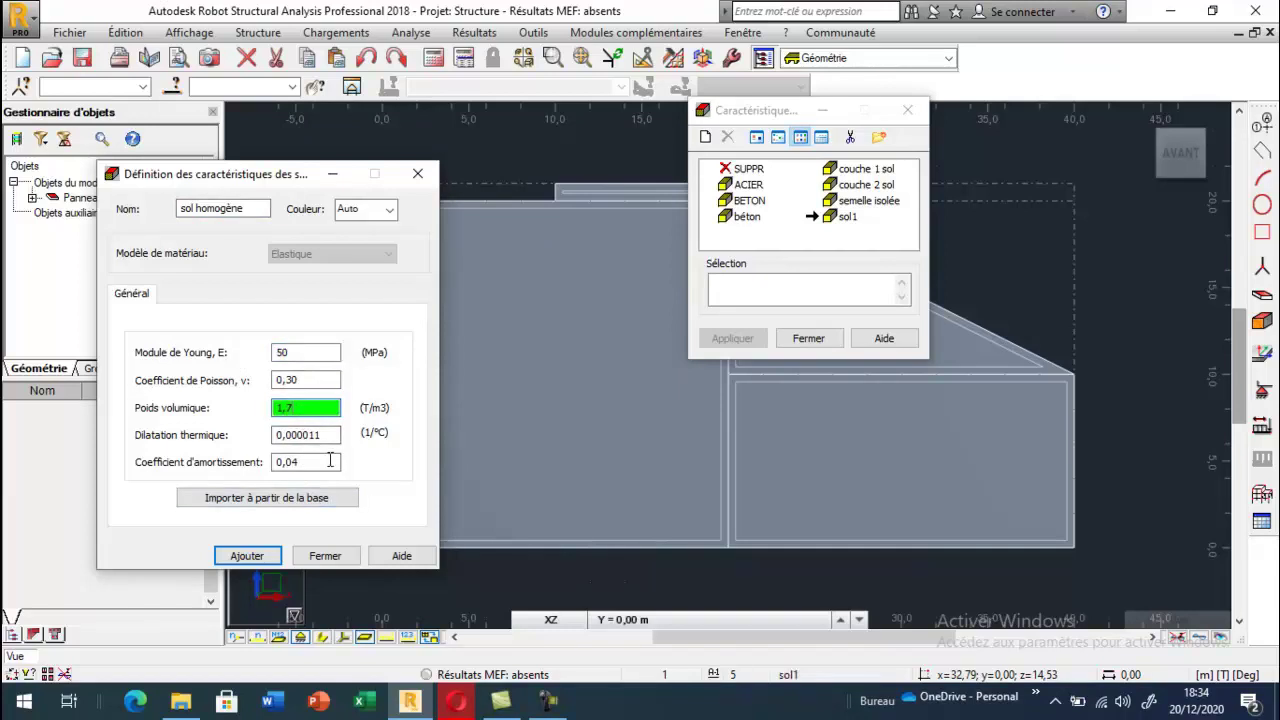
click(247, 556)
click(325, 556)
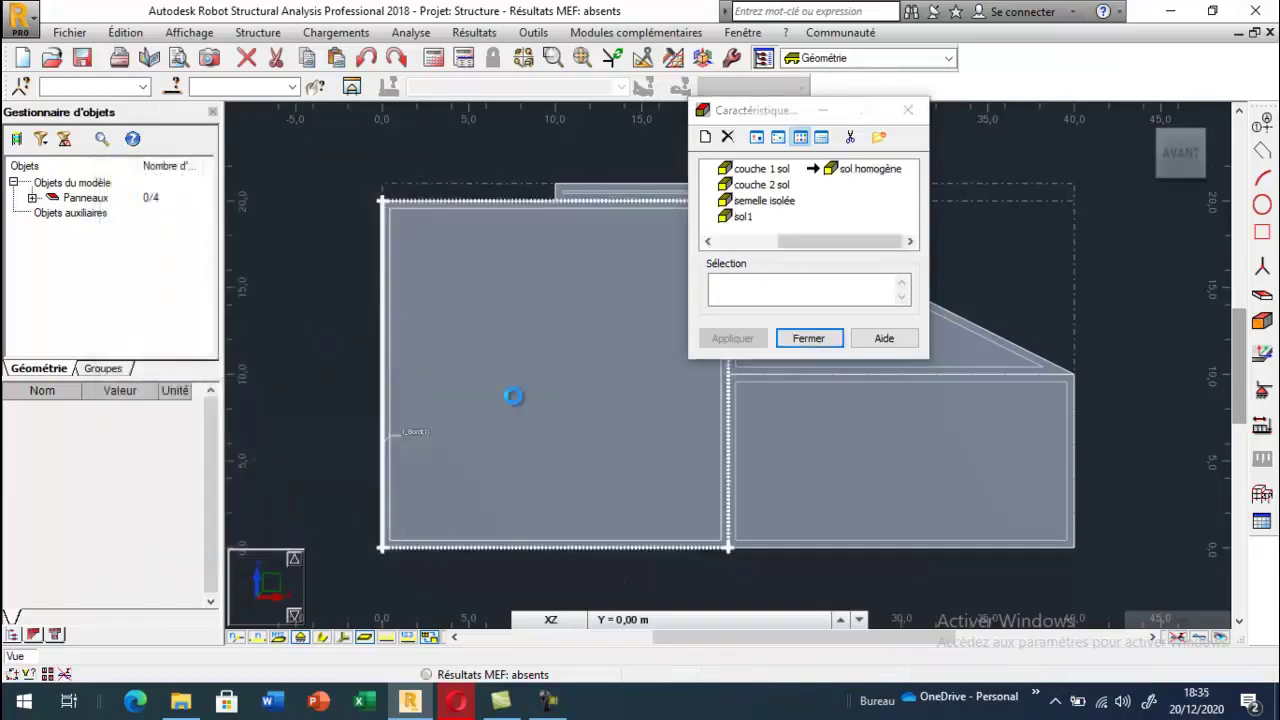
Assign the "sol homogène" characteristic to the two rectangular soil panels and the triangular slope panel
click(900, 460)
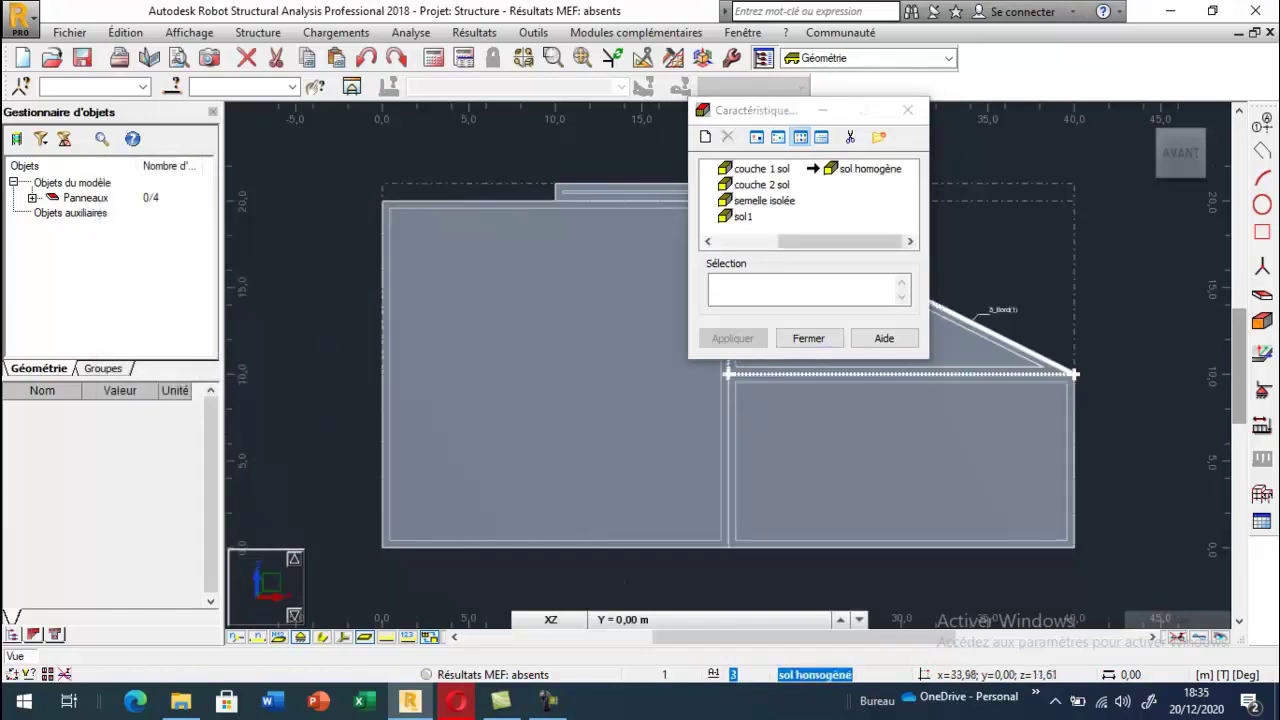
click(820, 291)
click(609, 371)
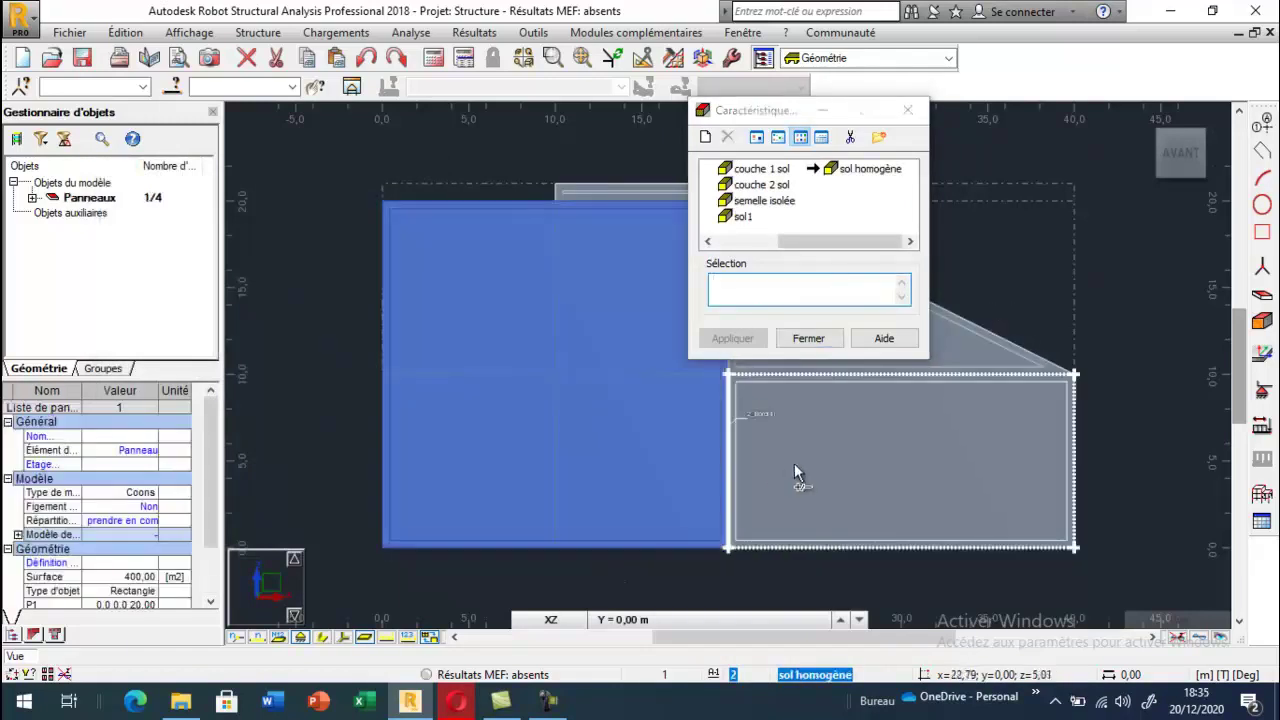
ctrl+click(962, 385)
ctrl+click(968, 349)
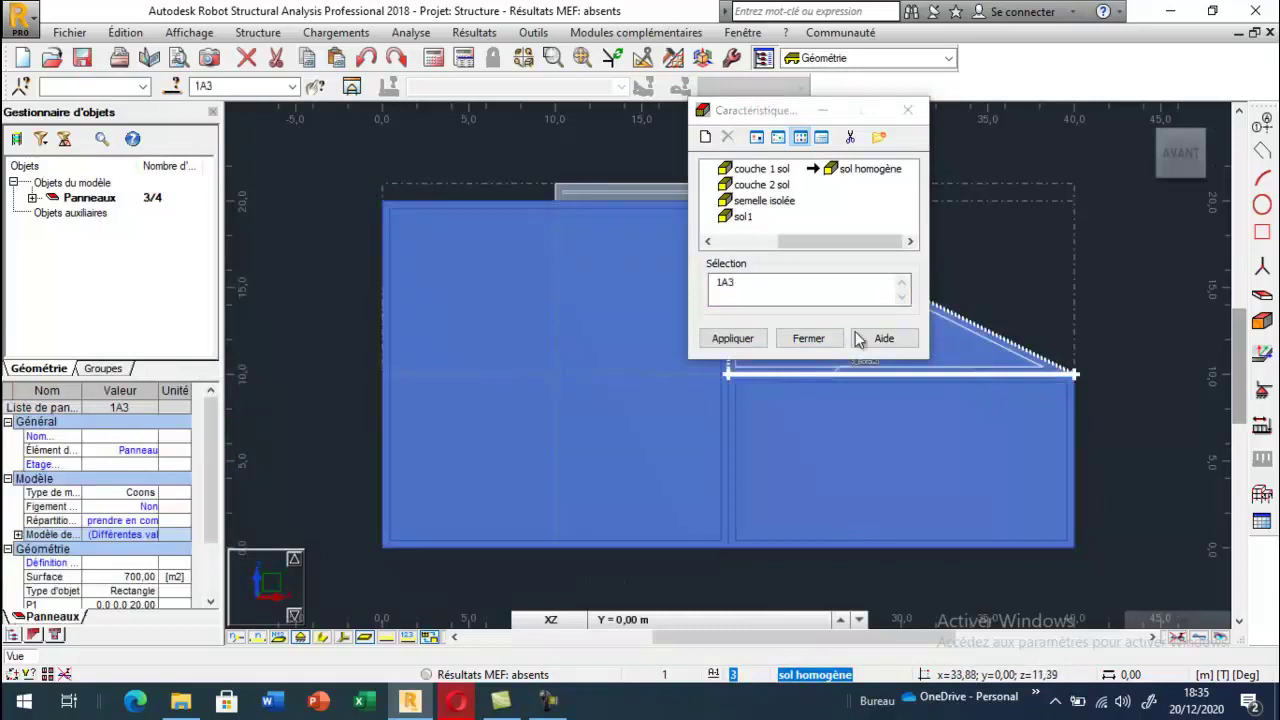
click(716, 342)
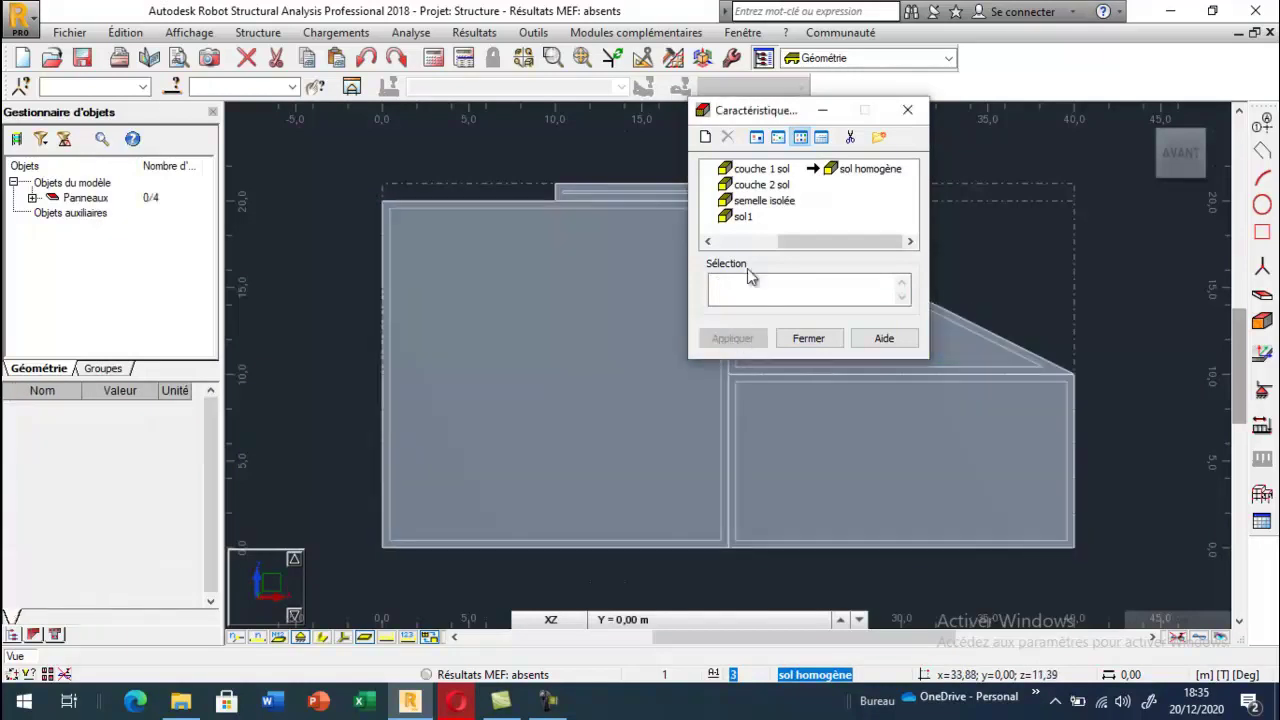
Define a characteristic named "béton" based on BETON with a Young's modulus of 50000 MPa, overwriting the existing one of that name
drag(843, 241, 781, 242)
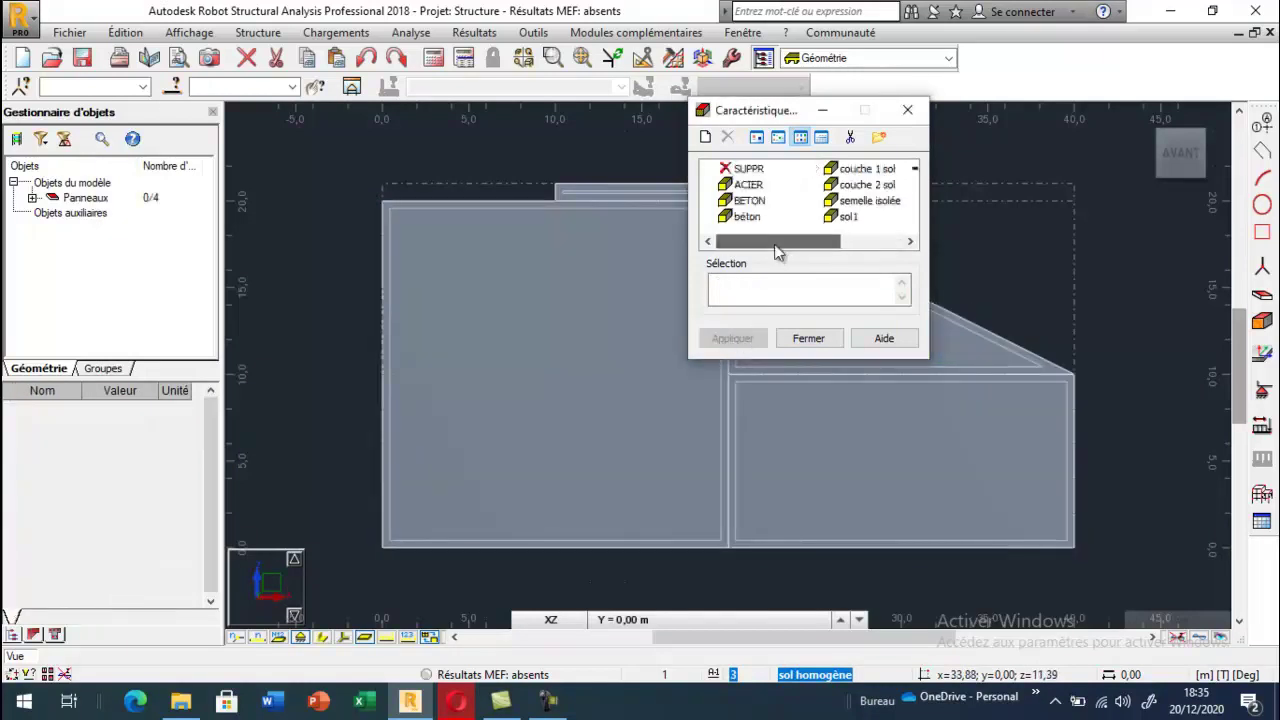
click(750, 203)
click(705, 137)
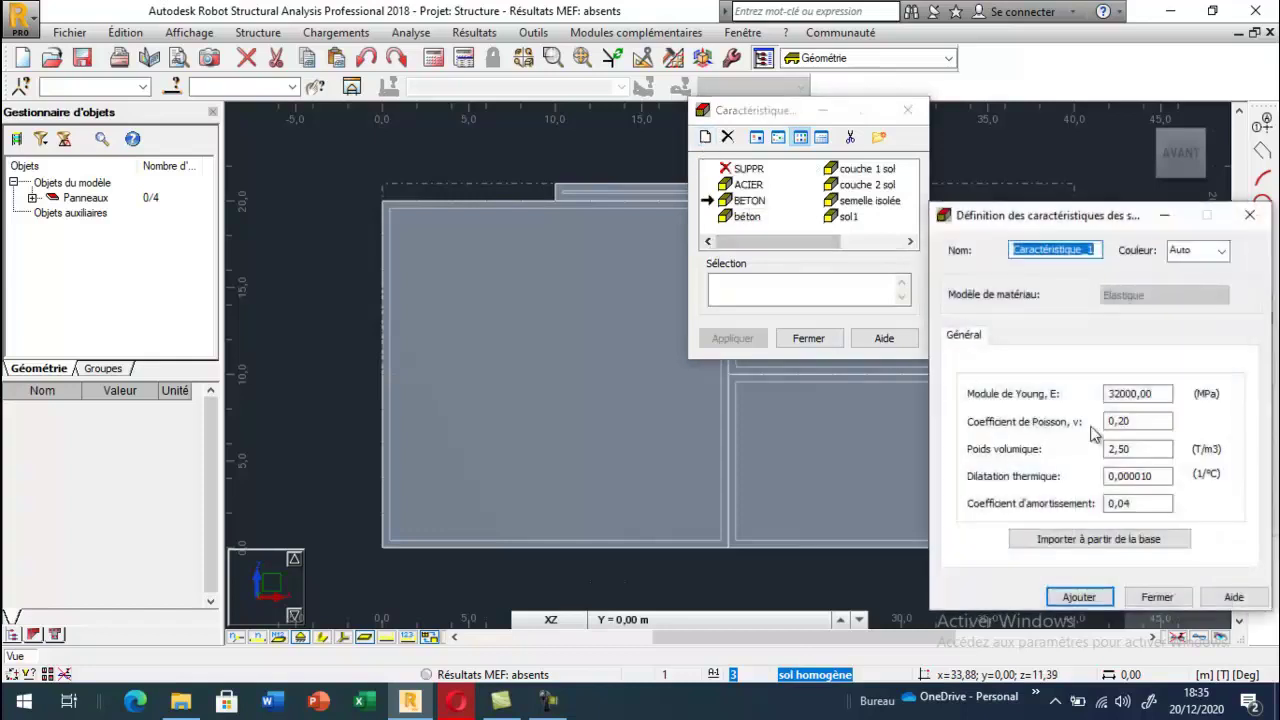
double_click(1130, 394)
text(50000,00)
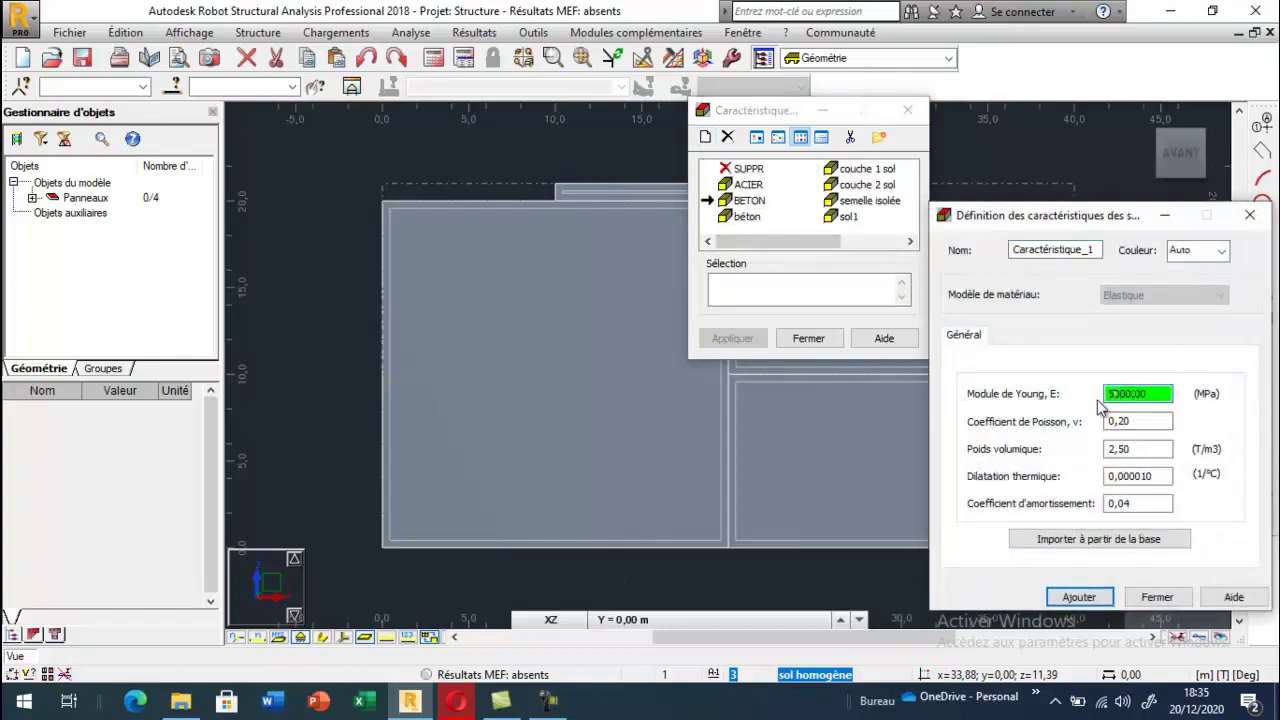
drag(1098, 251, 993, 257)
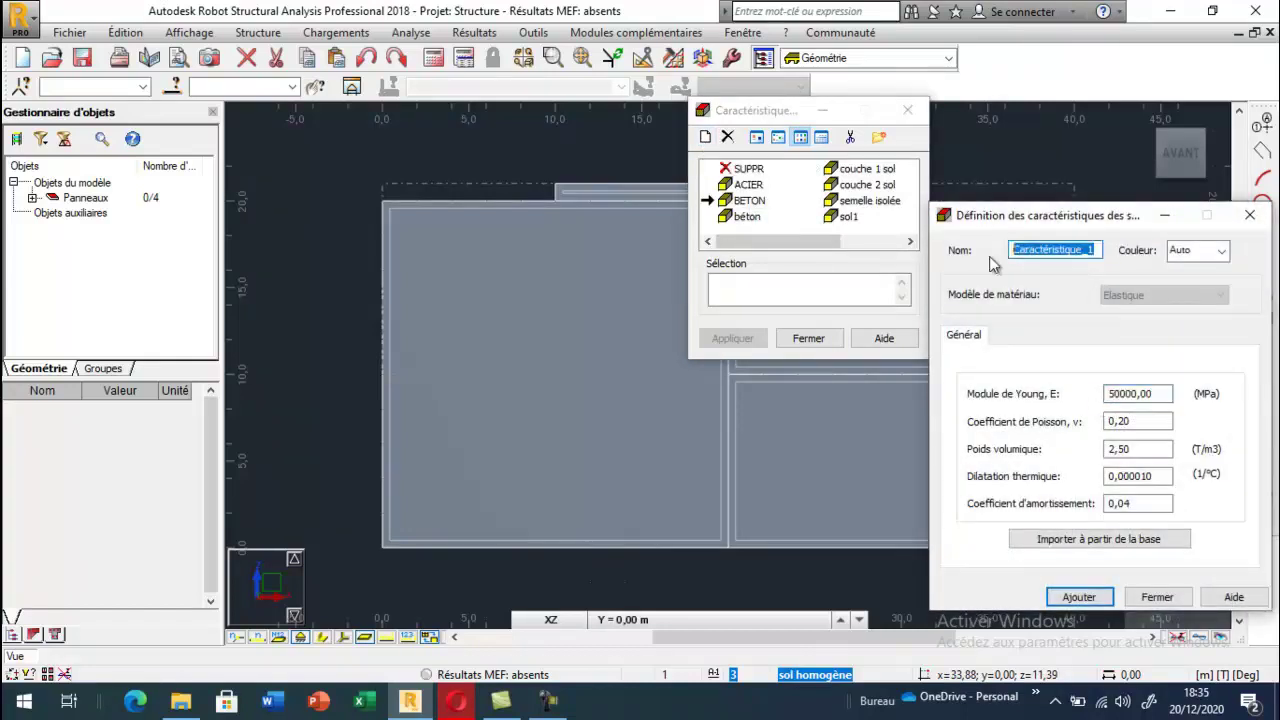
text(béton)
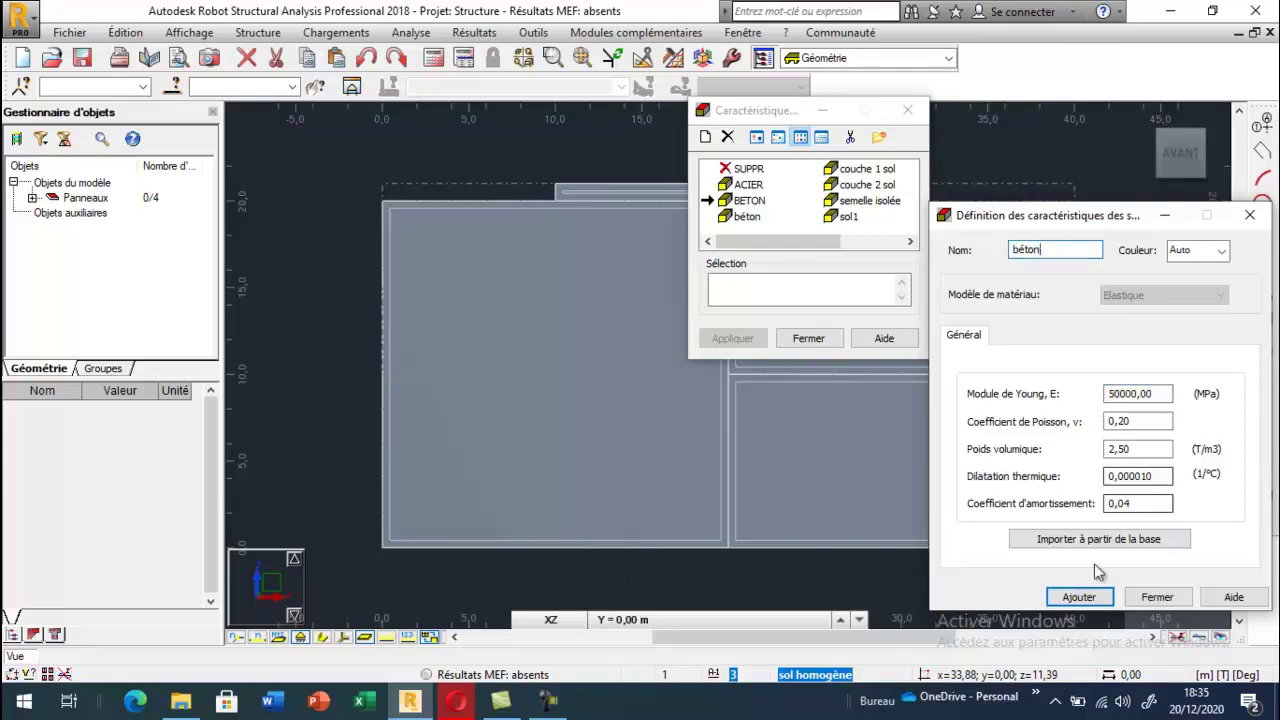
click(1079, 597)
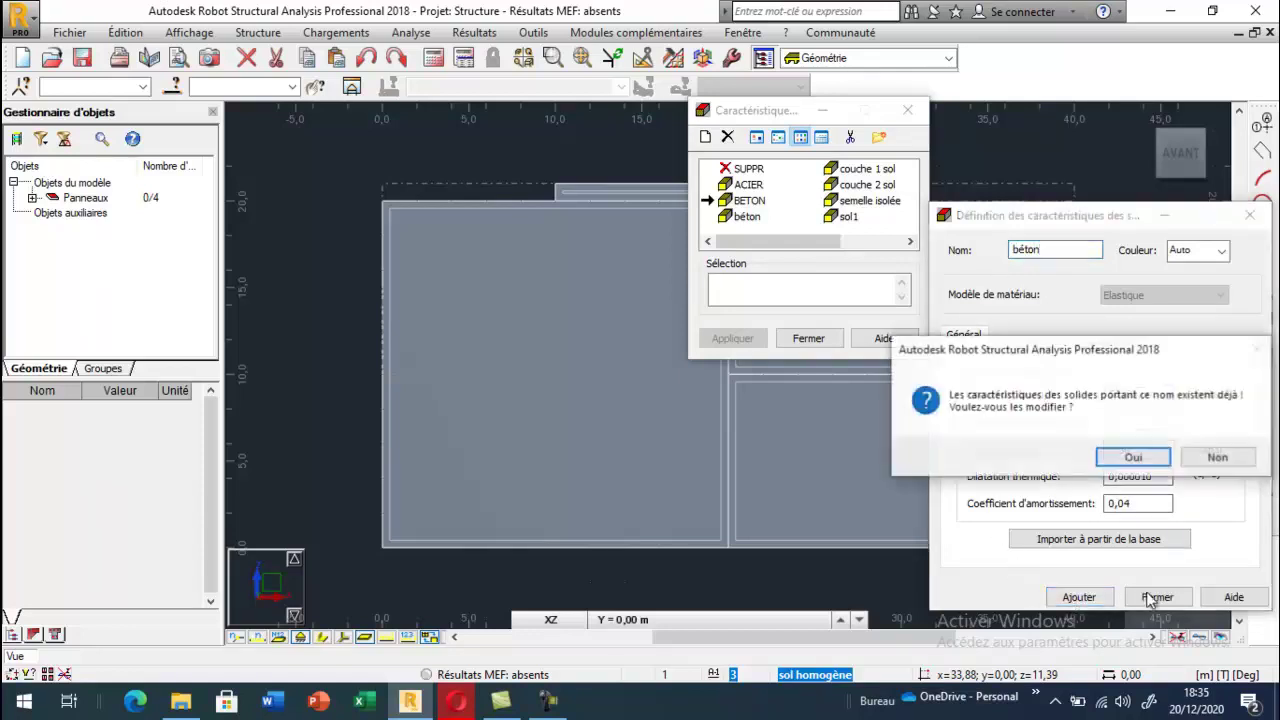
click(1133, 458)
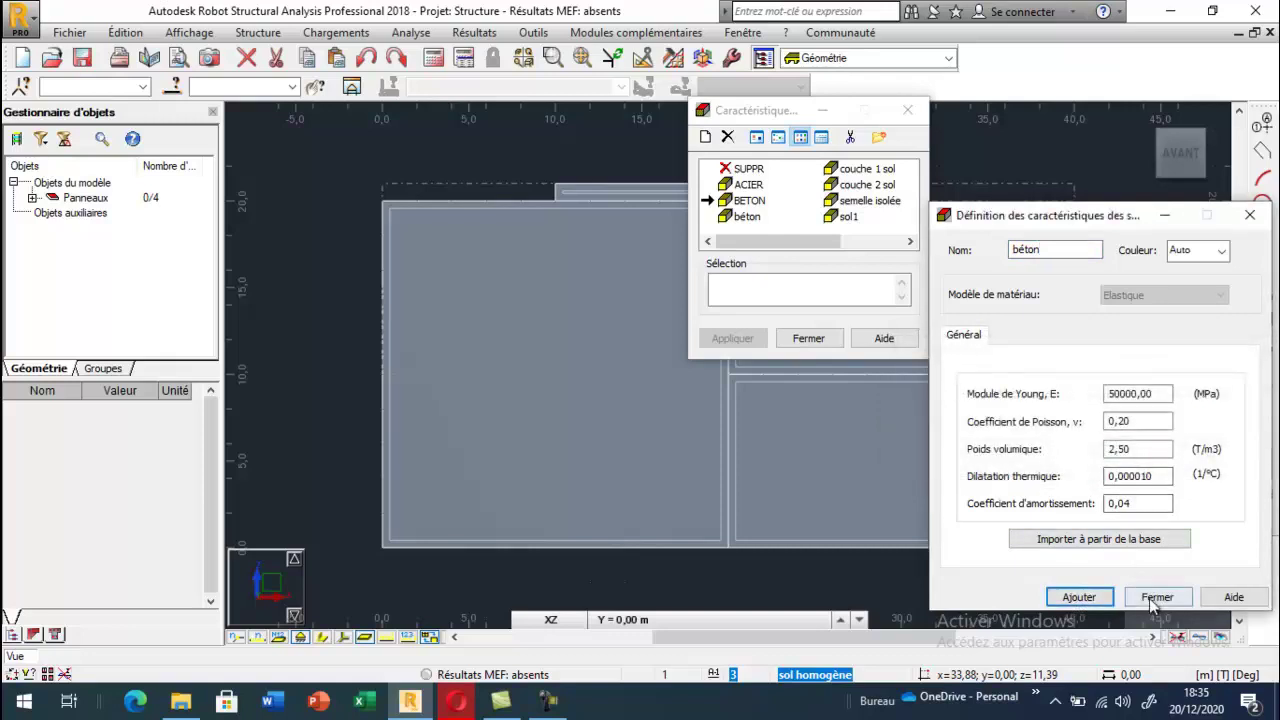
click(1157, 597)
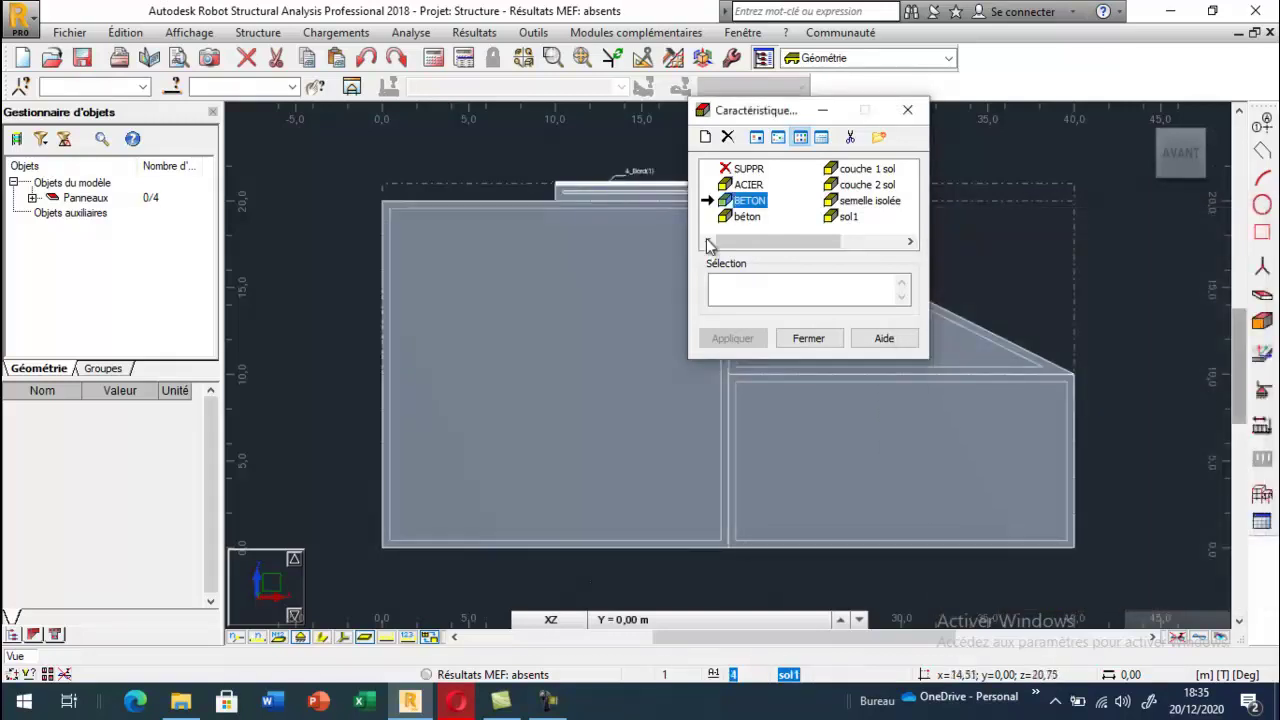
Assign the BETON characteristic to the footing panel and close the solid characteristics dialog
click(623, 192)
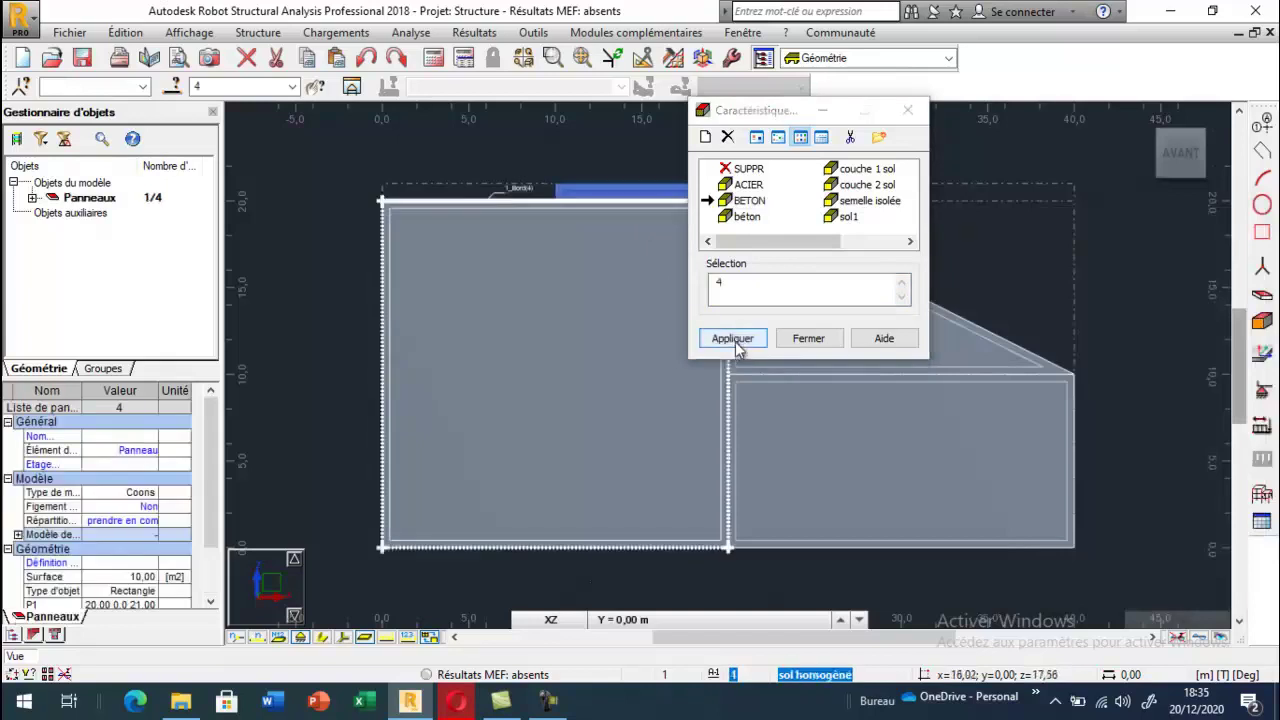
click(733, 340)
click(809, 338)
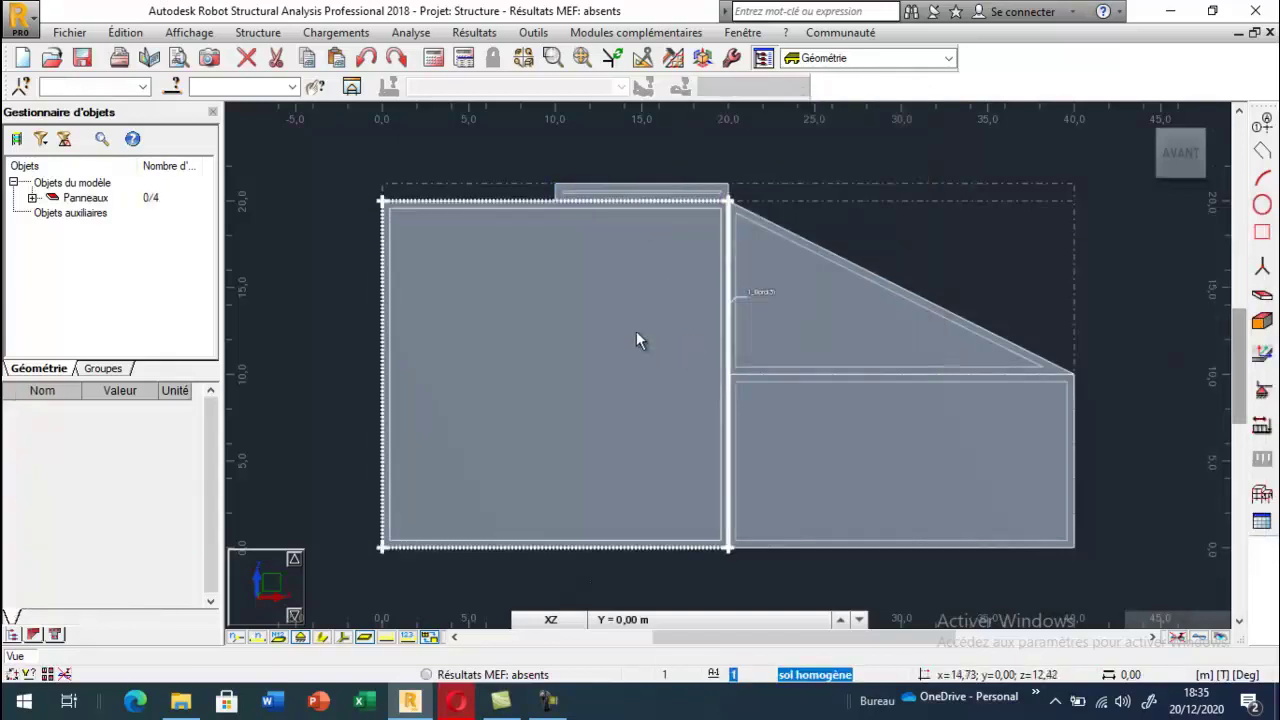
Apply linear Encastrement supports to the soil mass's two vertical outer edges and its whole base, and close the supports definition
click(1262, 390)
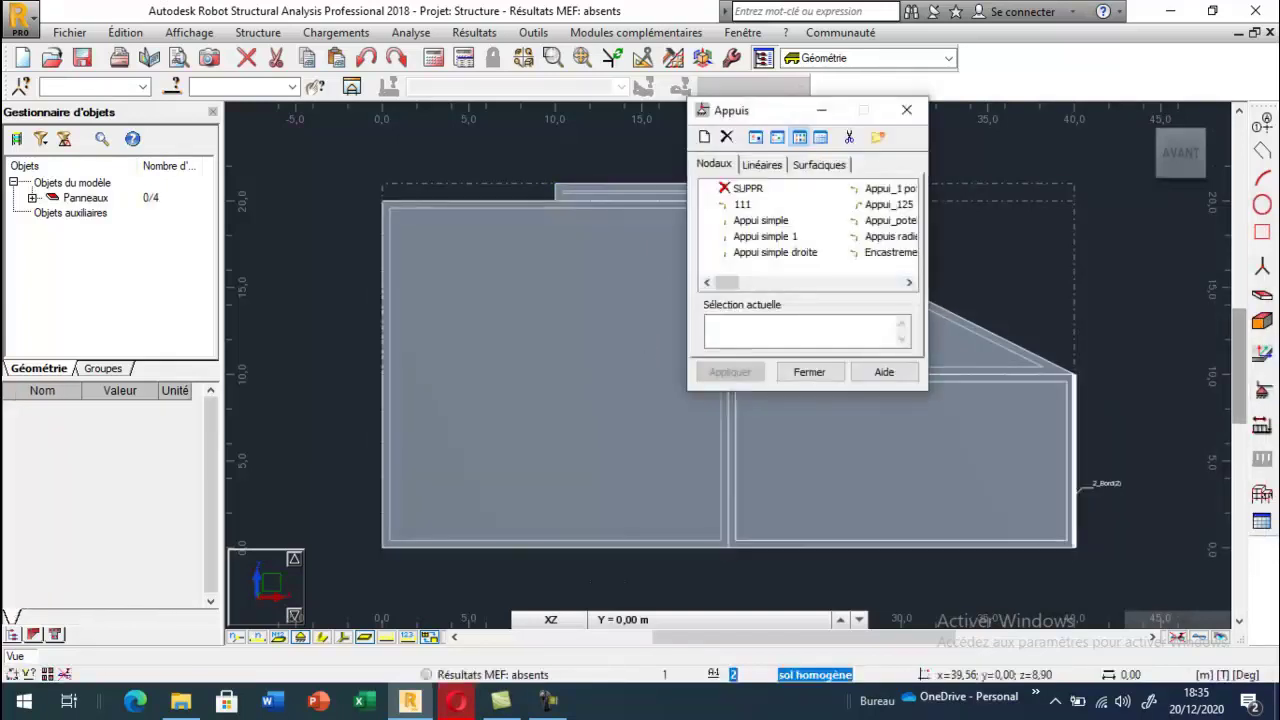
click(869, 253)
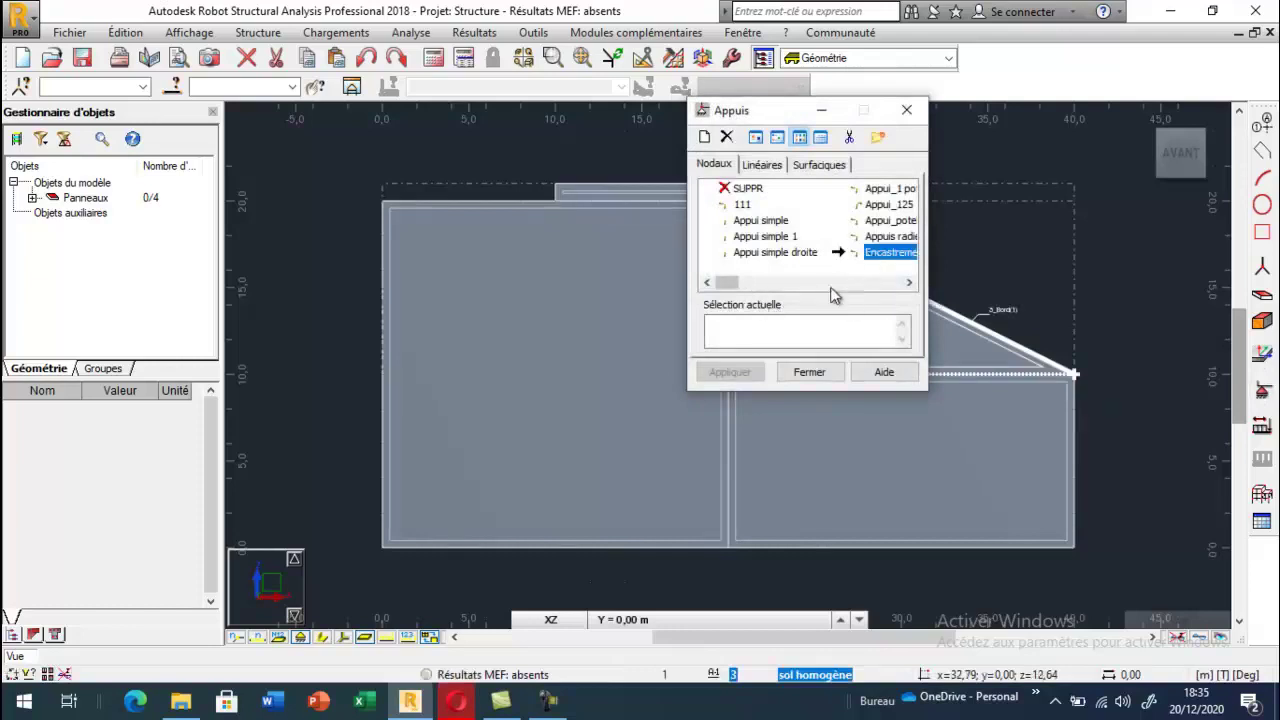
click(909, 283)
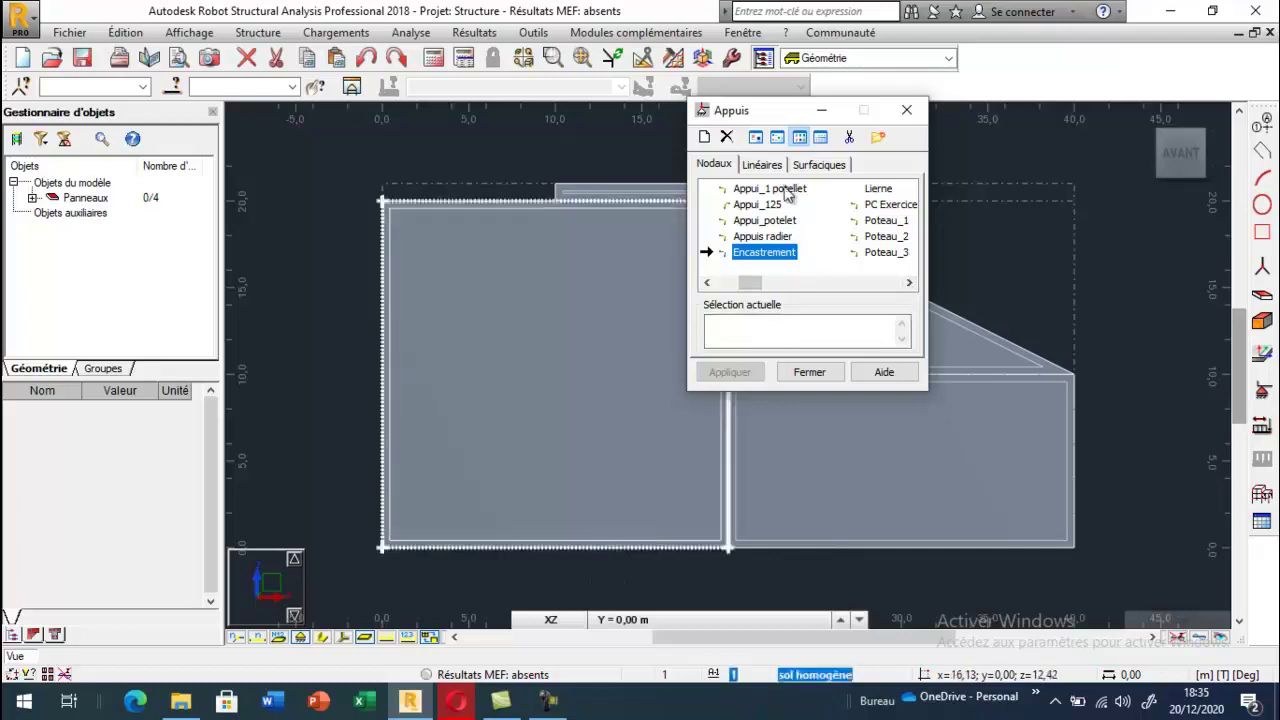
click(766, 164)
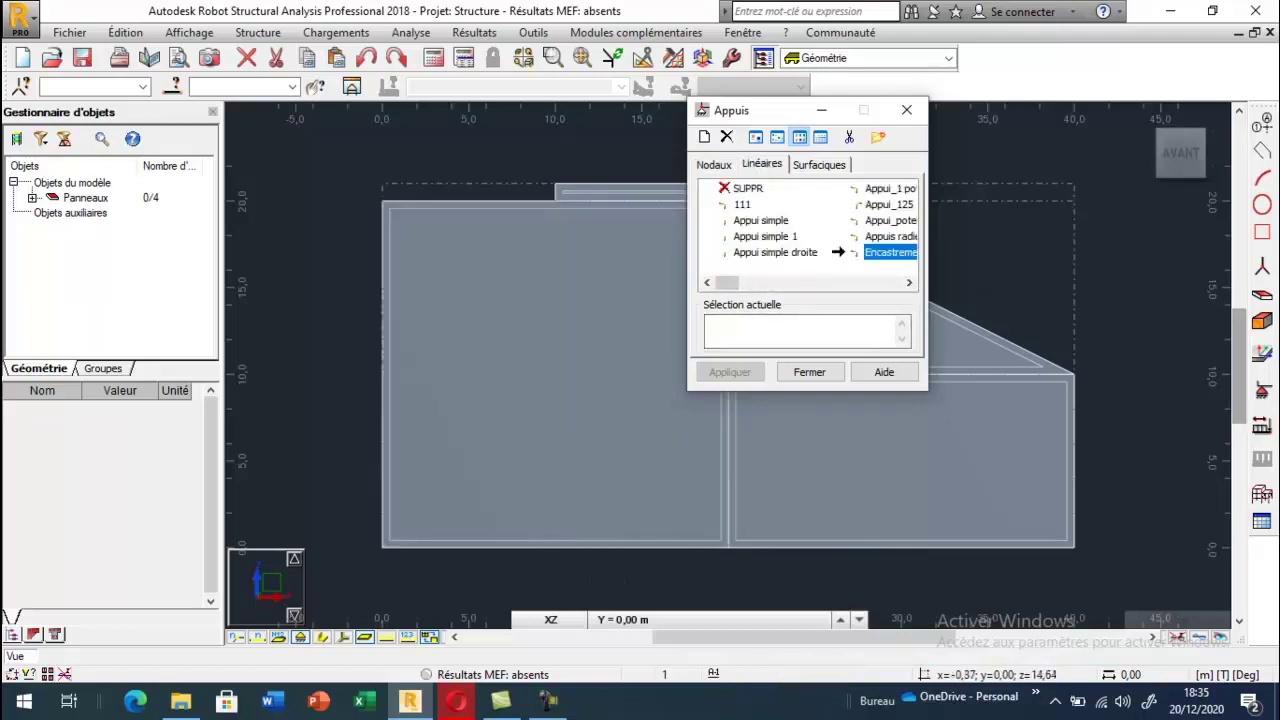
click(380, 430)
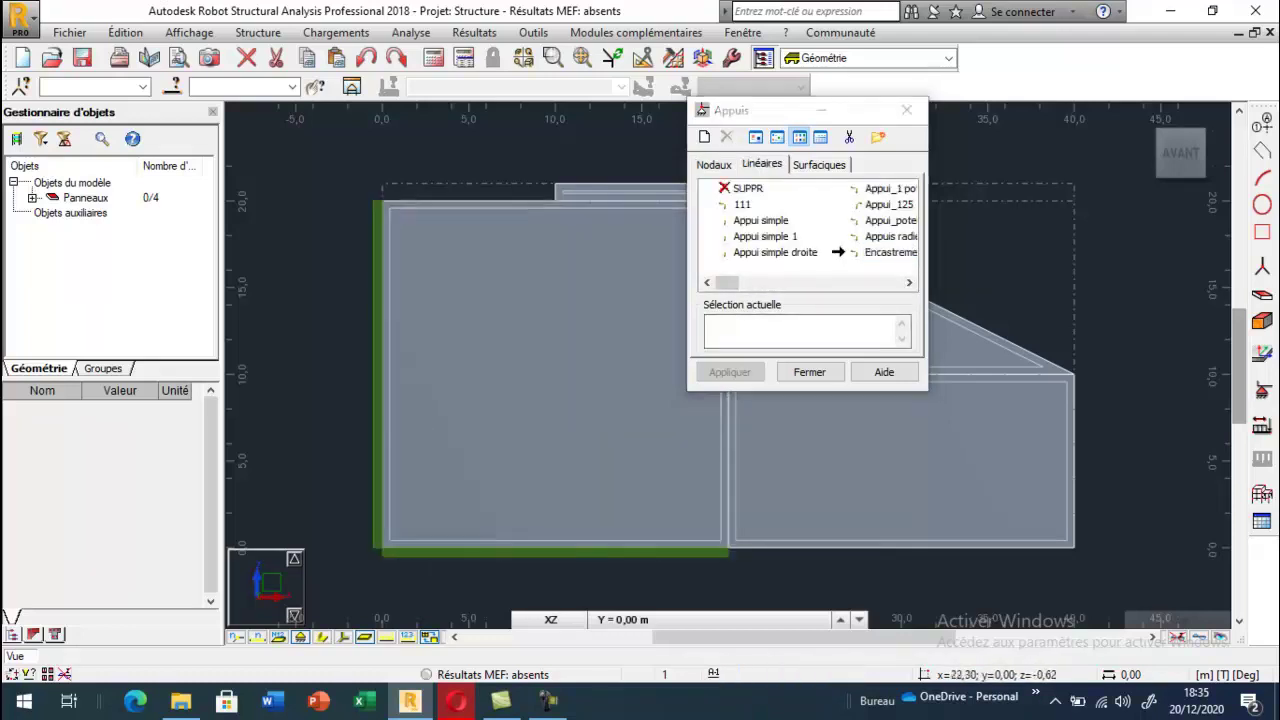
click(900, 549)
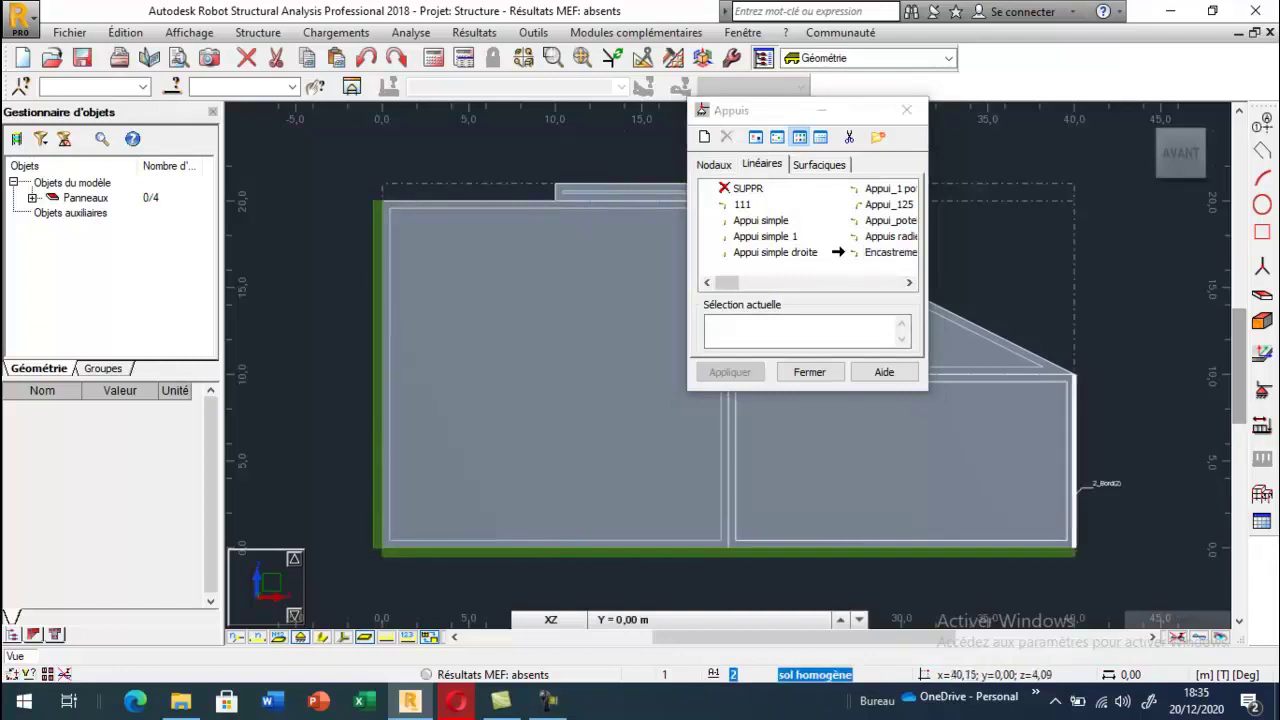
click(1074, 478)
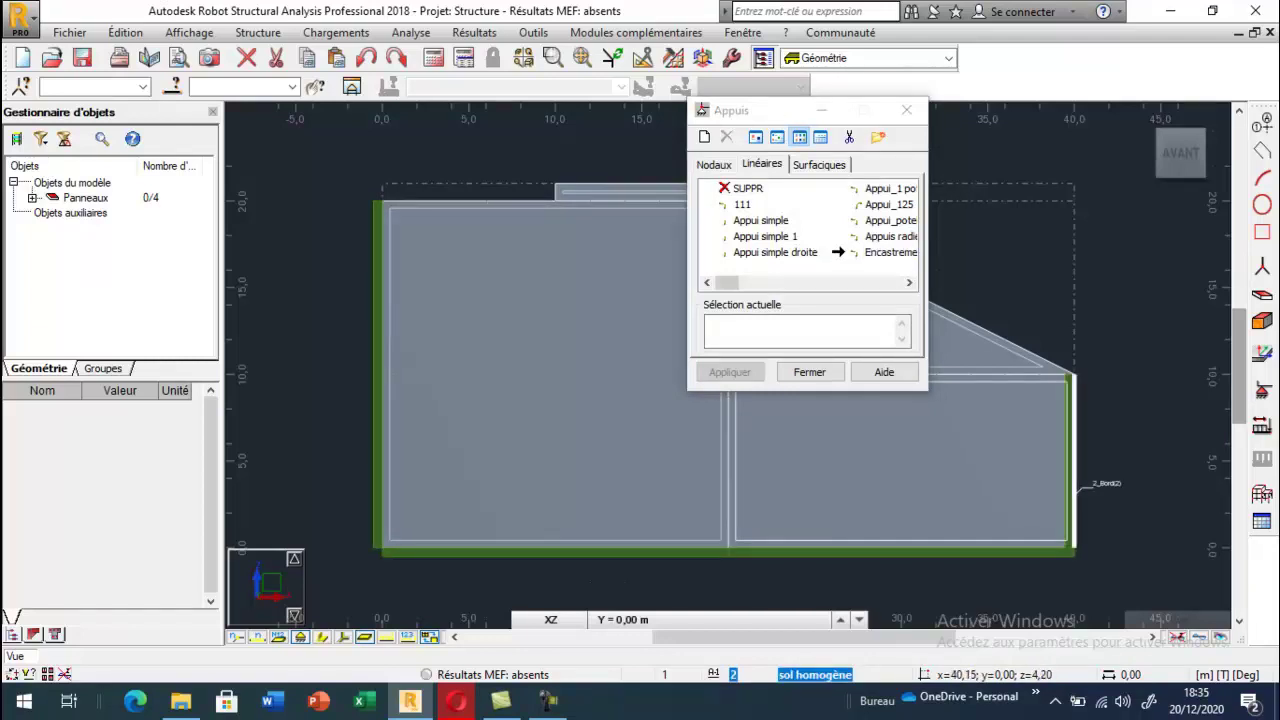
click(805, 373)
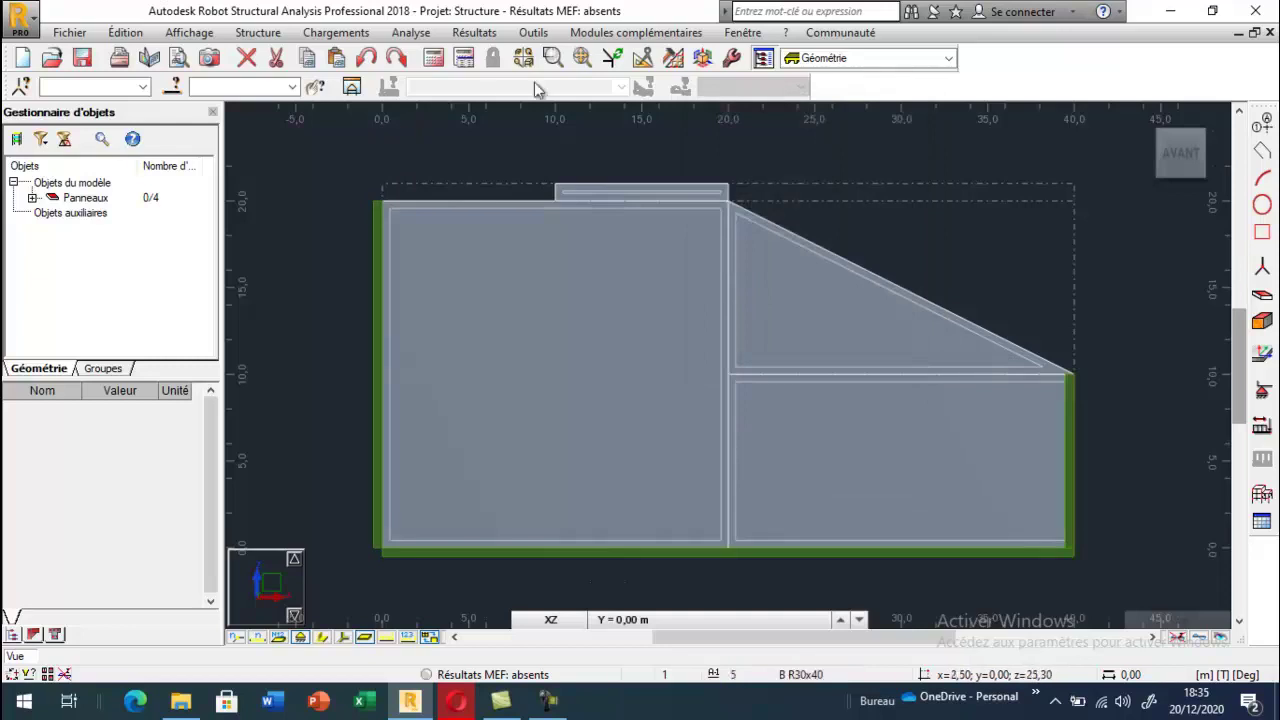
Set the mesh options for all panels to the Coons method with an element size of 0.5 m
click(670, 60)
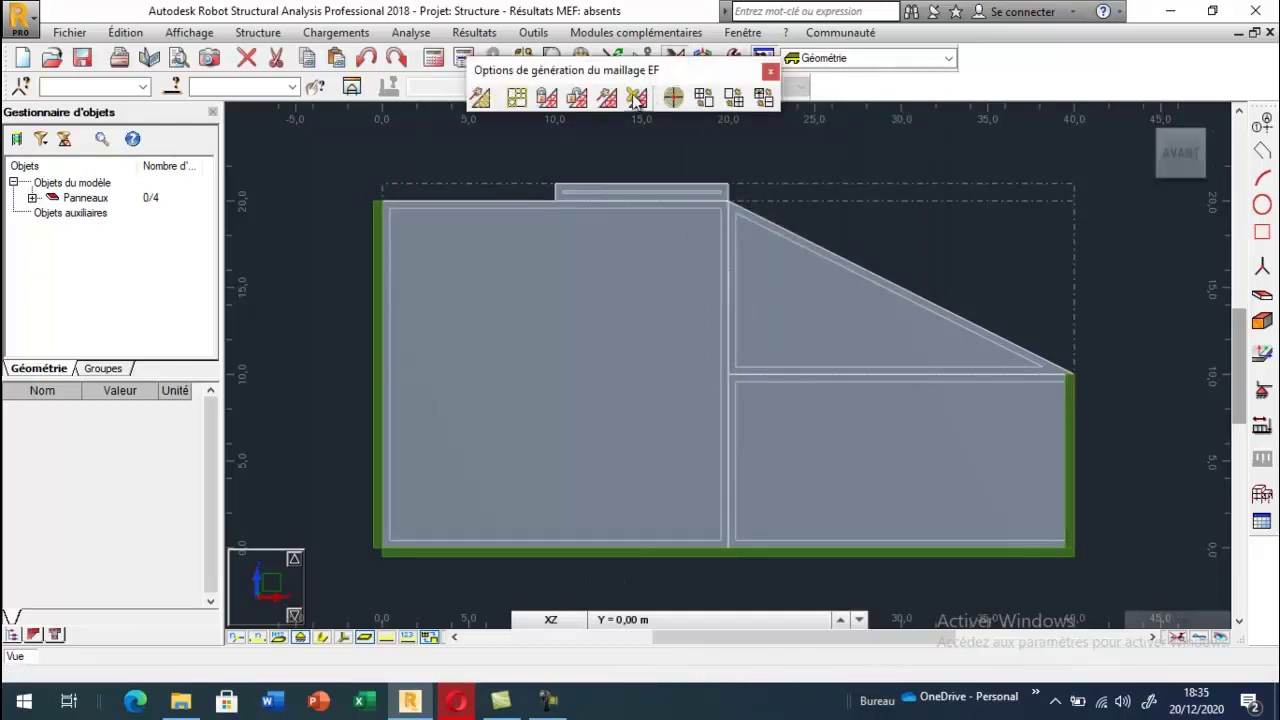
click(530, 100)
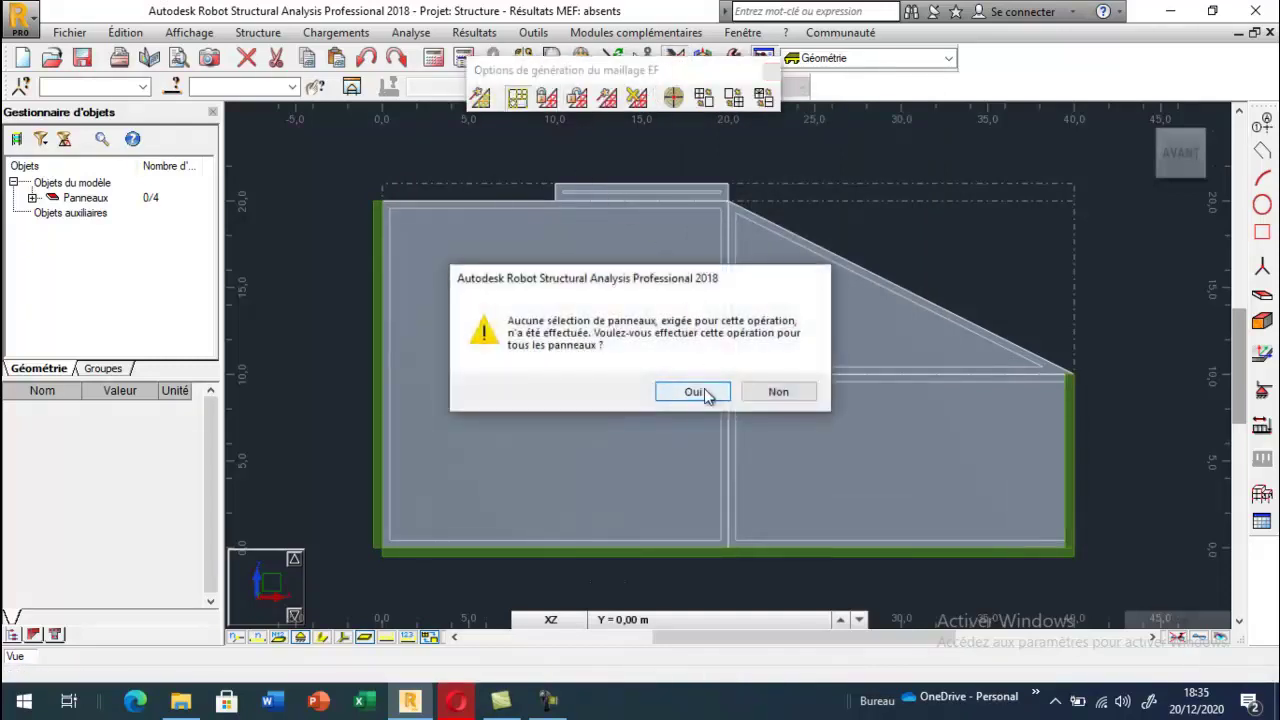
click(704, 392)
click(808, 220)
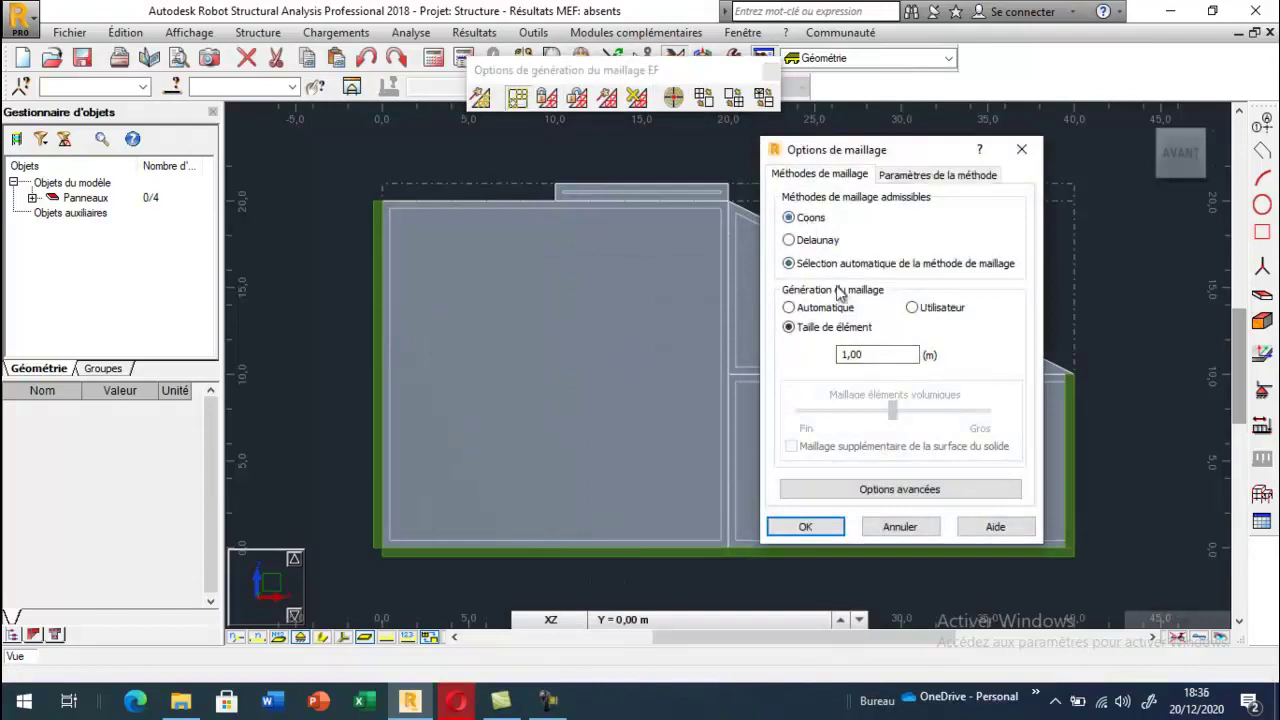
drag(870, 362, 822, 364)
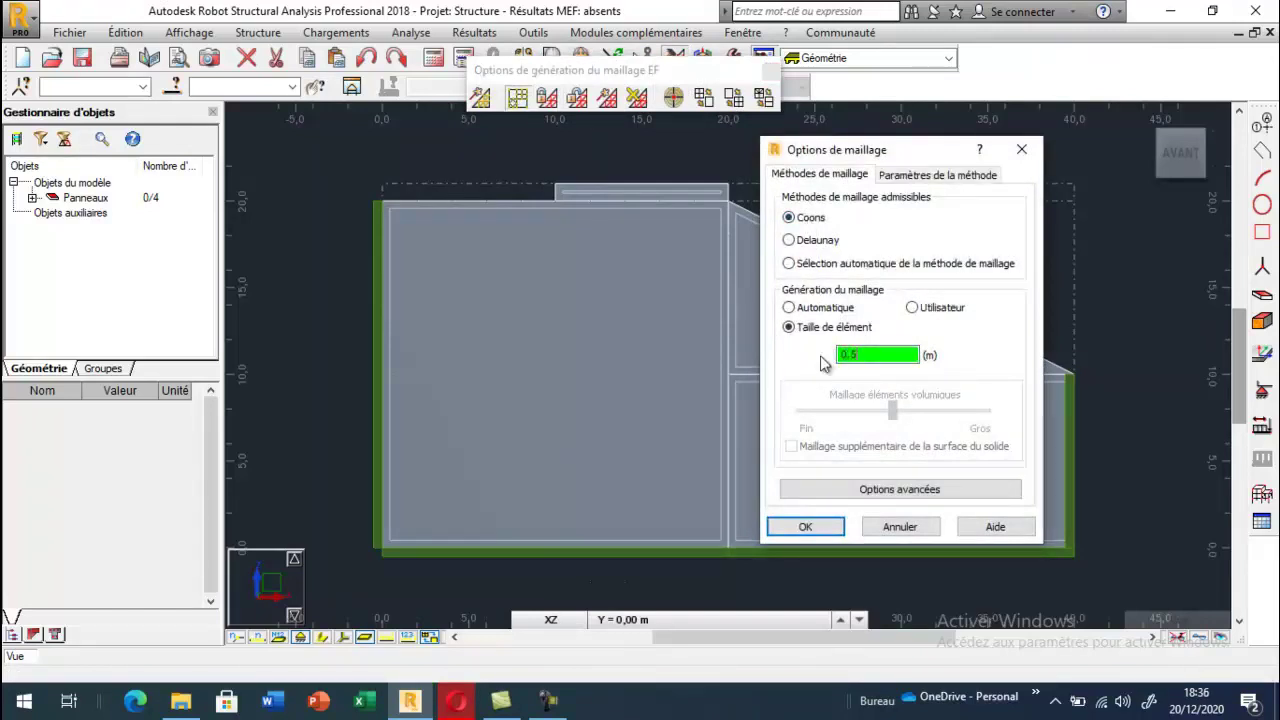
click(805, 526)
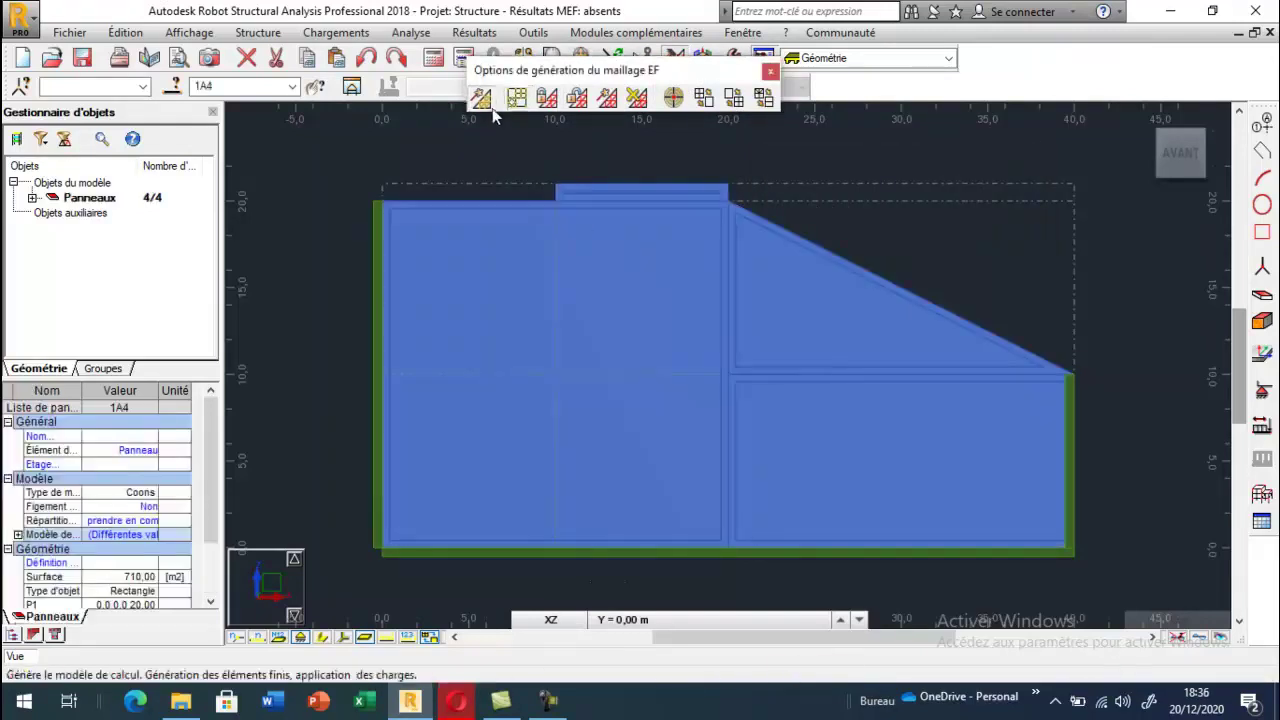
Generate the finite element mesh on the panels, clear the selection and close the meshing options
click(490, 104)
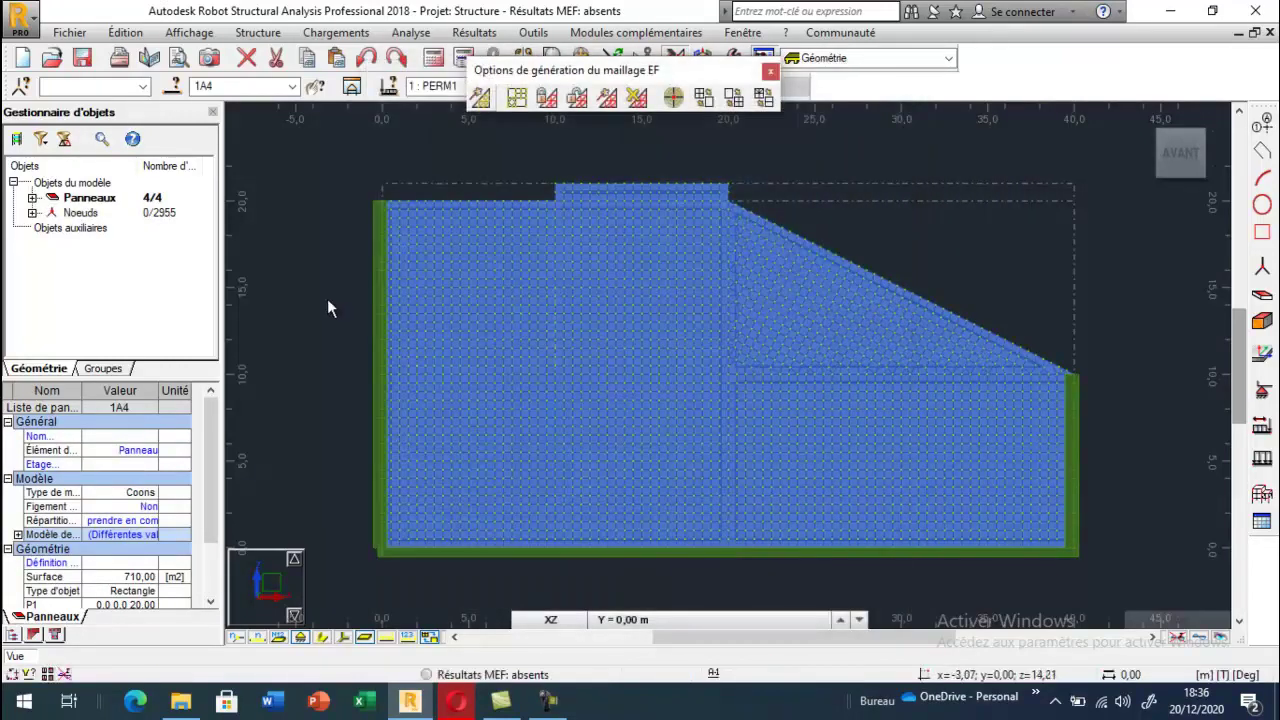
click(330, 306)
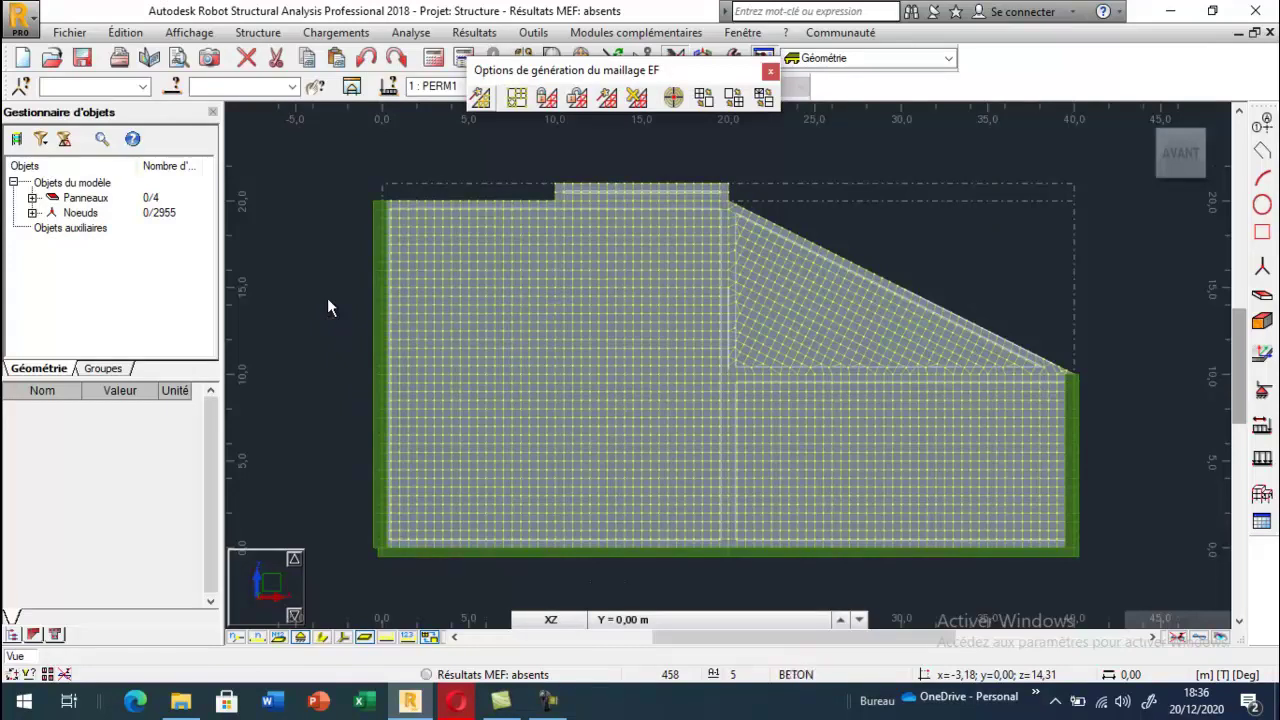
click(770, 71)
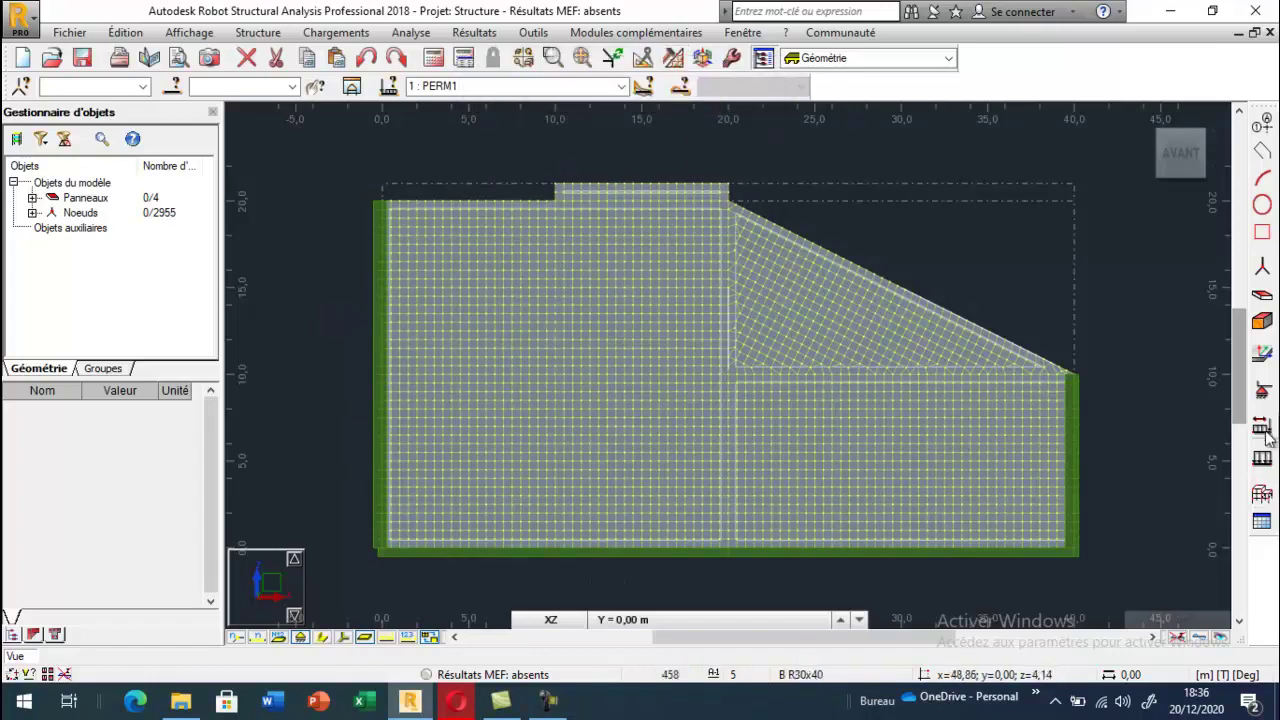
Select load case PERM1 and define a nodal force of -50 T in the Z direction
click(1262, 458)
drag(834, 112, 155, 97)
click(55, 298)
click(1262, 460)
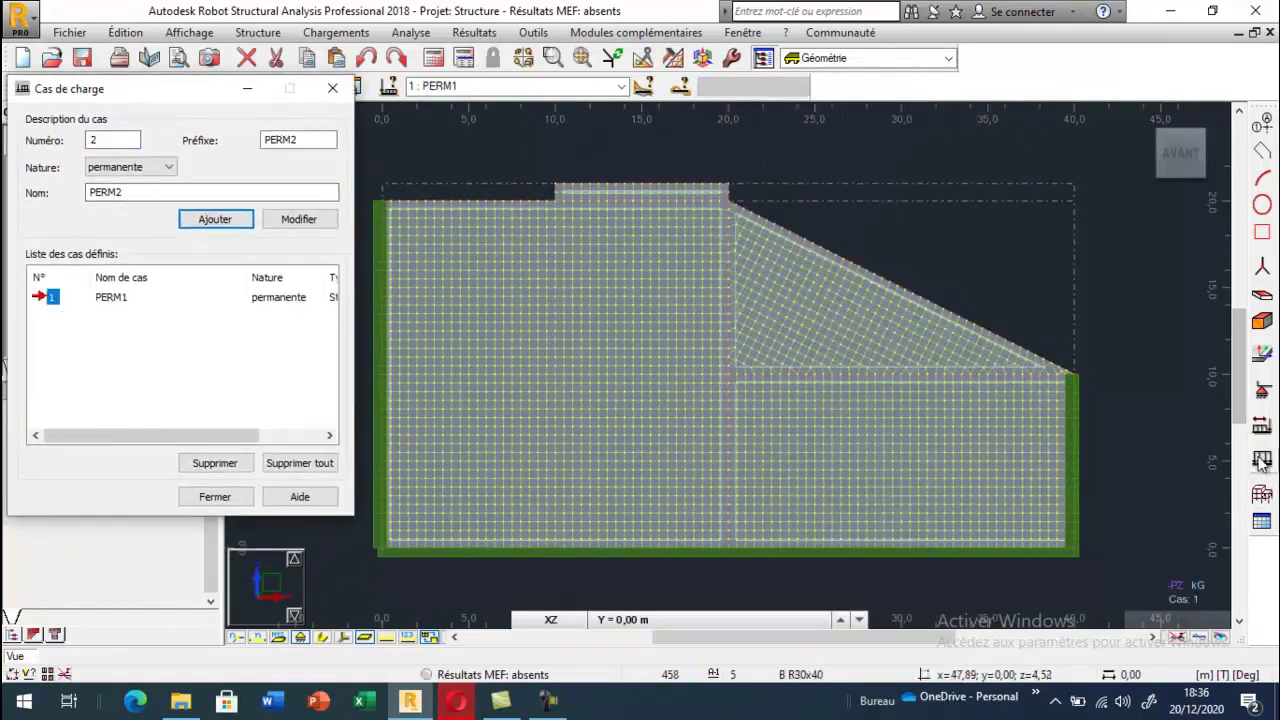
drag(773, 111, 184, 148)
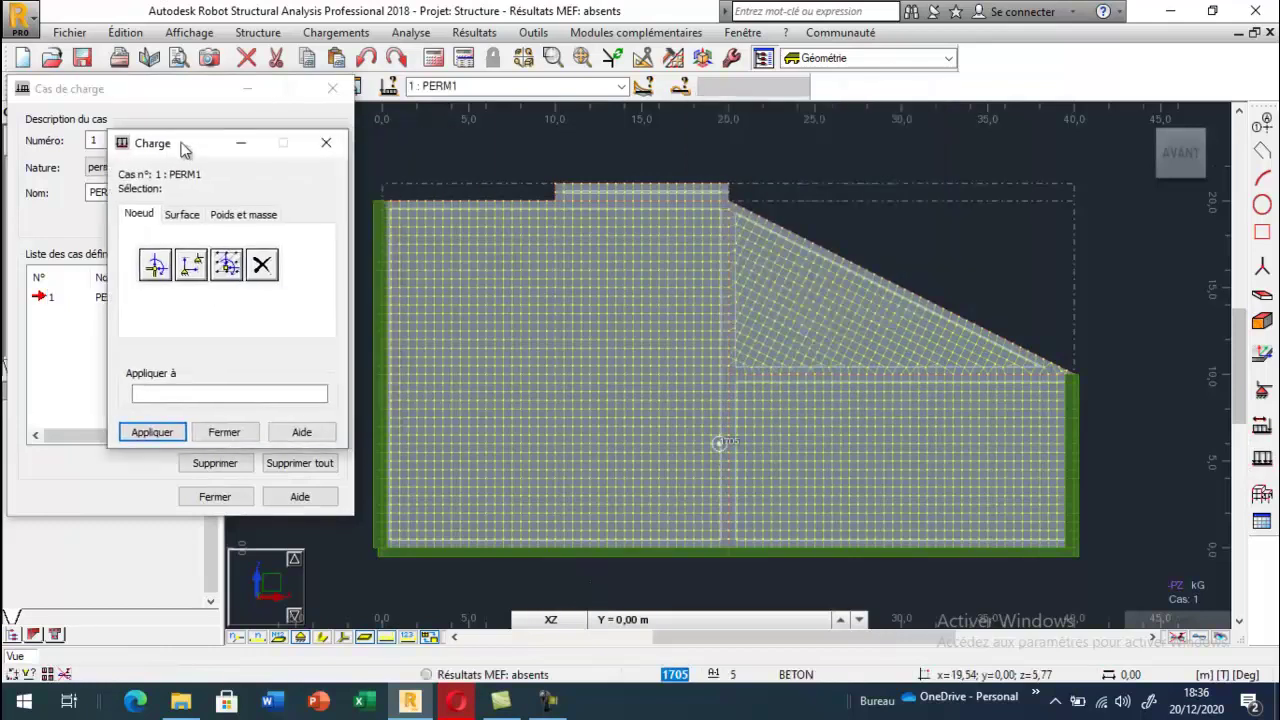
click(155, 265)
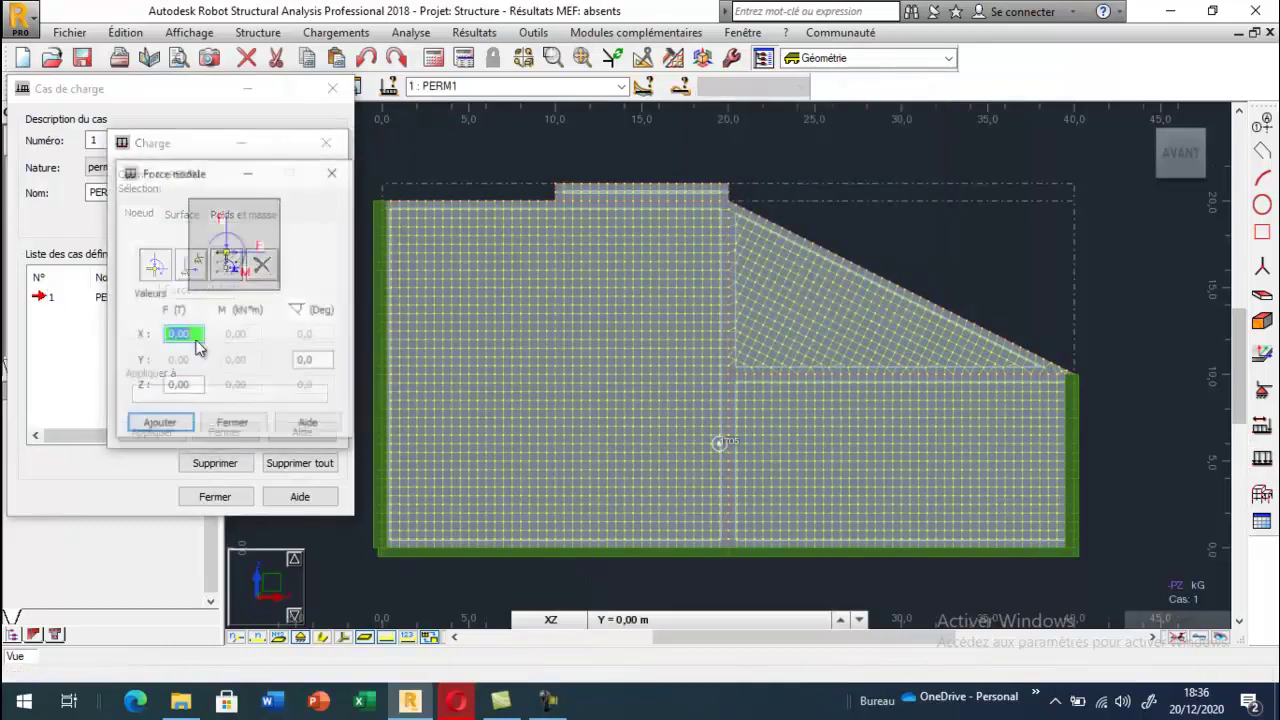
drag(196, 386, 145, 386)
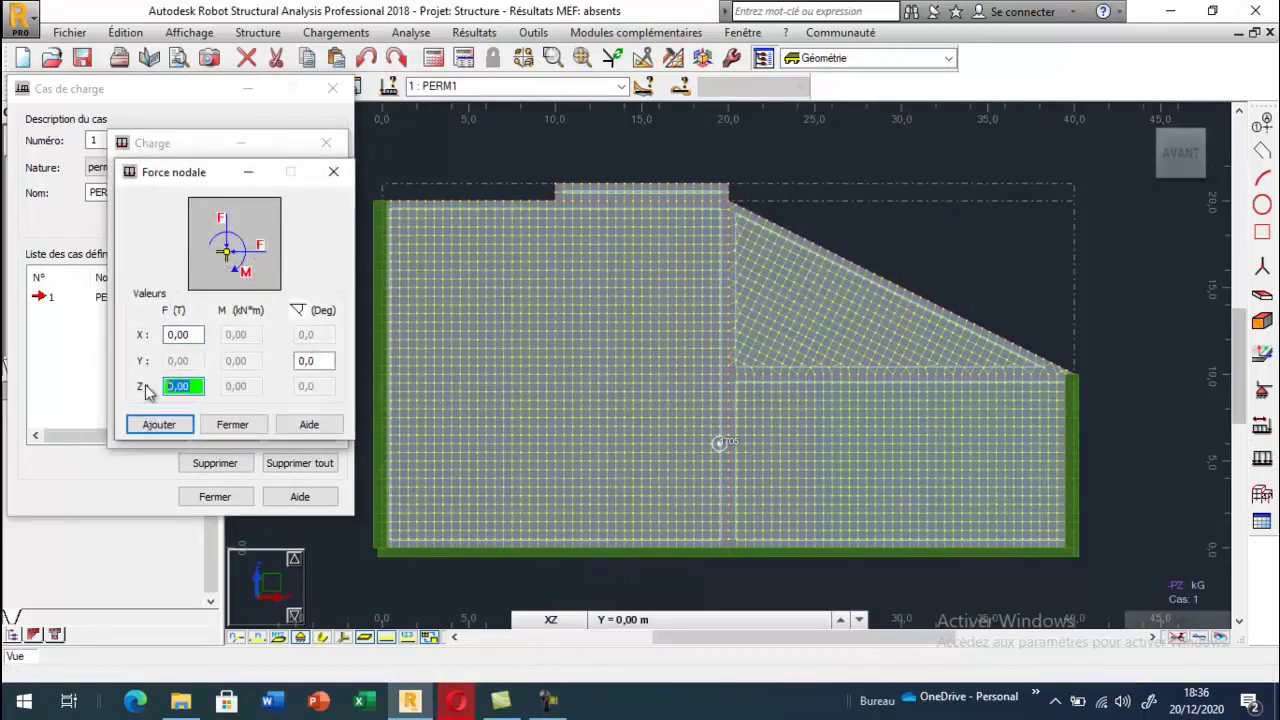
click(147, 423)
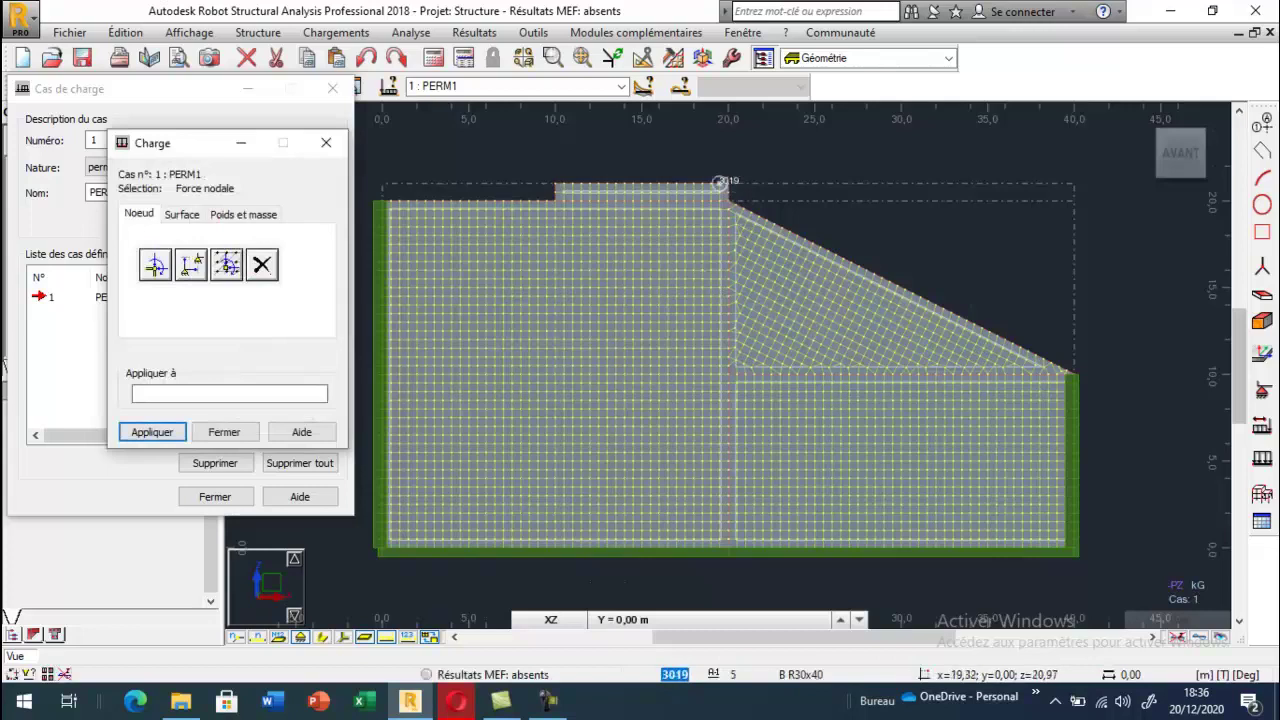
Apply the nodal force to six nodes spaced 2 m apart along the footing's top edge, and close the load definitions
click(719, 183)
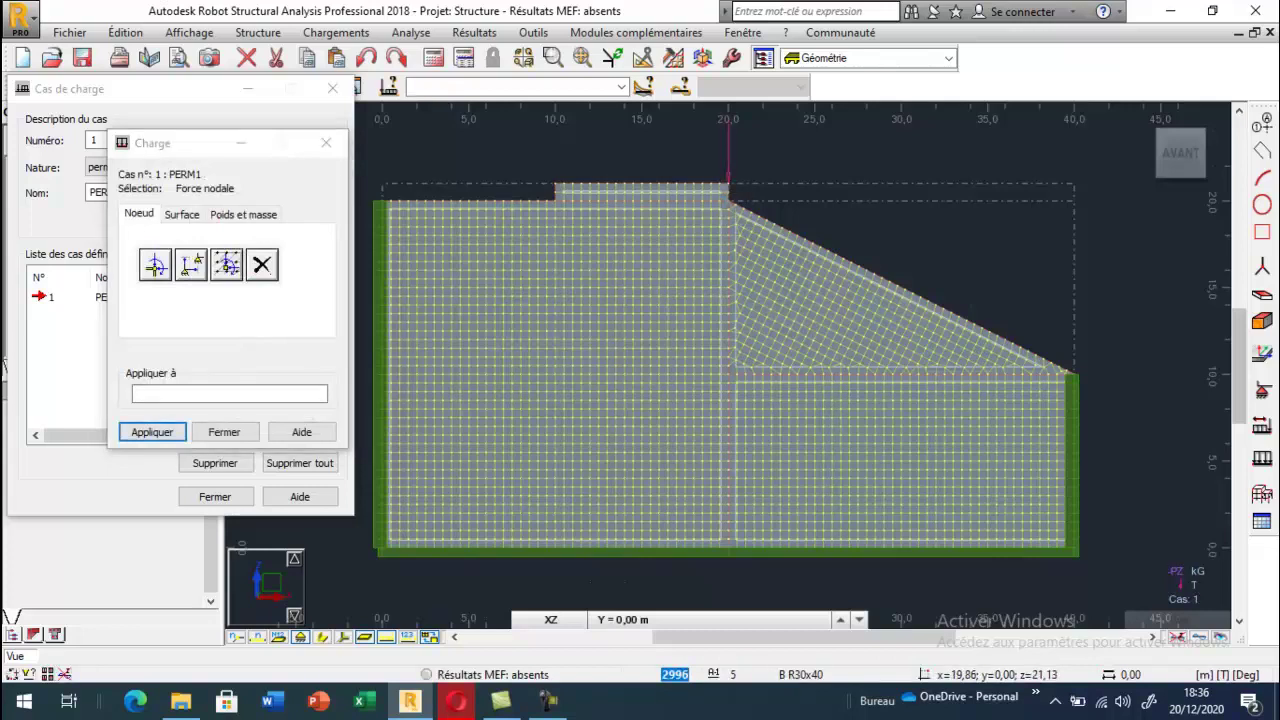
click(693, 183)
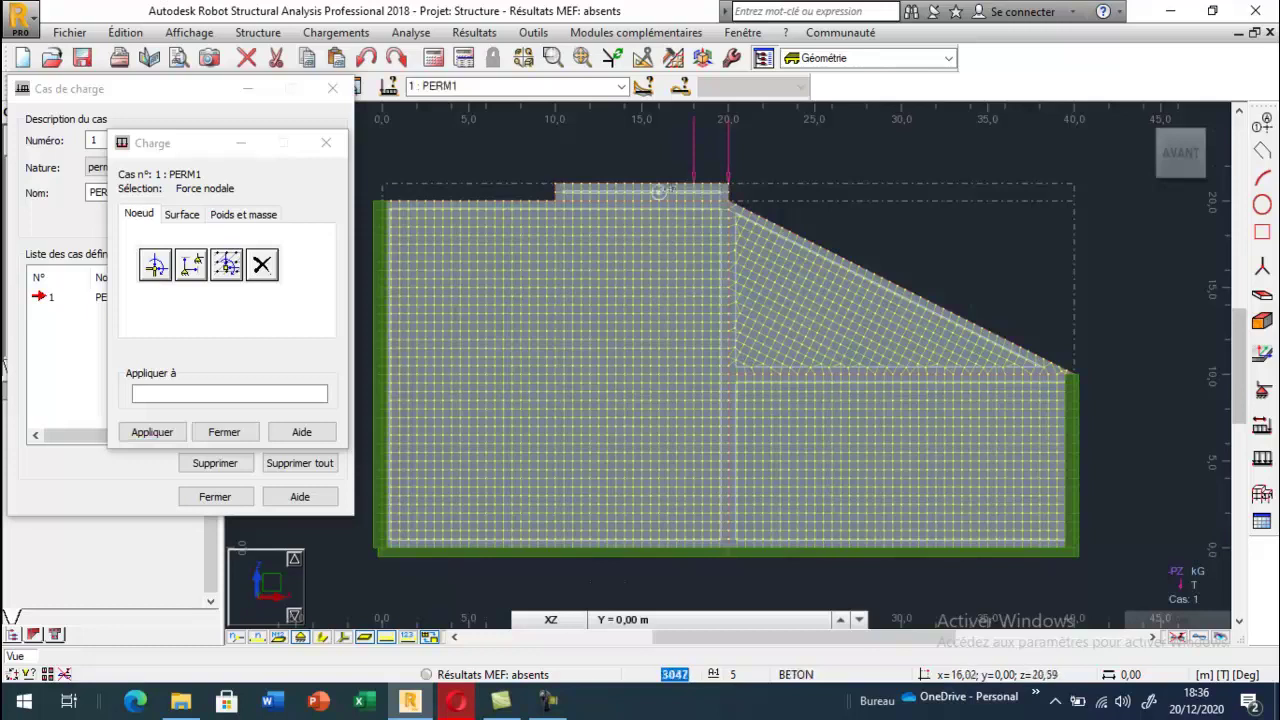
click(660, 182)
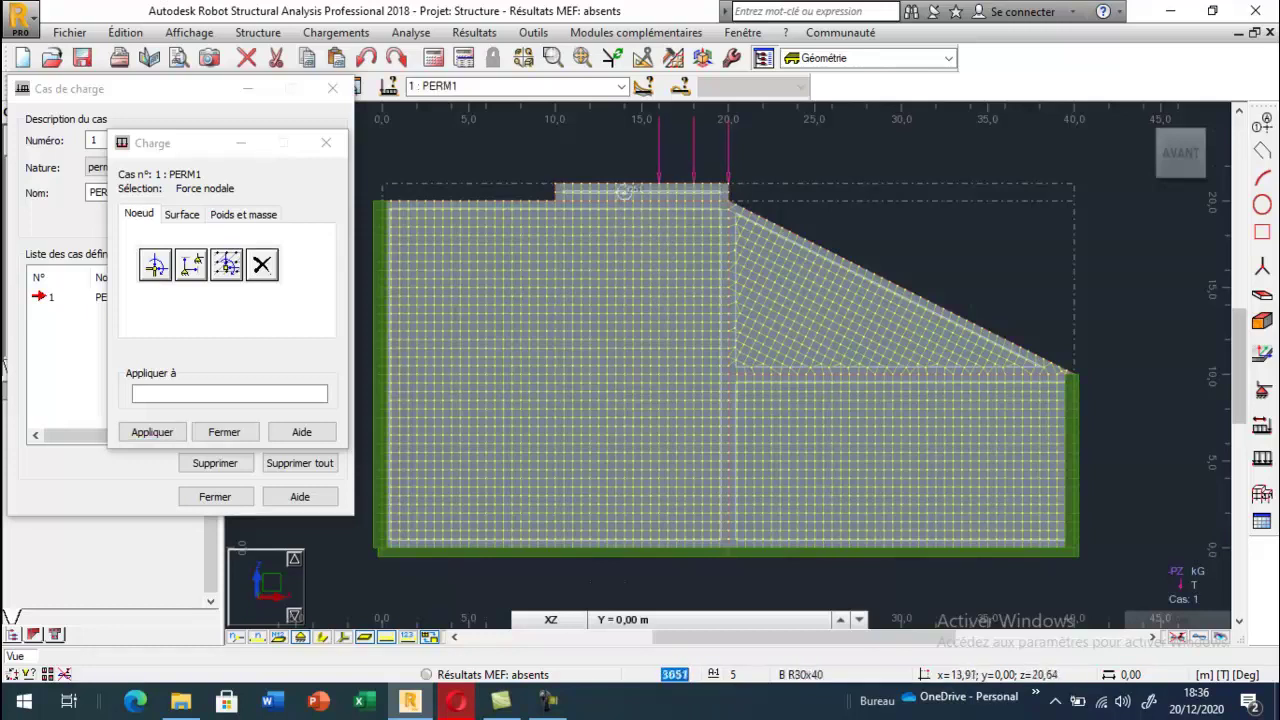
click(624, 183)
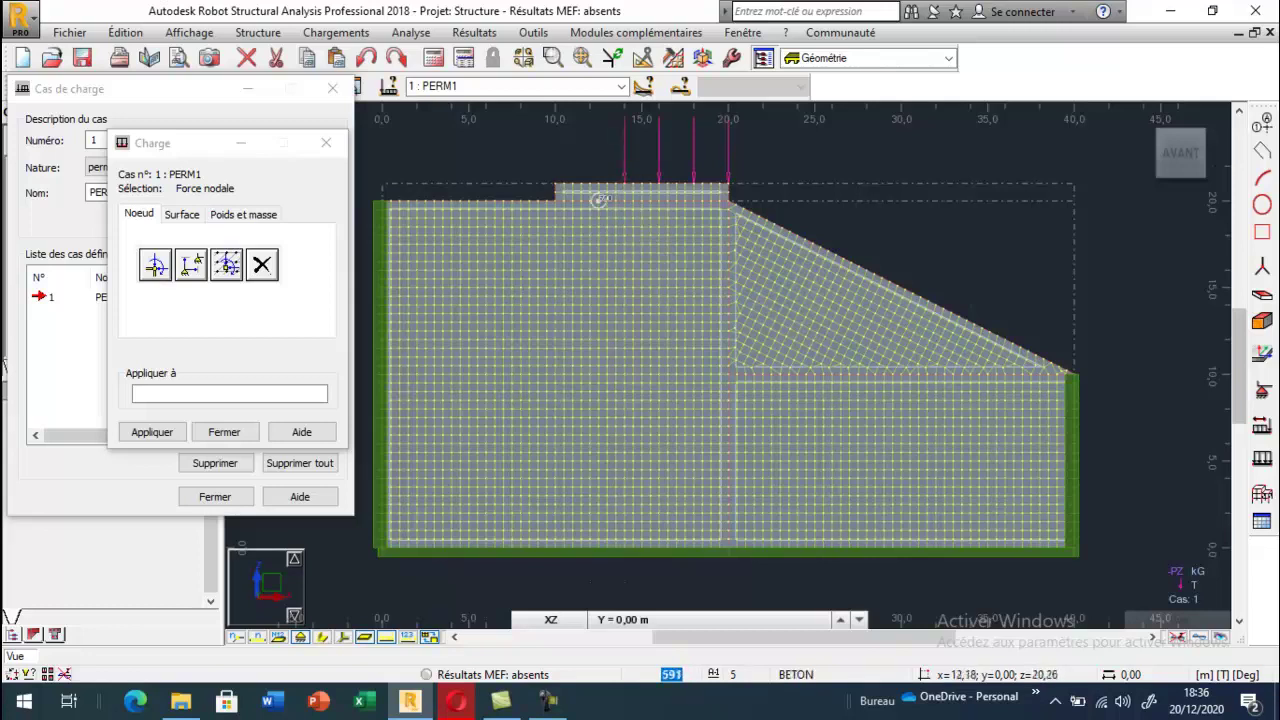
click(590, 182)
click(555, 183)
scroll(528, 268, down, 1)
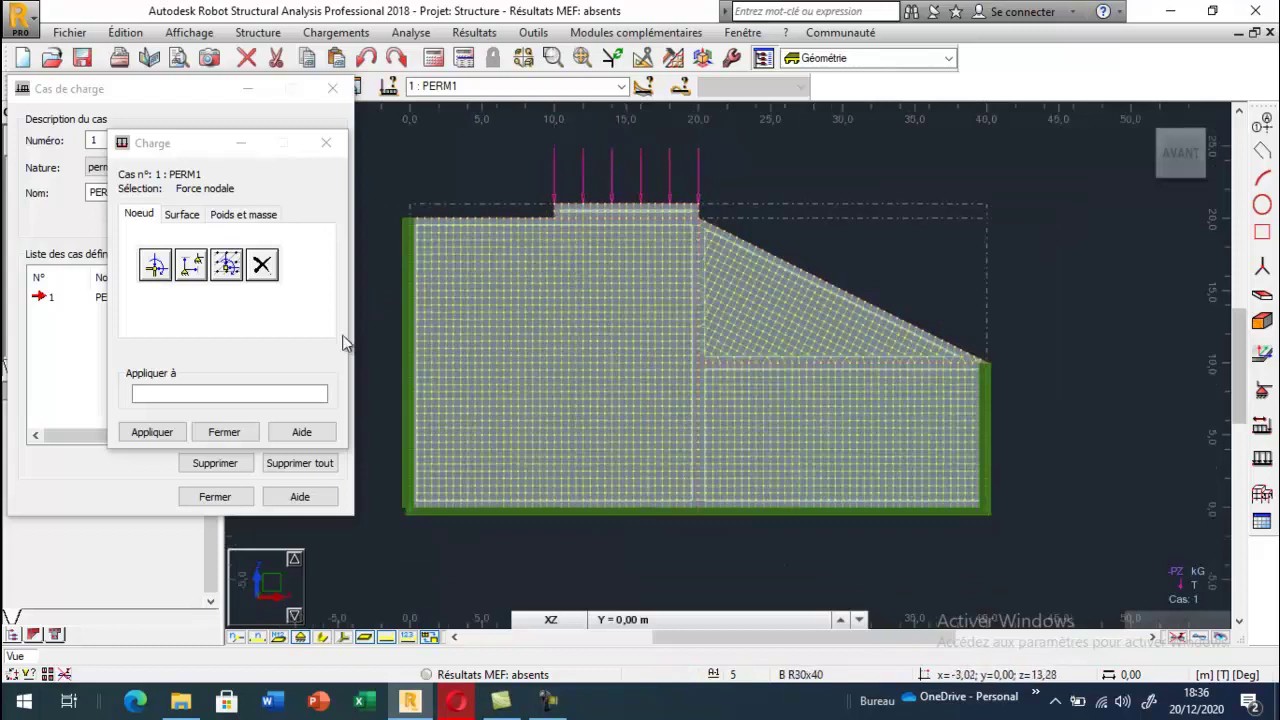
click(224, 432)
click(217, 498)
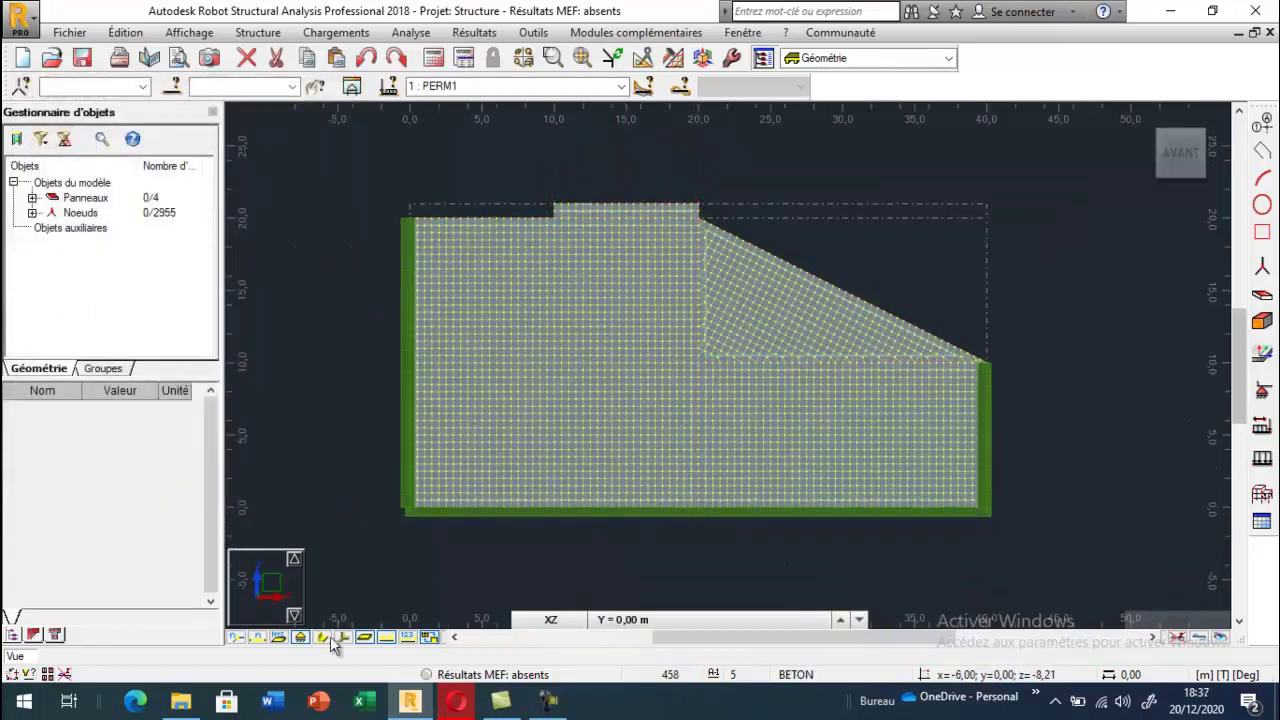
Display the load values on the model and open the loads table to review the PERM1 loads
click(407, 637)
scroll(543, 490, down, 1)
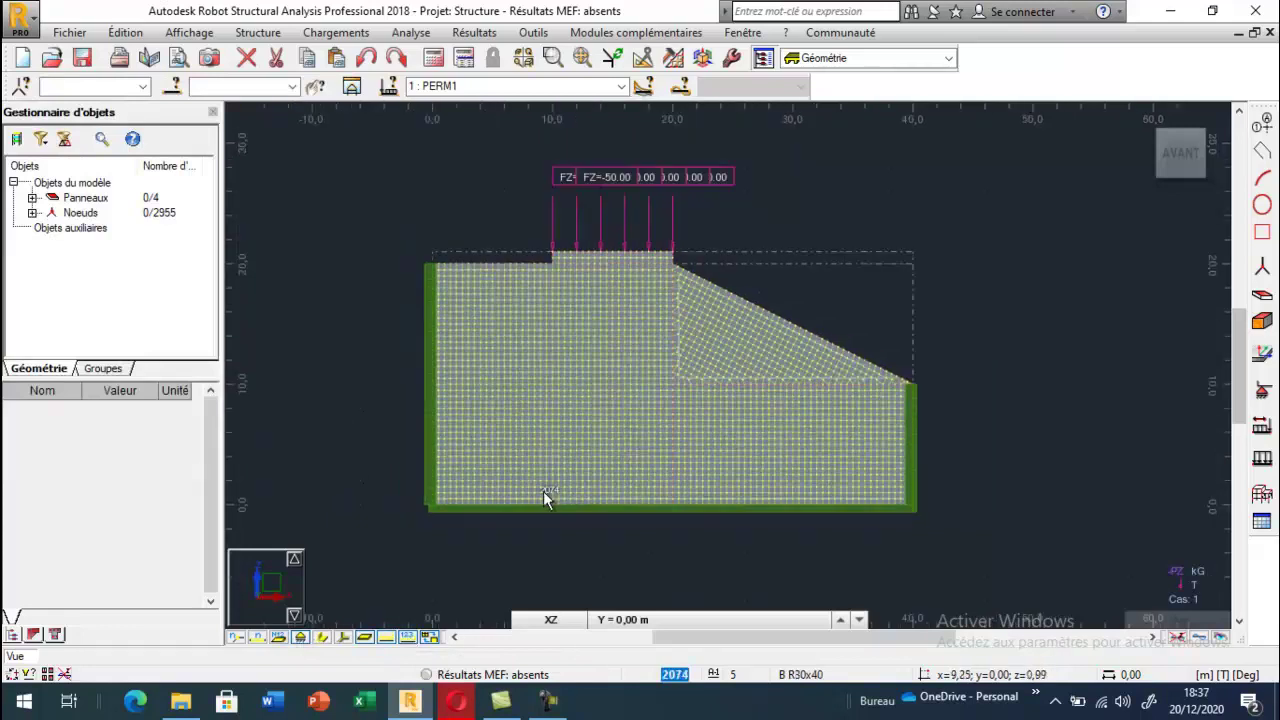
click(336, 32)
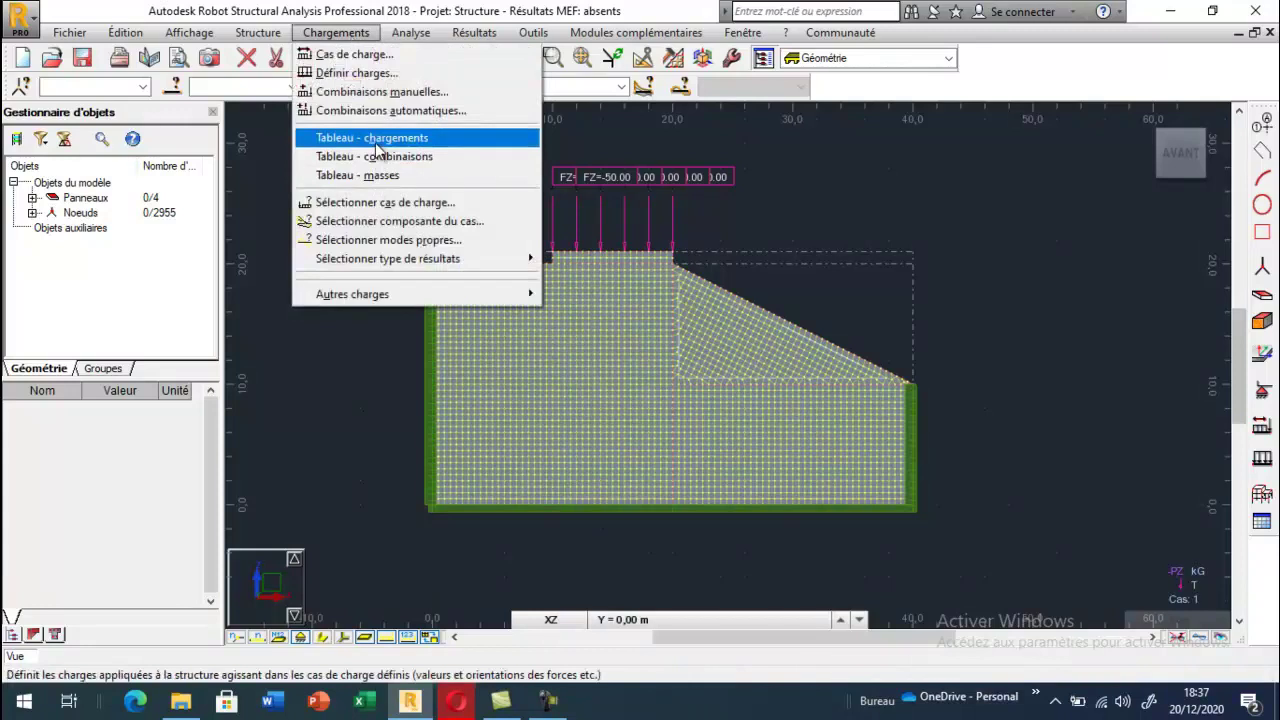
click(375, 142)
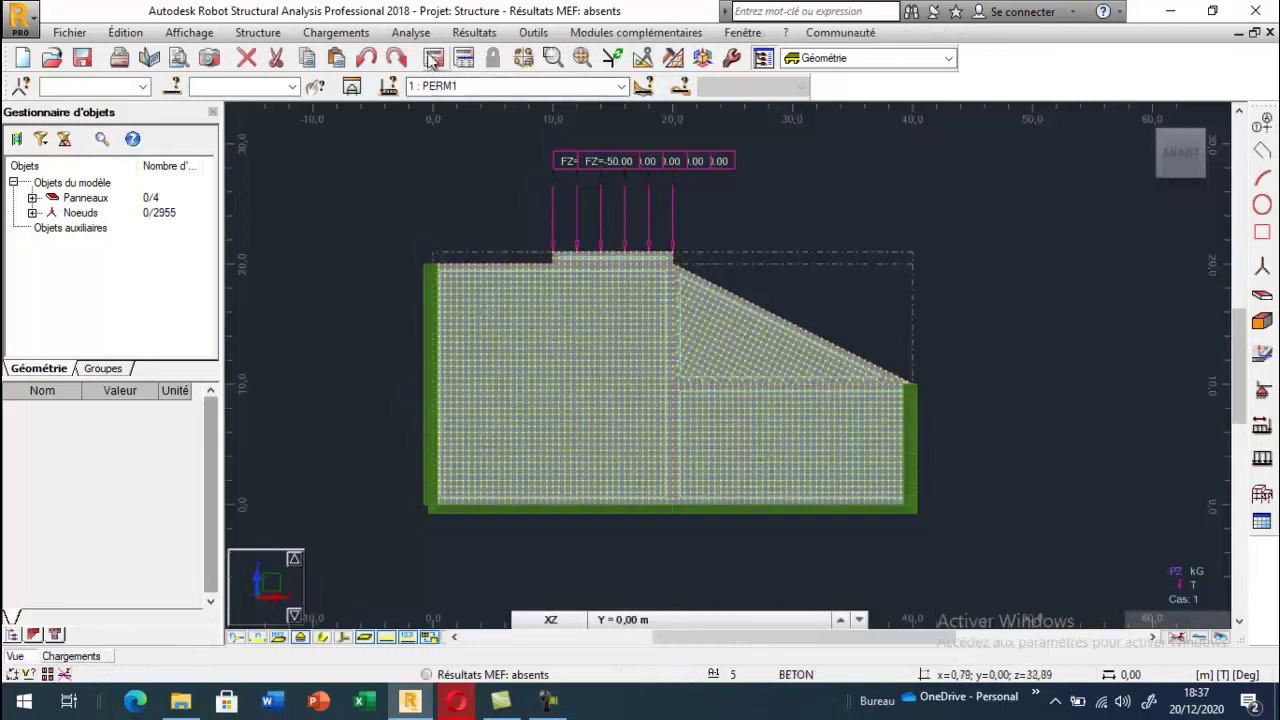
Run the structural calculation and display the panel map of yy displacements, keeping the model and scale unobstructed
click(433, 57)
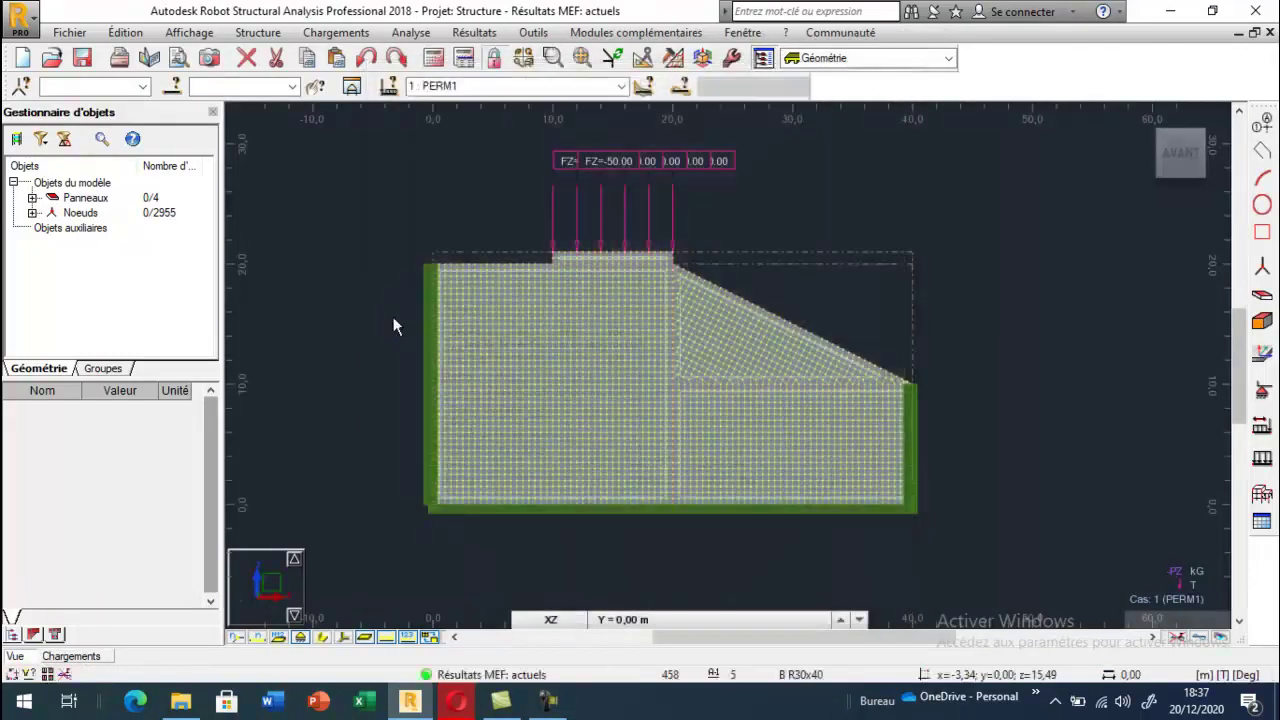
click(474, 32)
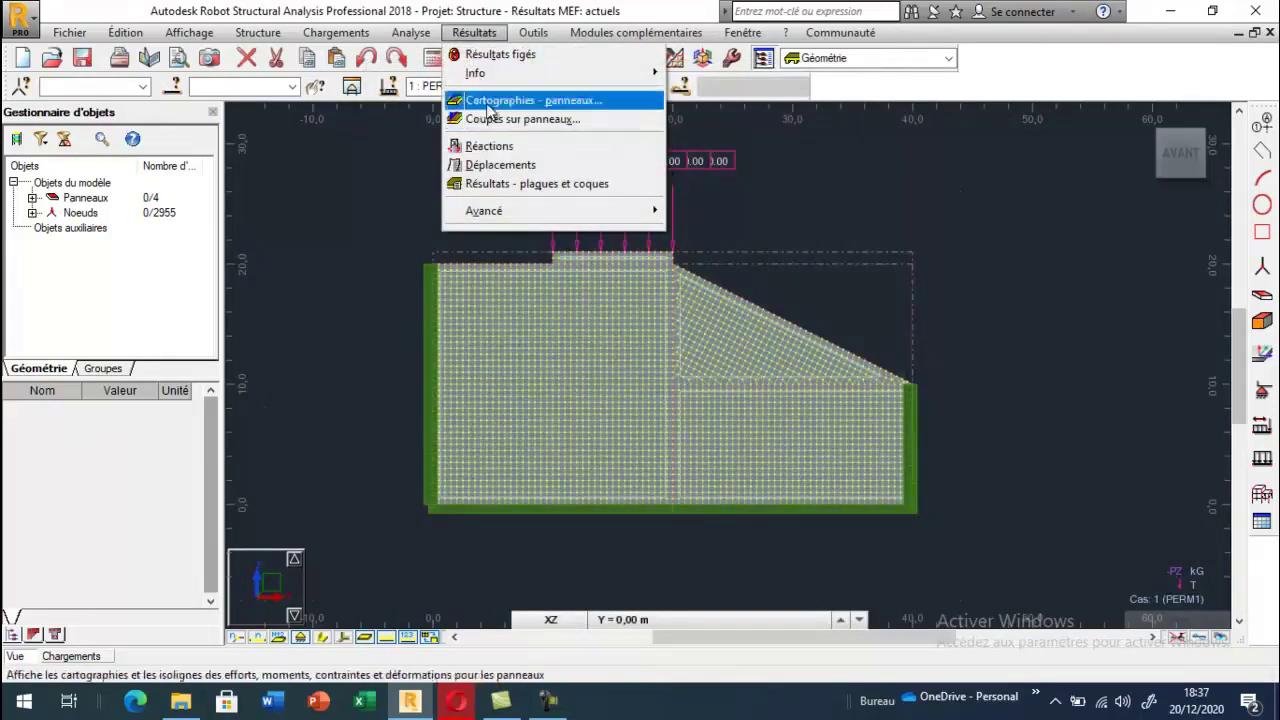
click(530, 100)
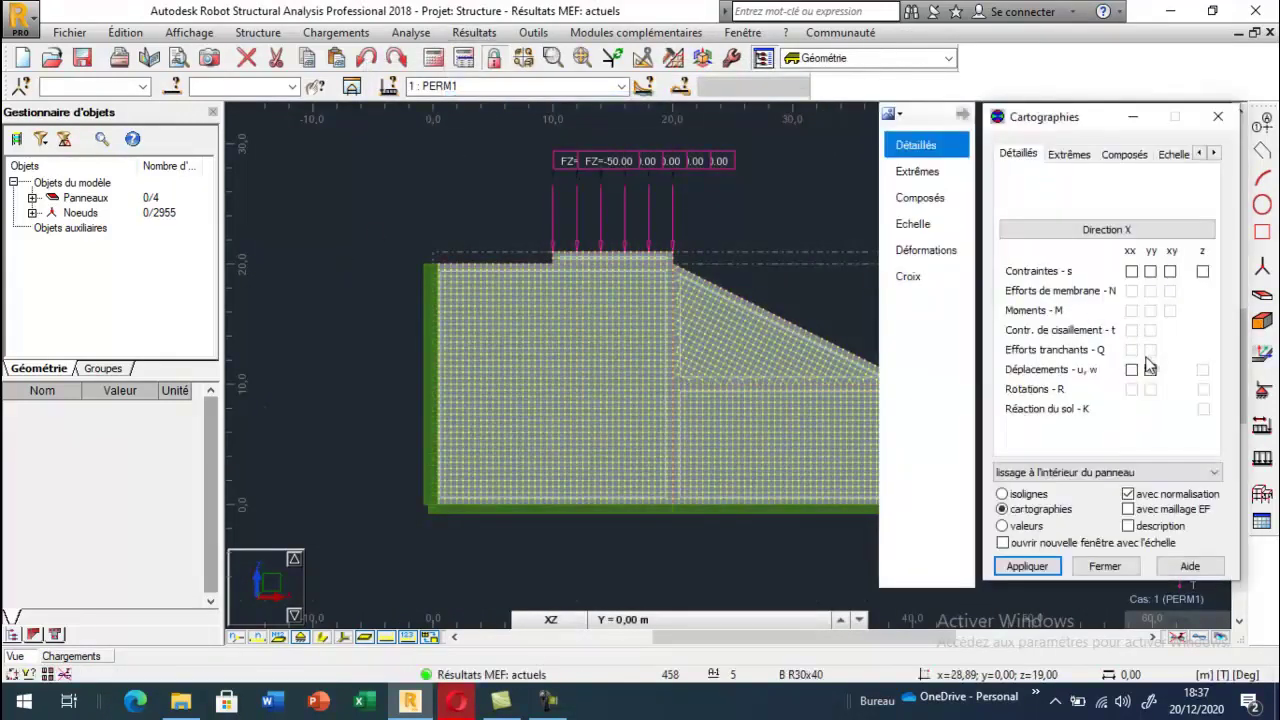
click(1150, 370)
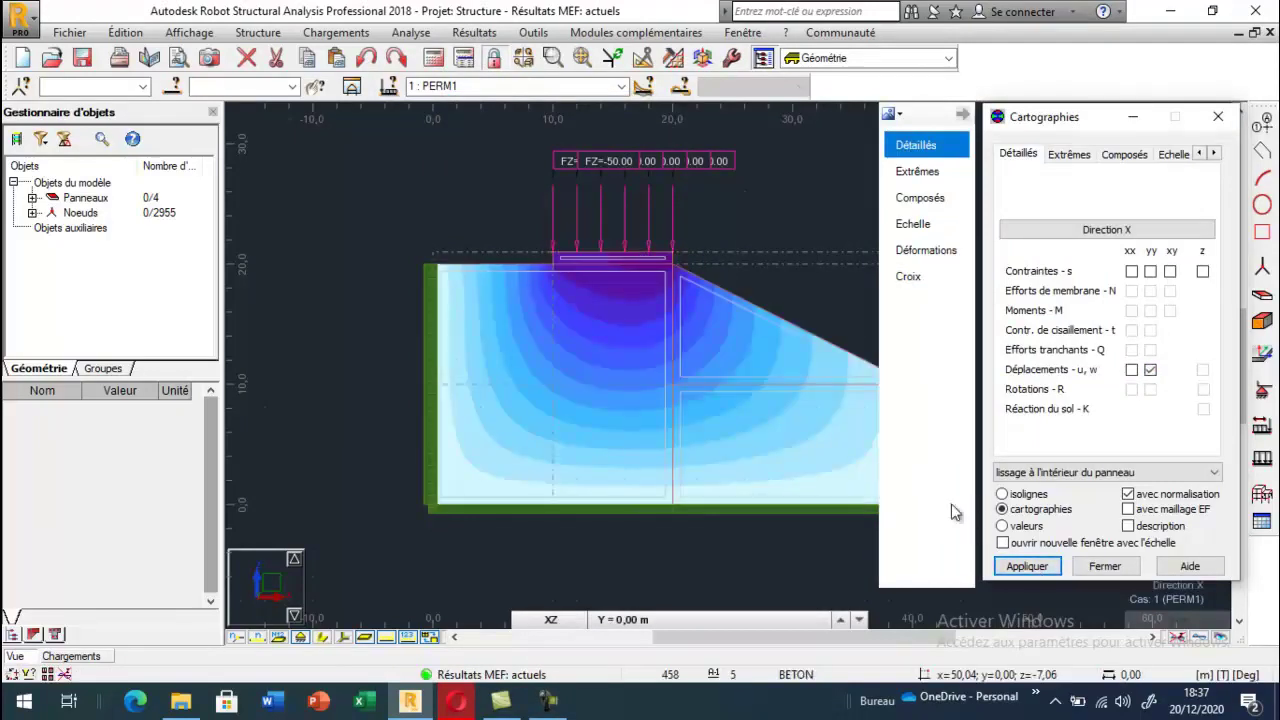
drag(1055, 122, 200, 145)
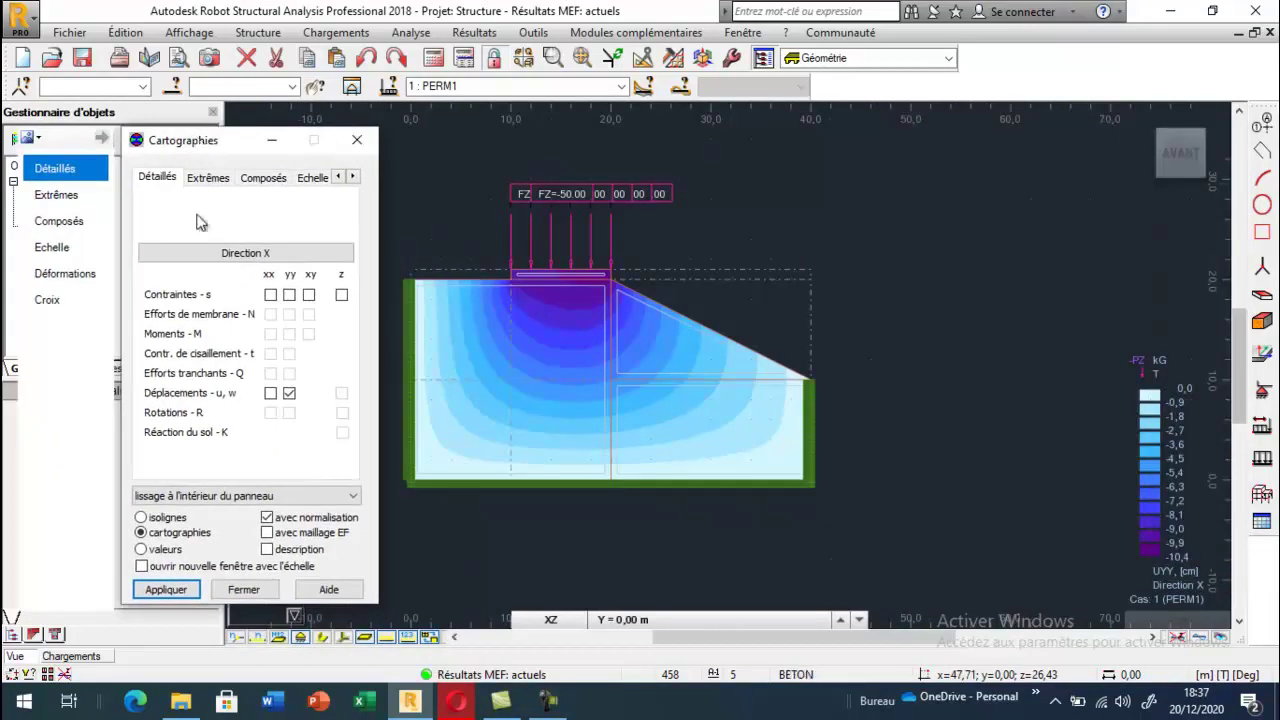
Display the panel map of xx displacements, followed by the map of yy stresses
click(270, 393)
click(186, 589)
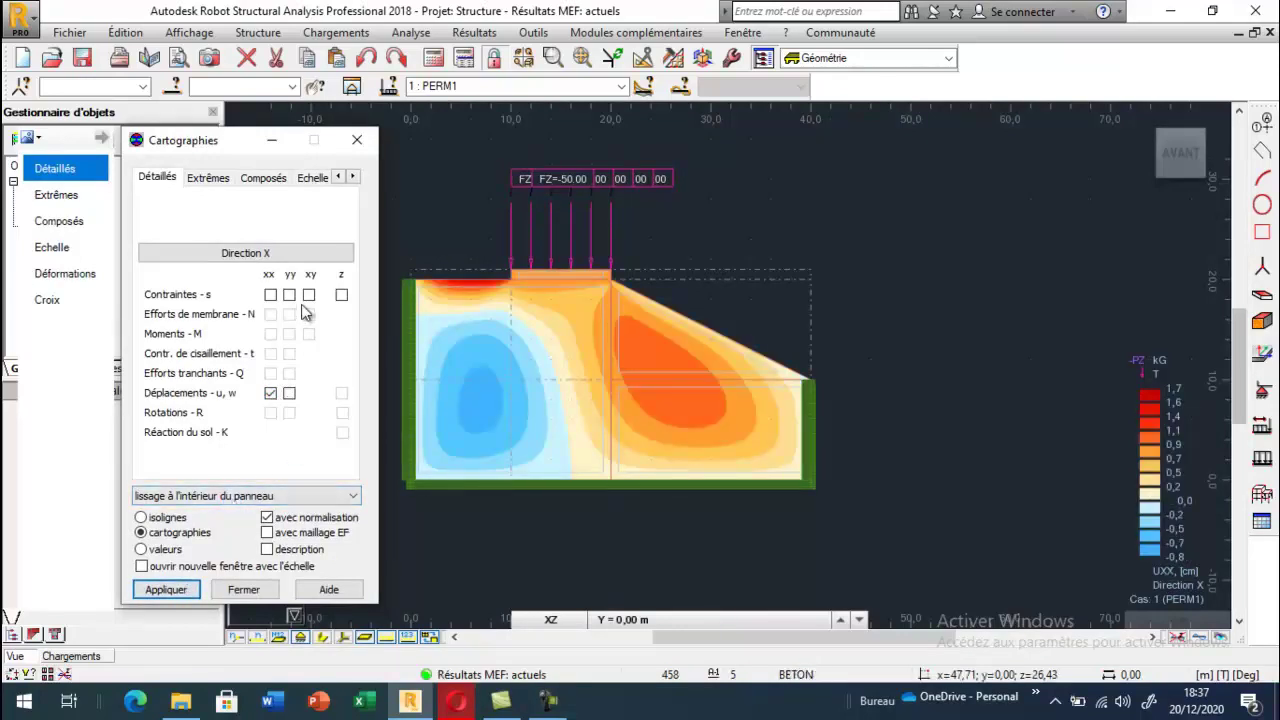
click(290, 296)
click(186, 589)
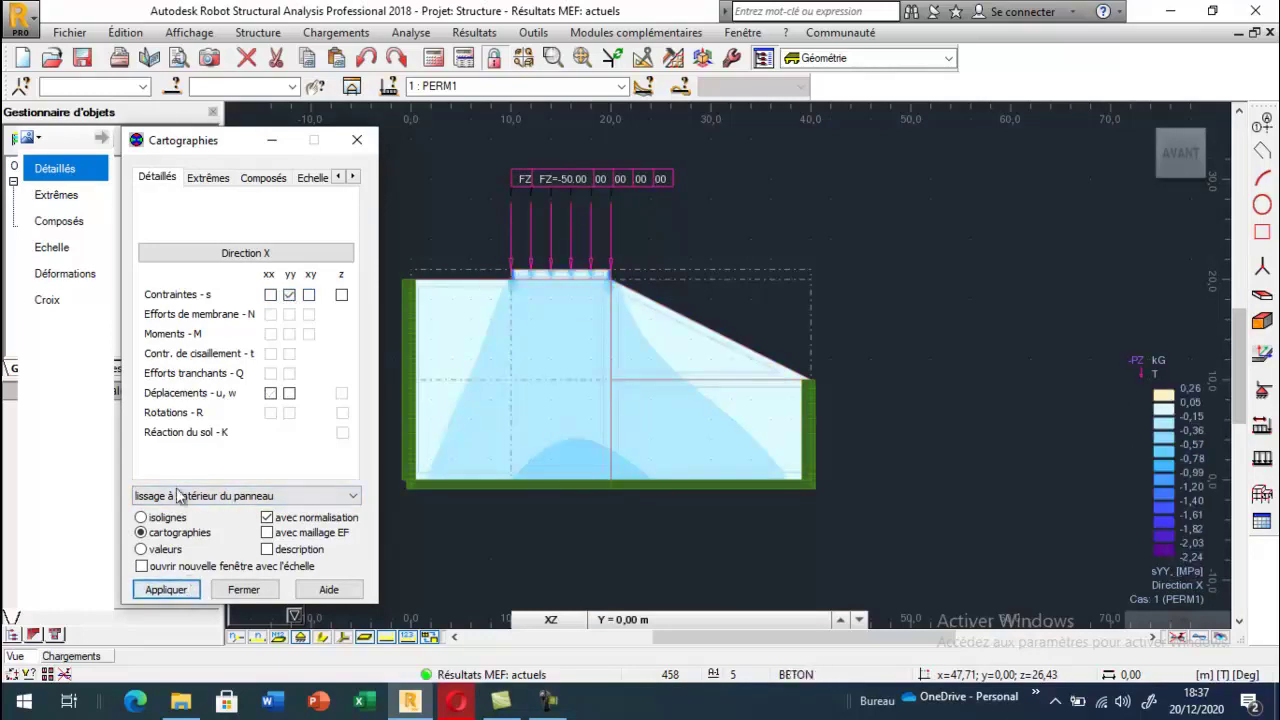
Display the panel map of xx stresses, followed by the map of yy displacements
click(166, 589)
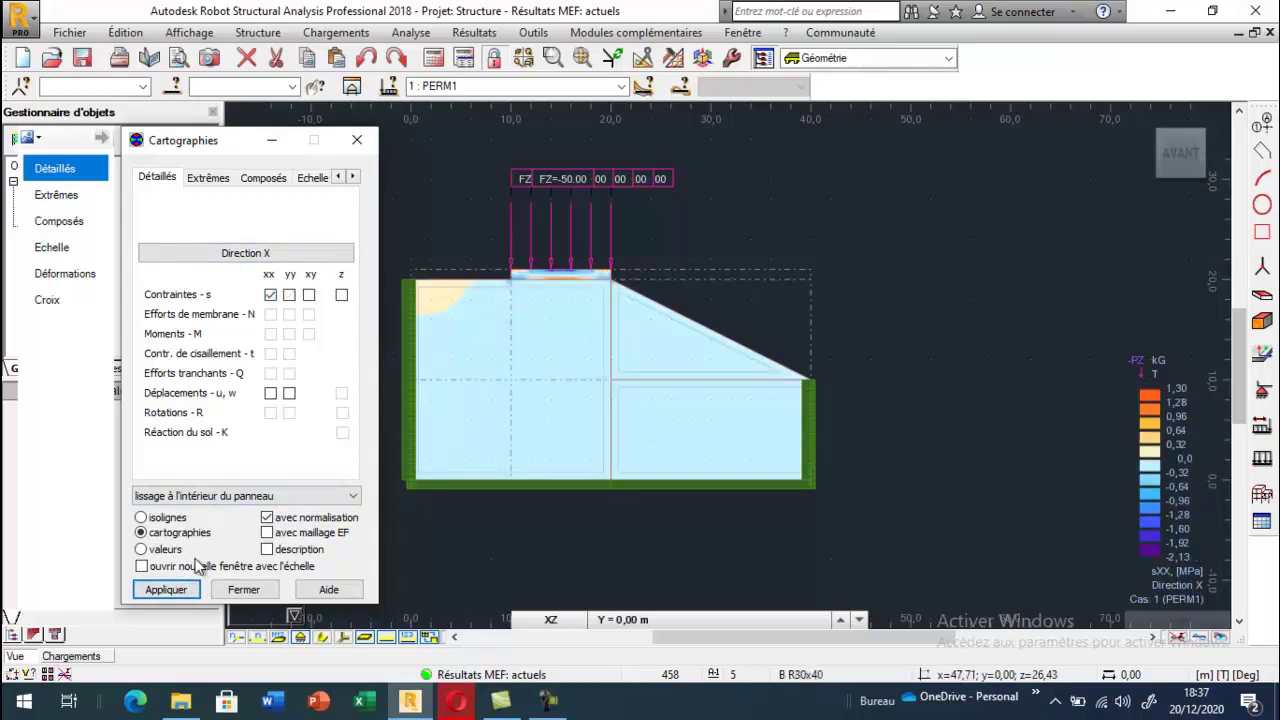
click(289, 394)
click(188, 590)
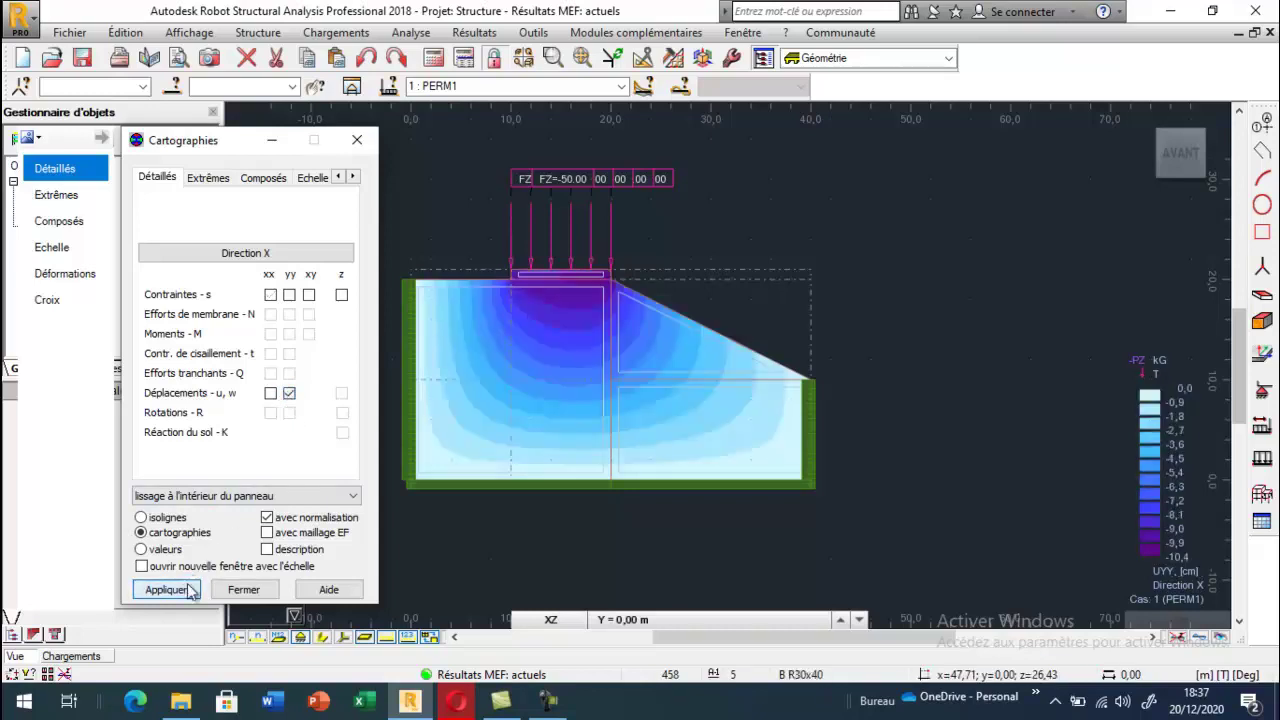